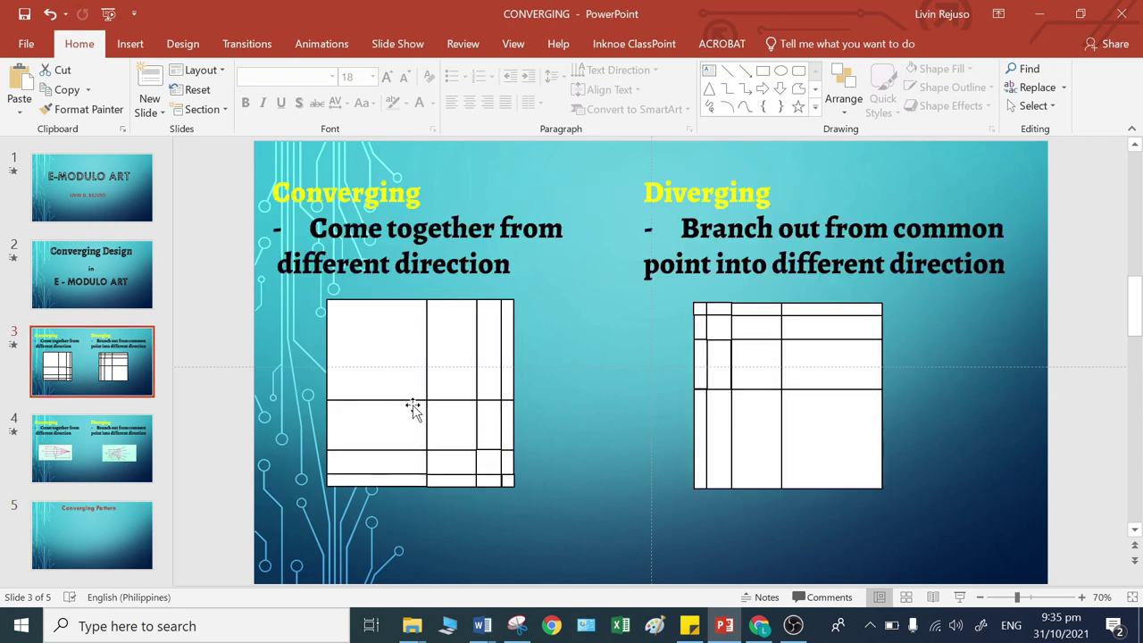
- Draw a rectangle about 6.7 cm high and 7.4 cm wide below the title on slide 5
click(60, 535)
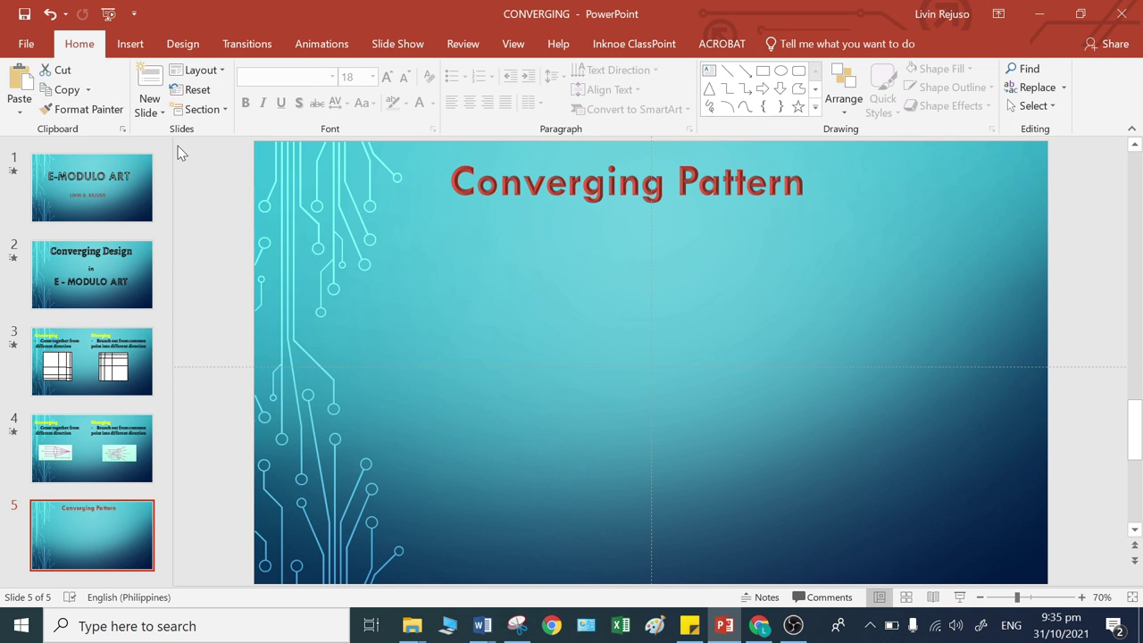
click(130, 44)
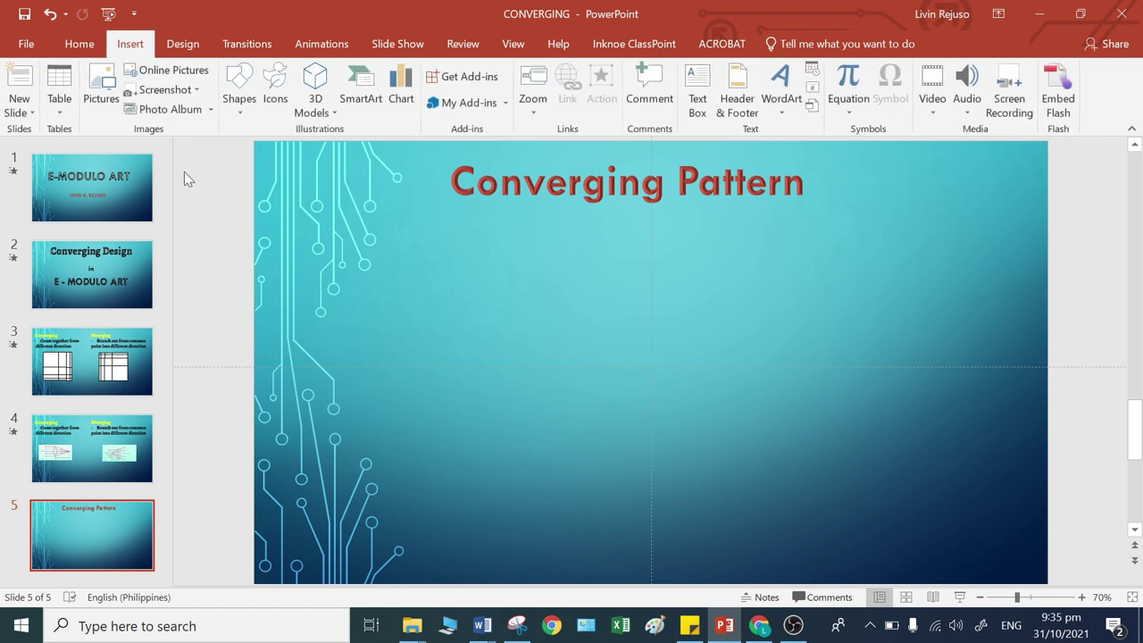
click(241, 94)
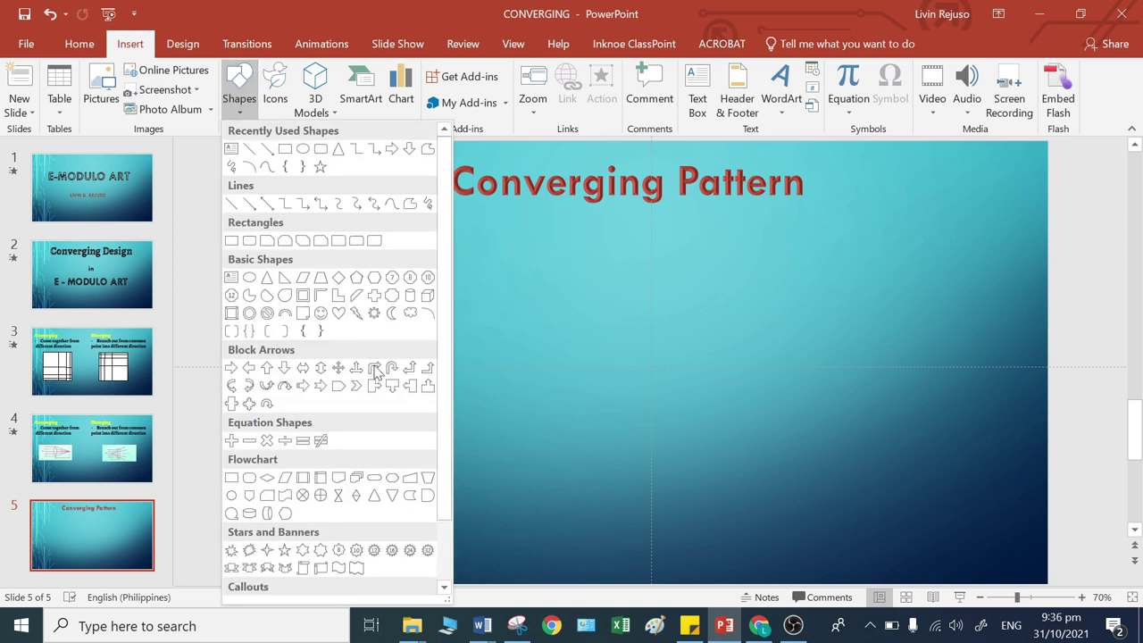
click(284, 148)
drag(406, 388, 579, 232)
drag(502, 316, 509, 369)
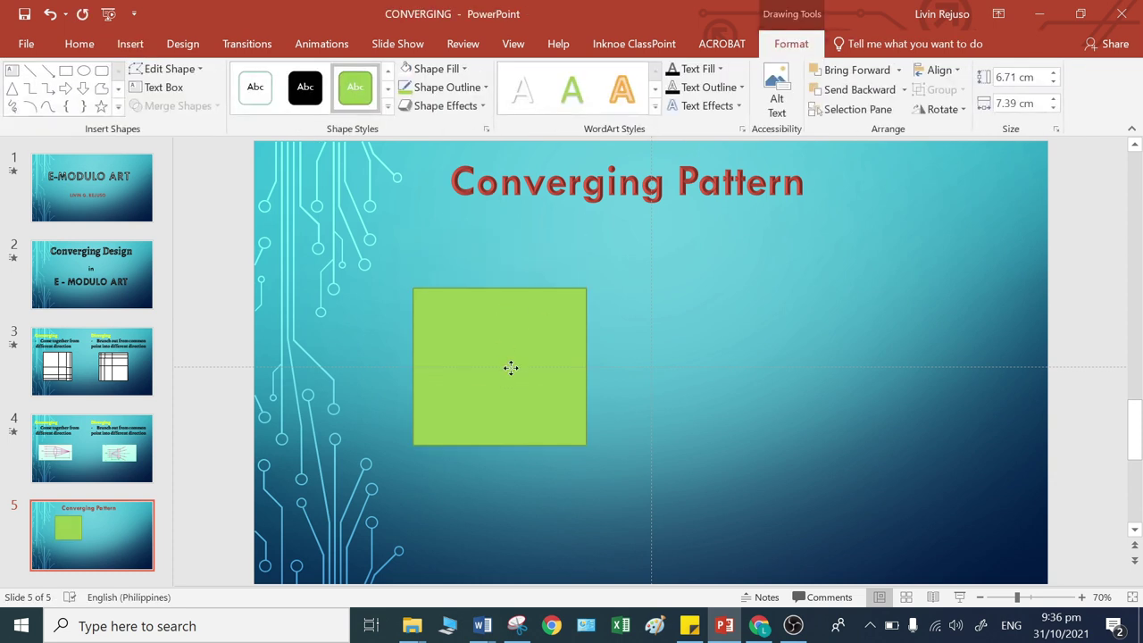
- Fill the rectangle with white, then set its height and width to 4 cm
click(412, 71)
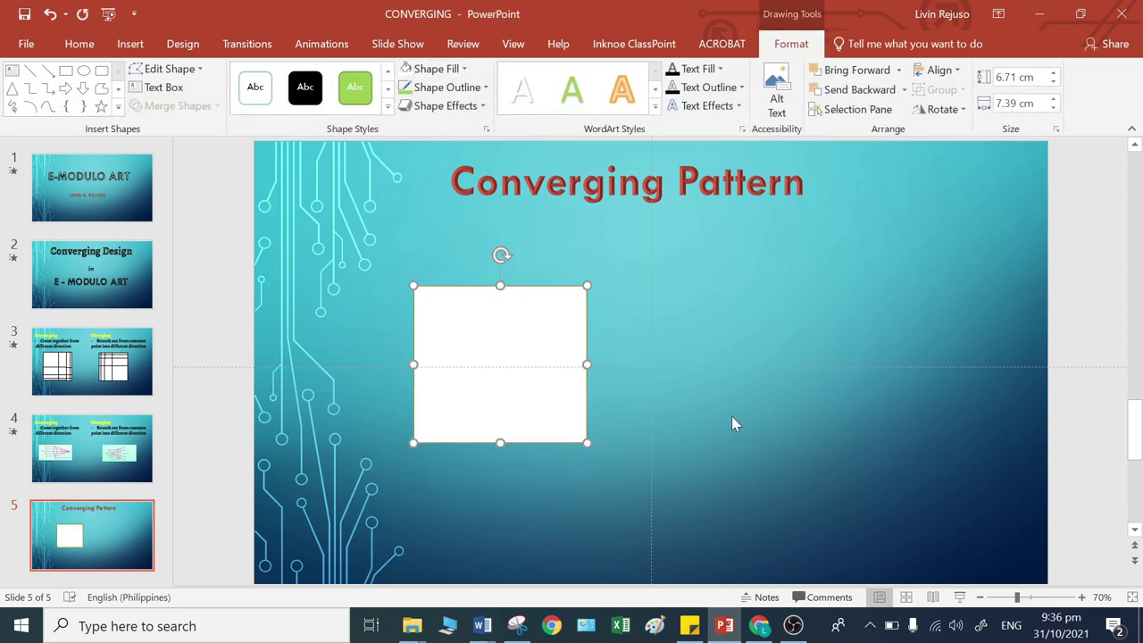
drag(512, 375, 527, 331)
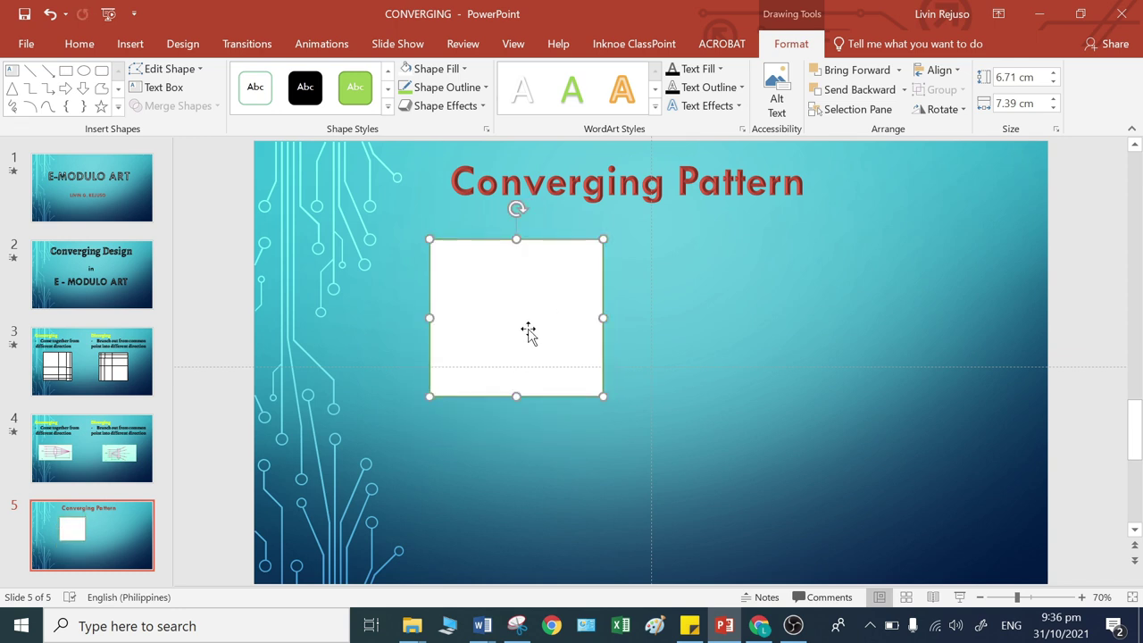
click(1031, 81)
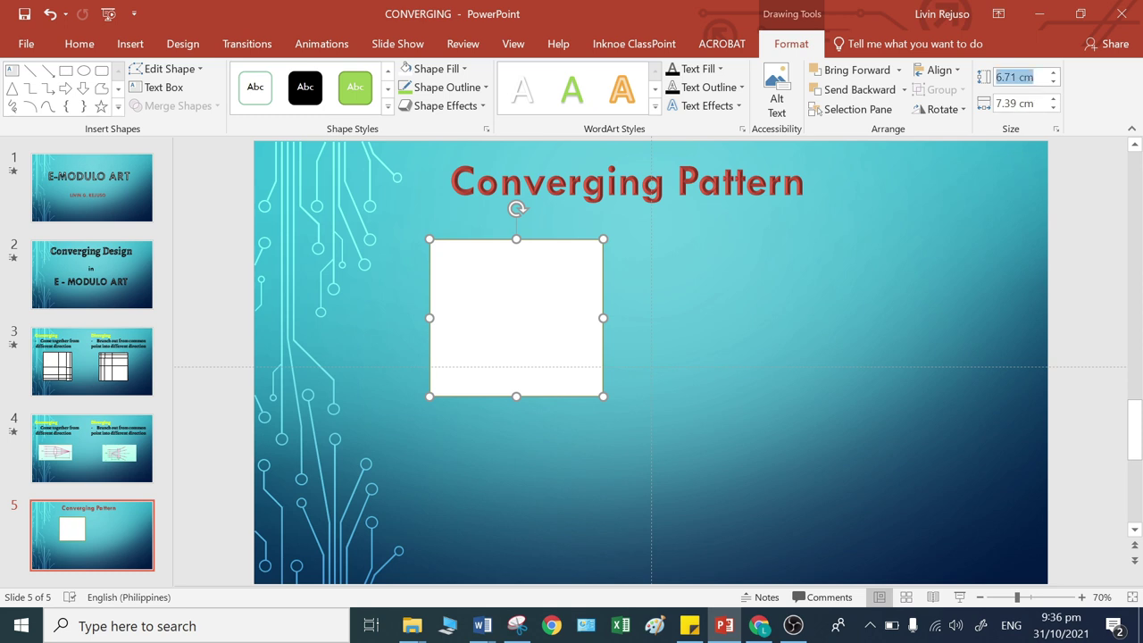
text(4)
key(Tab)
text(4)
key(Return)
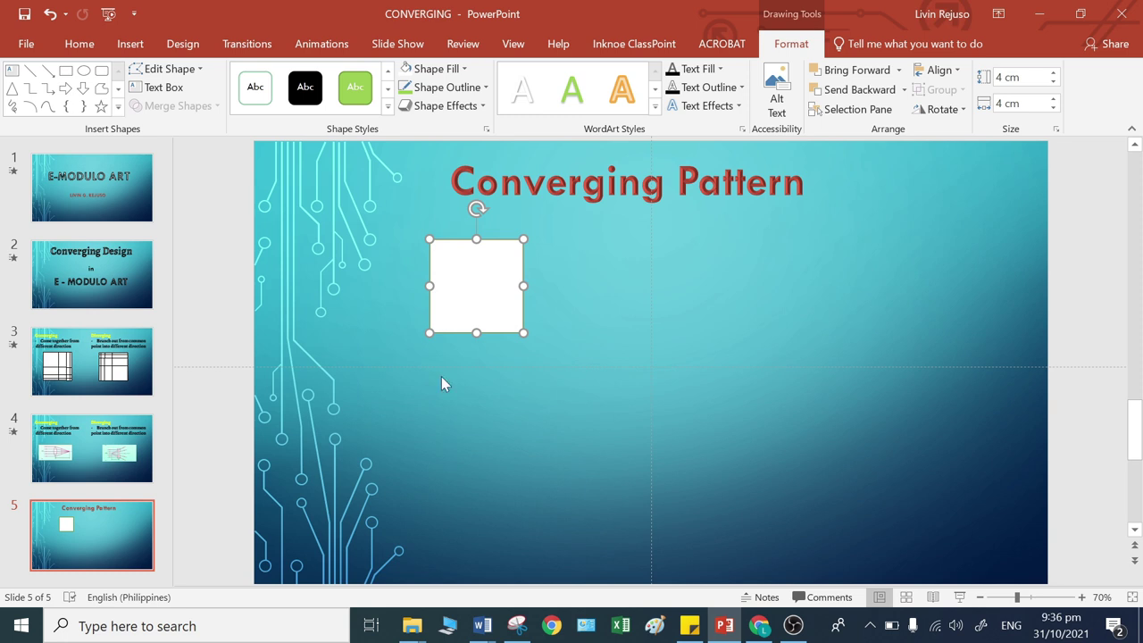
- Duplicate the 4 cm square on slide 5 and place the copy flush against the original's right edge
click(106, 369)
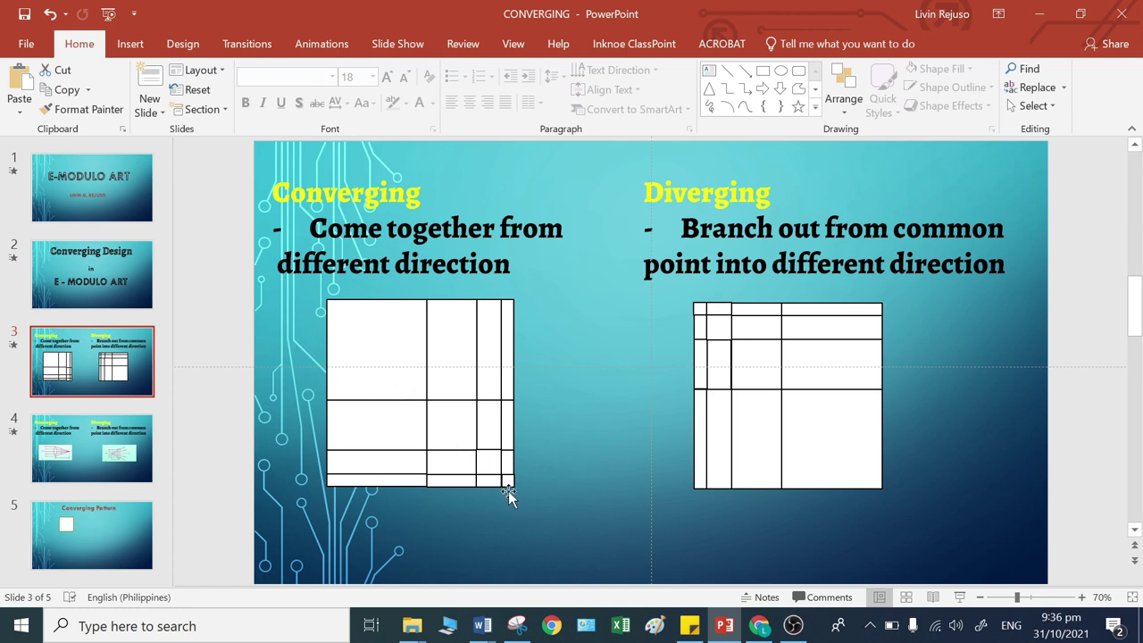
click(127, 537)
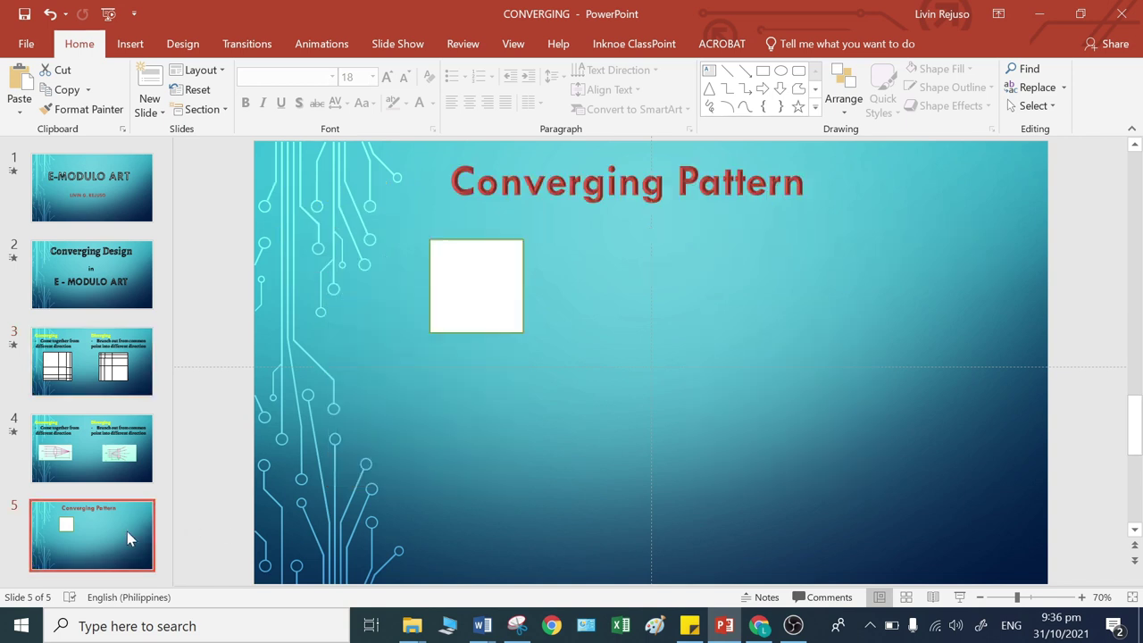
click(507, 293)
key(ctrl+d)
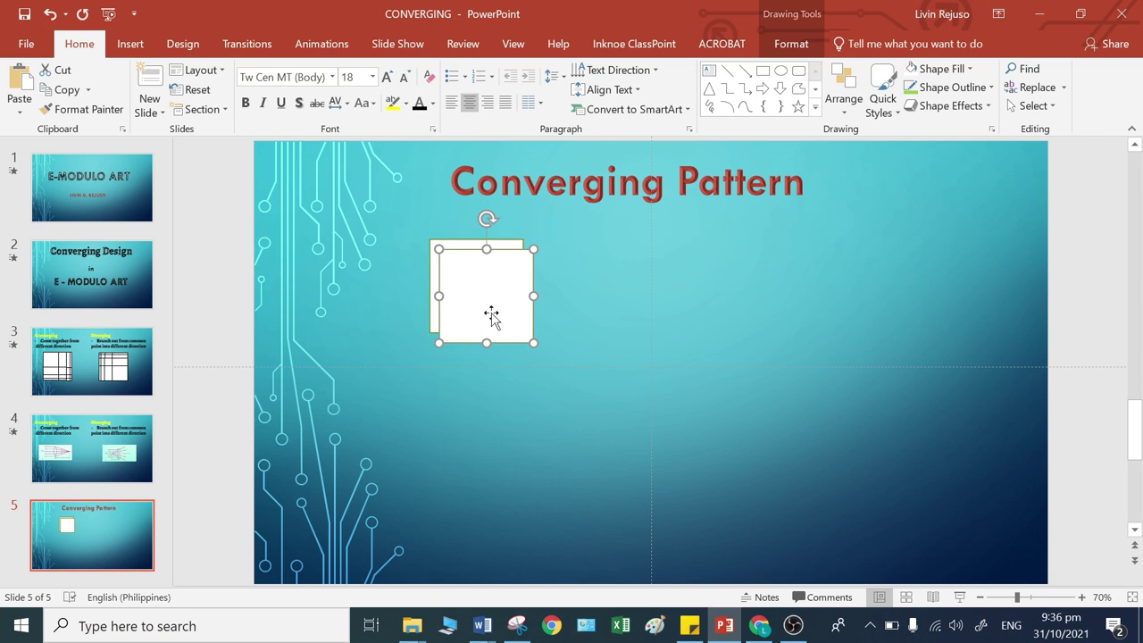
drag(492, 311, 572, 304)
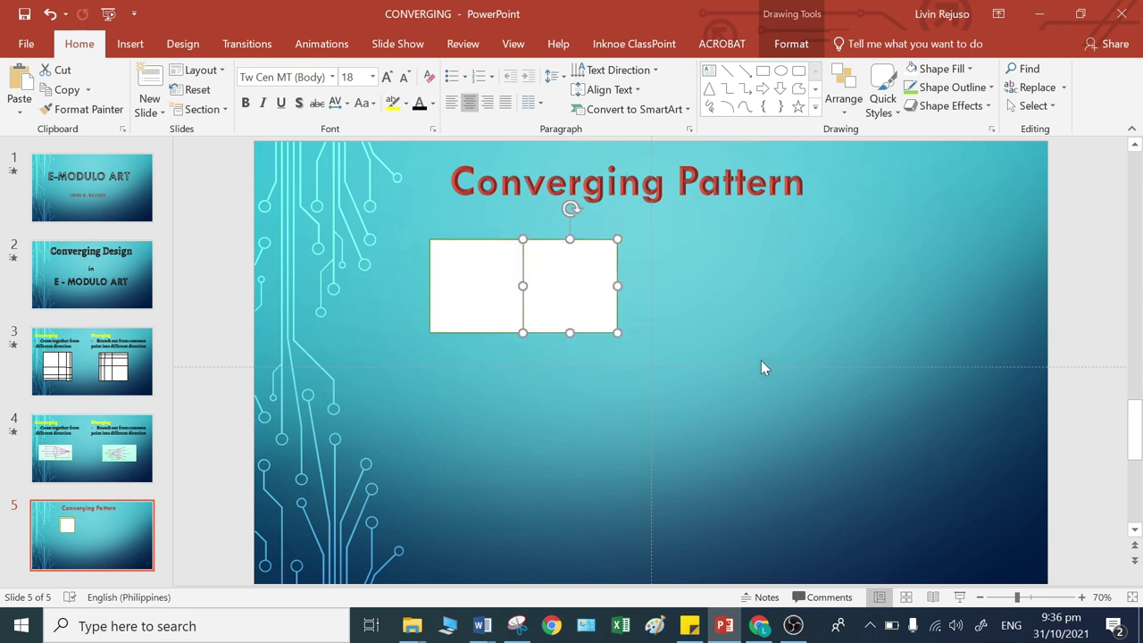
- Set the width of the duplicated square beside the original to 2 cm
click(493, 295)
click(555, 295)
click(497, 296)
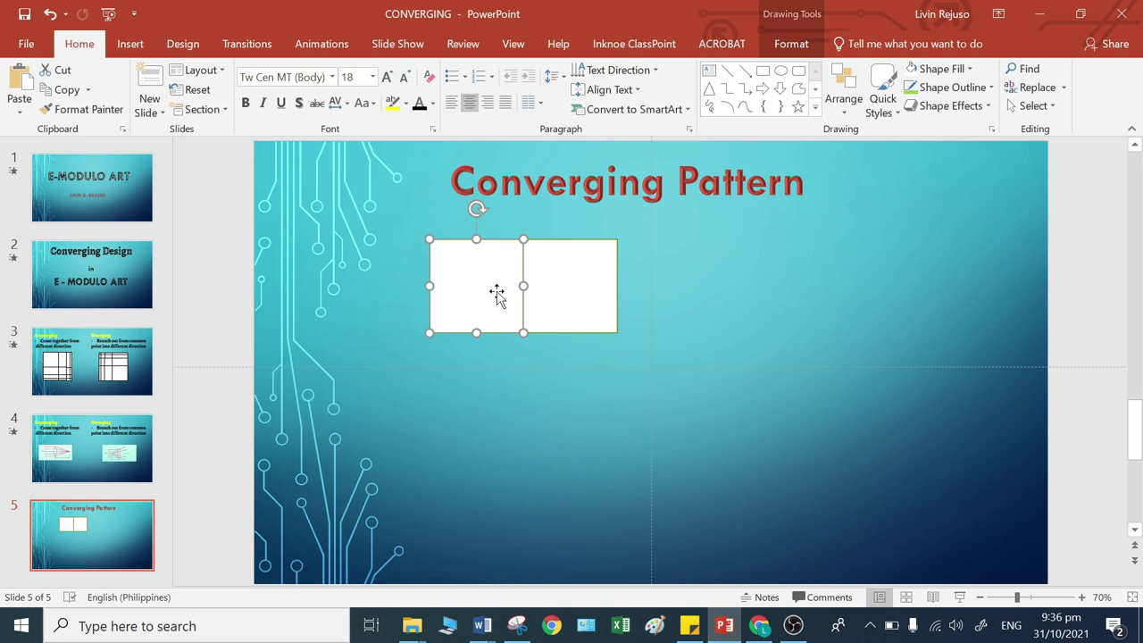
click(589, 291)
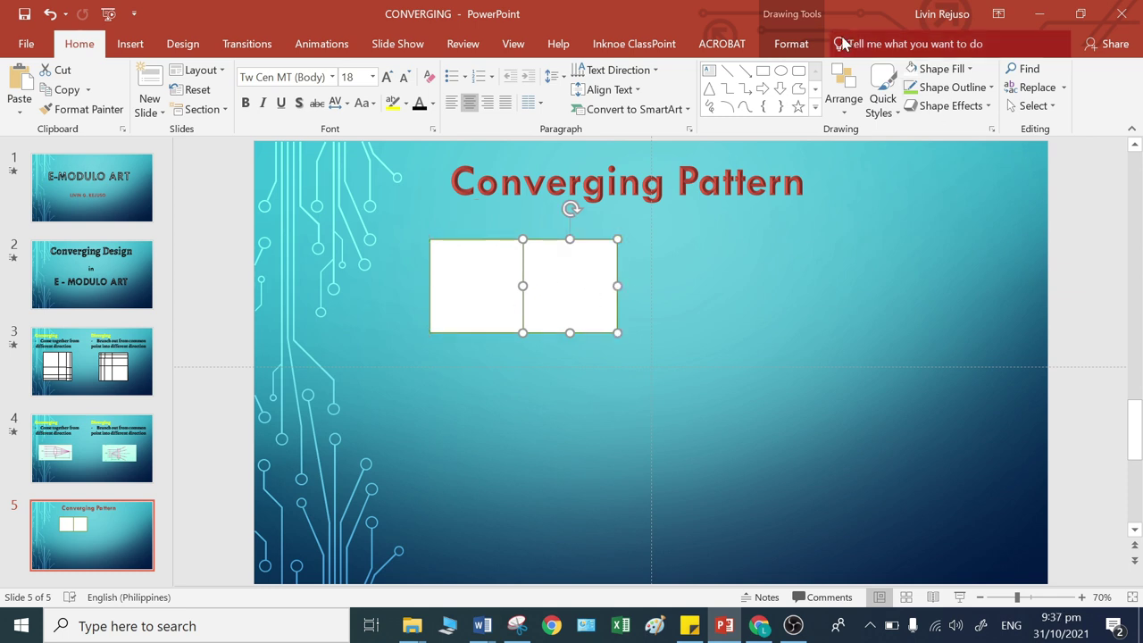
click(792, 44)
click(1009, 104)
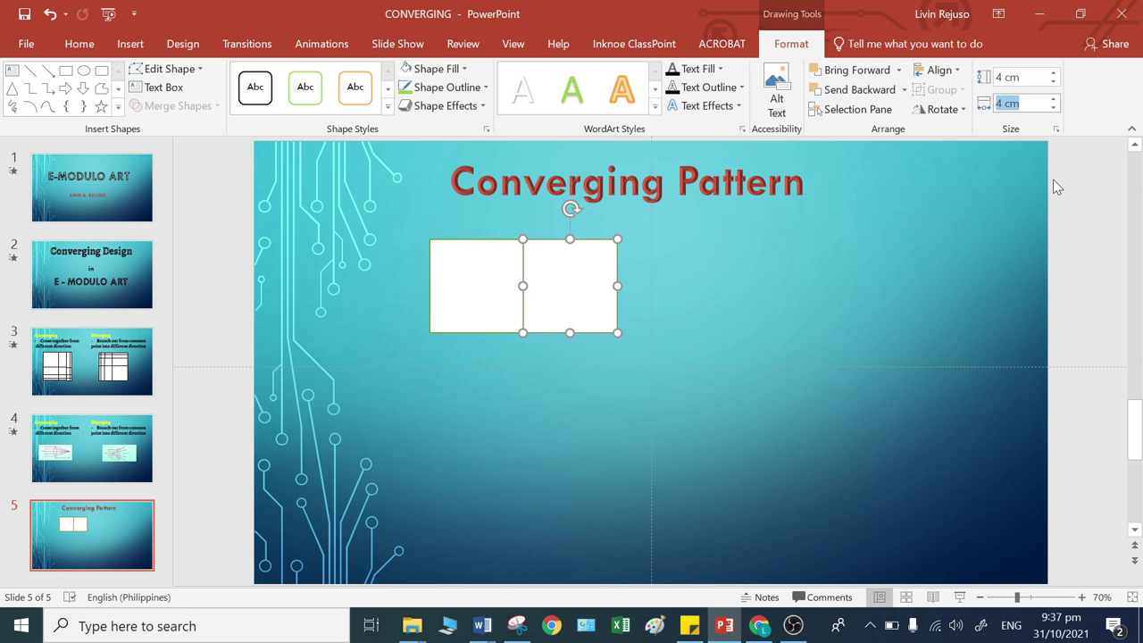
text(2)
key(Return)
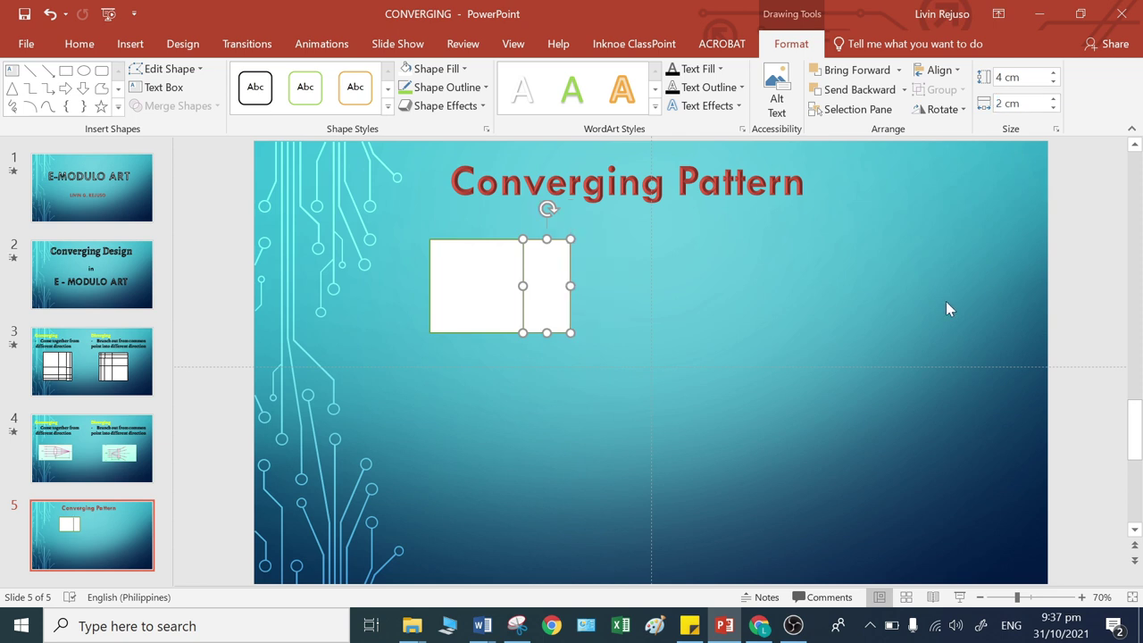
- Copy the 2 cm wide rectangle flush against its right edge and set the copy's width to 1 cm
click(635, 316)
click(544, 300)
drag(544, 301, 587, 285)
click(1018, 103)
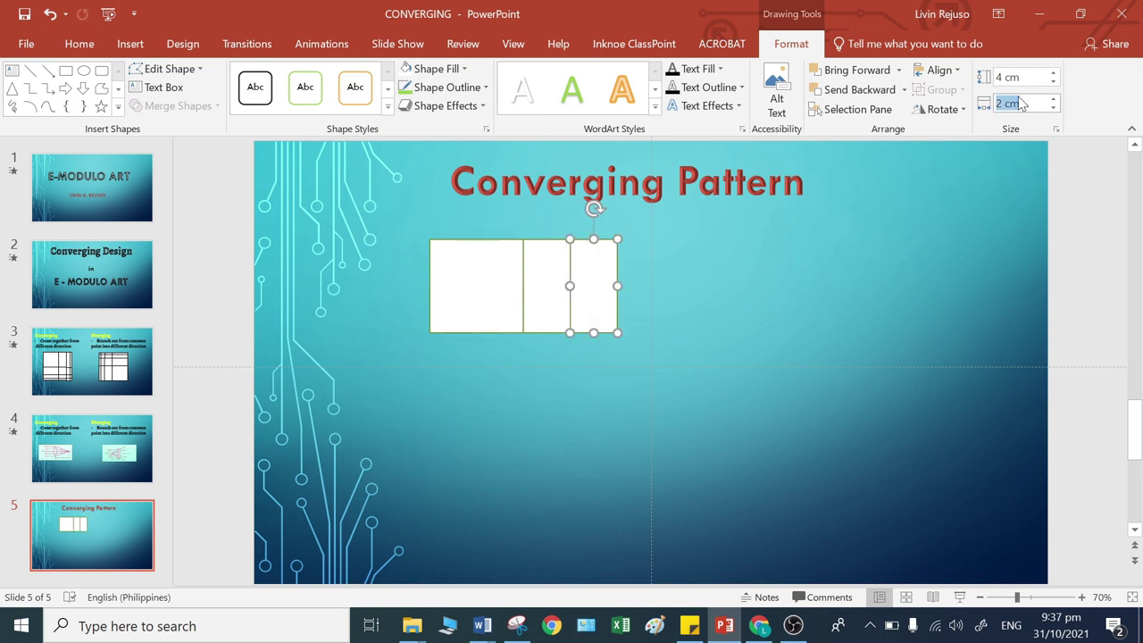
text(1)
key(Return)
- Copy the 1 cm wide rectangle to the end of the row and set the copy's width to 0.5 cm
click(639, 381)
drag(585, 309, 607, 301)
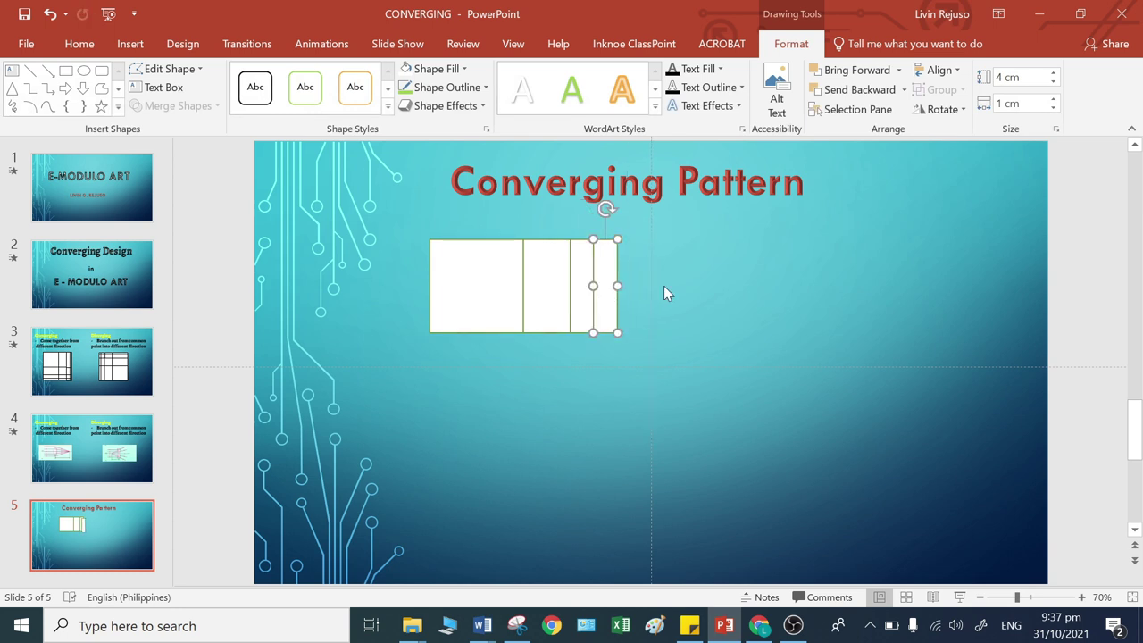
click(1008, 103)
text(0.5)
key(Return)
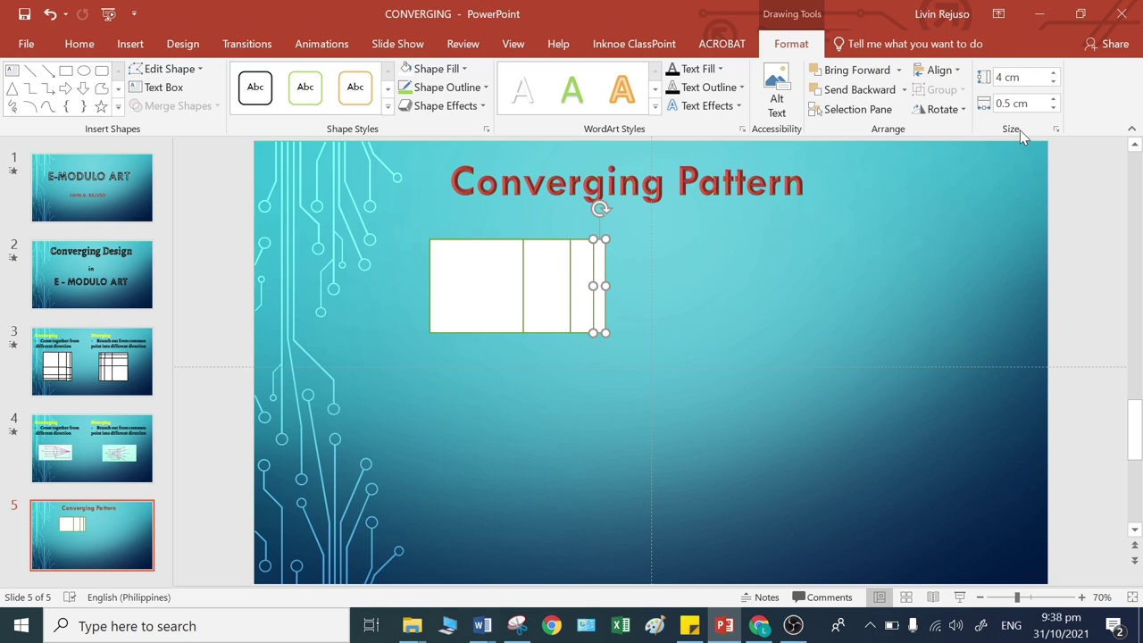
click(948, 266)
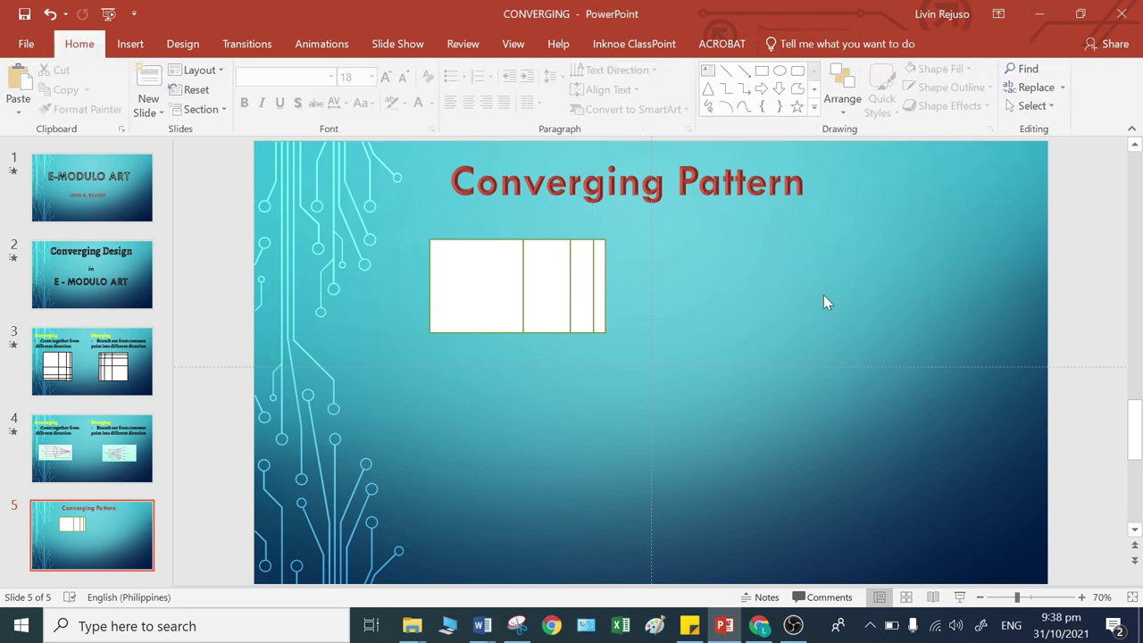
- Copy the 4 cm square directly below itself and set the copy's height to 2 cm
click(477, 305)
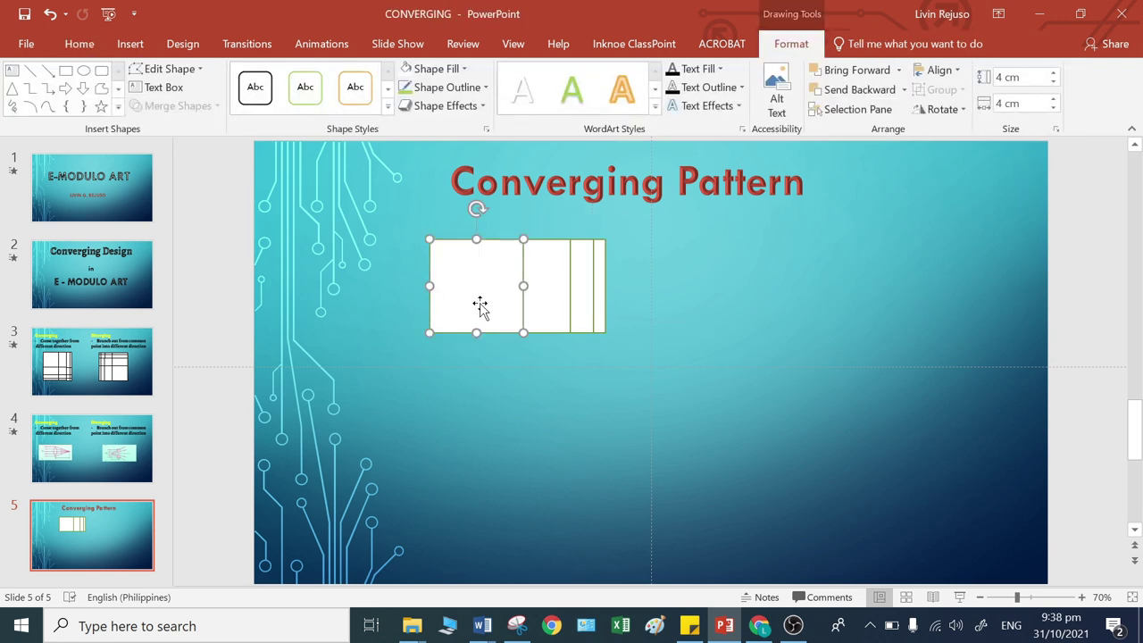
click(548, 399)
click(502, 303)
drag(502, 303, 490, 382)
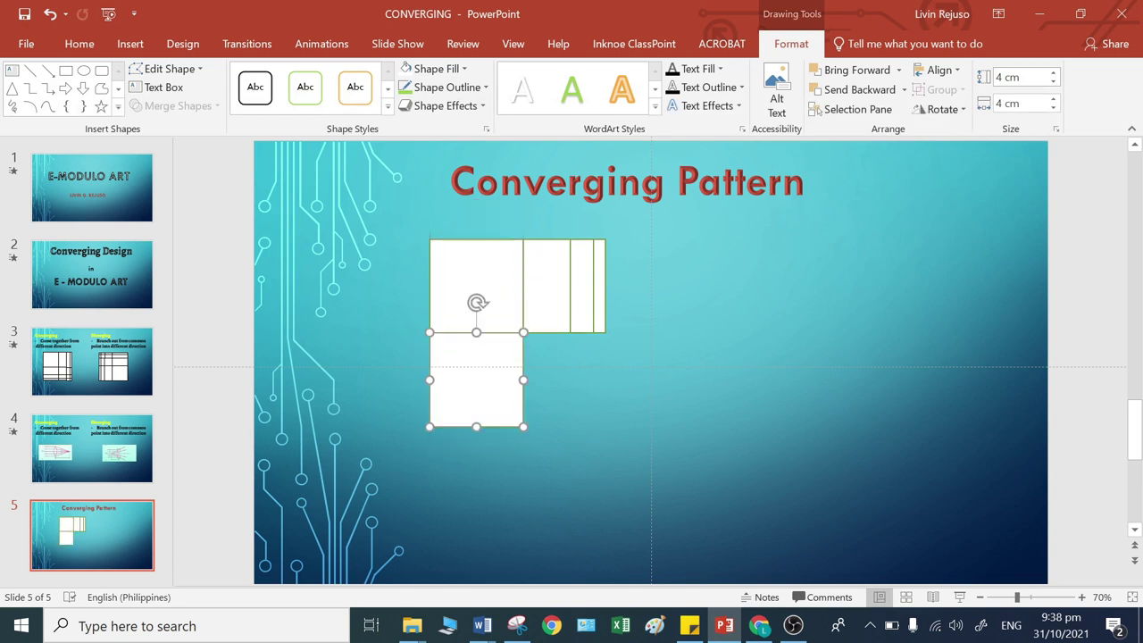
click(714, 465)
click(461, 395)
click(1017, 76)
text(2)
key(Return)
click(913, 331)
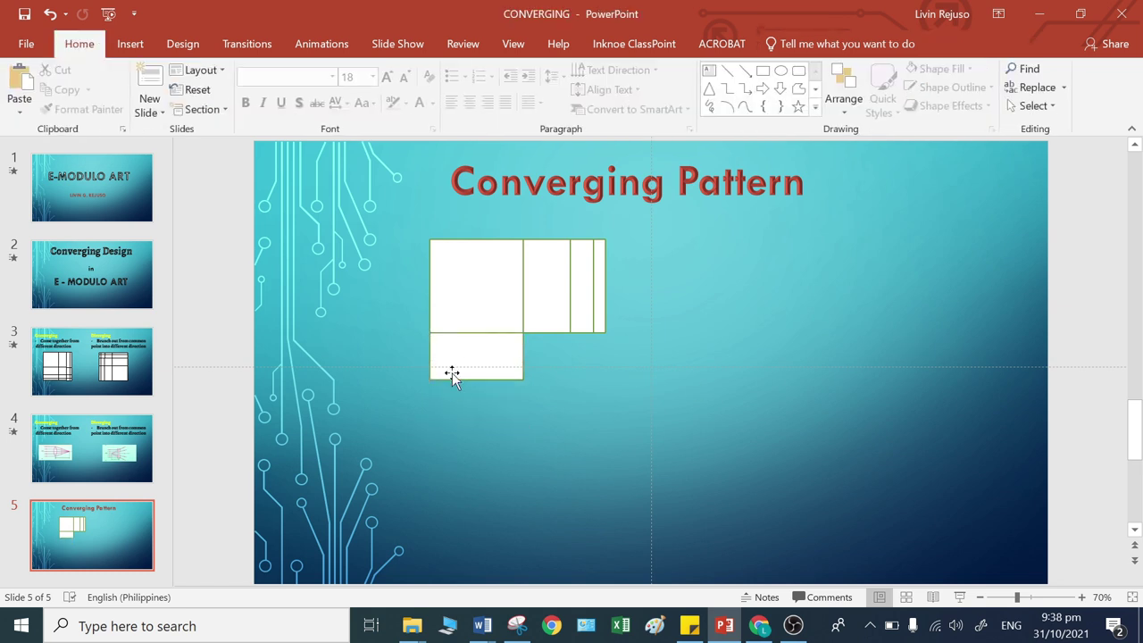
- Copy the 2 cm high rectangle directly below itself and set the copy's height to 1 cm
click(452, 372)
drag(466, 372, 459, 402)
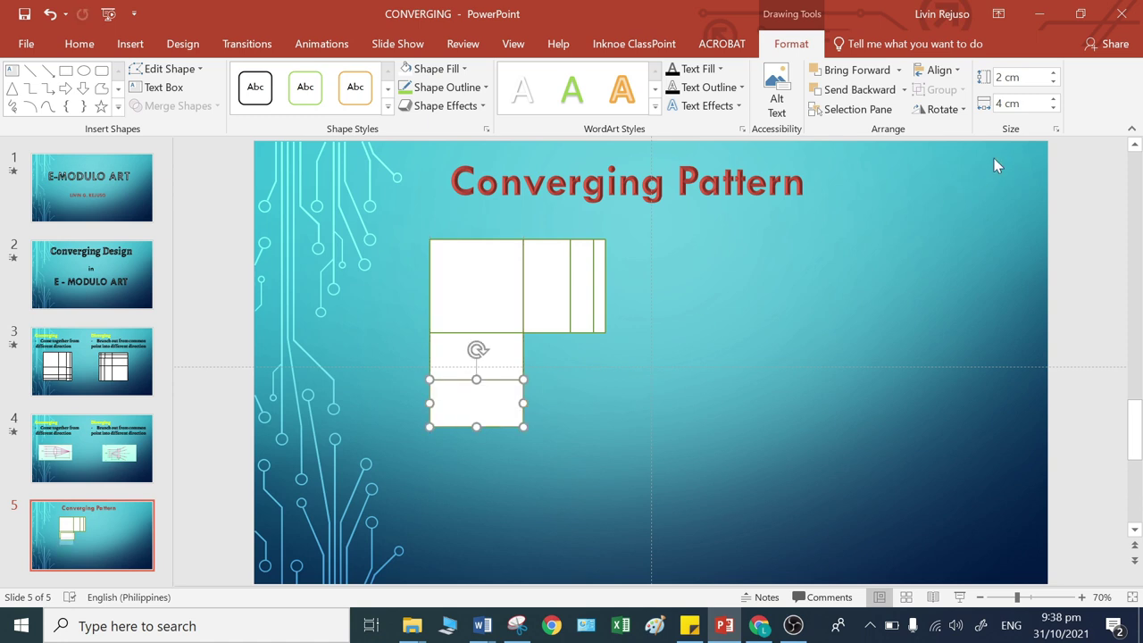
double_click(1007, 77)
text(1)
key(Return)
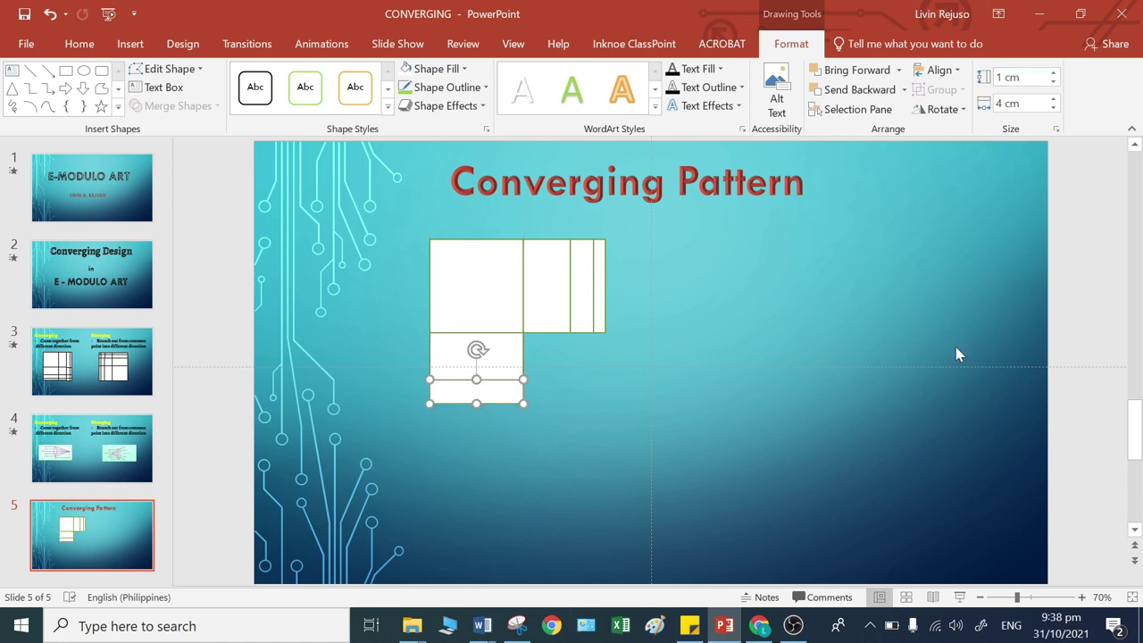
- Copy the 1 cm high rectangle to the bottom of the column and set the copy's height to 0.5 cm
click(601, 566)
click(503, 394)
drag(503, 394, 476, 412)
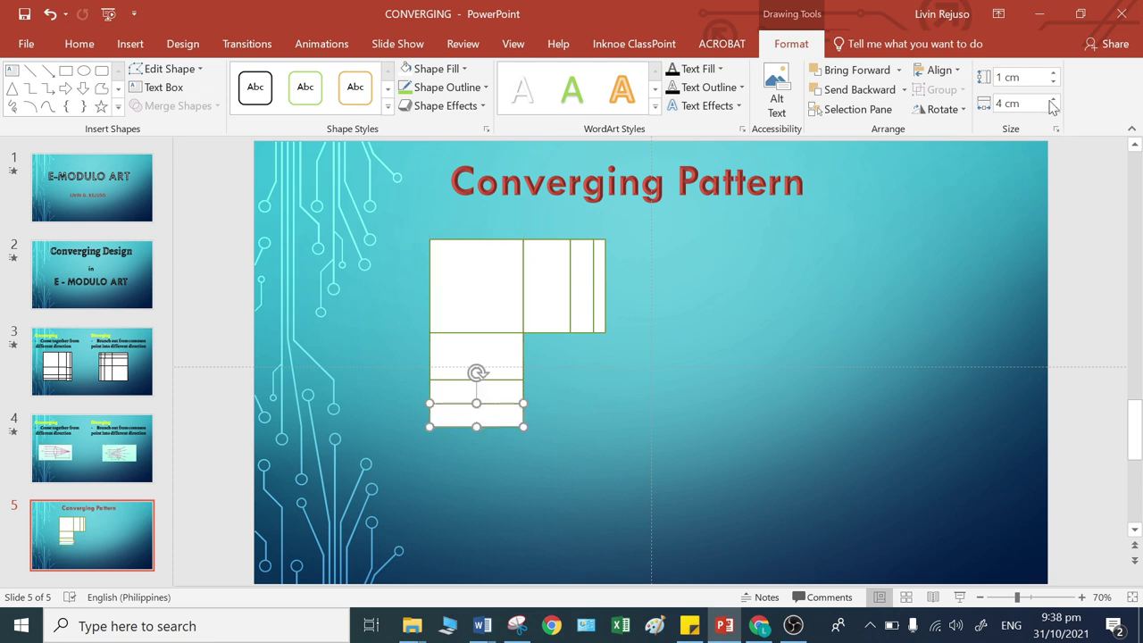
click(1007, 77)
text(0.5)
key(Return)
click(843, 306)
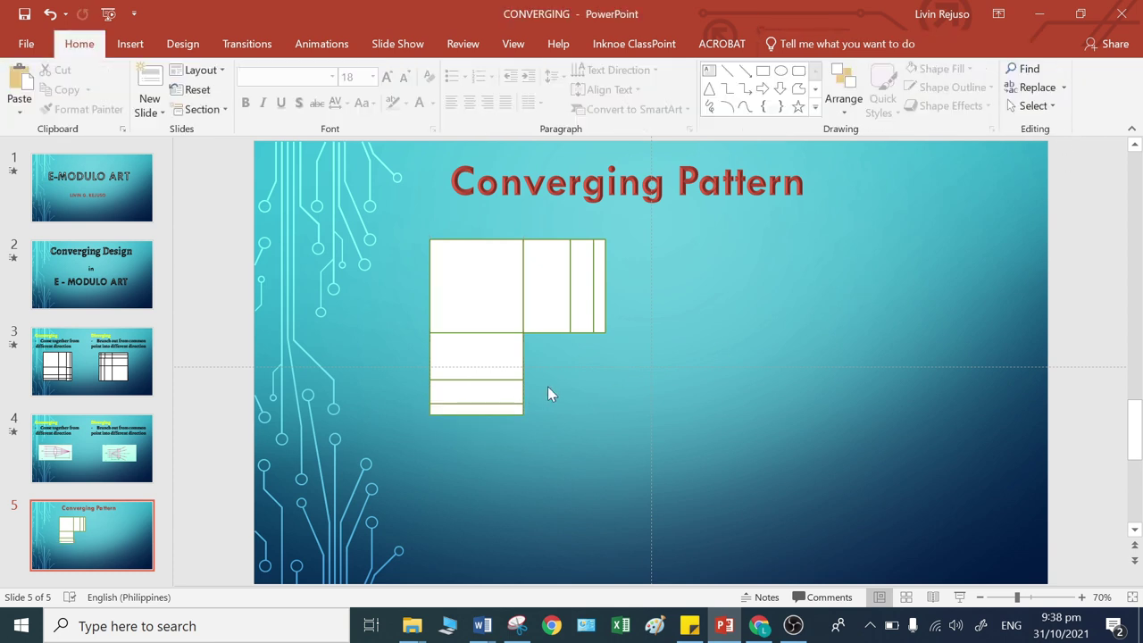
- Copy the second row's 2 cm high rectangle flush against its right edge and set the copy's width to 2 cm
click(480, 346)
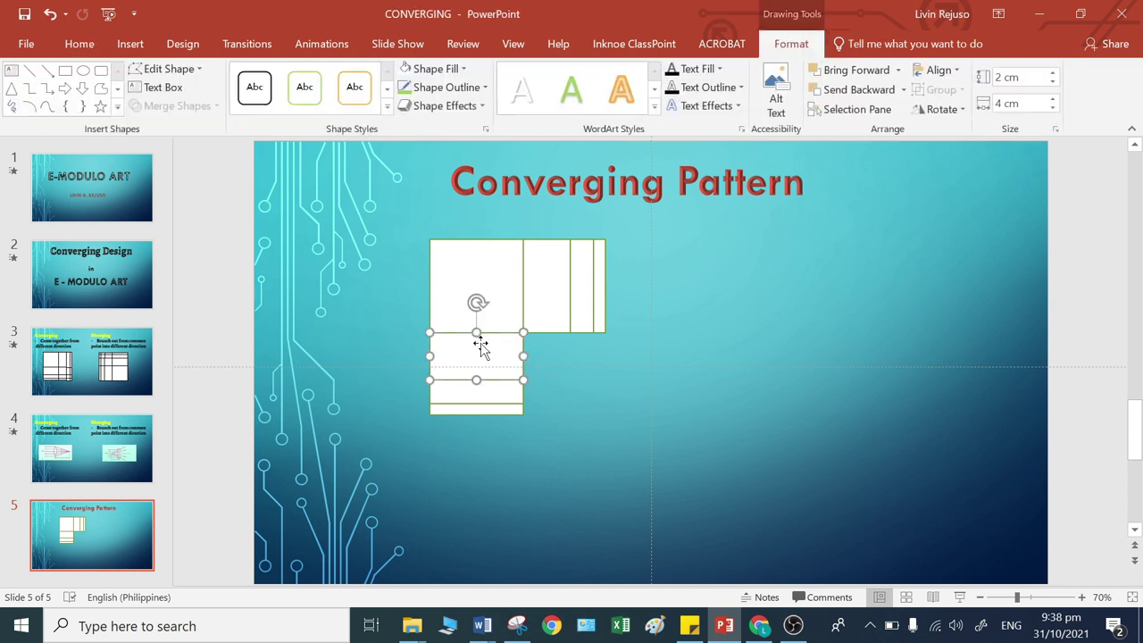
drag(485, 352, 571, 346)
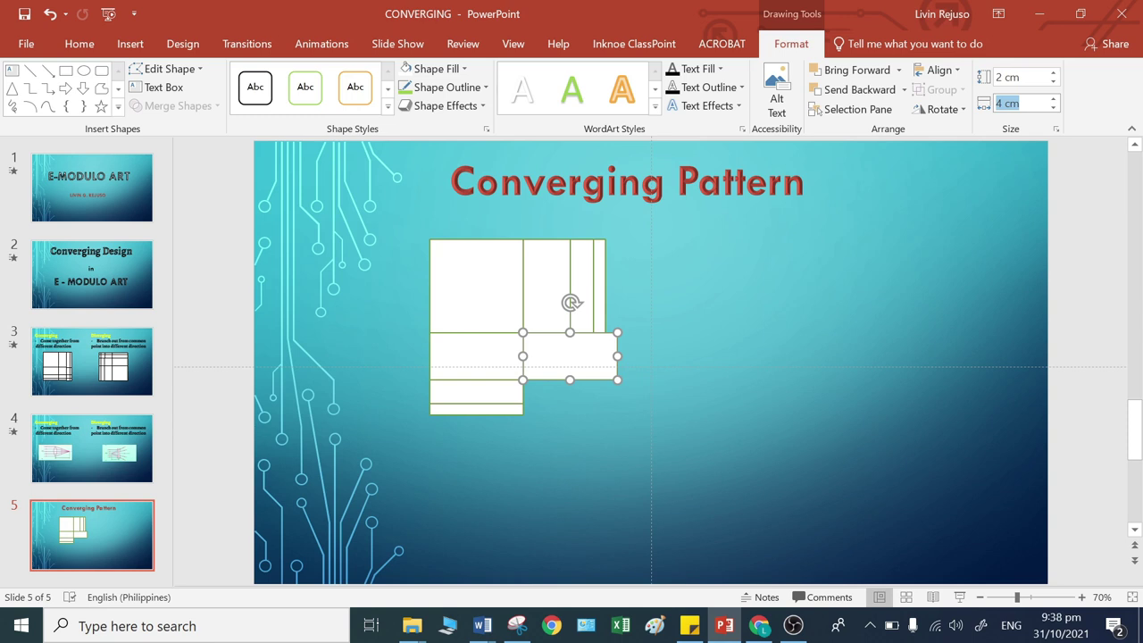
text(2)
key(Return)
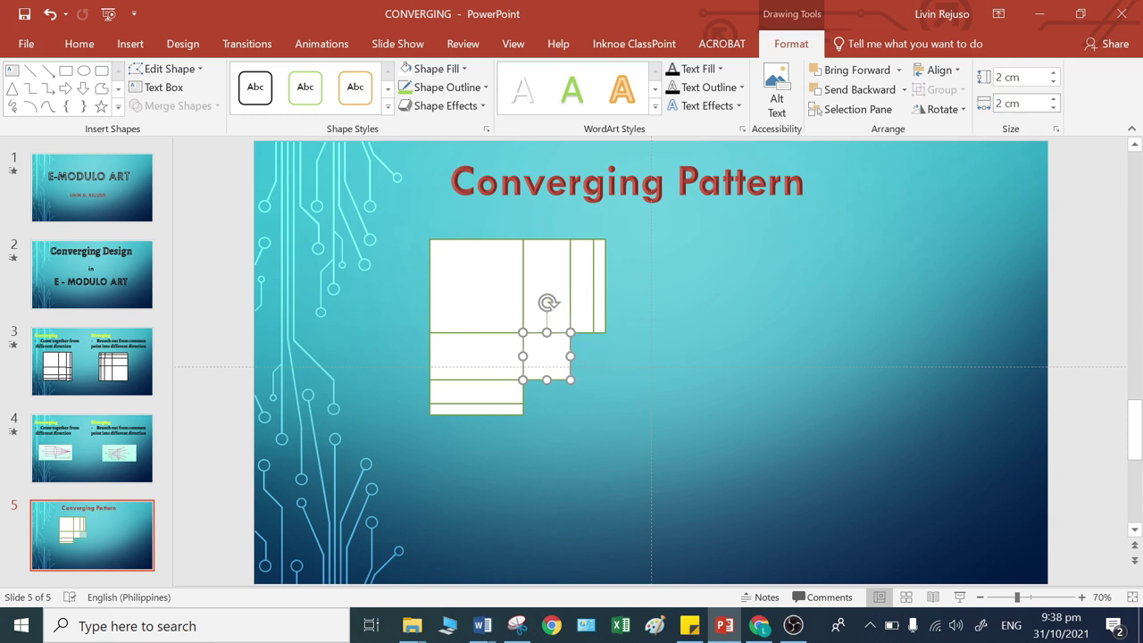
- Copy the 2 cm square flush against its right edge and set the copy's width to 1 cm
click(725, 513)
click(559, 355)
drag(559, 356, 590, 360)
click(590, 359)
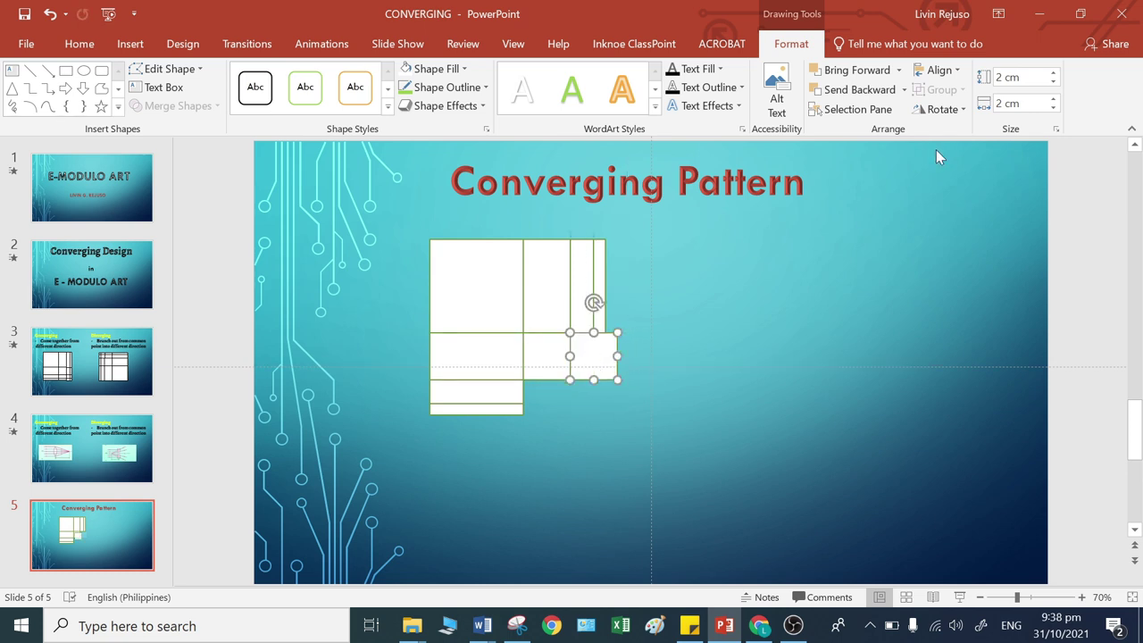
click(1014, 103)
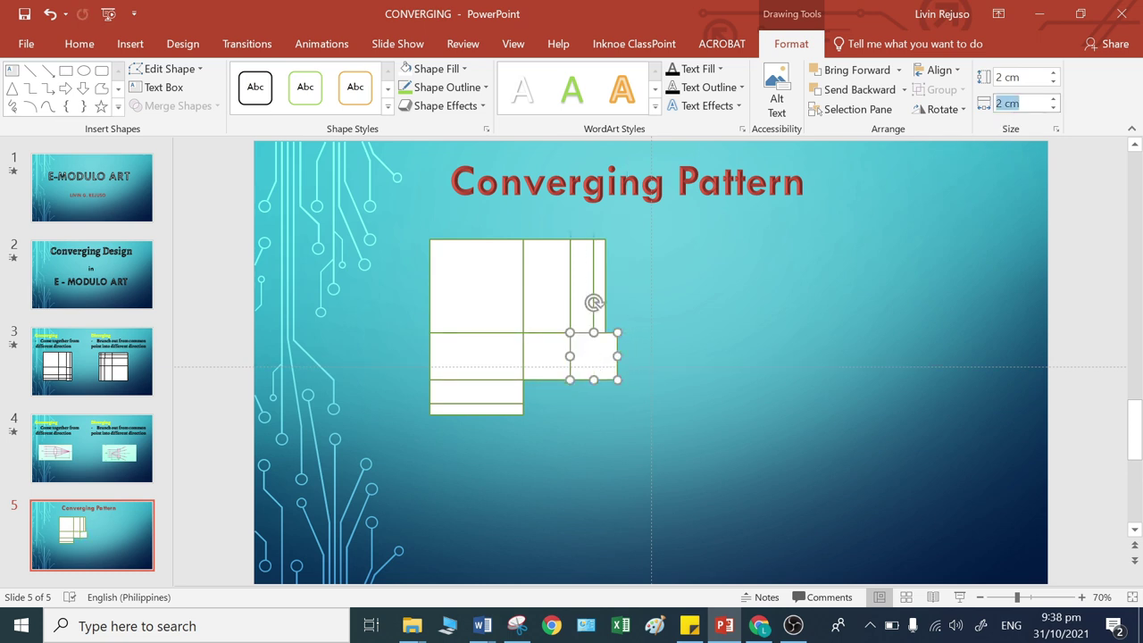
text(1)
key(Return)
click(810, 428)
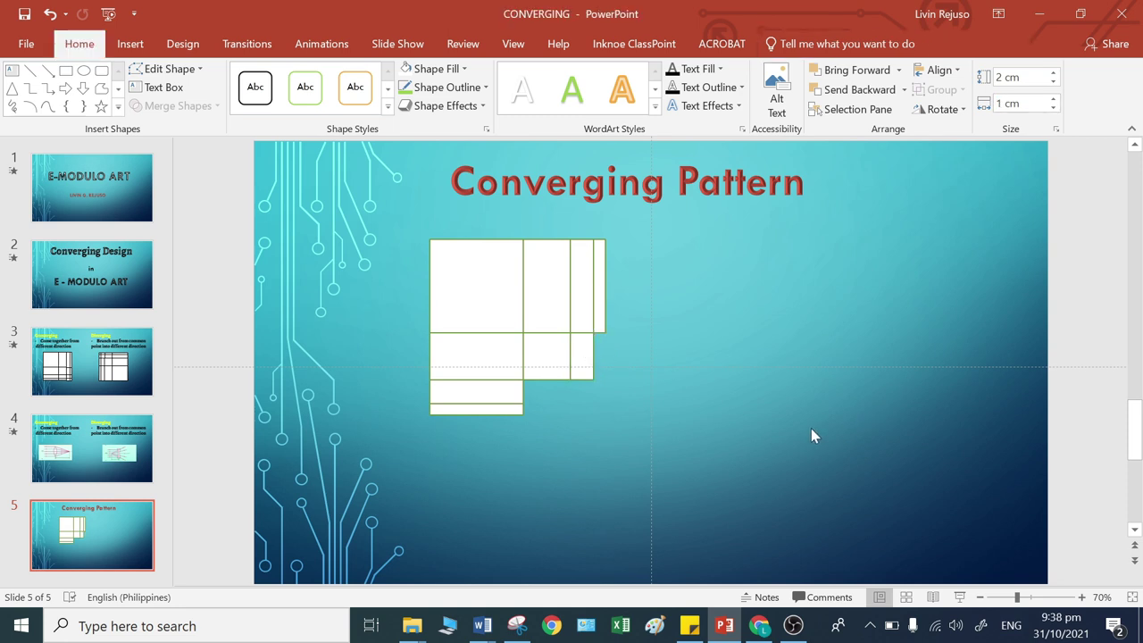
- Copy the second row's 1 cm wide rectangle flush against its right edge and set the copy's width to 0.5 cm
click(586, 356)
mouse_move(586, 357)
mouse_down()
mouse_move(595, 372)
mouse_move(627, 367)
mouse_move(607, 365)
mouse_up()
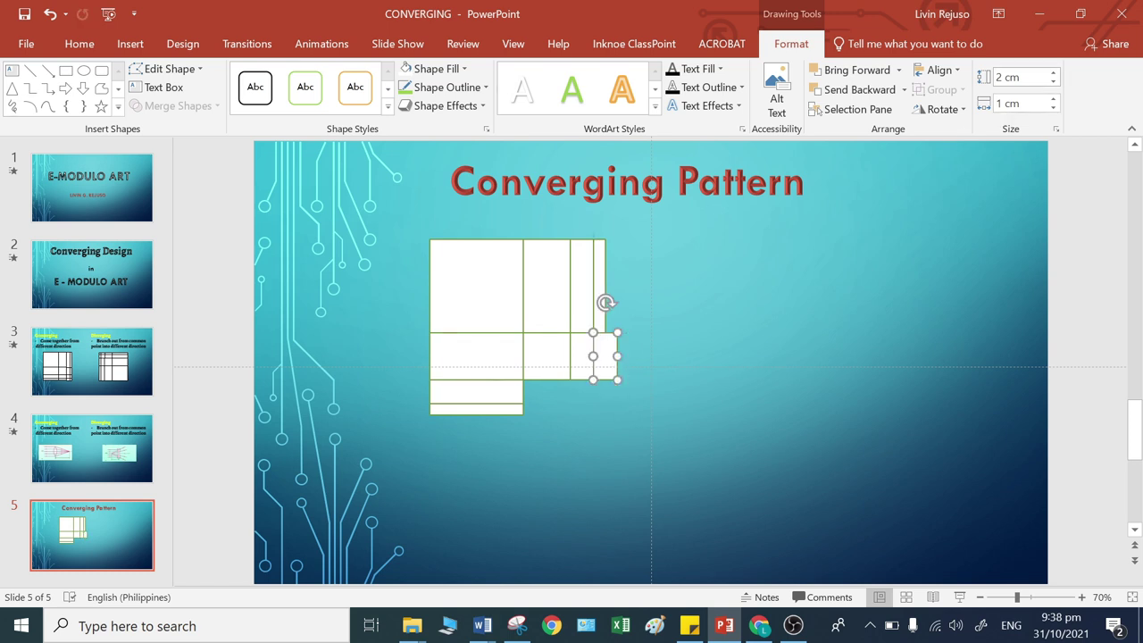
click(1008, 103)
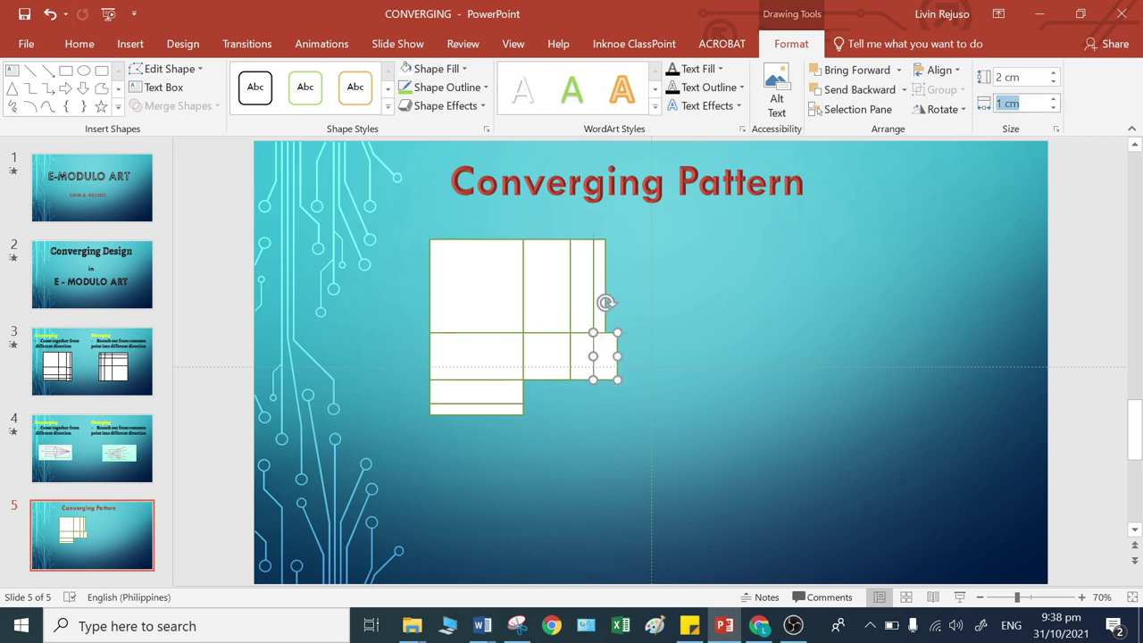
text(5)
key(Return)
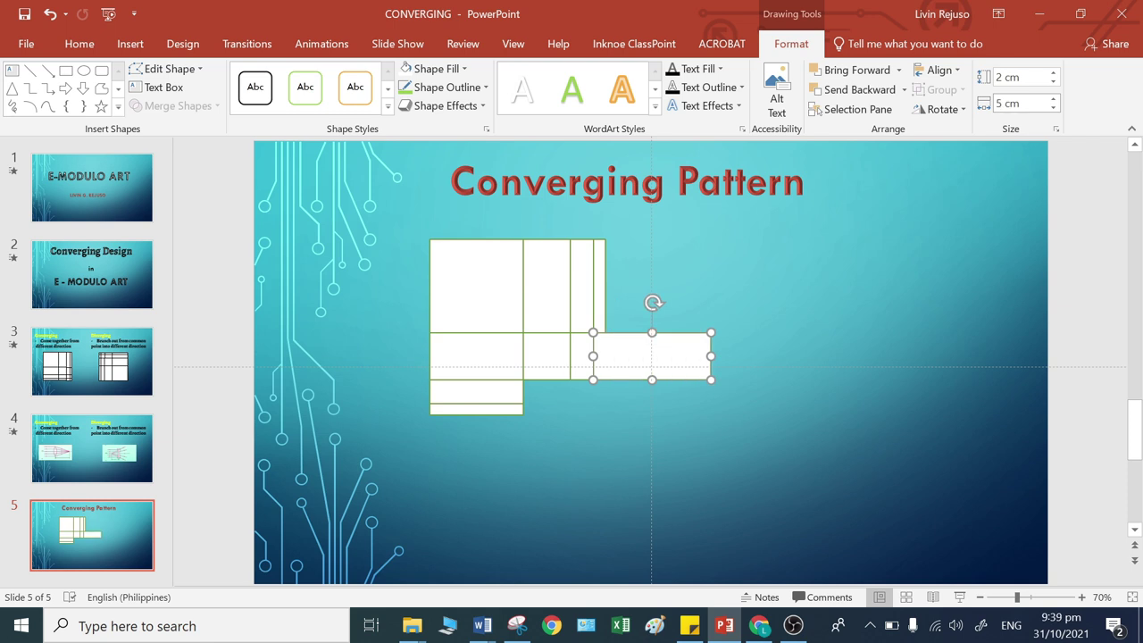
click(1022, 106)
text(.0.5)
key(Return)
click(734, 466)
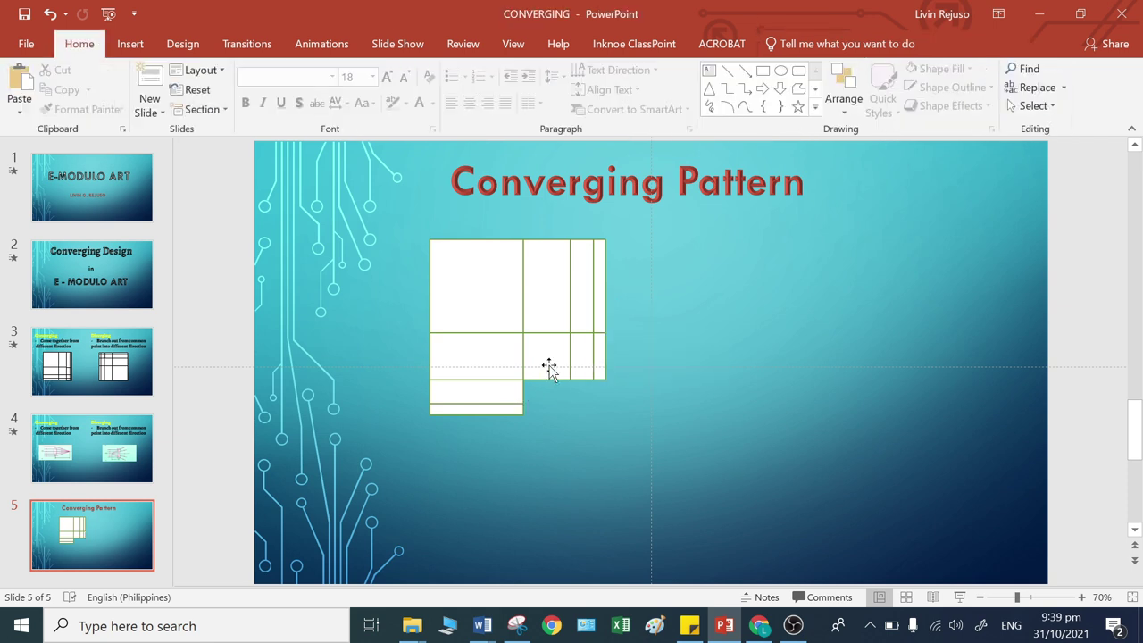
- Copy the second row's 2 cm square directly below itself and set the copy's height to 1 cm
drag(549, 368, 534, 410)
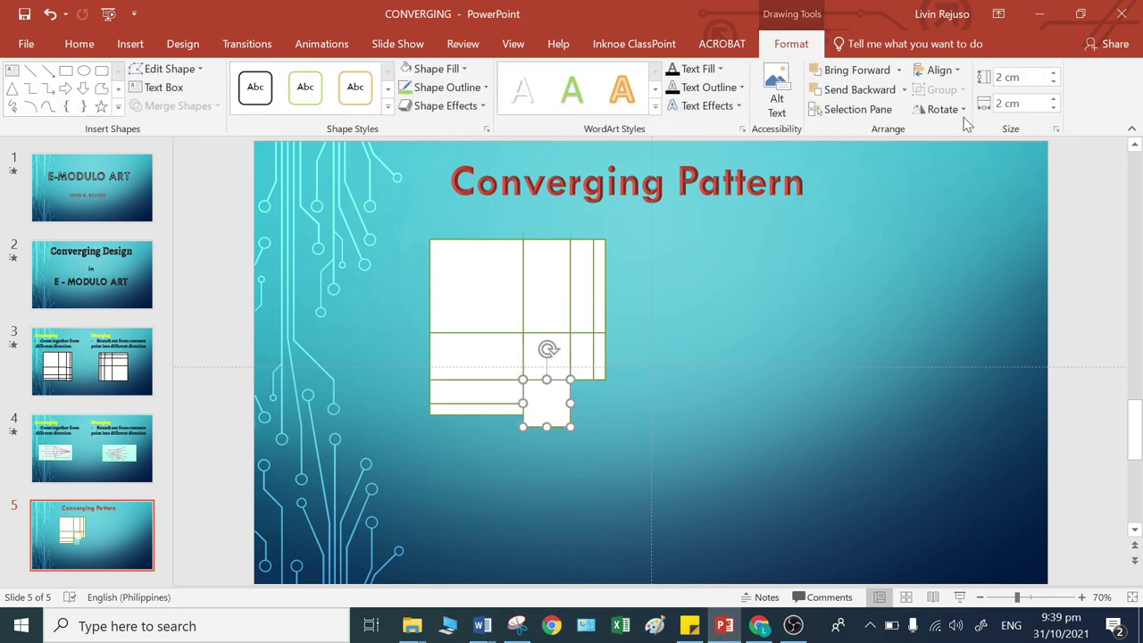
click(1013, 77)
text(1)
key(Return)
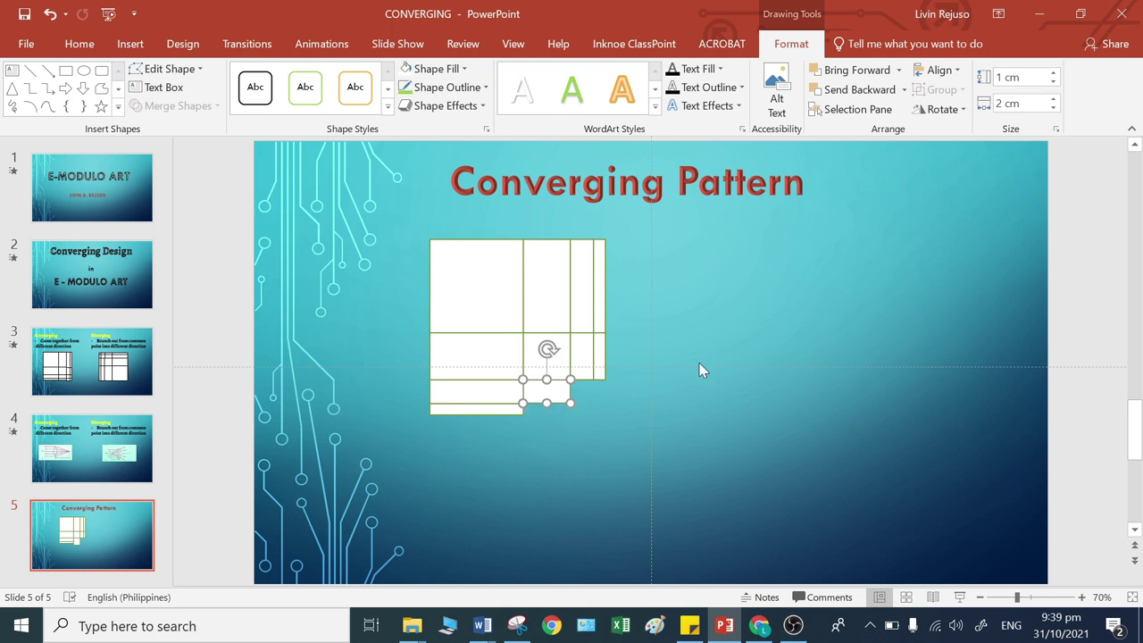
- Copy the third row's 2 cm wide rectangle directly below itself and set the copy's height to 0.5 cm
key(Down)
key(Down)
key(Down)
key(Down)
key(Down)
drag(542, 436, 542, 413)
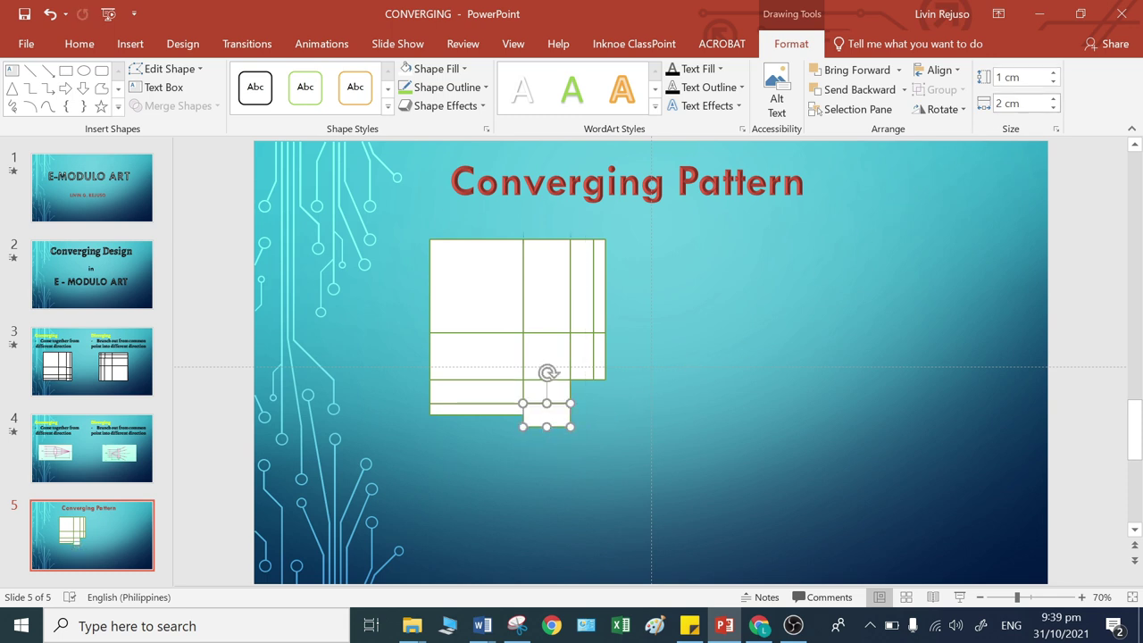
click(1019, 77)
text(.5)
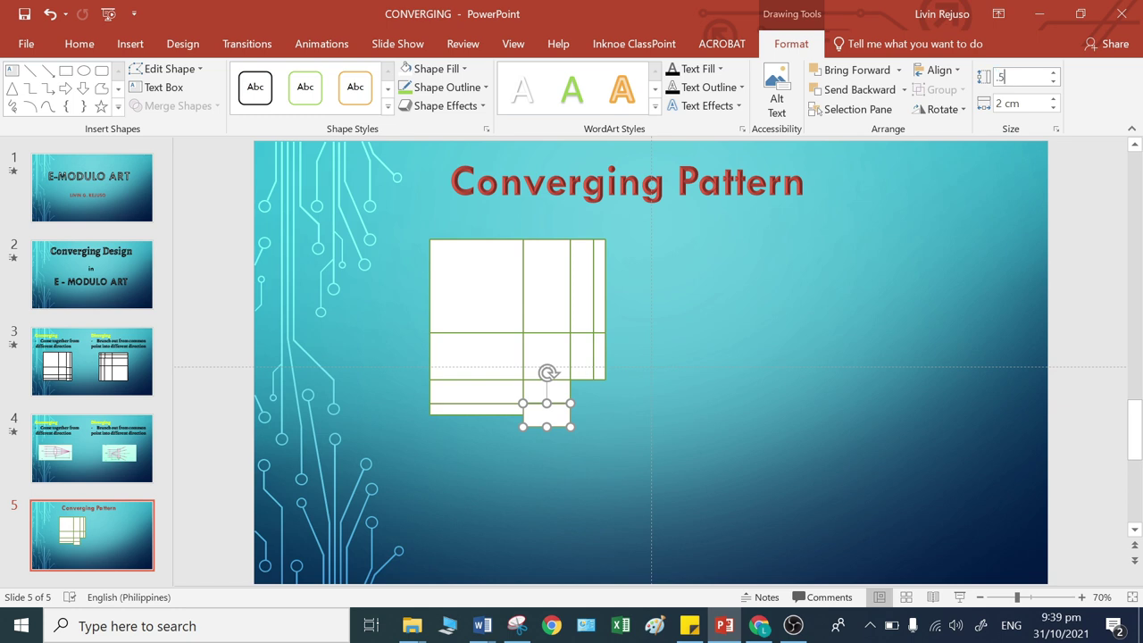
key(Return)
click(739, 376)
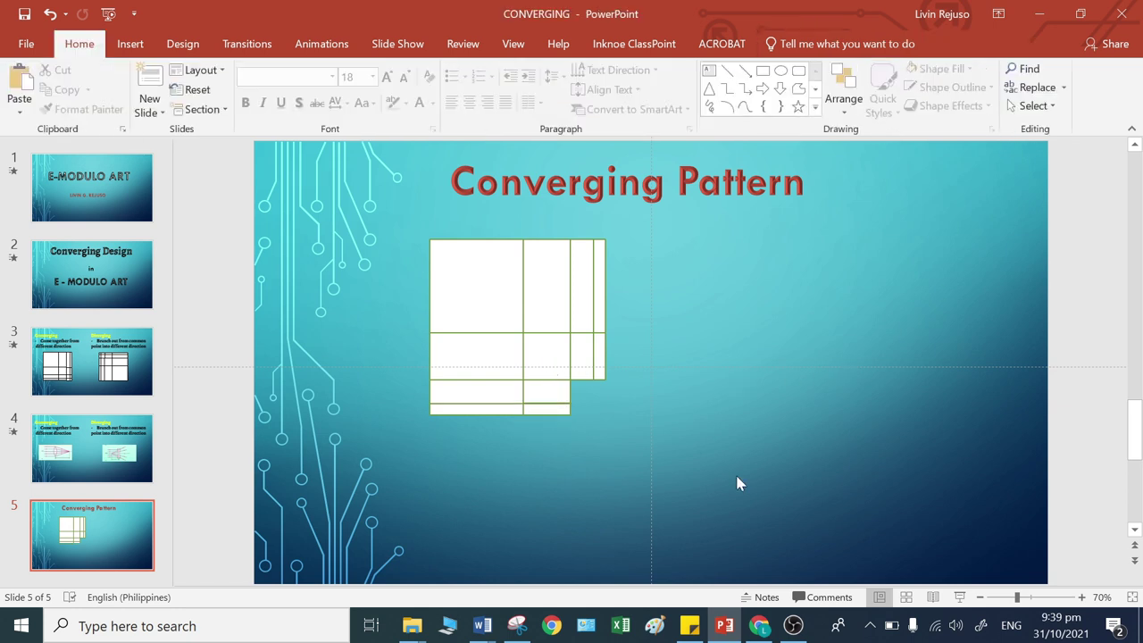
- Copy the third row's 2 cm wide rectangle flush against its right edge and set the copy's width to 1 cm
click(568, 394)
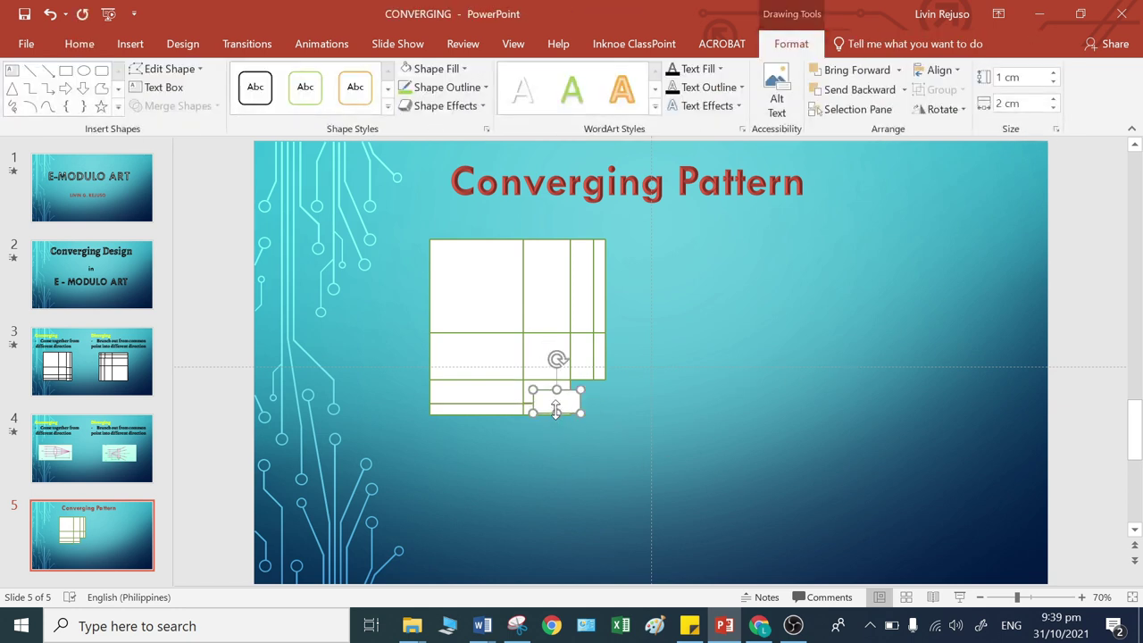
drag(542, 390, 589, 390)
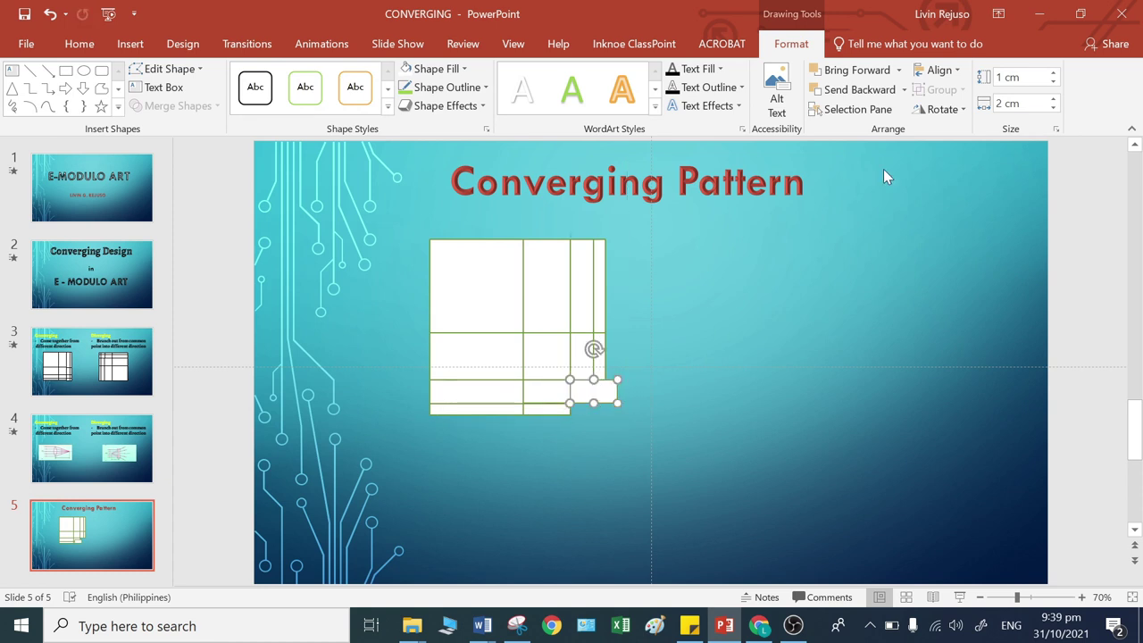
click(1031, 106)
text(1)
key(Return)
- Copy the third row's 1 cm square flush against its right edge and set the copy's width to 0.5 cm
mouse_move(581, 391)
mouse_down()
mouse_move(627, 391)
mouse_move(602, 389)
mouse_up()
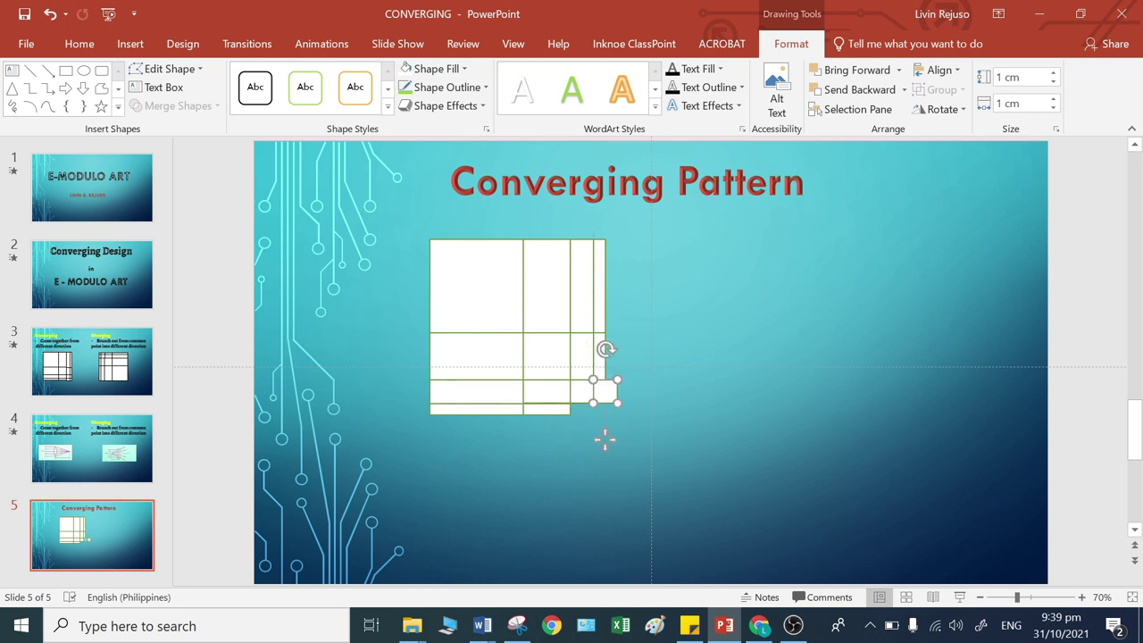
click(1041, 108)
text(0.5)
key(Return)
click(604, 420)
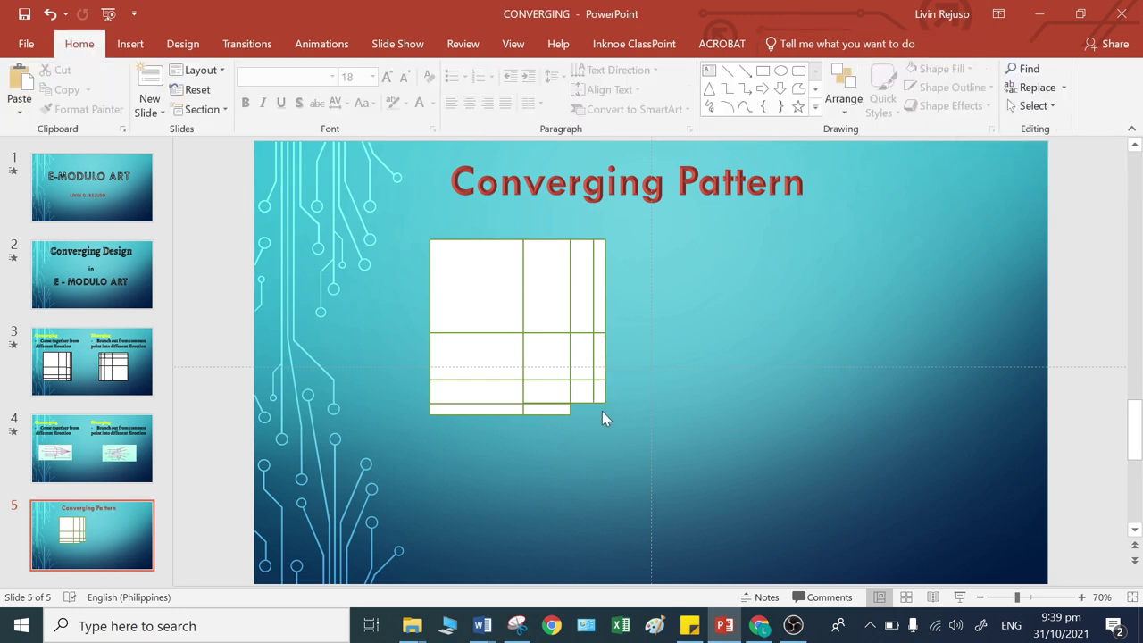
- Copy the third row's 1 cm square directly below itself and set the copy's height to 0.5 cm
click(585, 397)
key(ctrl+d)
drag(597, 406, 582, 417)
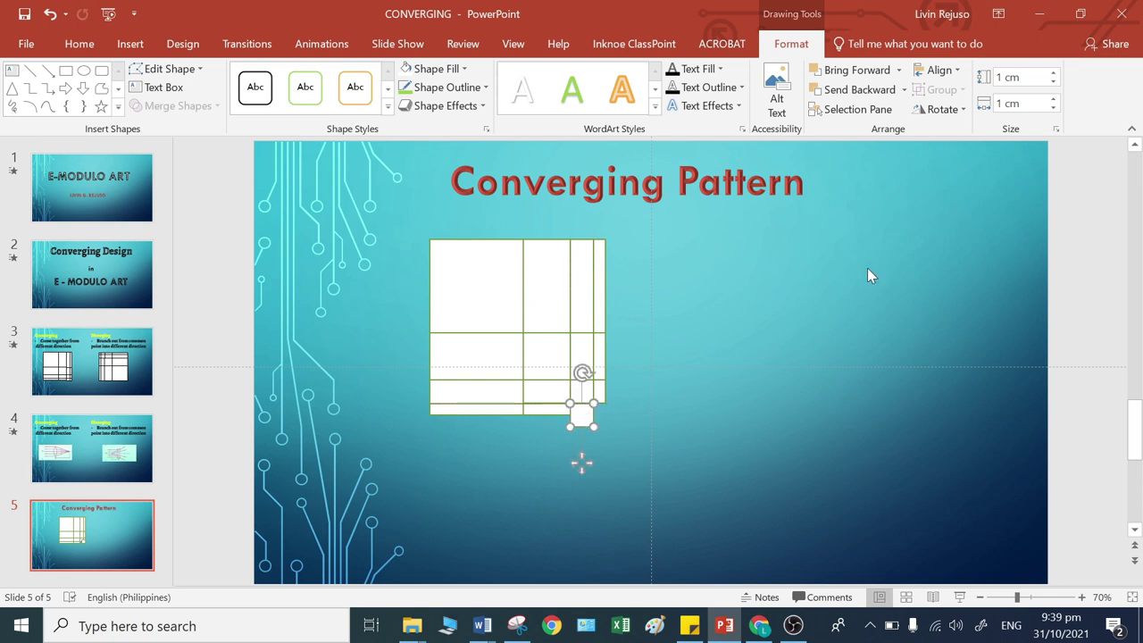
click(1034, 78)
text(.5)
key(Return)
click(647, 440)
- Copy the bottom row's 1 cm wide rectangle flush against its right edge and set the copy's width to 0.5 cm
click(594, 414)
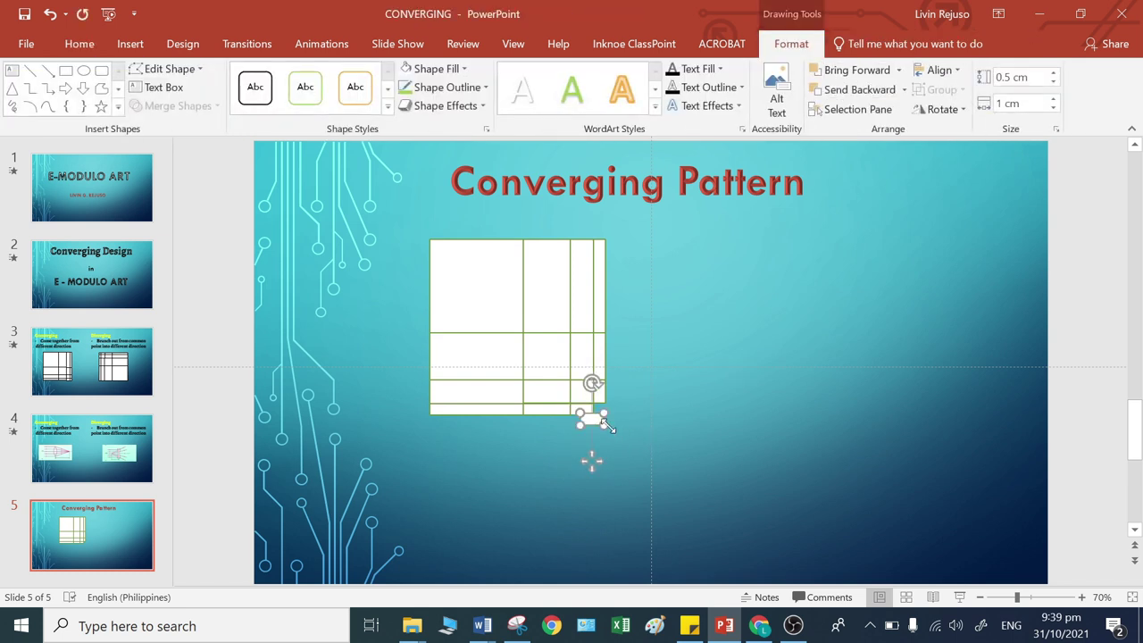
mouse_move(592, 424)
mouse_down()
mouse_move(617, 408)
mouse_move(604, 412)
mouse_up()
click(1011, 104)
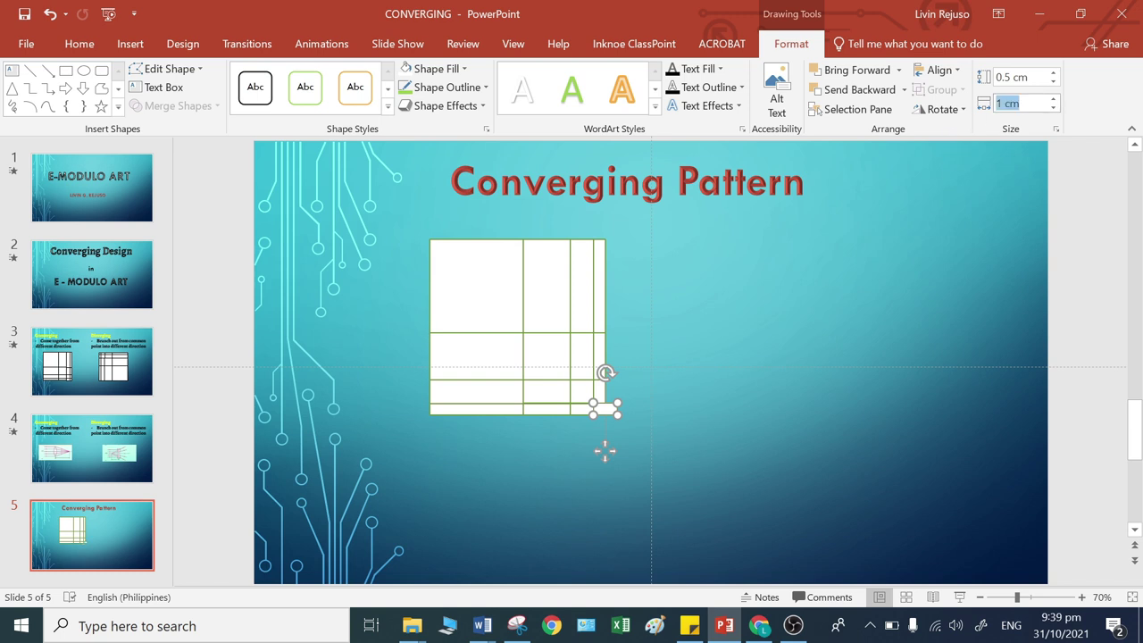
text(0.5)
key(Return)
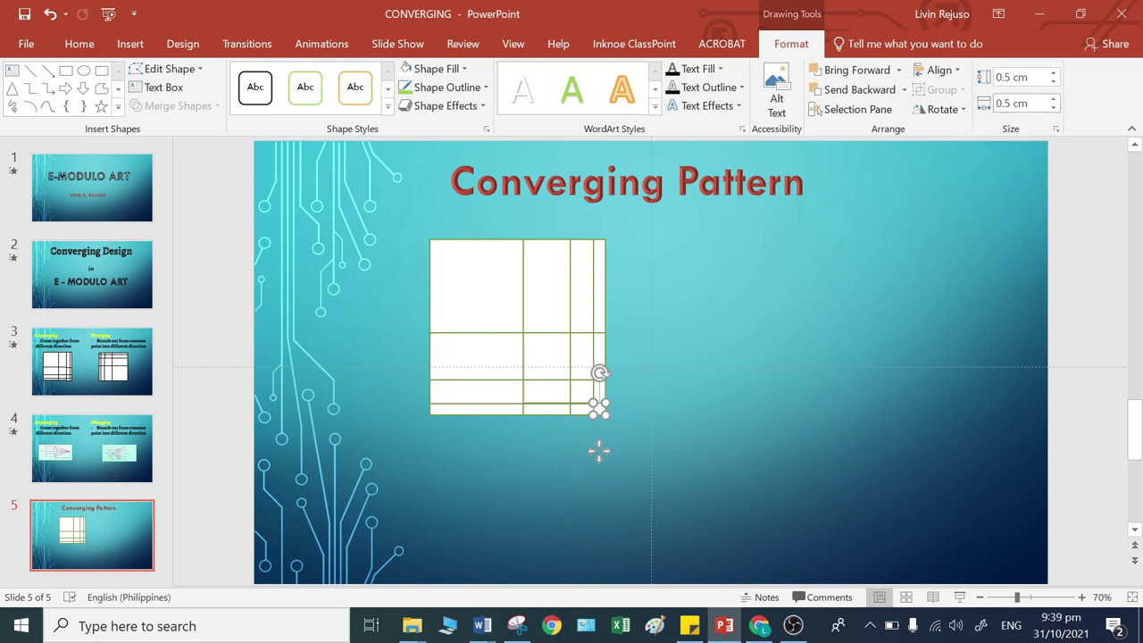
click(706, 421)
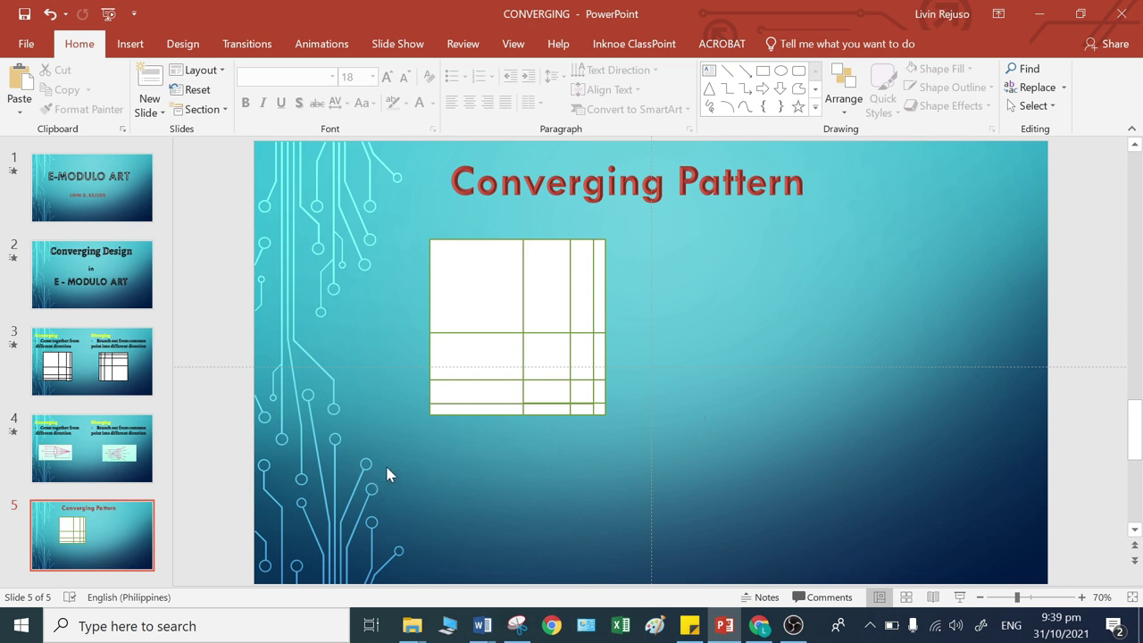
- Group all the grid rectangles into one object and move the group beneath the title, near the slide's horizontal centre
drag(393, 462, 695, 219)
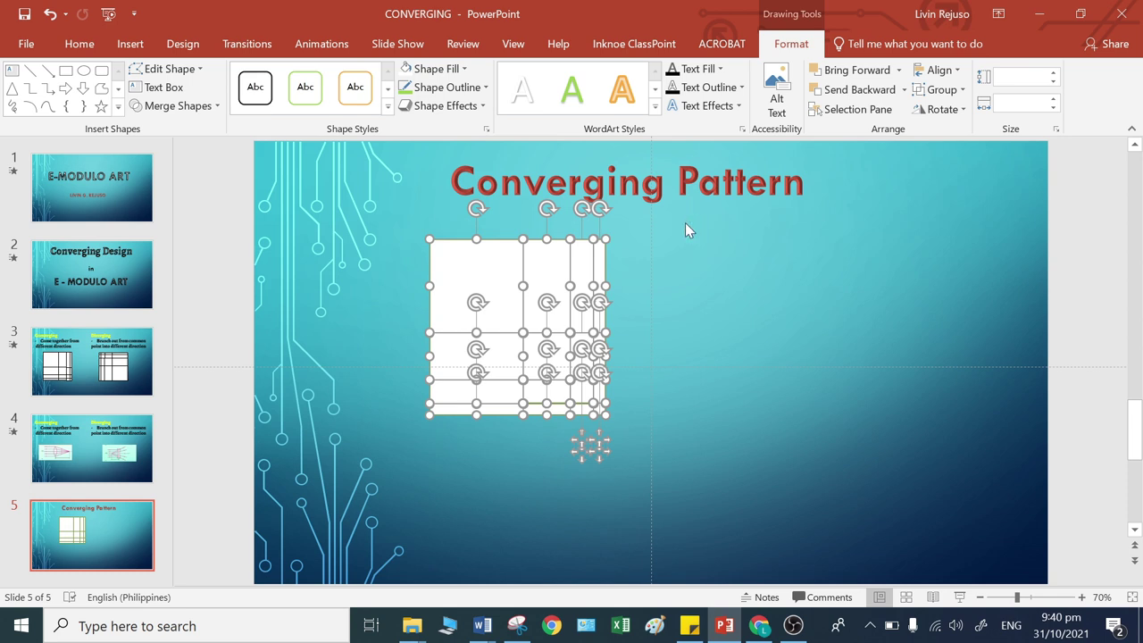
key(ctrl+g)
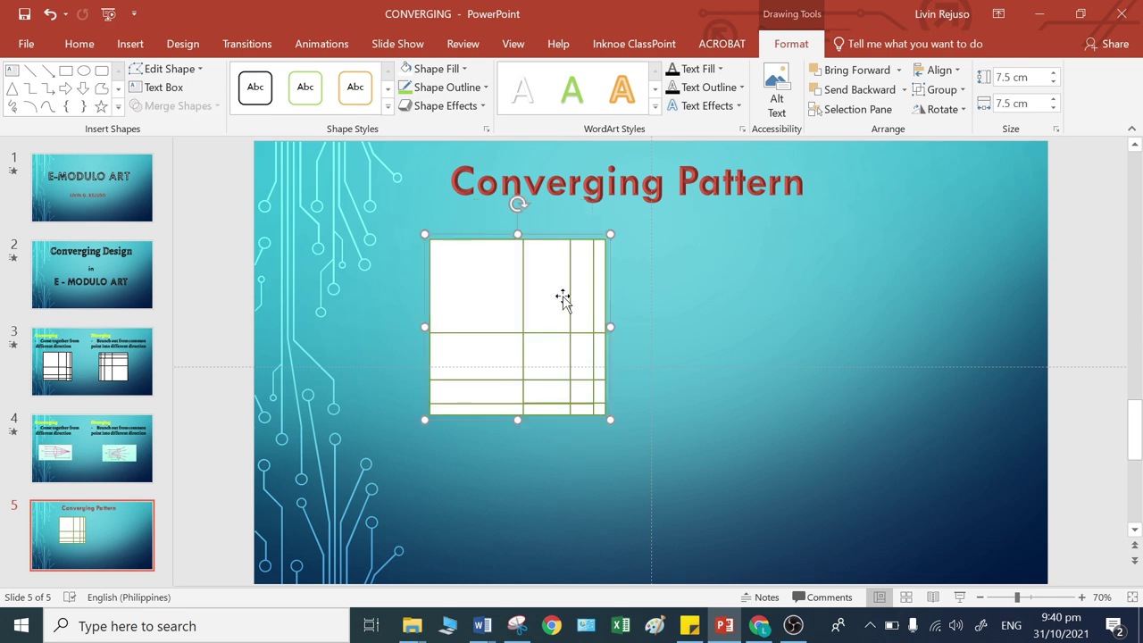
drag(648, 324, 800, 324)
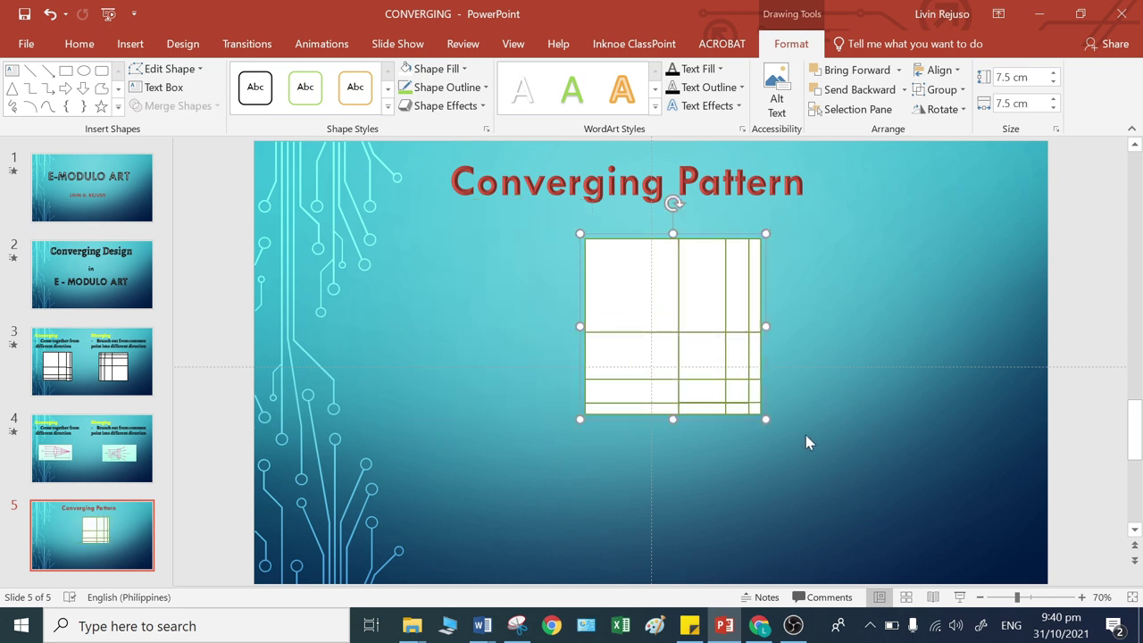
click(805, 442)
drag(717, 375, 689, 374)
click(724, 467)
click(908, 482)
click(662, 414)
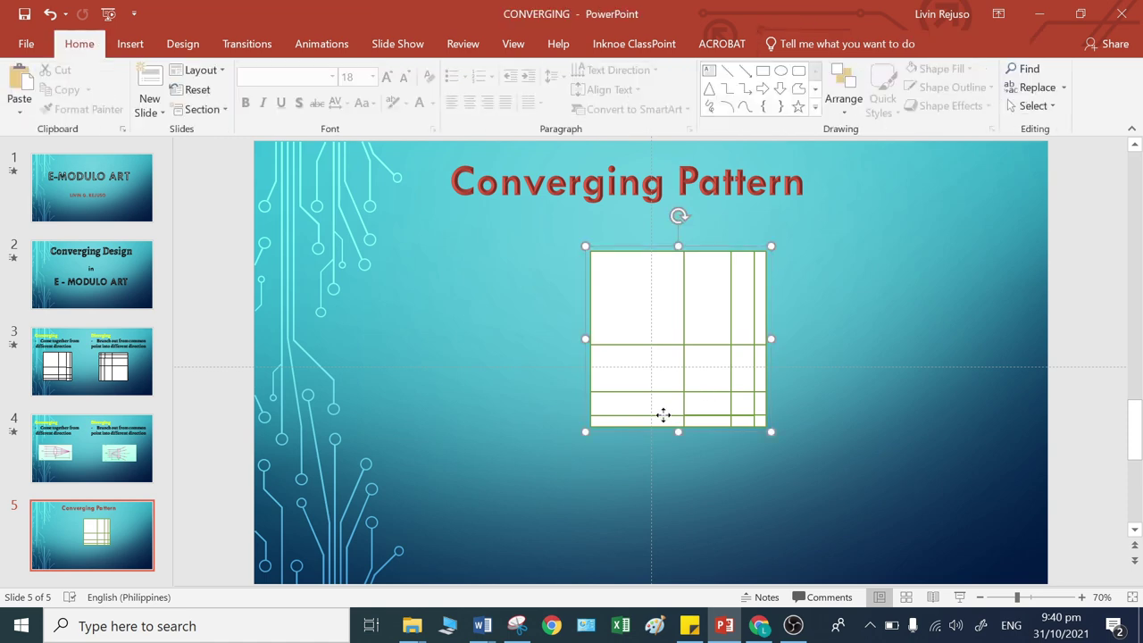
drag(662, 414, 630, 384)
click(719, 418)
click(652, 364)
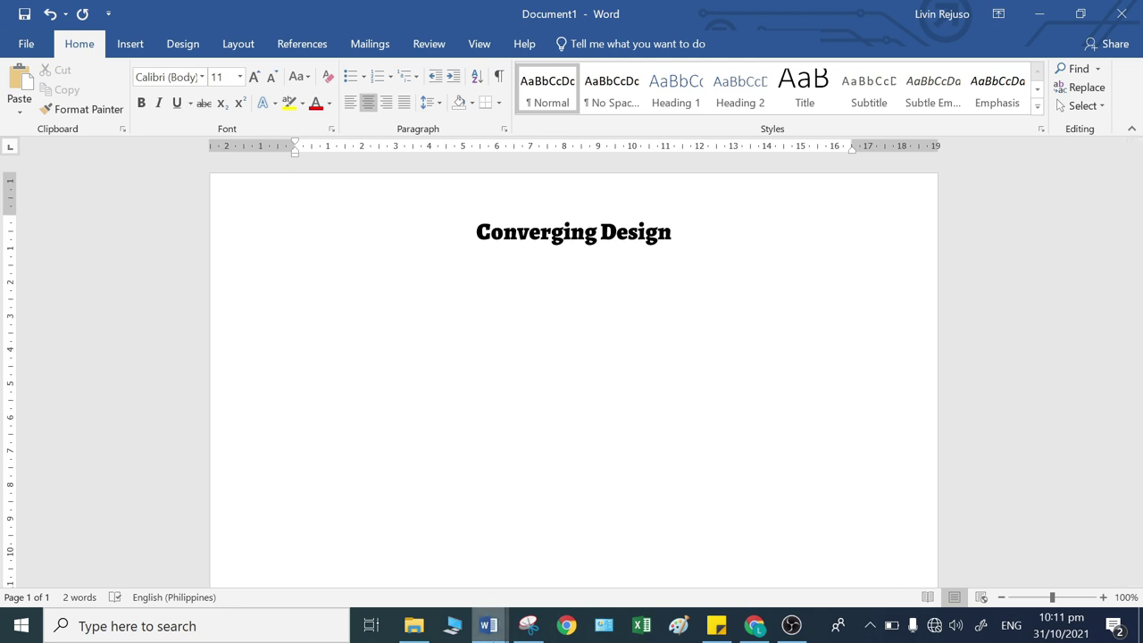
- In Word's Document1, paste the four copied design pictures and move them together below the Converging Design heading
mouse_move(488, 625)
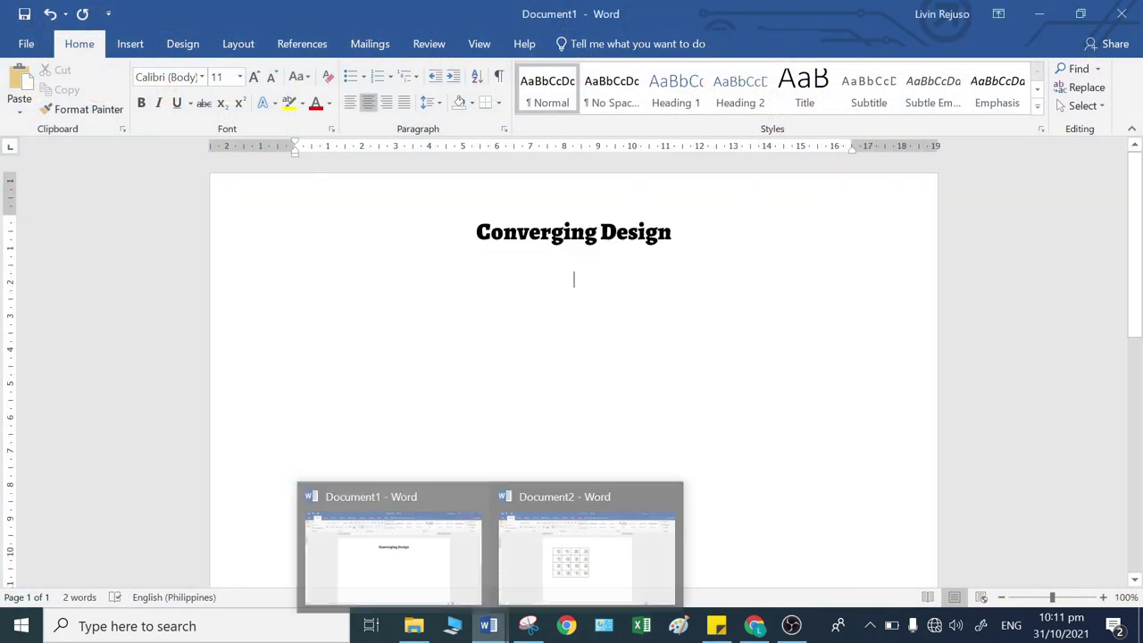
right_click(696, 346)
click(730, 420)
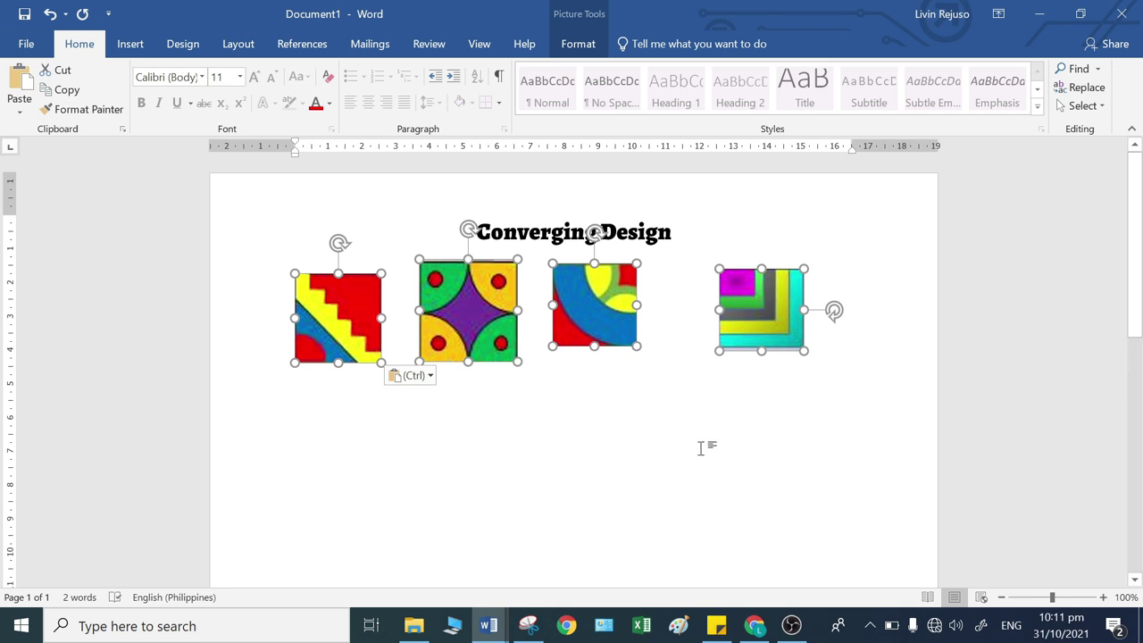
drag(590, 327, 627, 378)
click(653, 484)
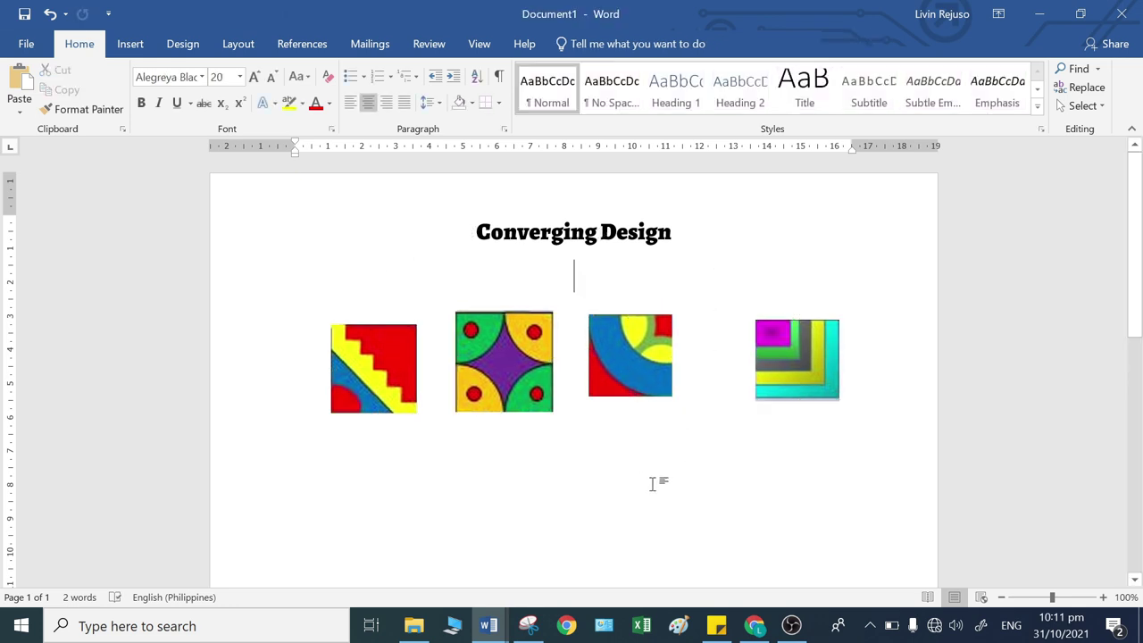
- Arrange the four design pictures individually into a closer, roughly level row beneath the heading
drag(408, 414, 394, 375)
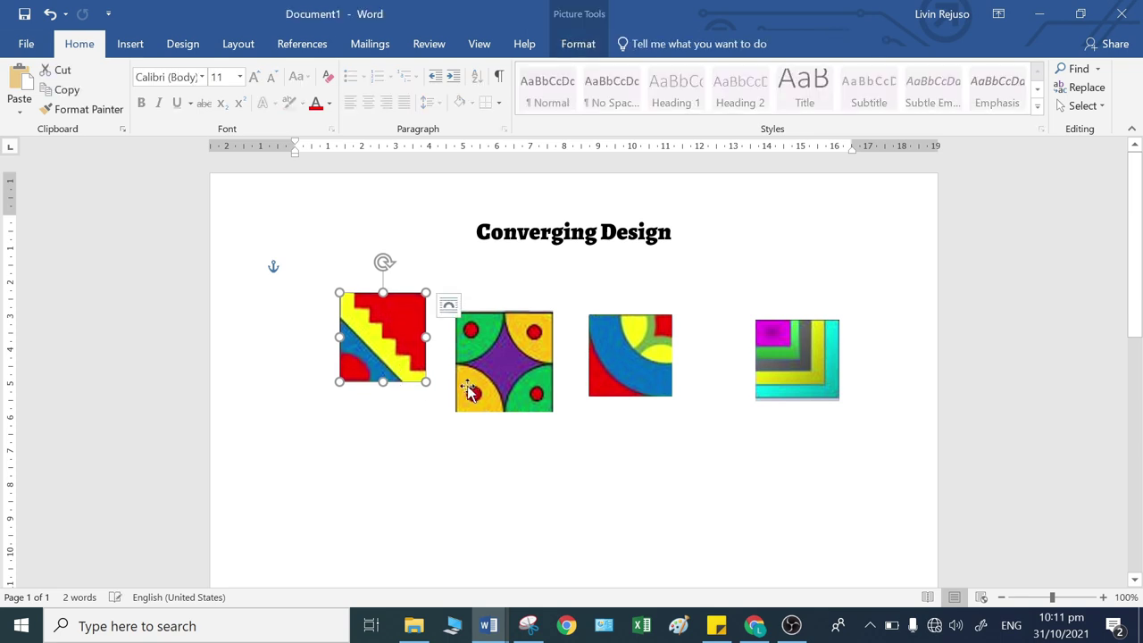
drag(506, 391, 509, 374)
drag(613, 370, 617, 363)
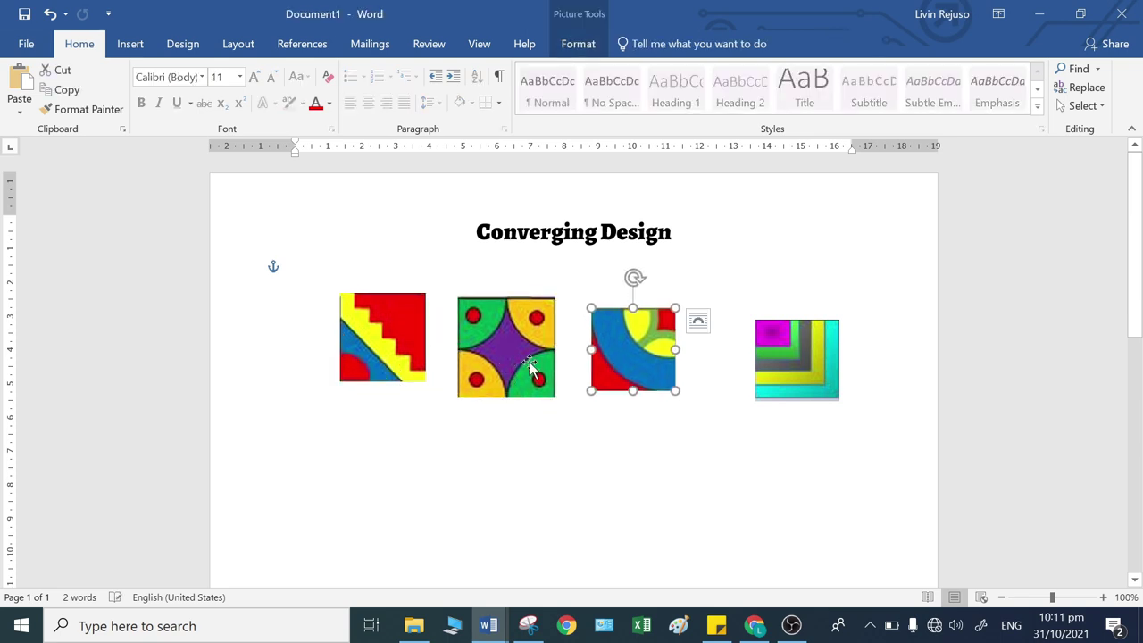
drag(531, 367, 539, 354)
drag(607, 362, 608, 354)
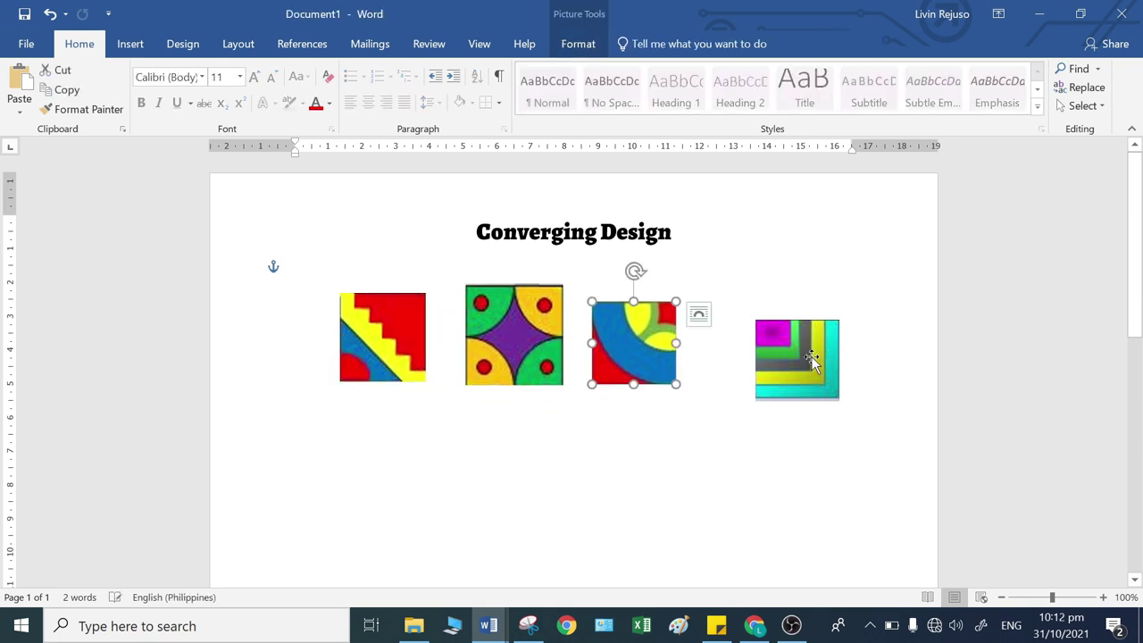
drag(821, 353, 772, 334)
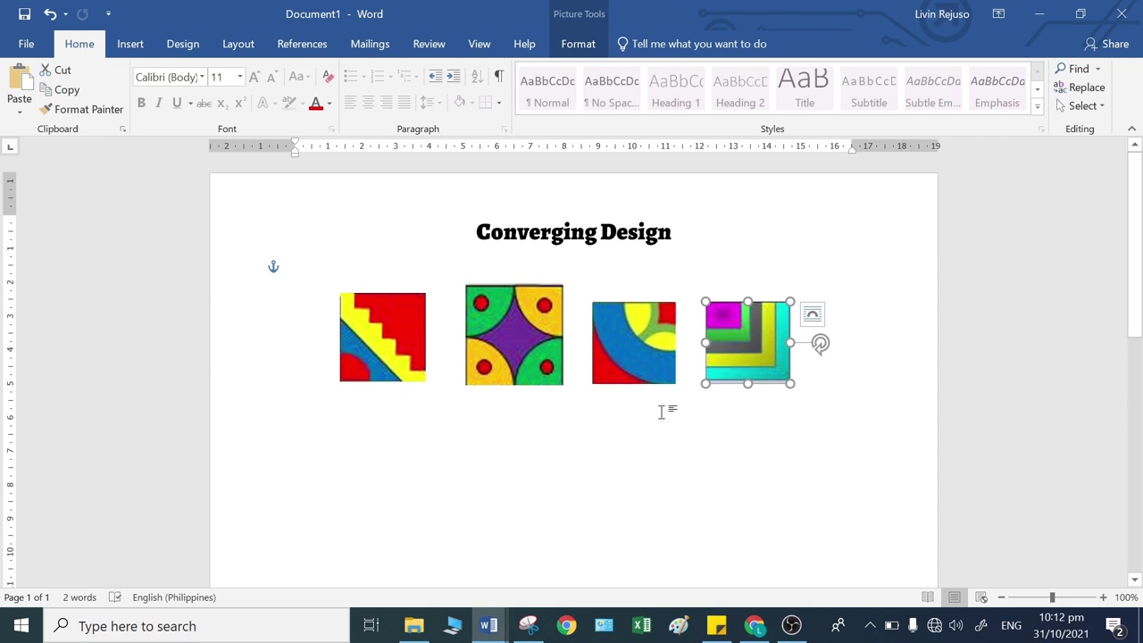
click(694, 460)
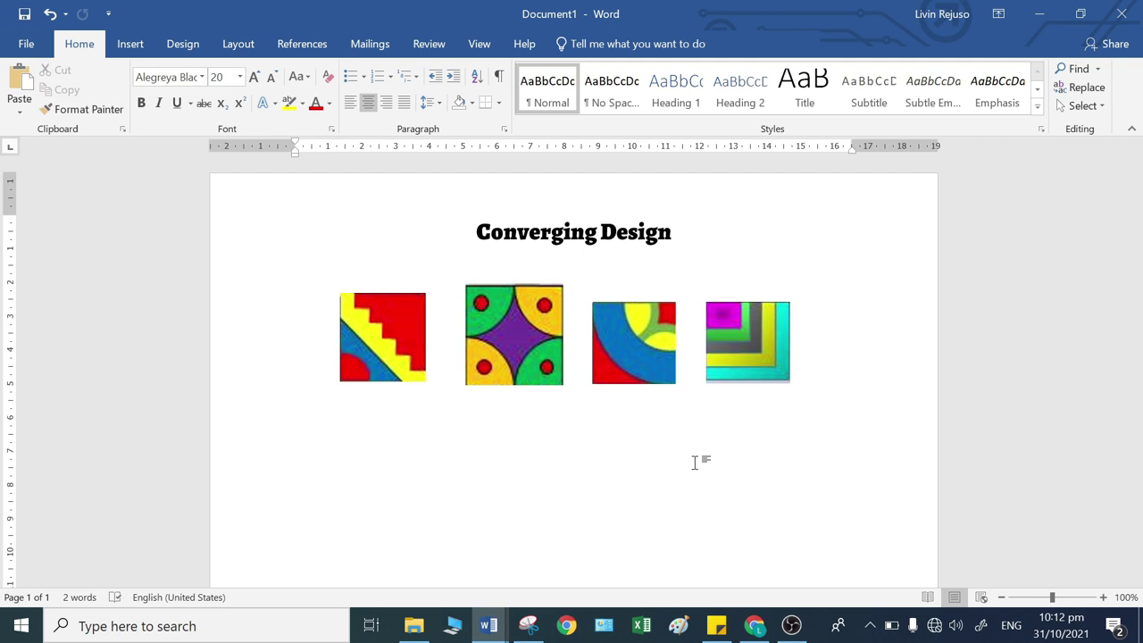
- Turn off the locked aspect ratio for the first picture, the red and yellow staircase design
click(384, 374)
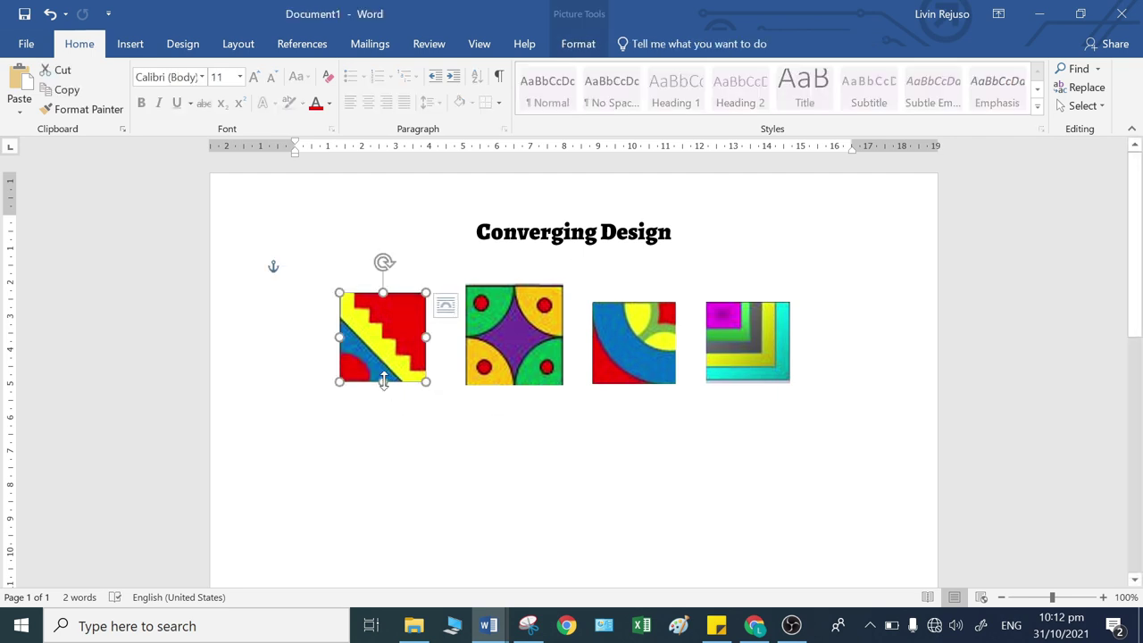
click(575, 45)
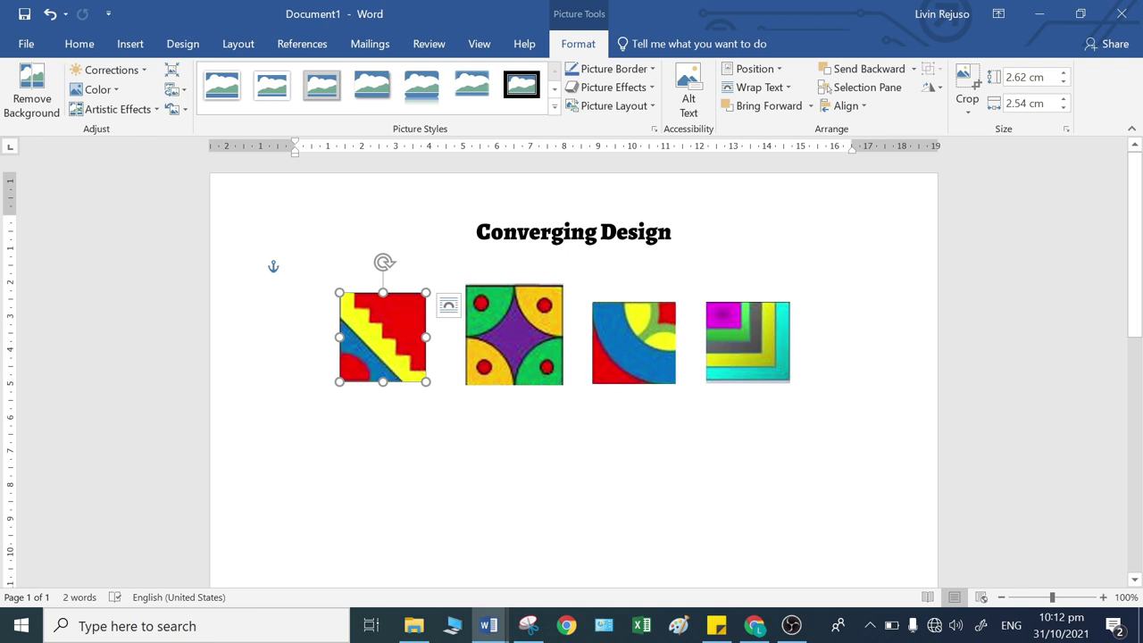
click(1065, 132)
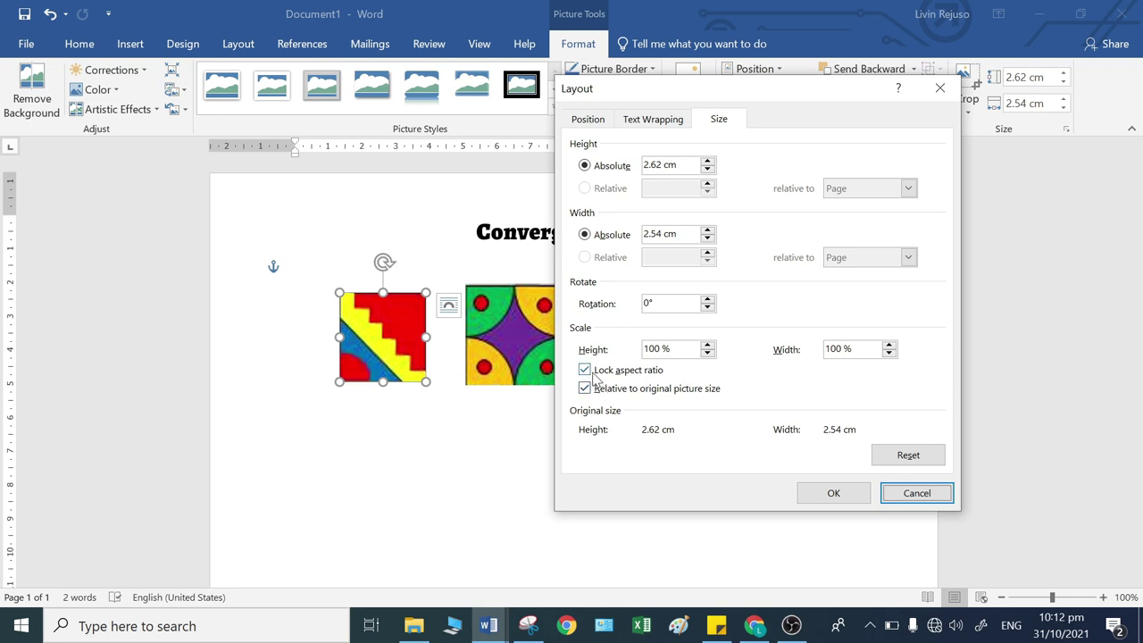
click(584, 370)
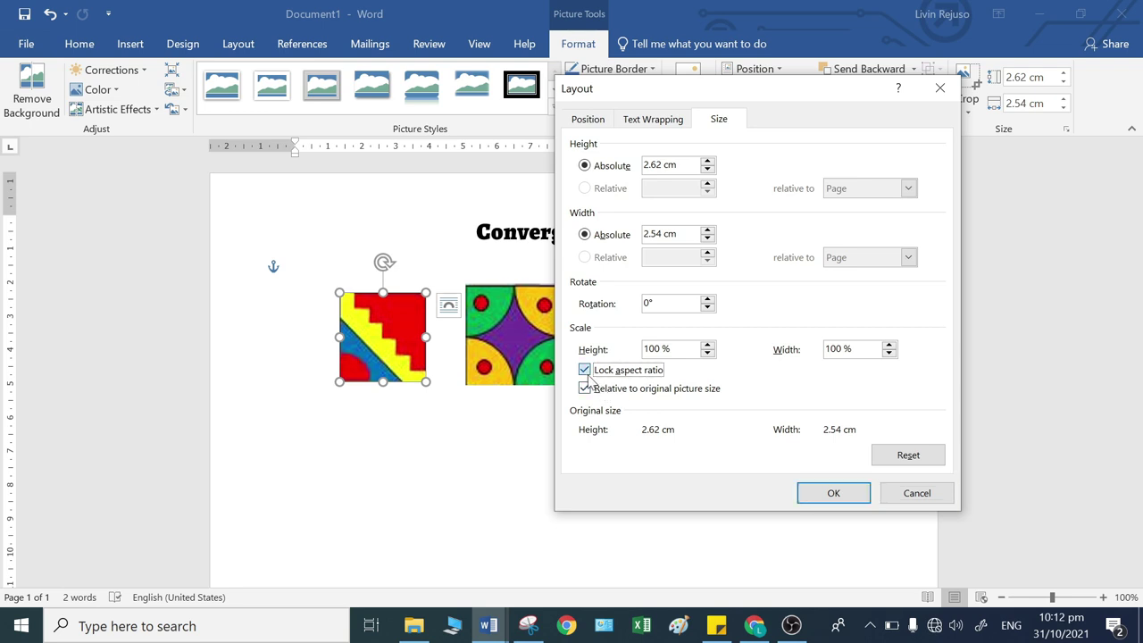
click(834, 495)
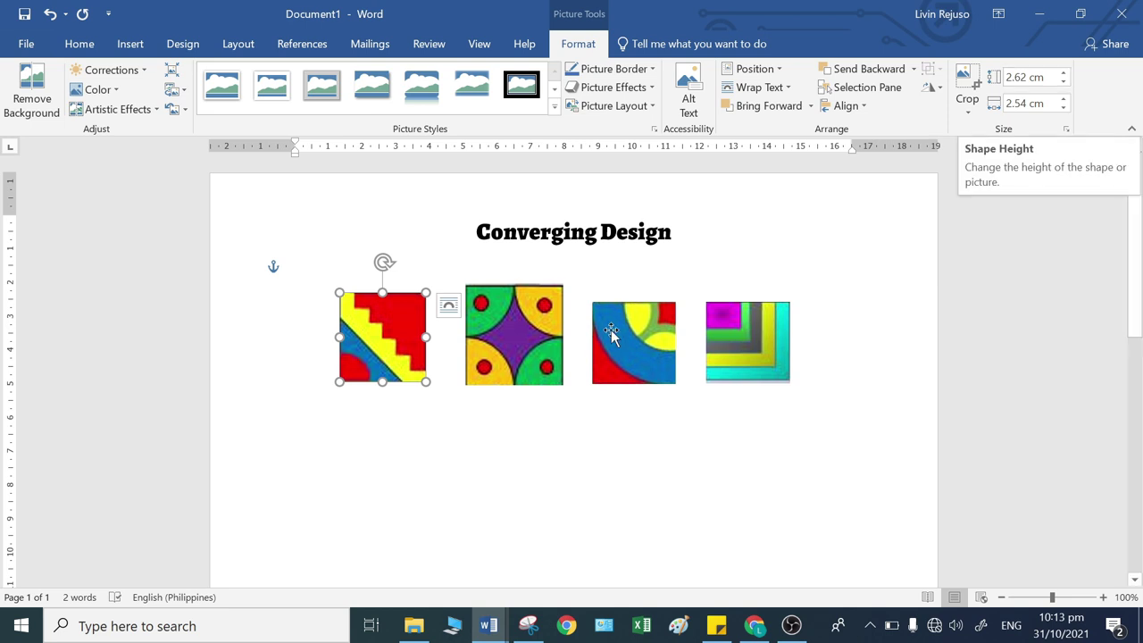
- Set the staircase picture's height and width to 4 cm and shift the picture toward the page's left margin
click(1034, 78)
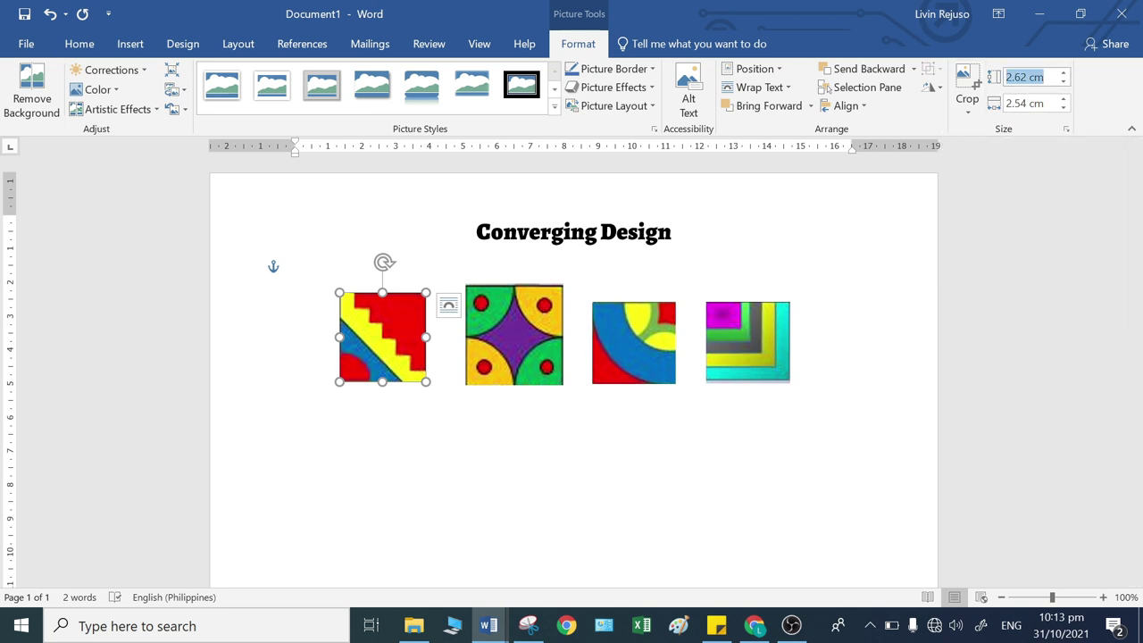
text(4)
key(Tab)
text(4)
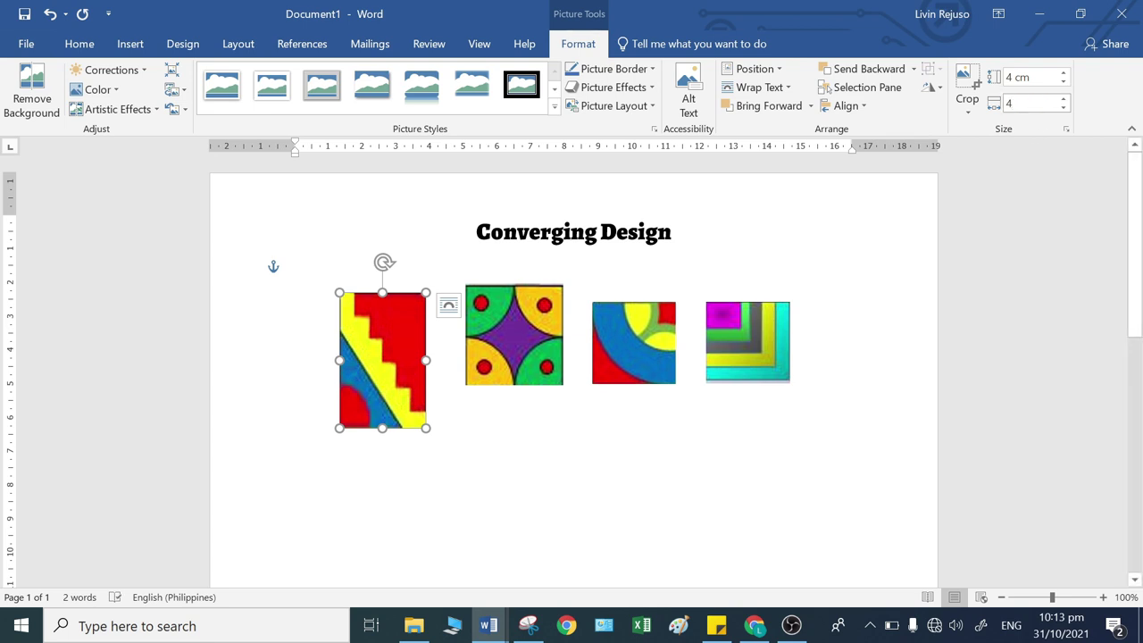
key(Return)
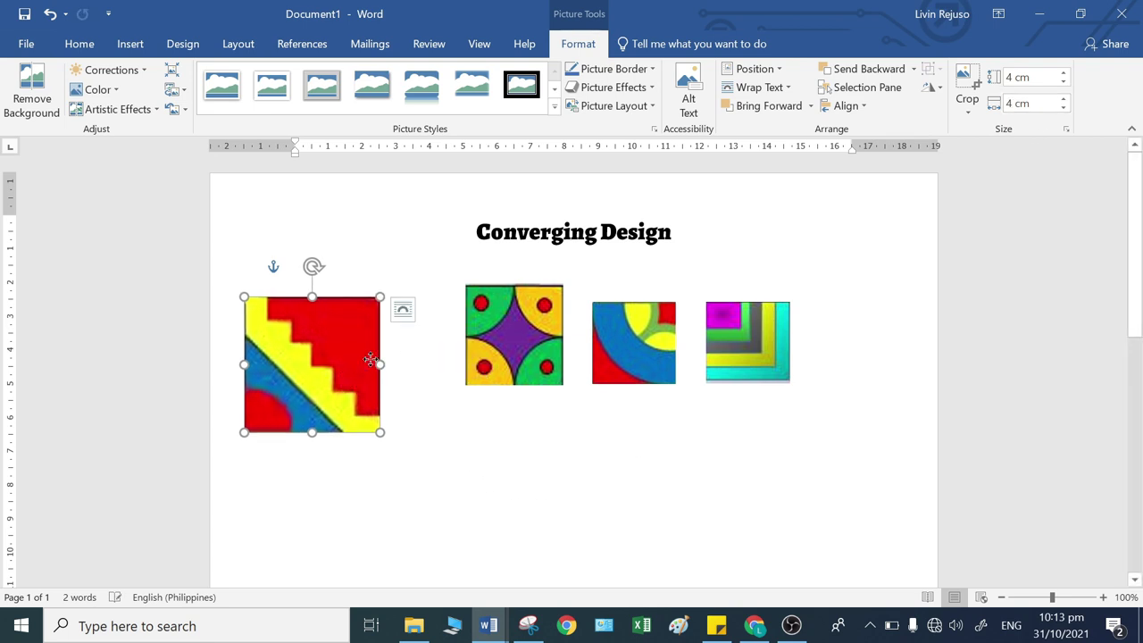
- Move the green and yellow picture with the purple star down into the empty space below the row
drag(507, 355, 523, 452)
scroll(626, 413, down, 3)
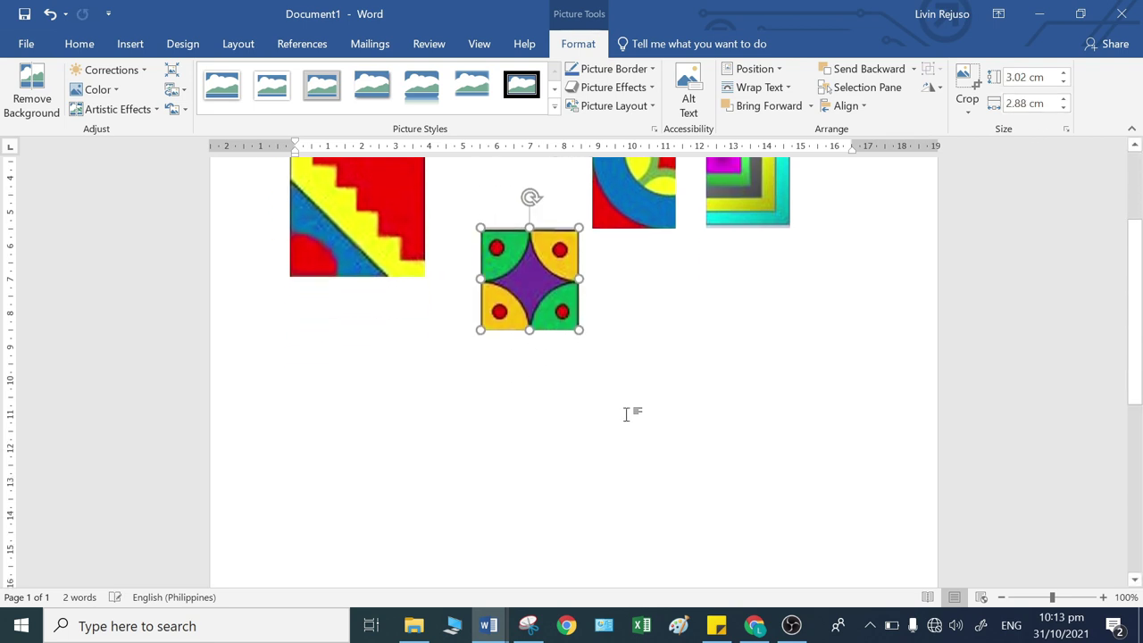
drag(545, 301, 537, 351)
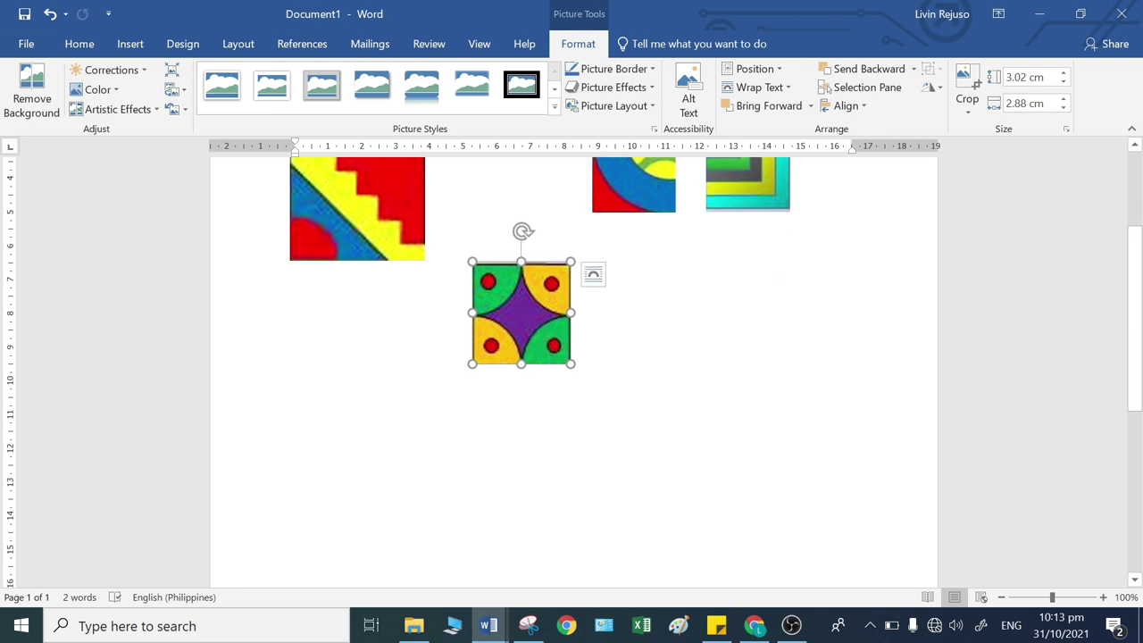
- Try to size the purple star picture to 4 cm high and 4 cm wide with its aspect ratio still locked
click(1065, 129)
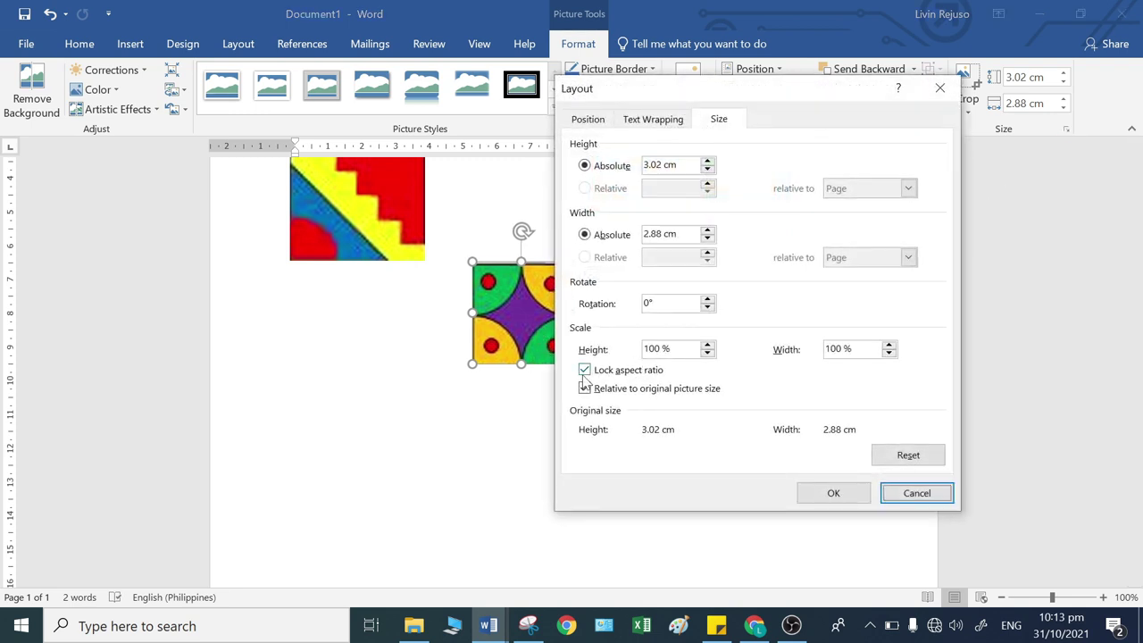
click(936, 493)
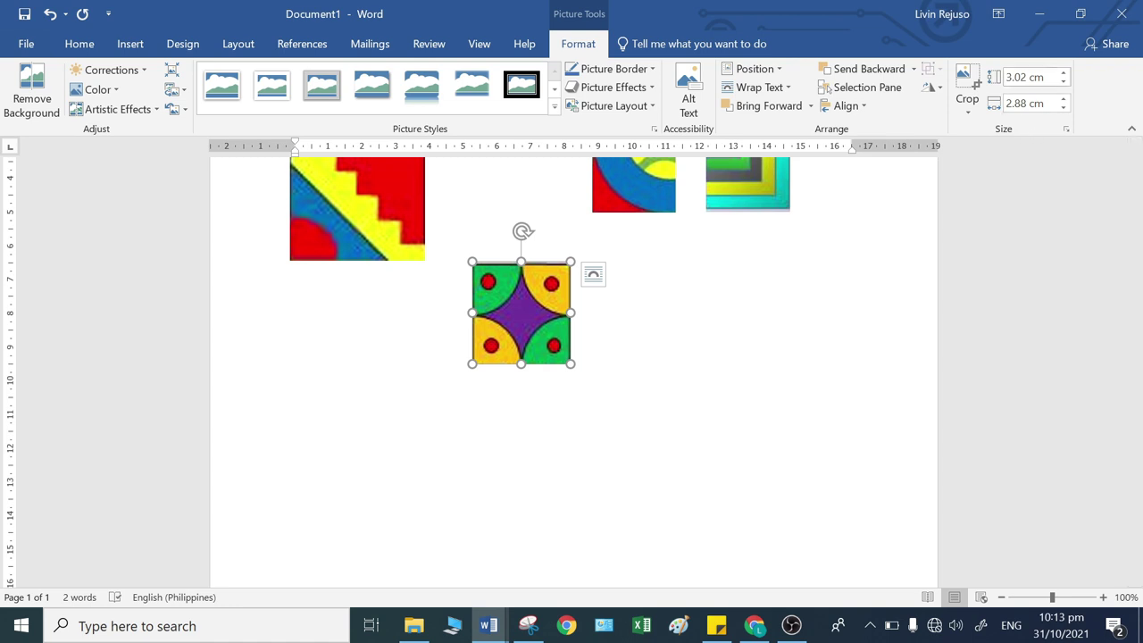
click(1023, 76)
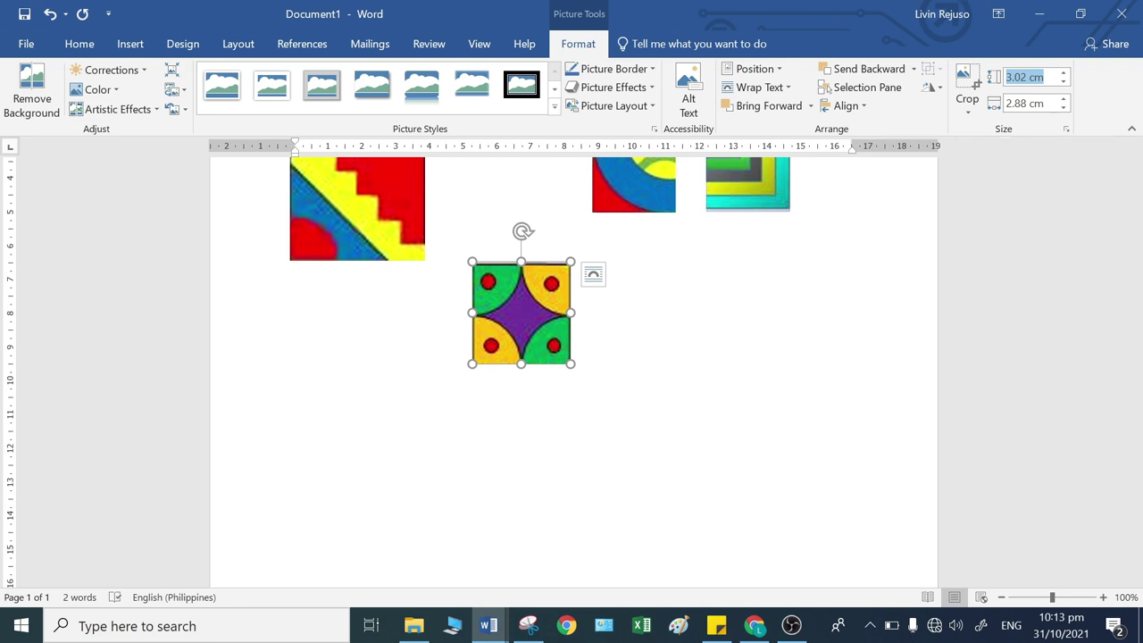
text(4)
key(Tab)
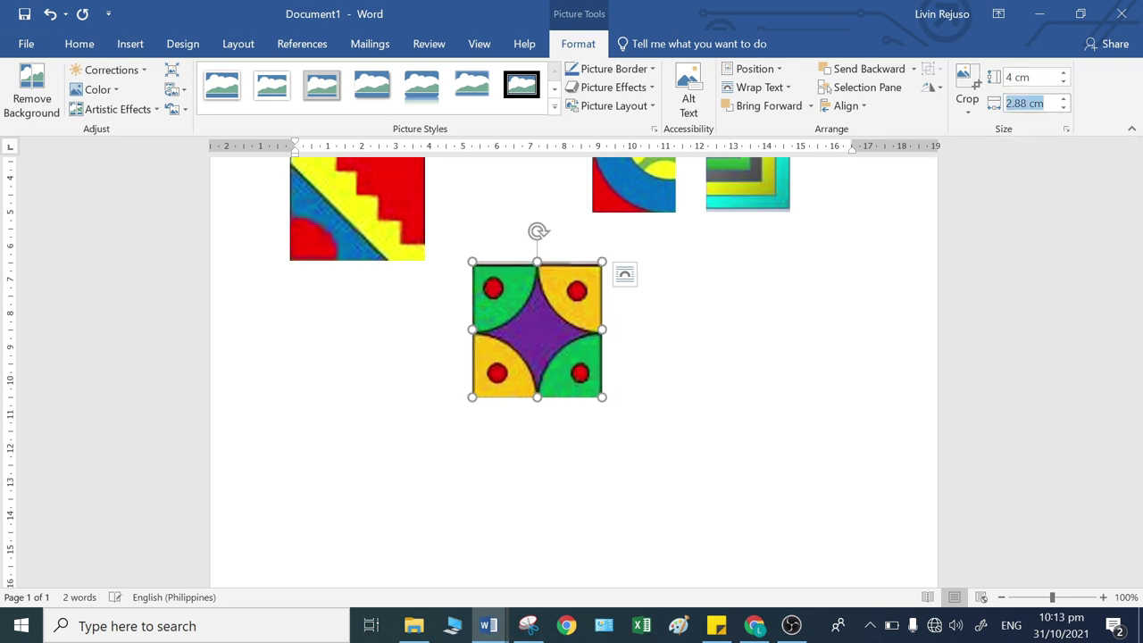
text(4)
key(Return)
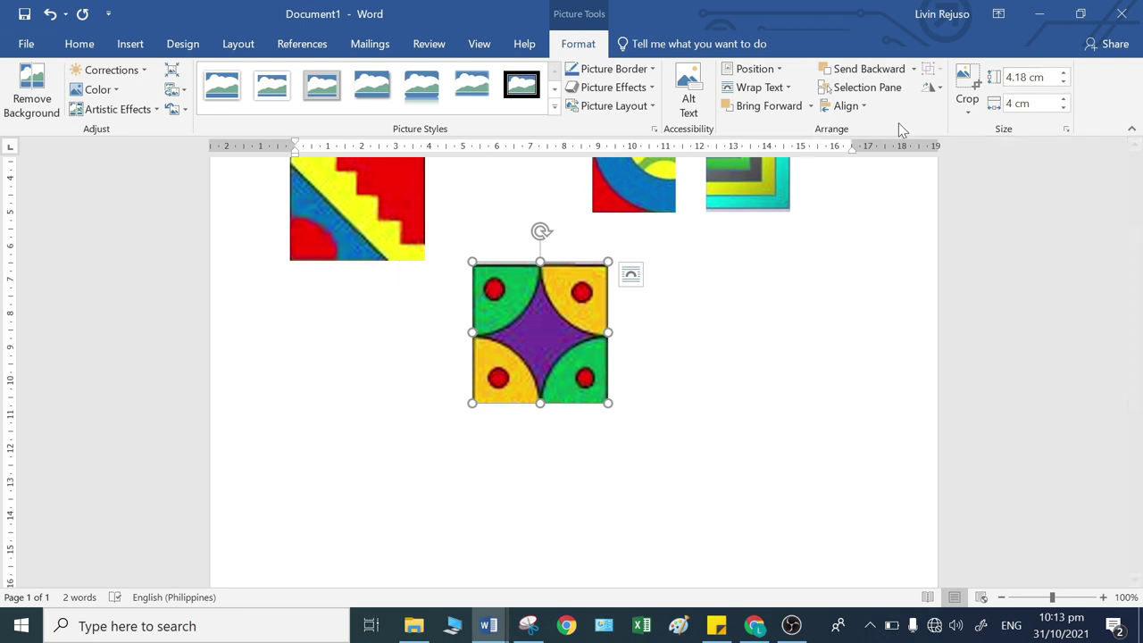
- Set the purple star picture's height to 4 cm
click(1024, 77)
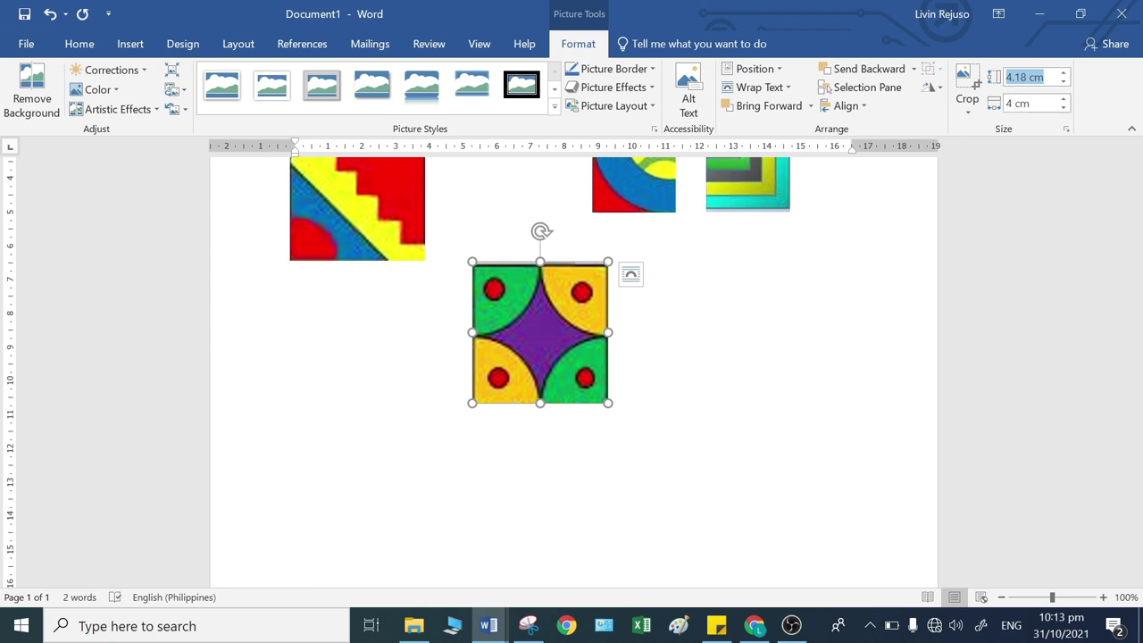
text(4)
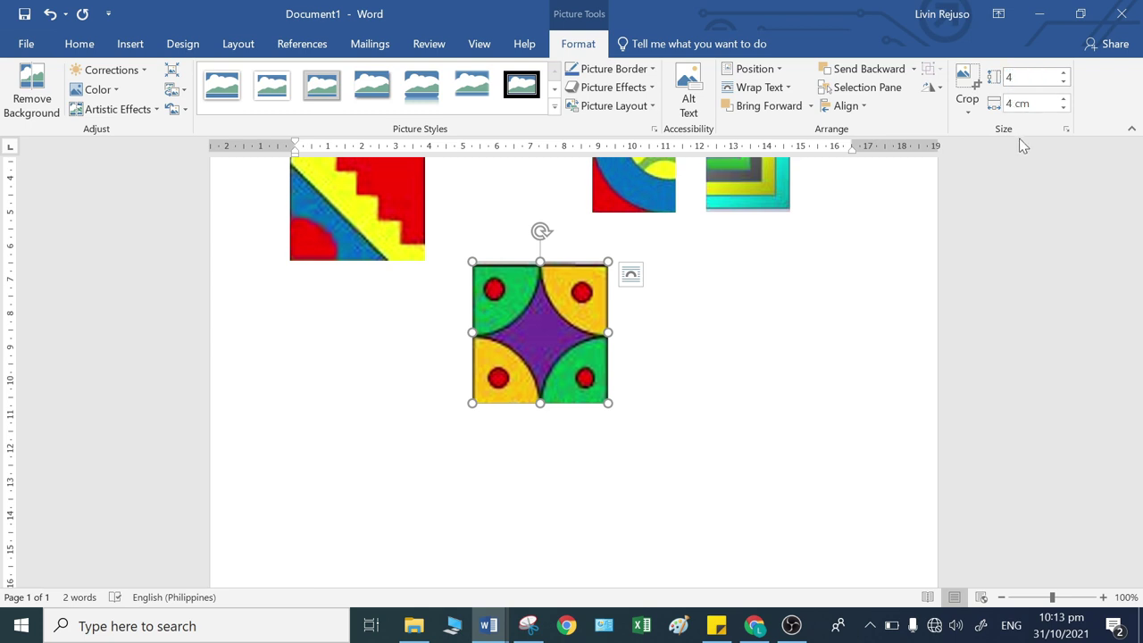
key(Return)
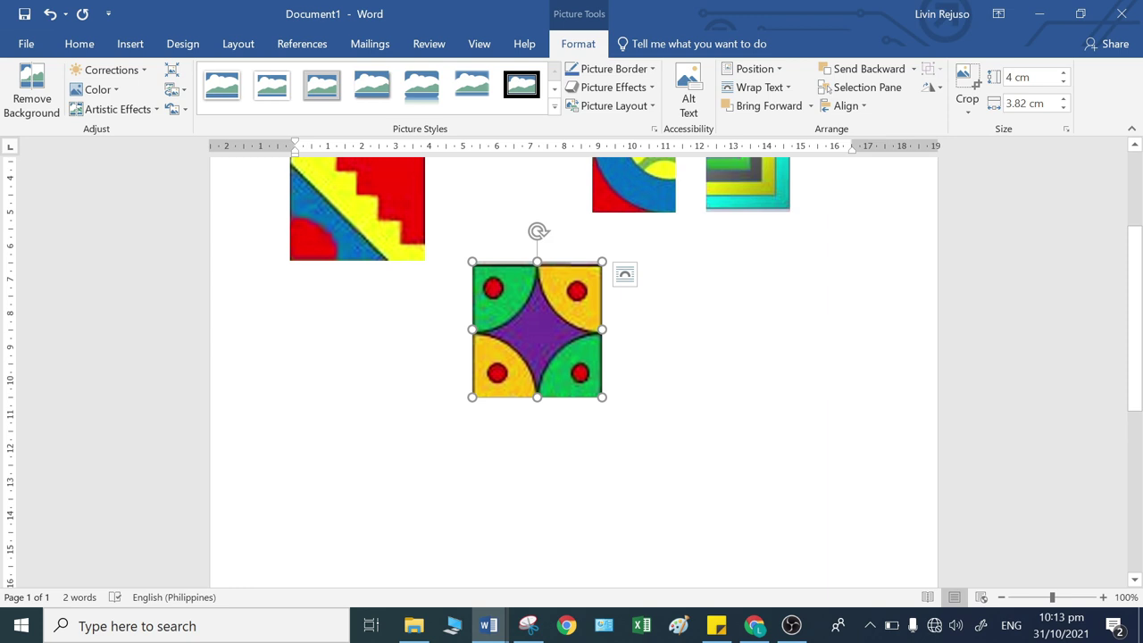
- Unlock the purple star picture's aspect ratio and set its width to 4 cm
click(1066, 130)
click(585, 369)
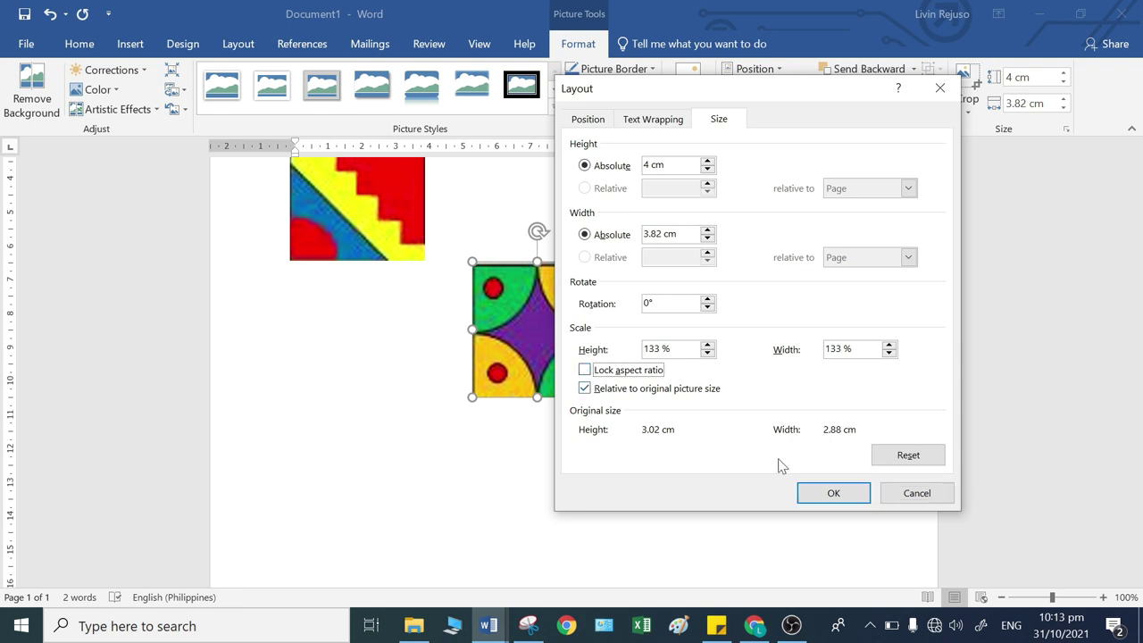
click(821, 495)
click(1024, 104)
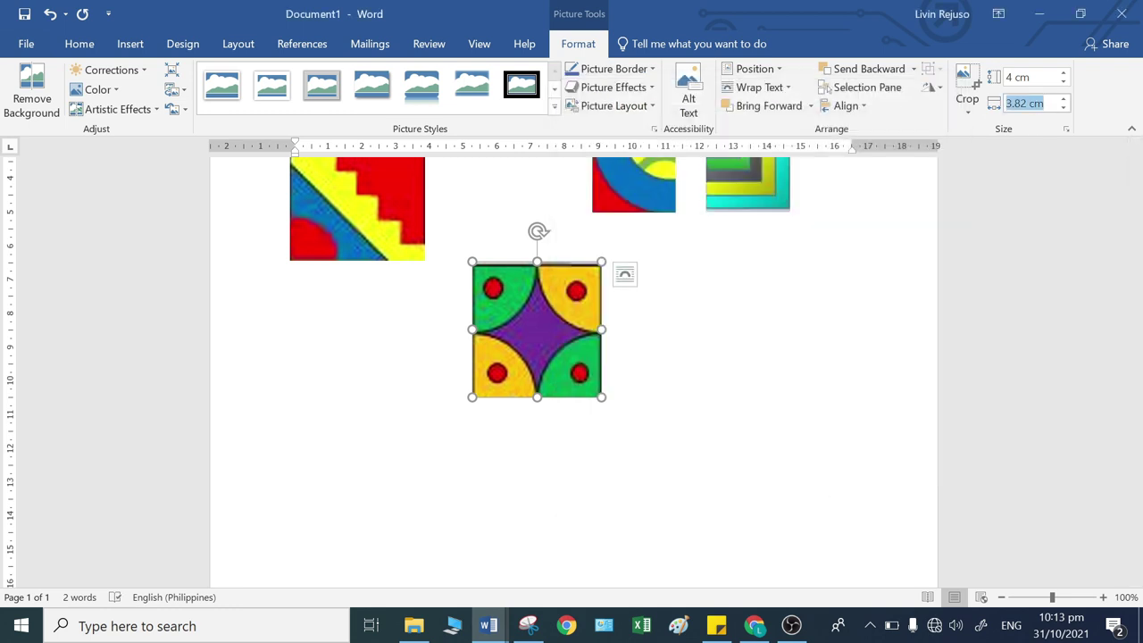
text(4)
key(Return)
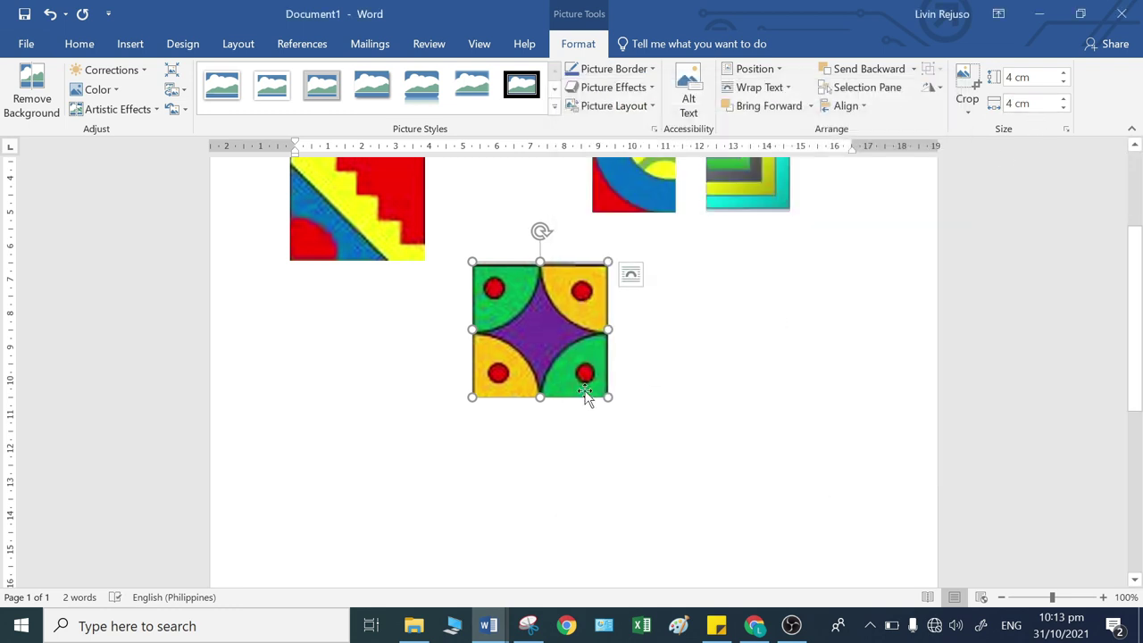
- Move the purple star picture back up beside the staircase picture, and pull the blue arc picture down below the row
scroll(545, 402, up, 1)
drag(545, 403, 522, 271)
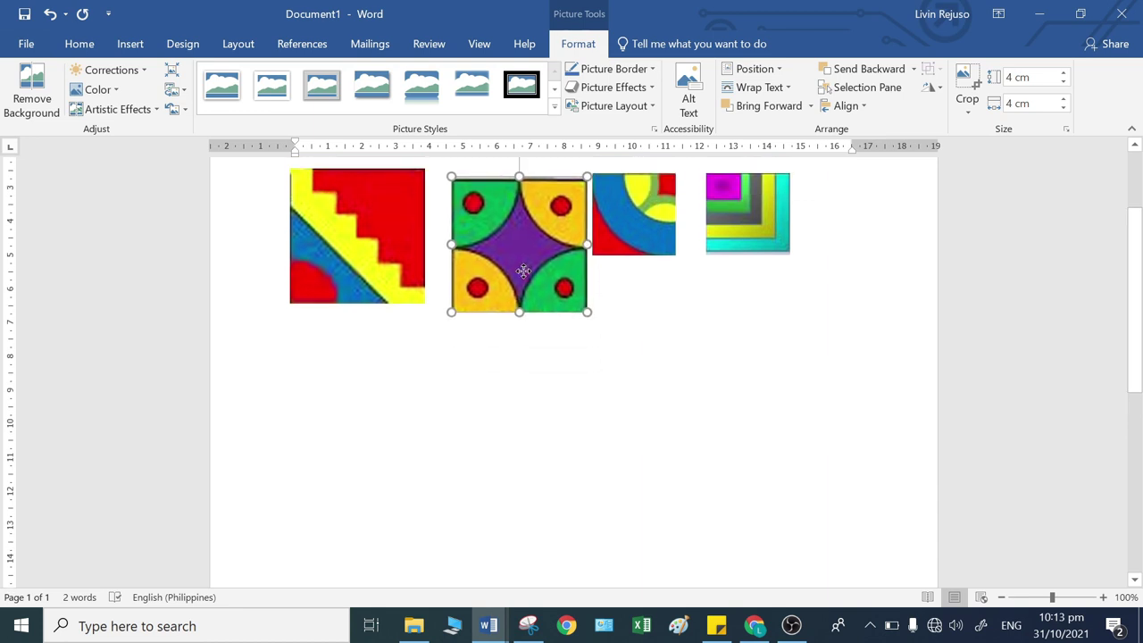
drag(625, 248, 643, 324)
- Unlock the blue arc picture's aspect ratio and set its height and width to 4 cm
click(1056, 81)
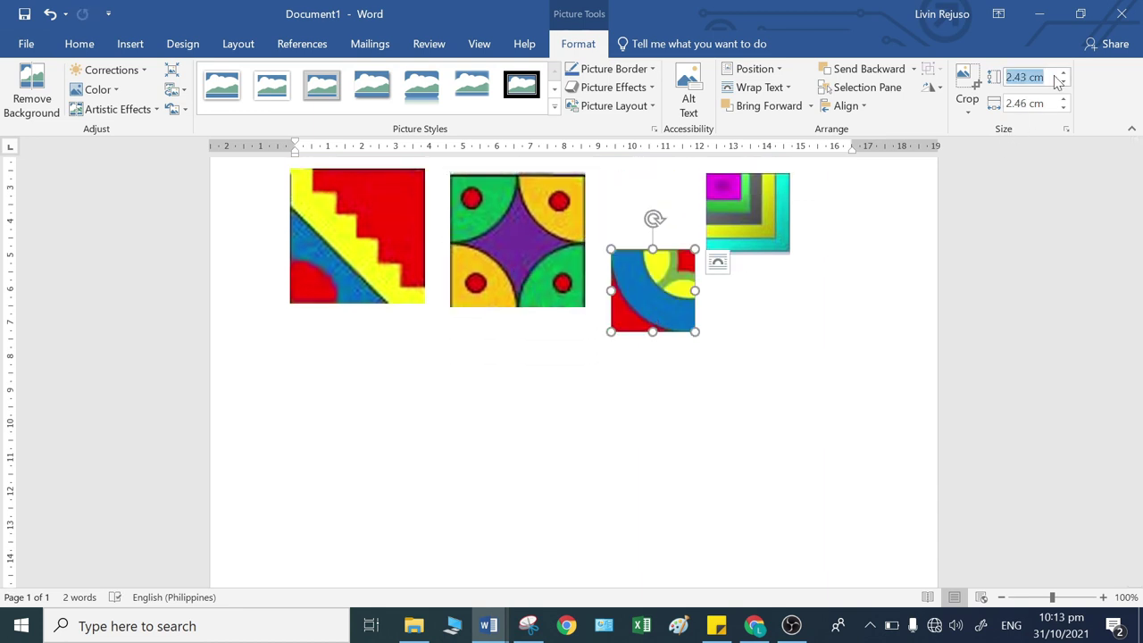
click(1066, 130)
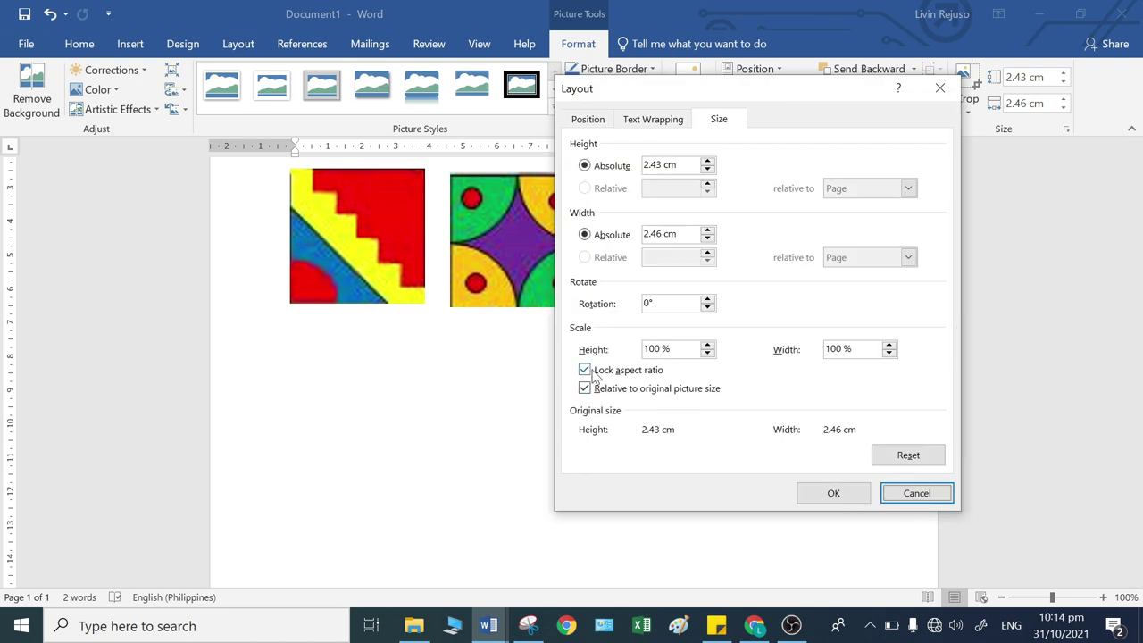
click(585, 370)
click(803, 493)
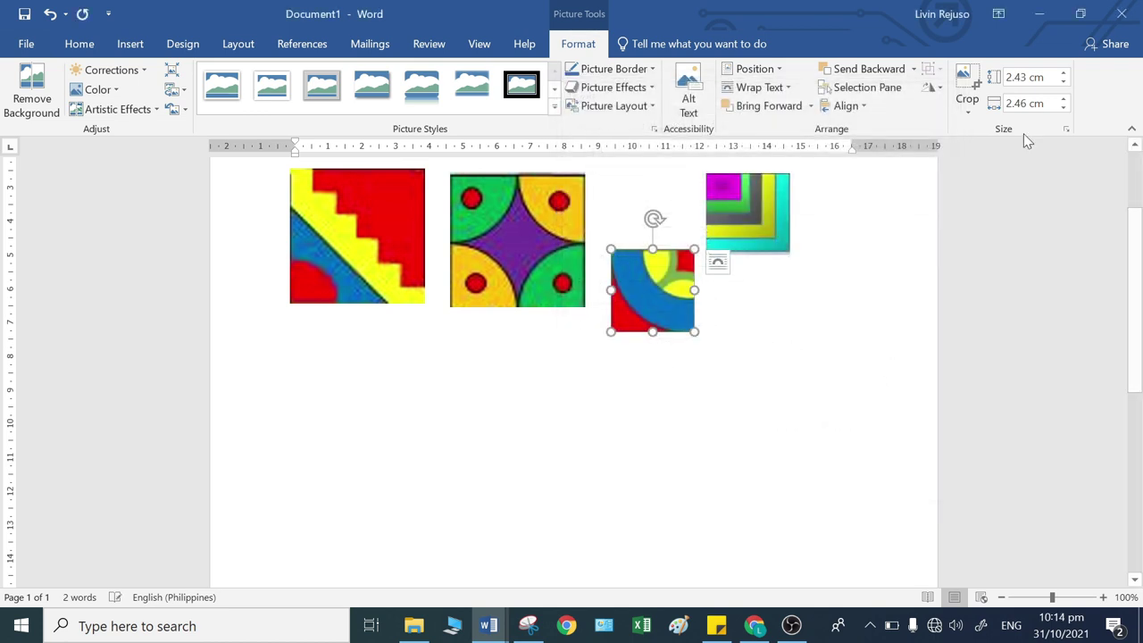
click(1033, 78)
text(4)
key(Tab)
text(4)
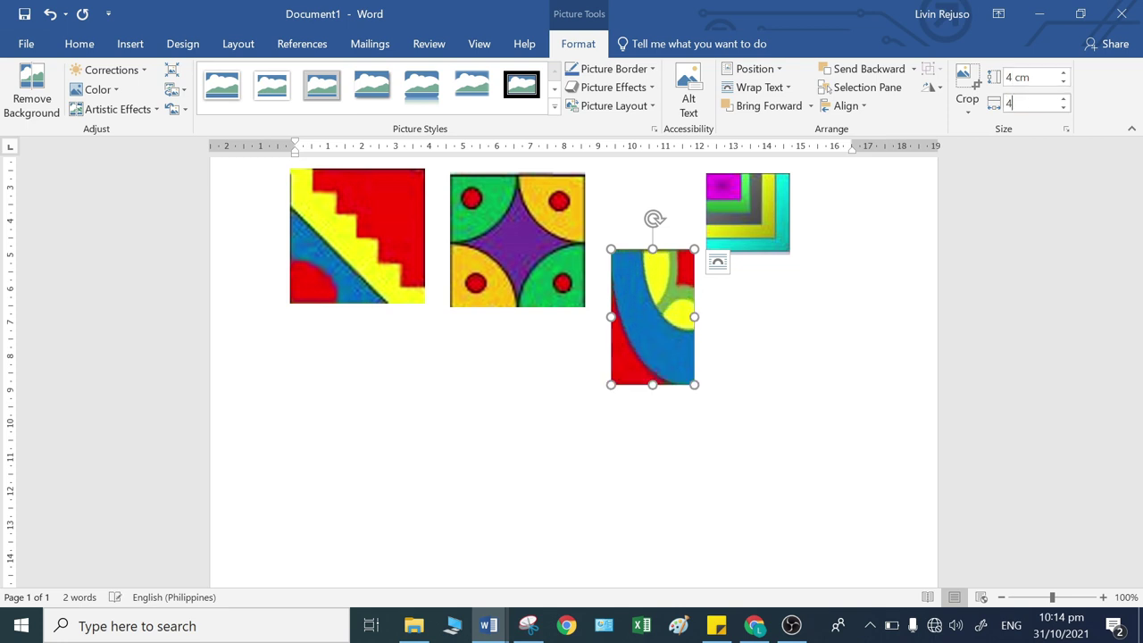
key(Return)
- Move the nested-squares picture clear beside the blue arc picture, then unlock its aspect ratio and size it to 4 cm by 4 cm
drag(773, 228, 840, 345)
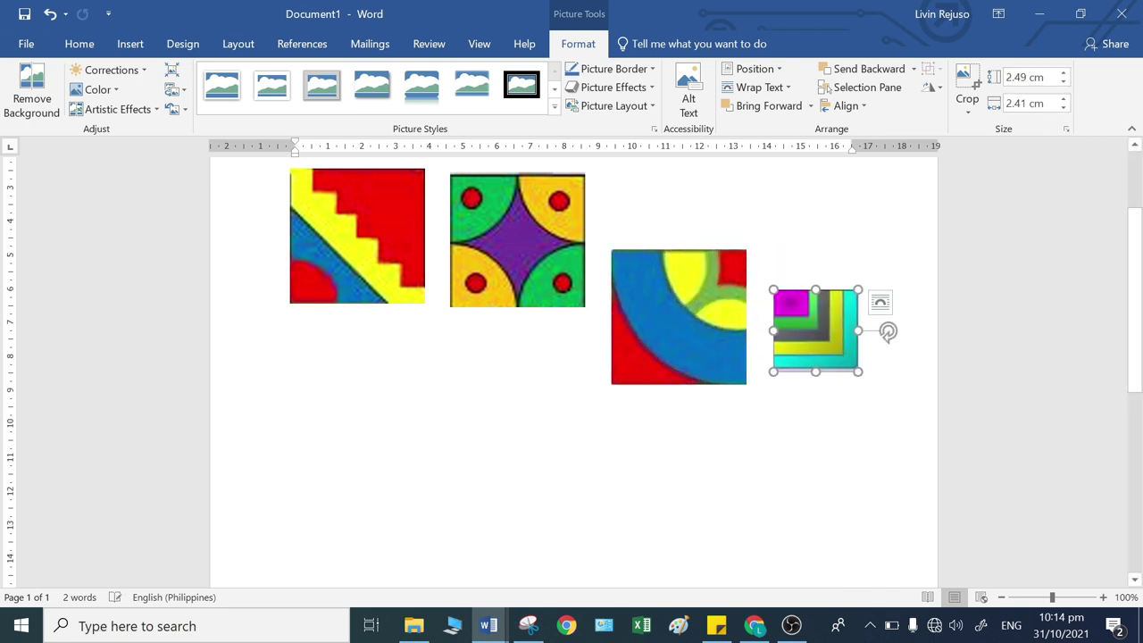
click(1065, 128)
click(584, 369)
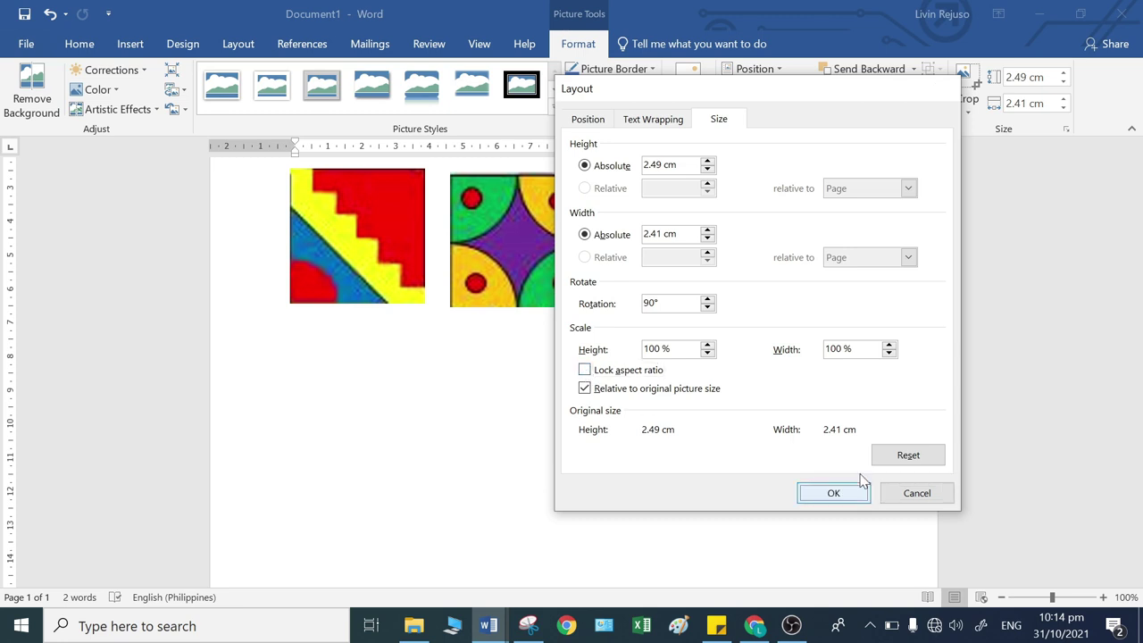
click(835, 492)
text(4)
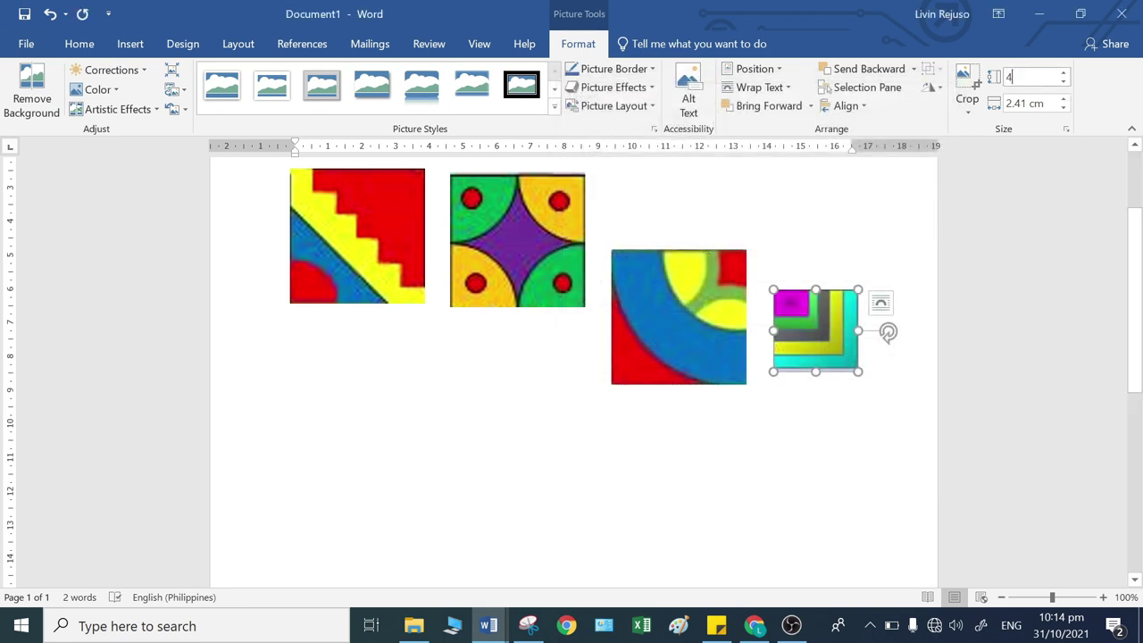
key(Tab)
text(4)
key(Return)
- Arrange the four enlarged pictures side by side in a roughly level row beneath the Converging Design heading
scroll(727, 446, up, 3)
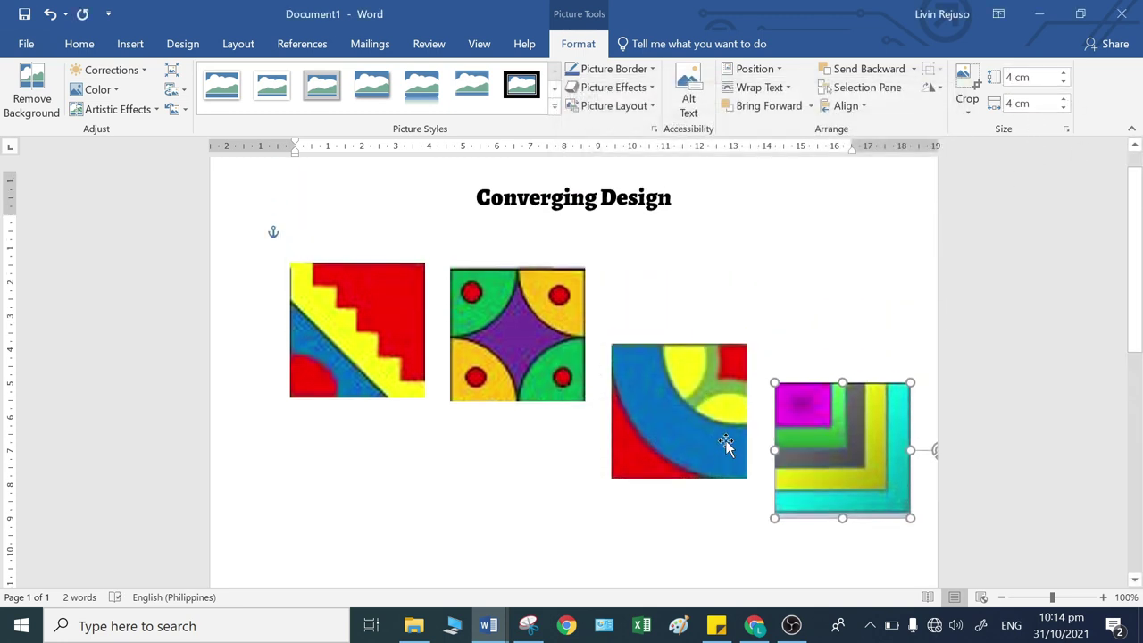
drag(410, 385, 386, 375)
drag(457, 357, 424, 341)
drag(675, 431, 632, 338)
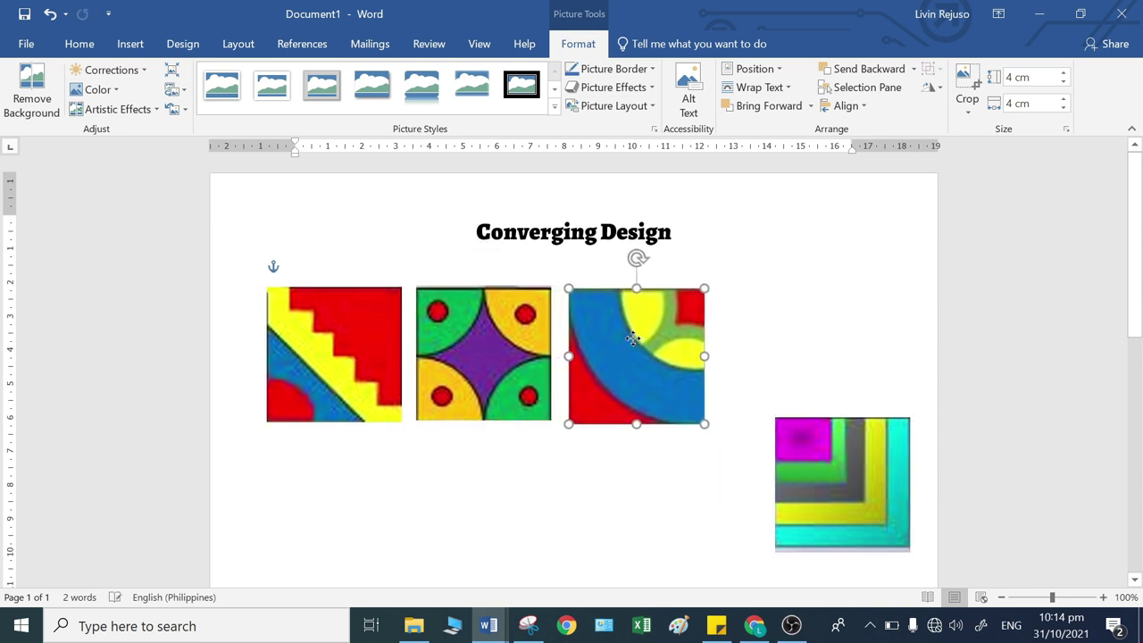
drag(808, 495, 766, 369)
scroll(666, 498, down, 1)
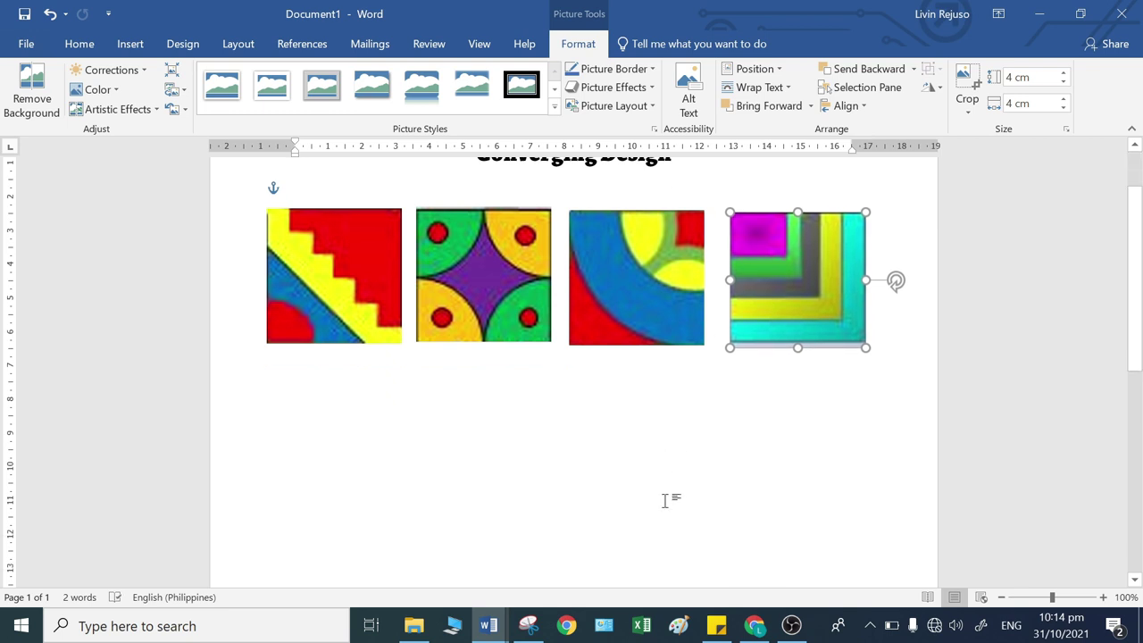
click(352, 413)
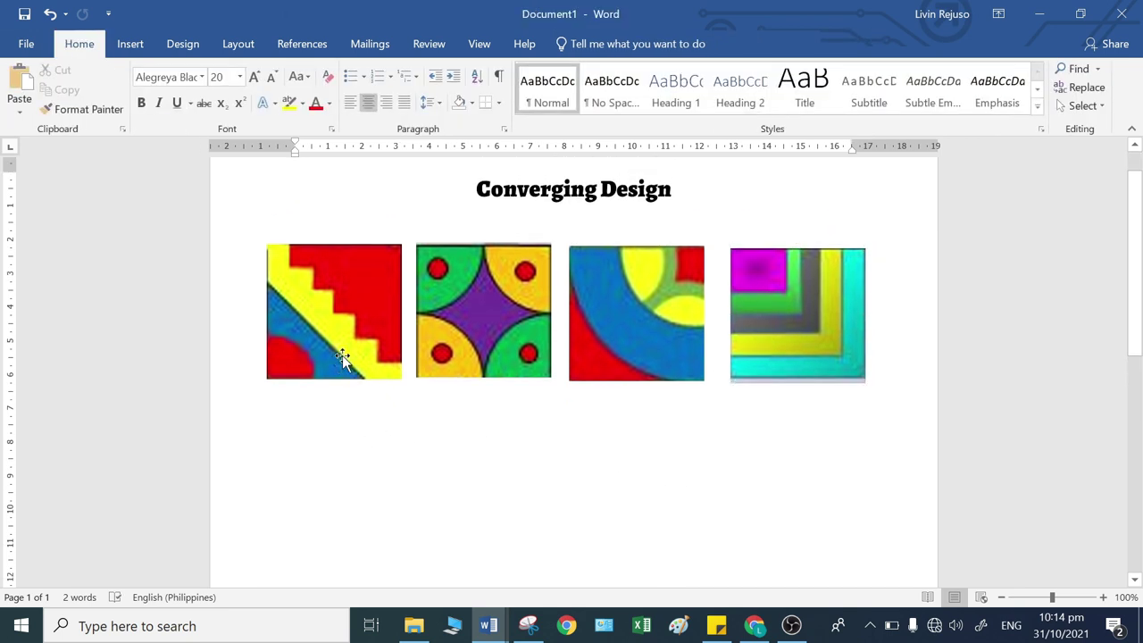
click(357, 357)
click(331, 399)
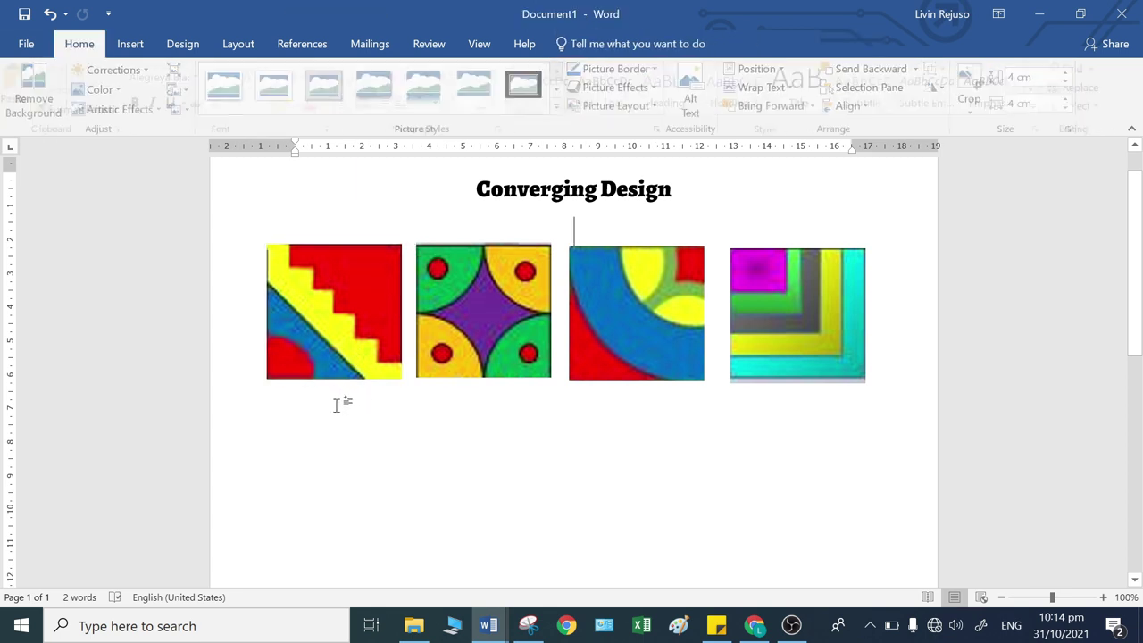
scroll(401, 490, down, 5)
scroll(398, 486, up, 2)
scroll(397, 485, up, 3)
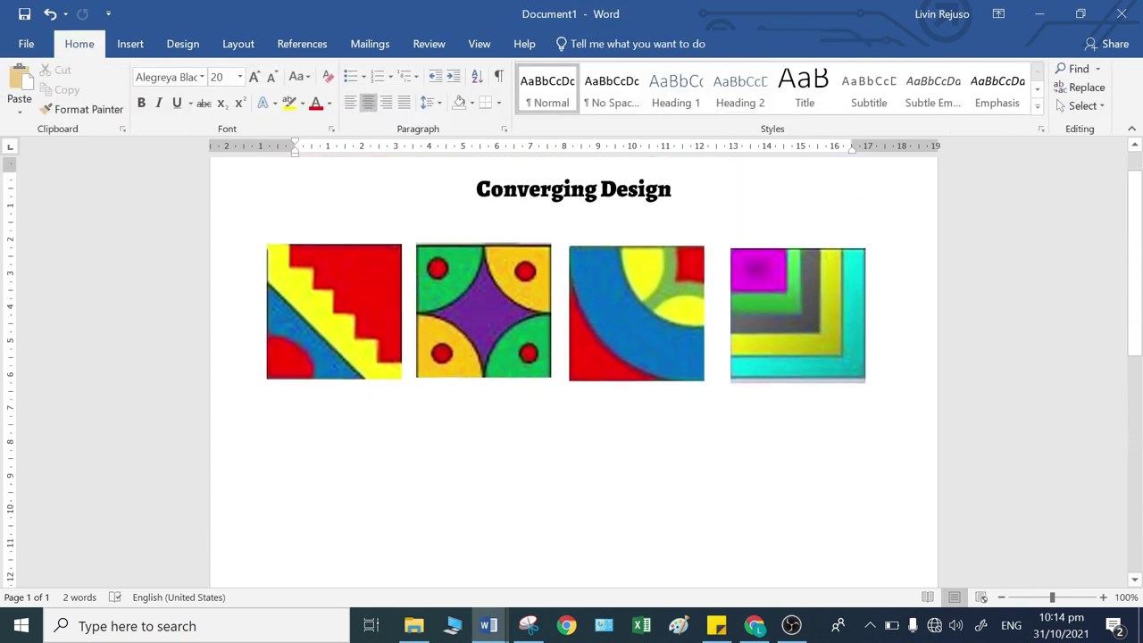
- Label the four pictures 0, 1, 2 and 3 in order on a text line beneath the row
click(330, 405)
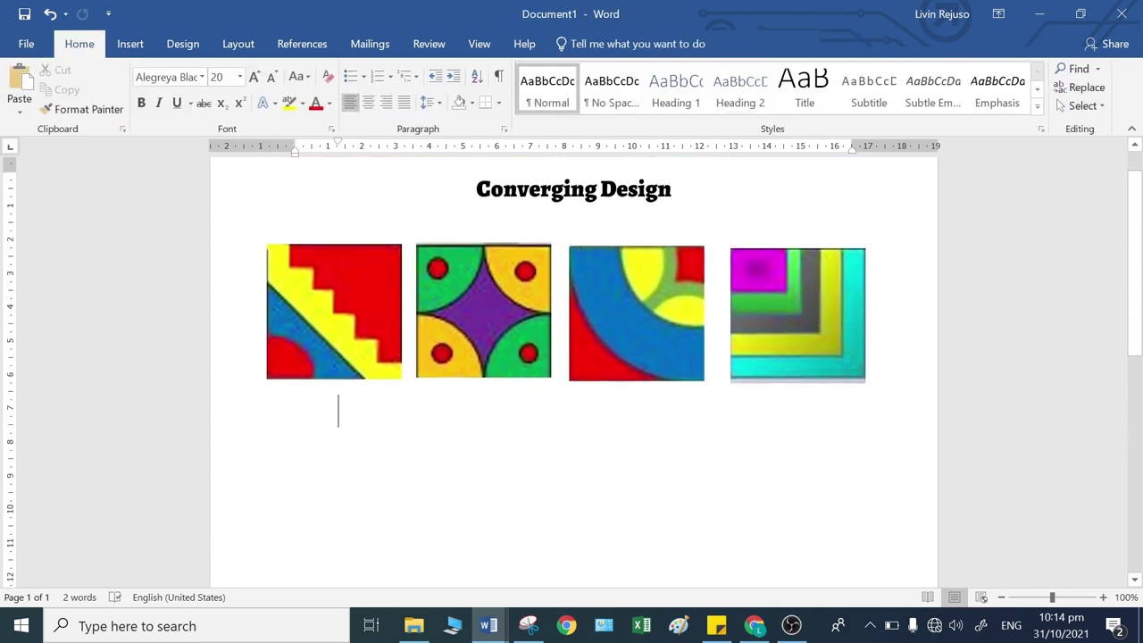
text(o)
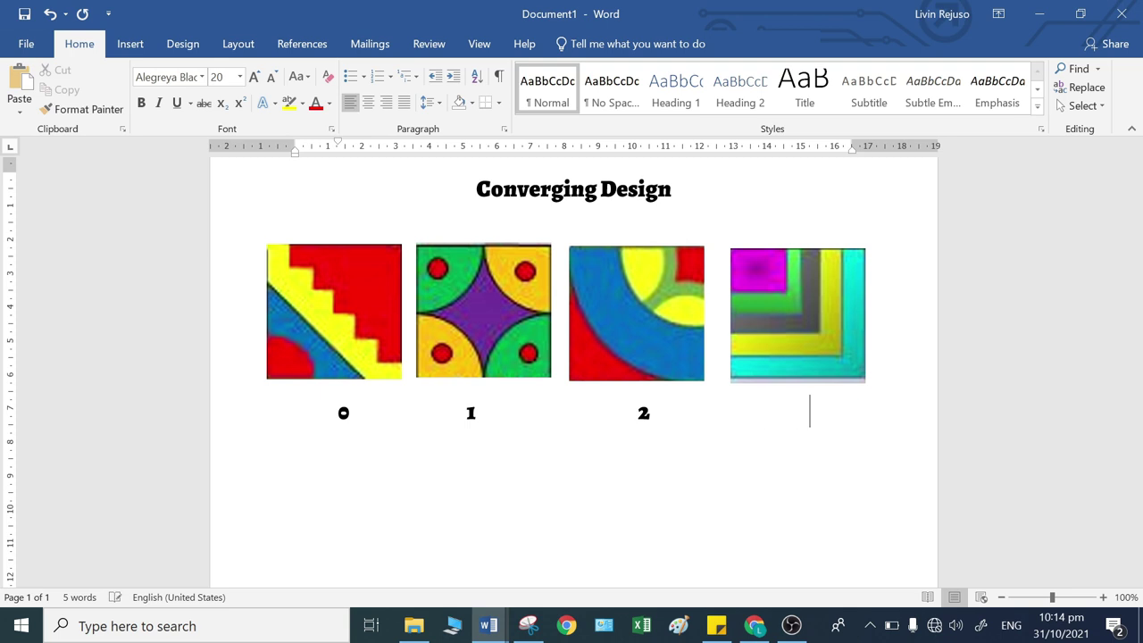
scroll(668, 438, down, 5)
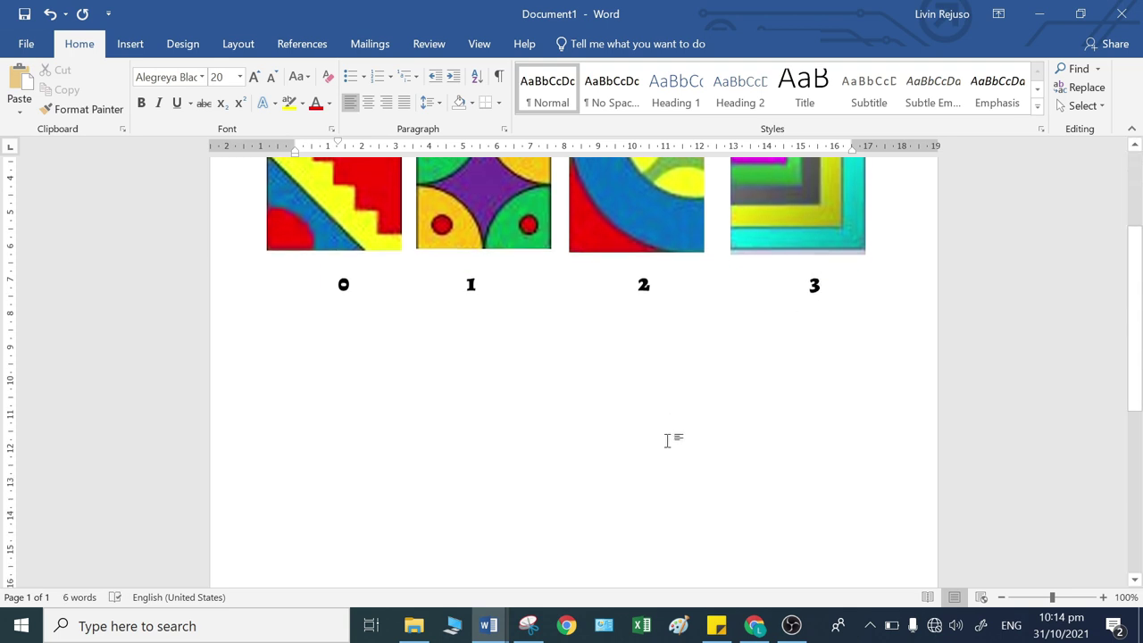
scroll(668, 443, up, 5)
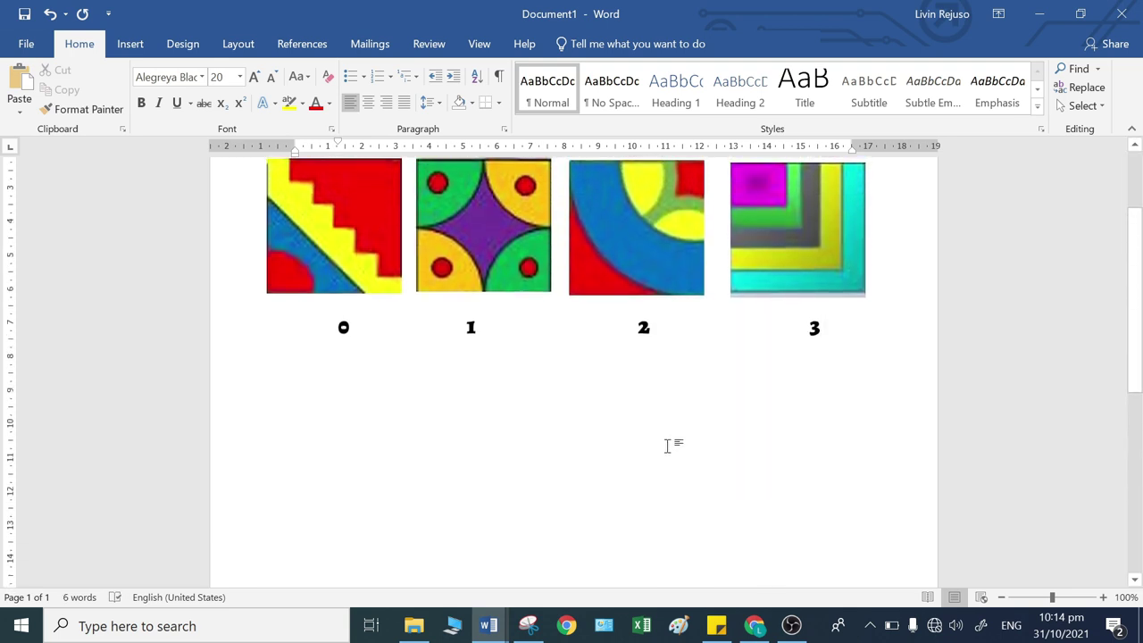
scroll(667, 443, down, 2)
- Switch to Document2 with the number grid, restore its window to a smaller size and move it aside
mouse_move(489, 625)
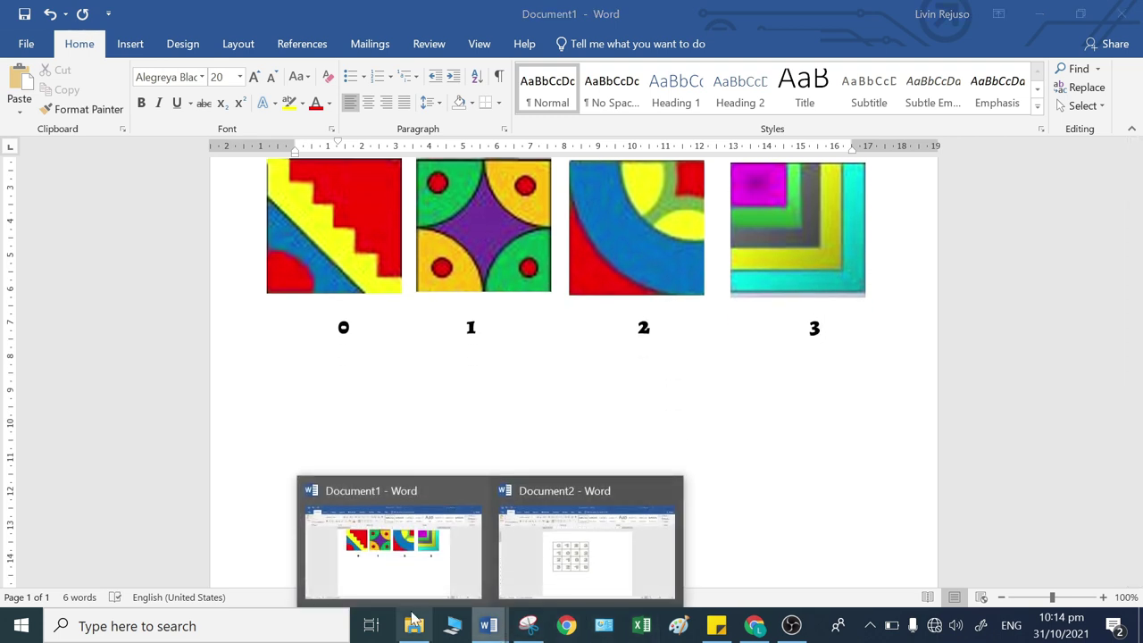
click(559, 587)
drag(474, 390, 585, 423)
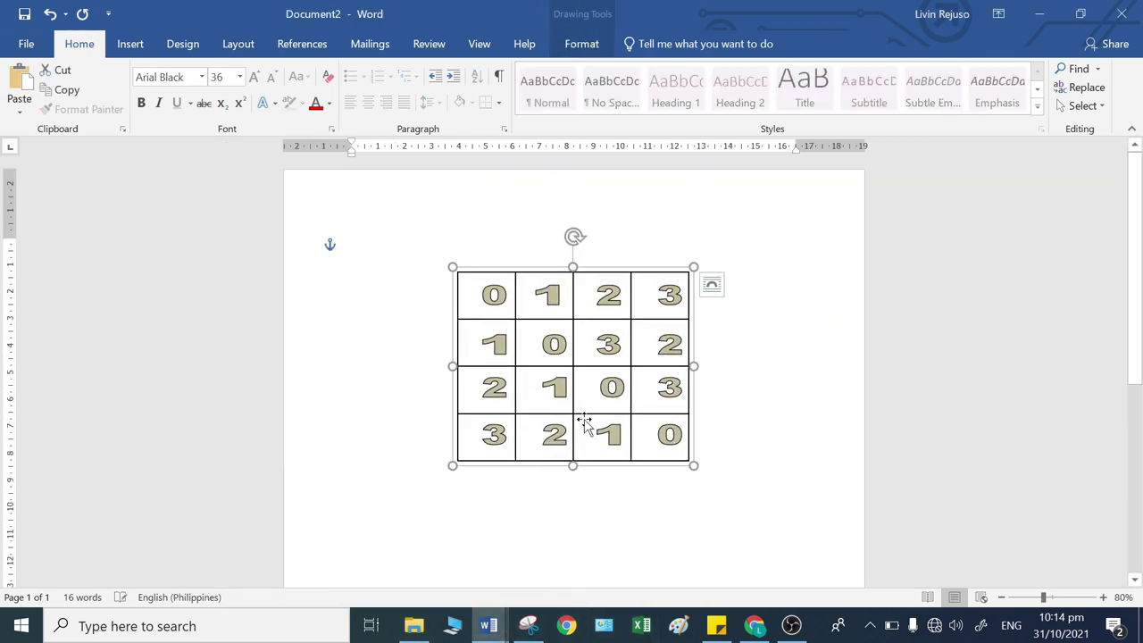
click(627, 492)
click(587, 431)
click(1080, 14)
drag(634, 26, 539, 27)
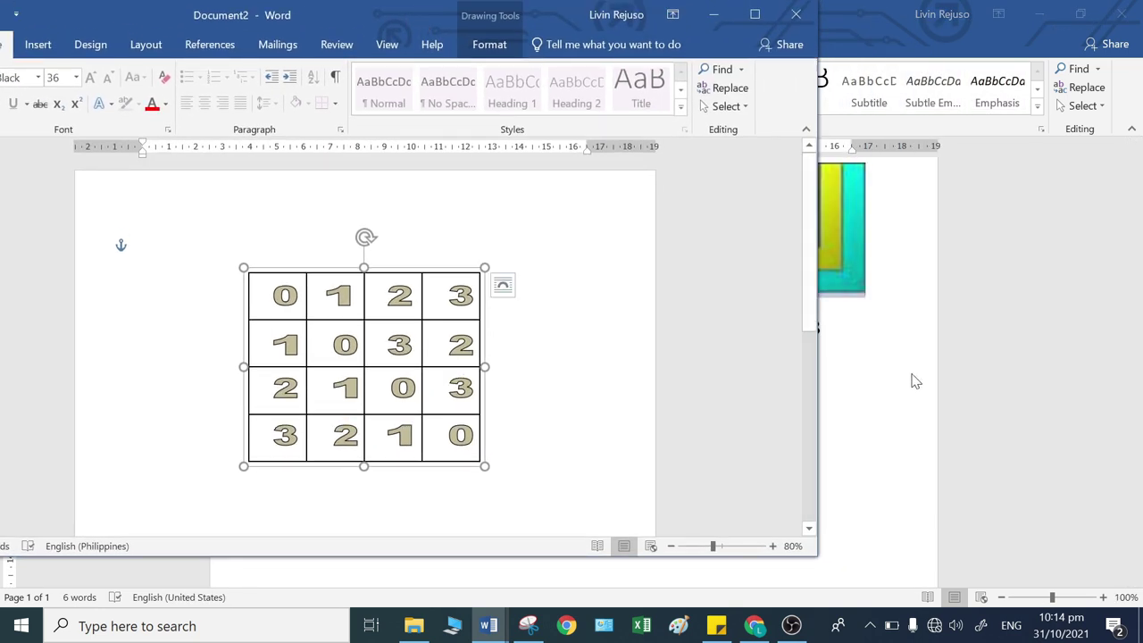
- Return to Document1 and review the numbered pictures under the Converging Design heading
click(914, 382)
scroll(654, 456, up, 3)
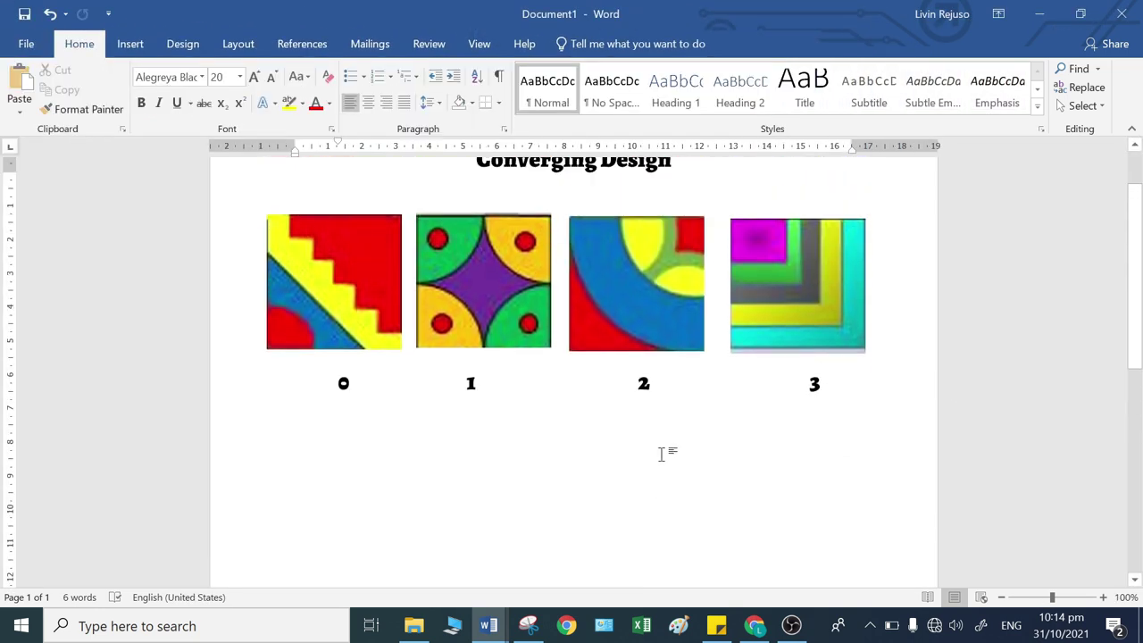
scroll(662, 453, down, 2)
scroll(662, 453, down, 1)
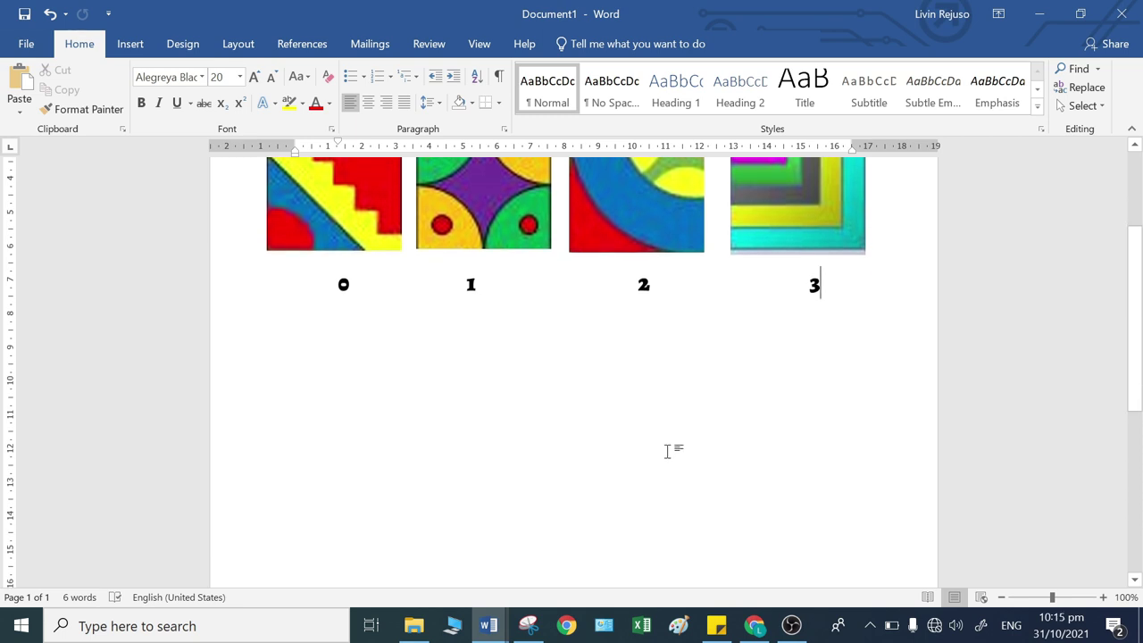
scroll(672, 451, up, 4)
scroll(679, 449, down, 2)
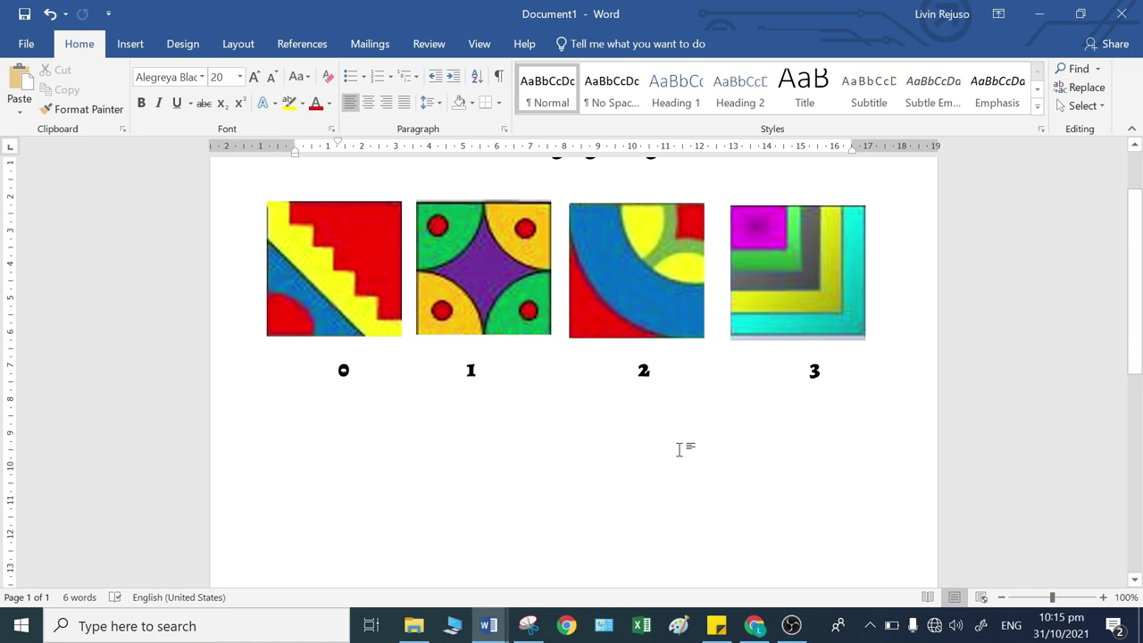
scroll(679, 449, up, 4)
scroll(535, 321, down, 4)
scroll(573, 357, up, 2)
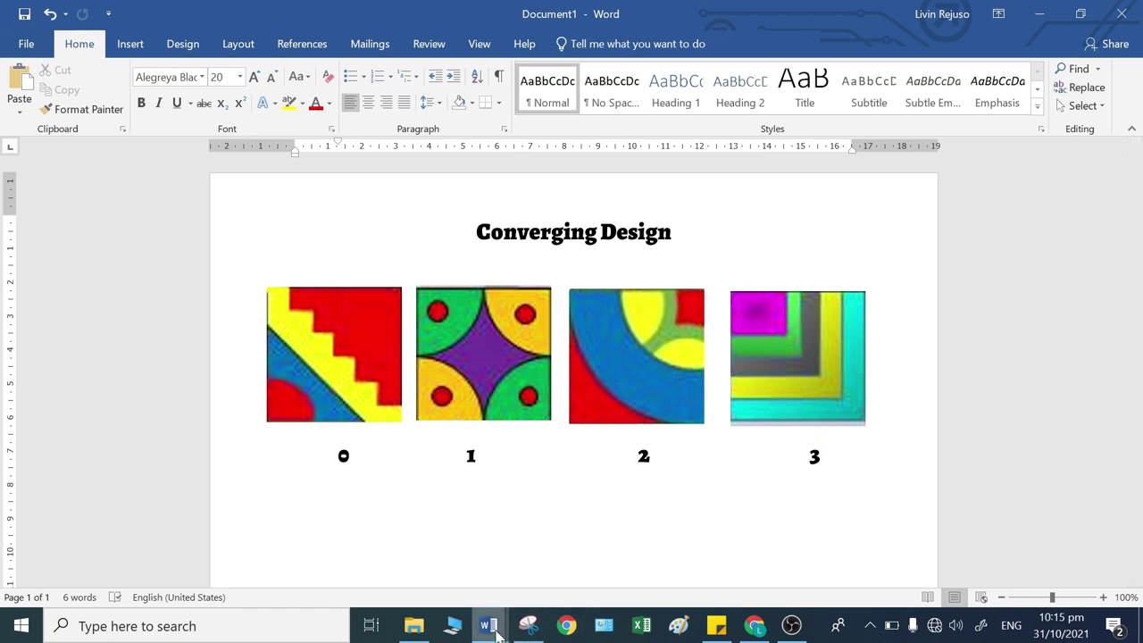
- Check the four-by-four number grid in Document2 against the labelled pictures, and return to Document1
mouse_move(489, 625)
click(582, 576)
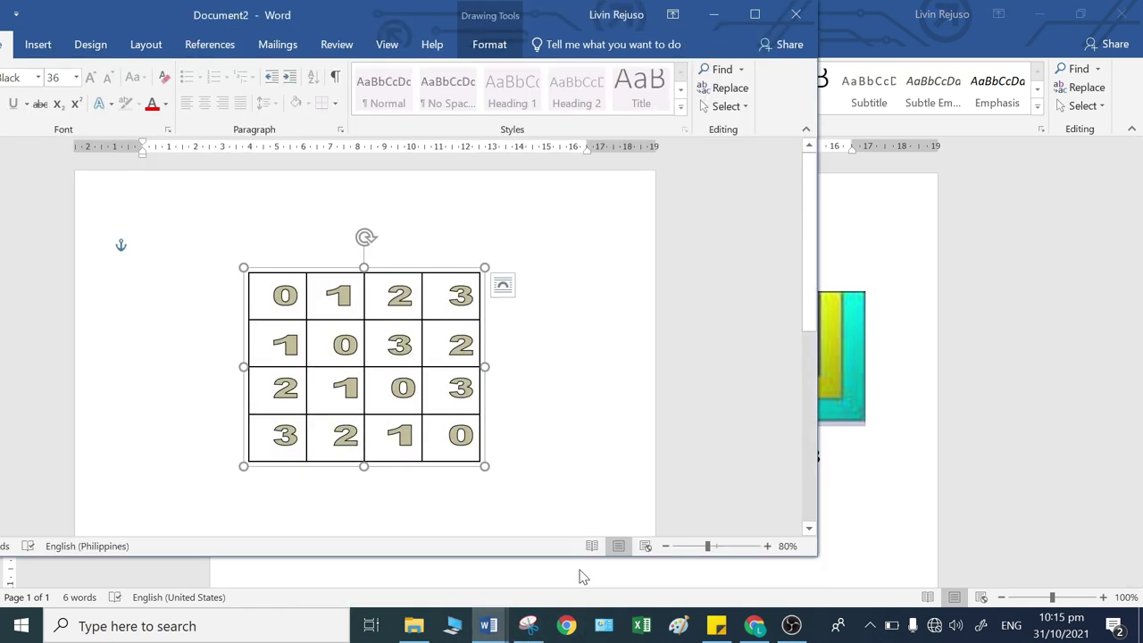
click(908, 560)
mouse_move(483, 629)
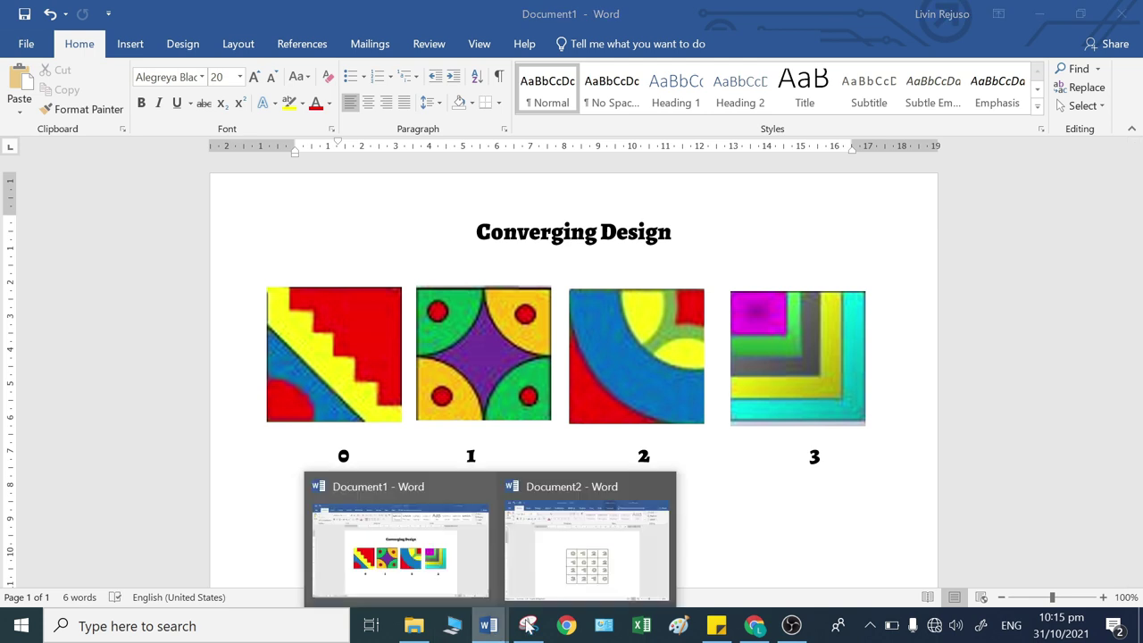
click(558, 584)
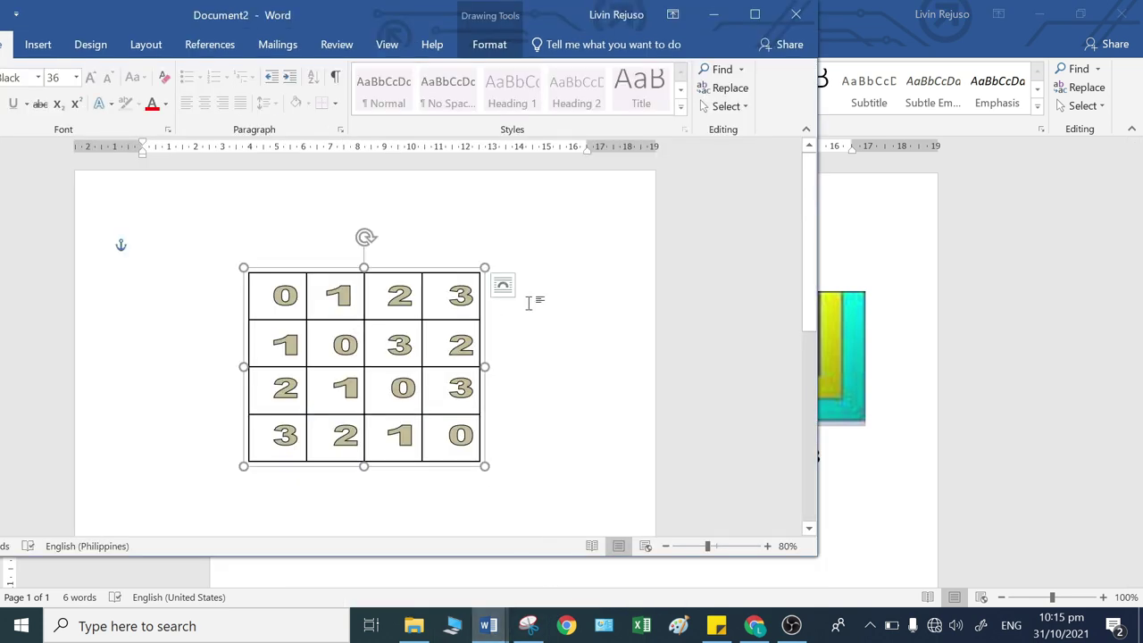
click(880, 522)
- Copy the staircase picture and place the copy in the empty space below the label 0
scroll(831, 536, down, 3)
click(360, 266)
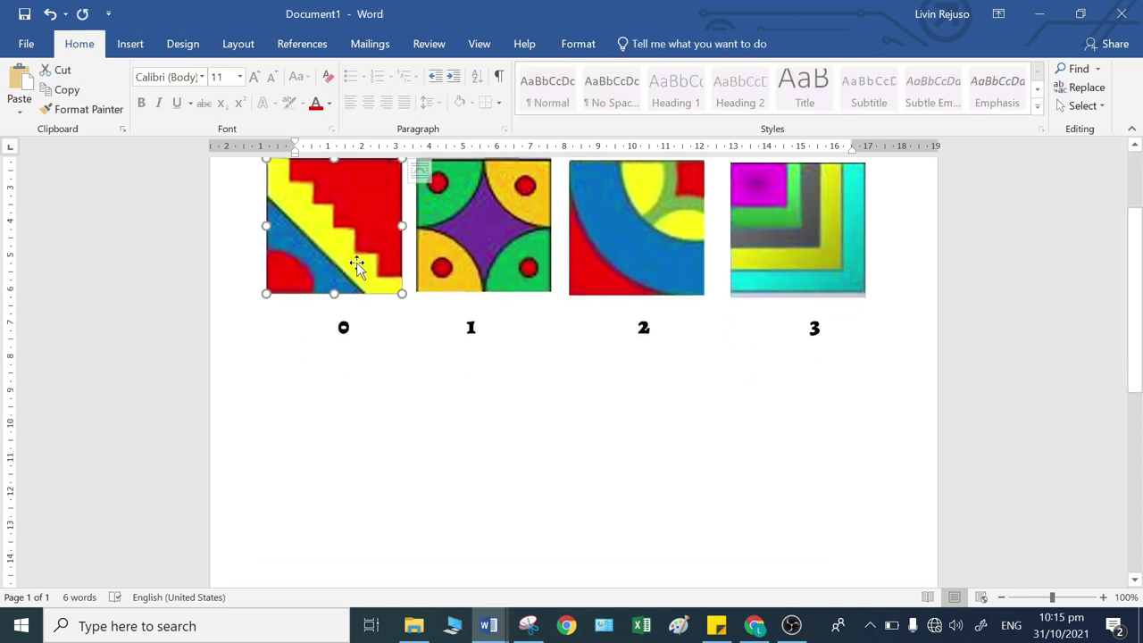
scroll(348, 348, up, 3)
scroll(379, 406, down, 4)
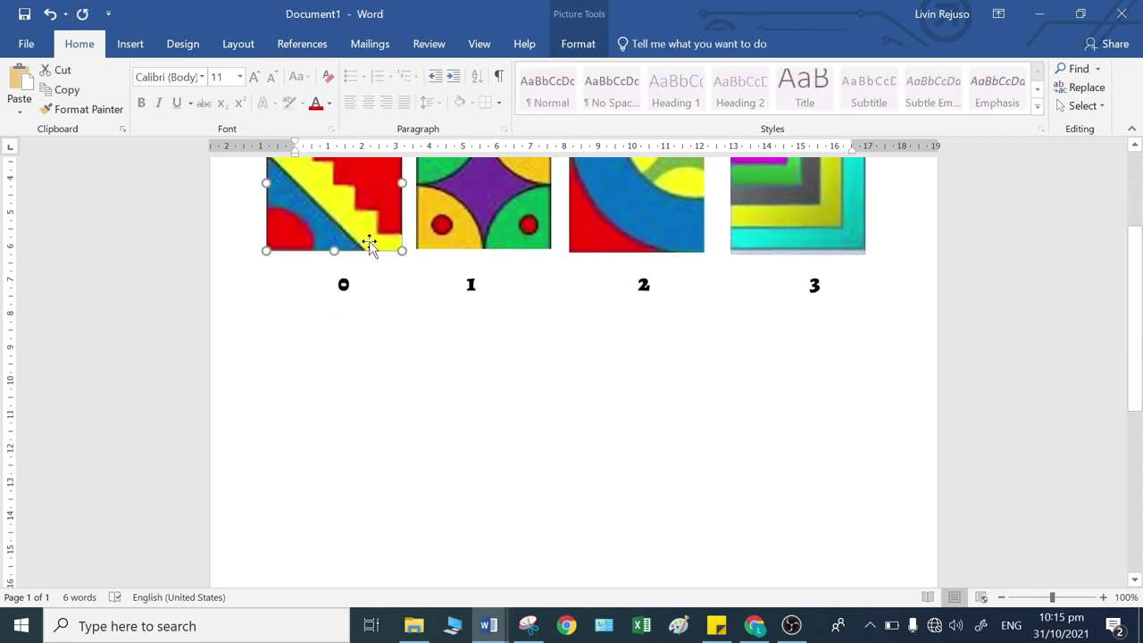
key(ctrl+v)
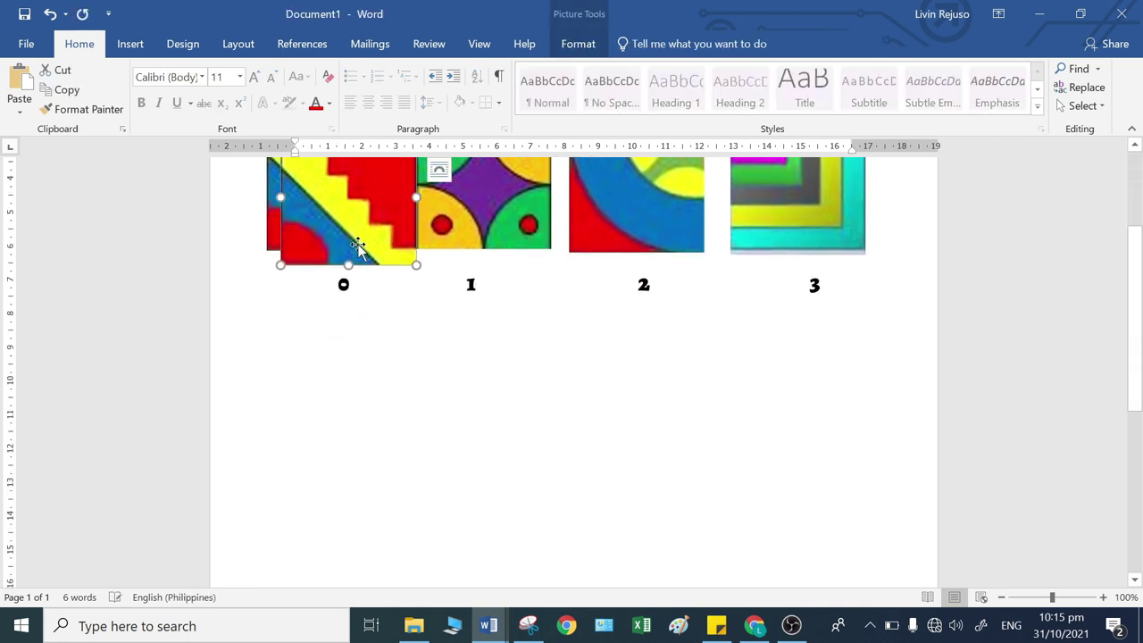
drag(358, 244, 381, 434)
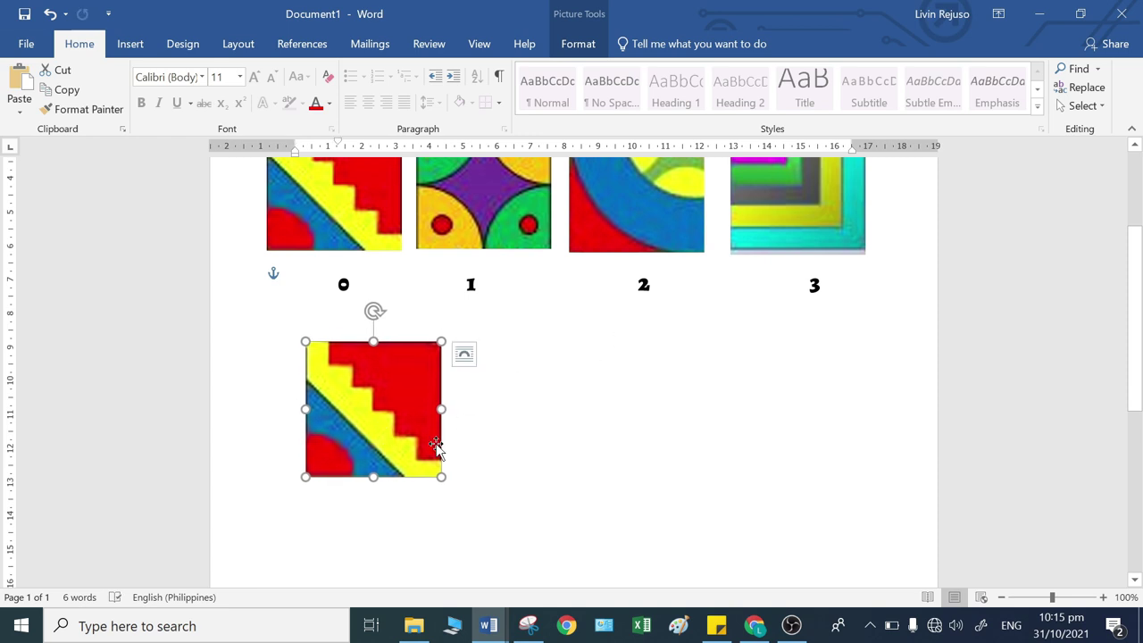
- Copy the purple star picture and place the copy flush against the right edge of the staircase copy
click(482, 232)
key(ctrl+c)
key(ctrl+v)
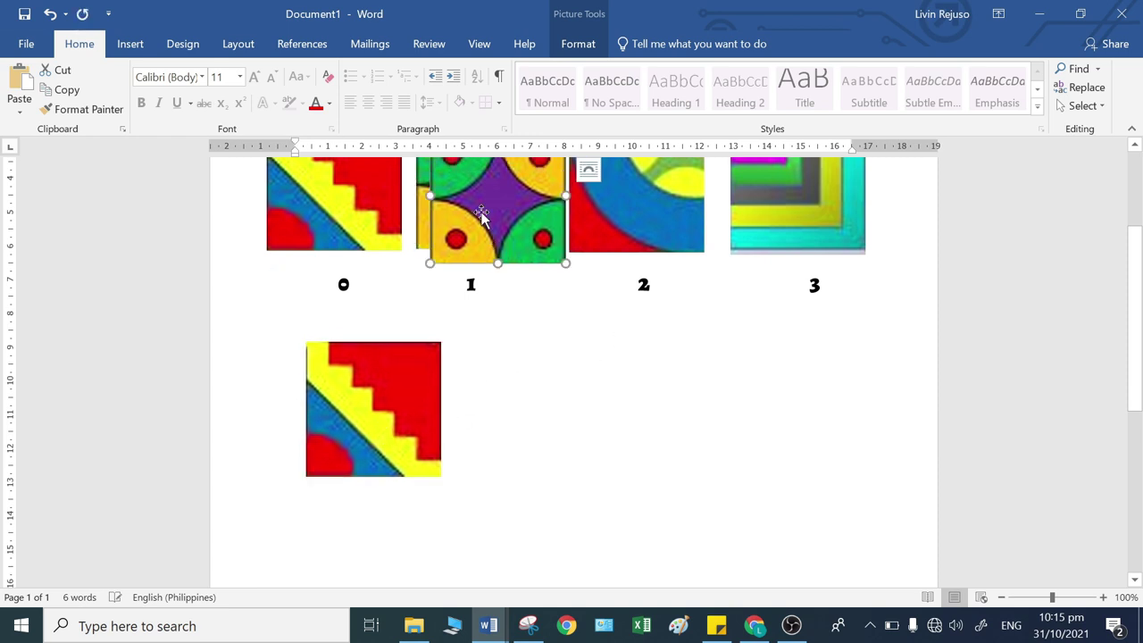
drag(482, 214, 491, 424)
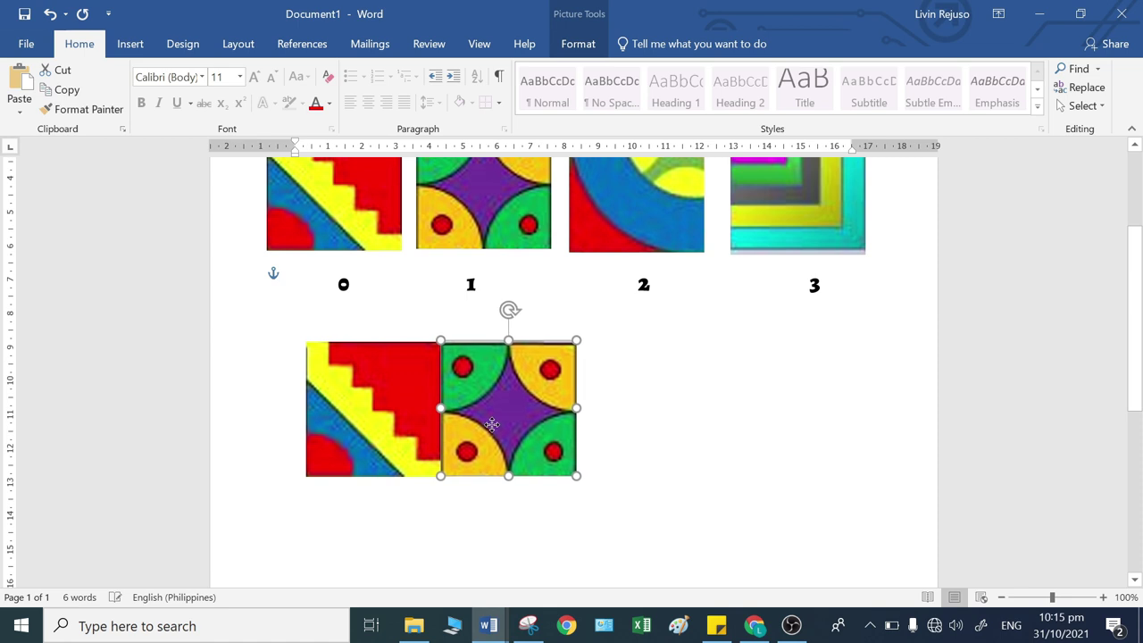
- Set the width of the purple star copy to 2 cm
click(589, 48)
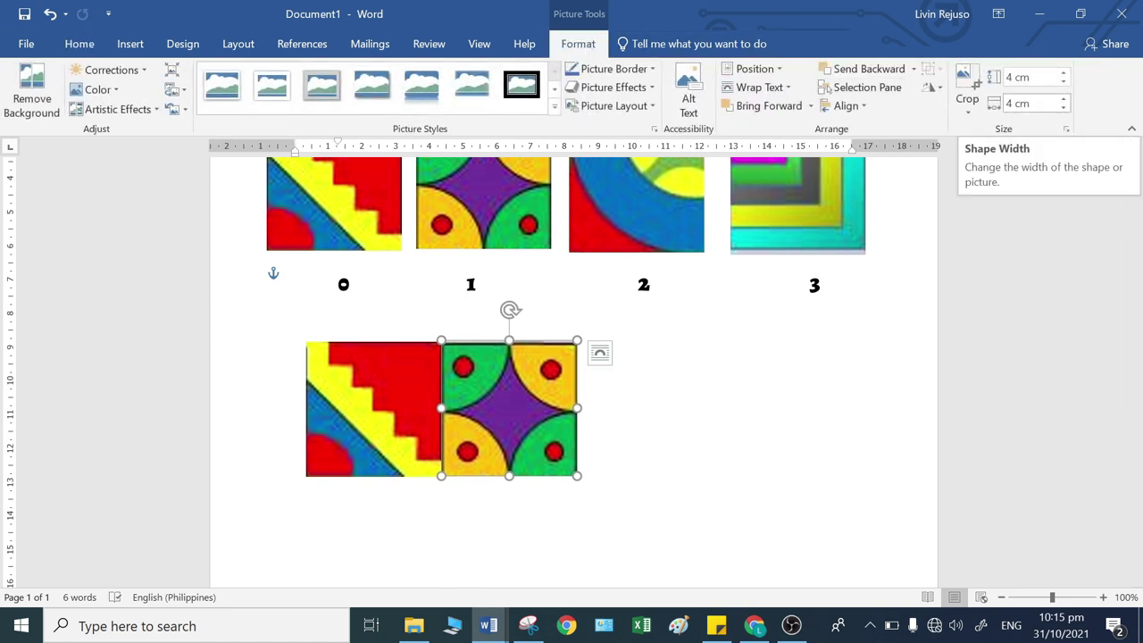
click(1026, 103)
text(2)
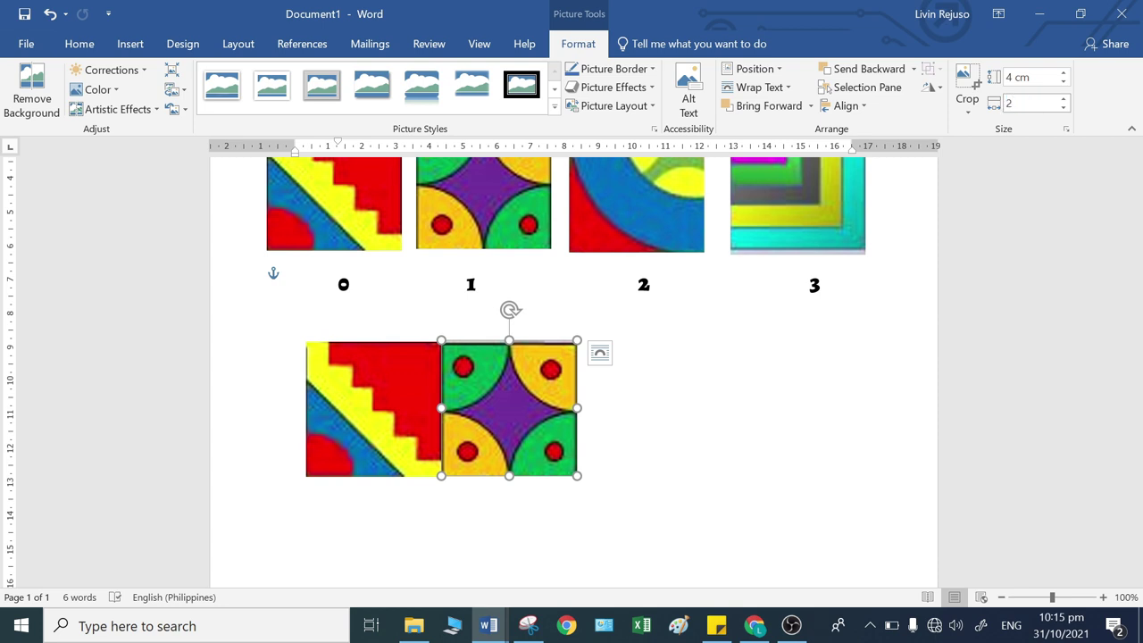
key(Return)
- Duplicate the blue arc picture and place the duplicate flush against the right edge of the narrowed star copy
click(681, 212)
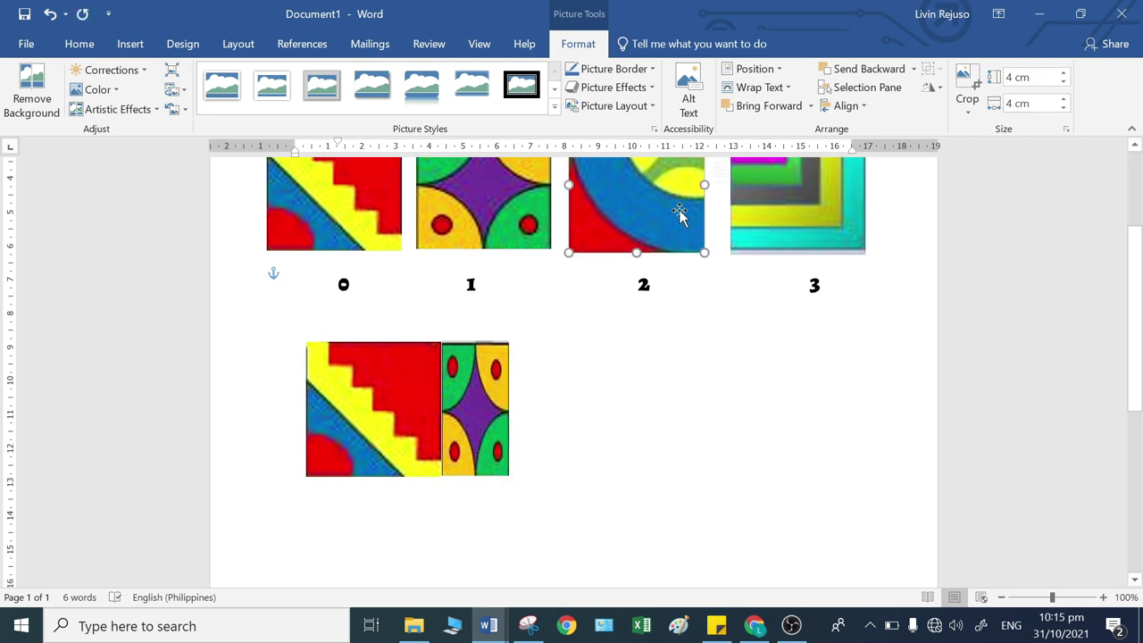
key(ctrl+d)
drag(651, 210, 584, 397)
- Set the width of the blue arc duplicate to 1 cm
scroll(946, 150, up, 1)
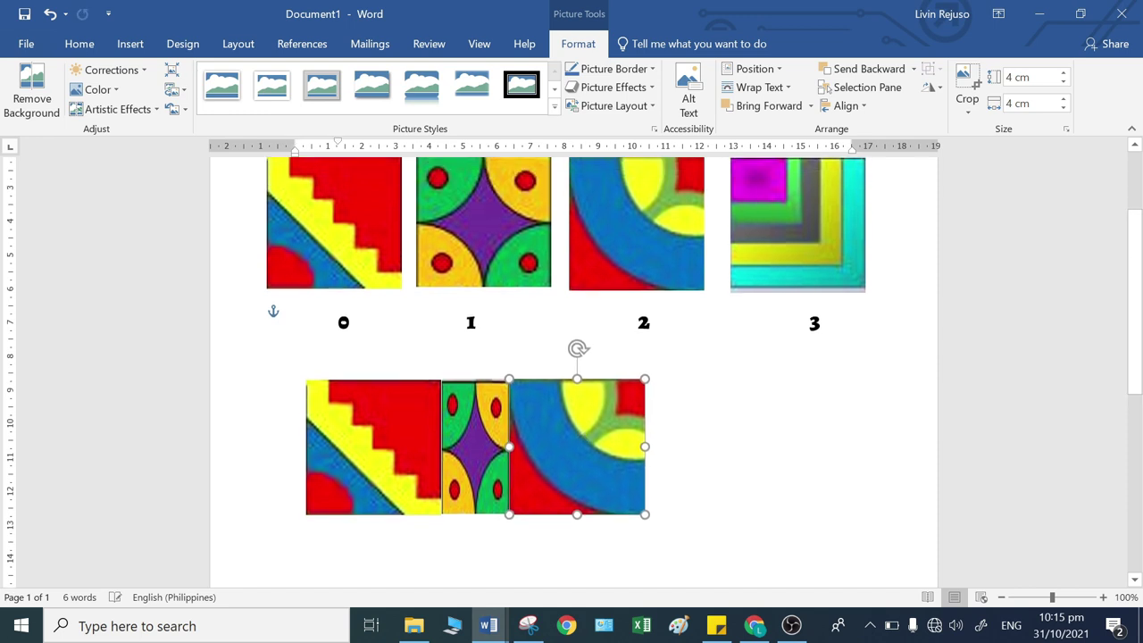
click(1045, 108)
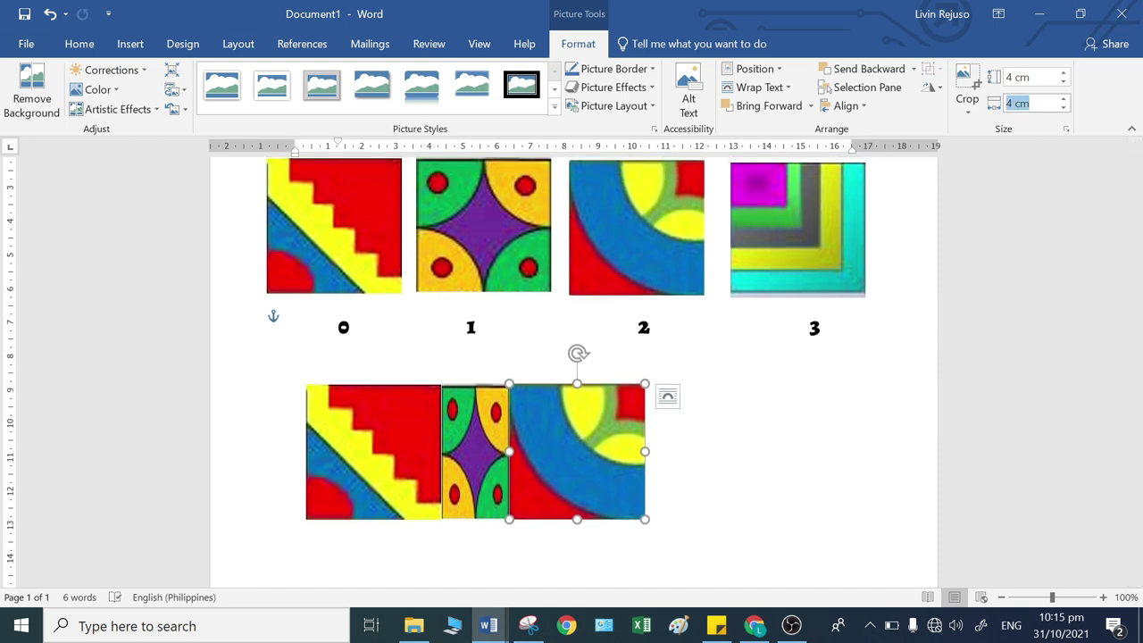
text(1)
key(Return)
click(822, 230)
drag(821, 230, 592, 438)
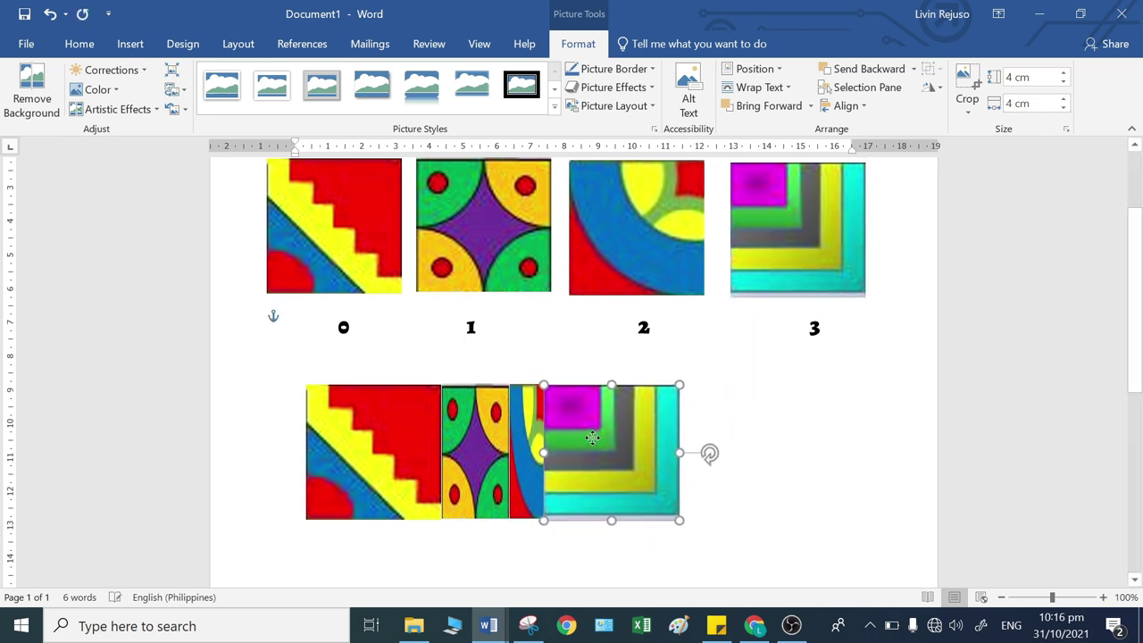
click(1018, 104)
text(0.5)
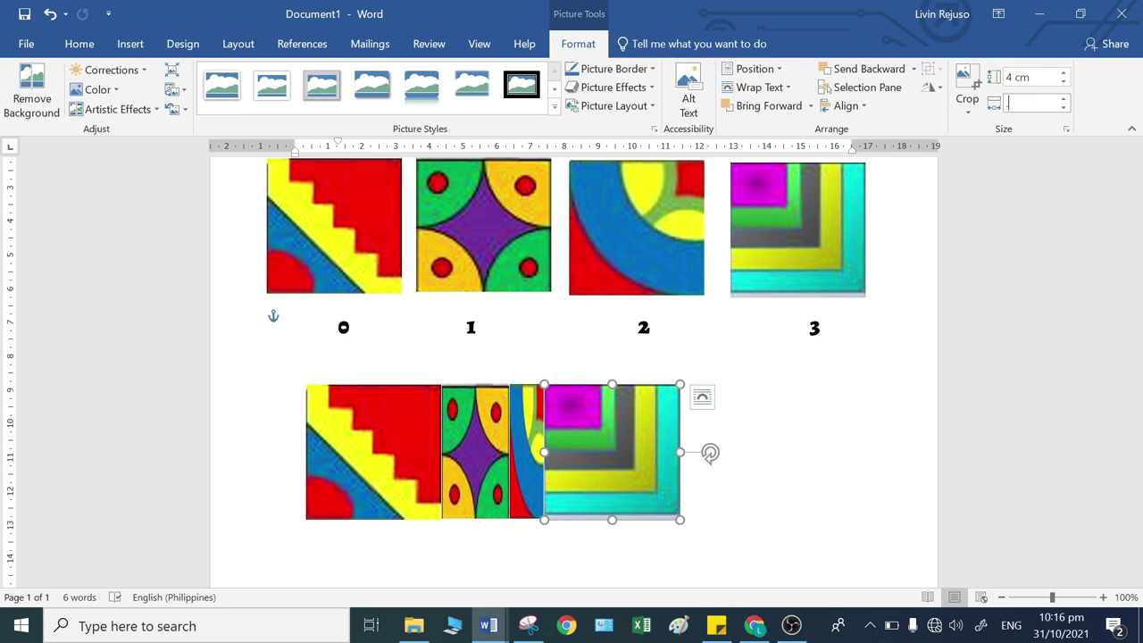
key(Return)
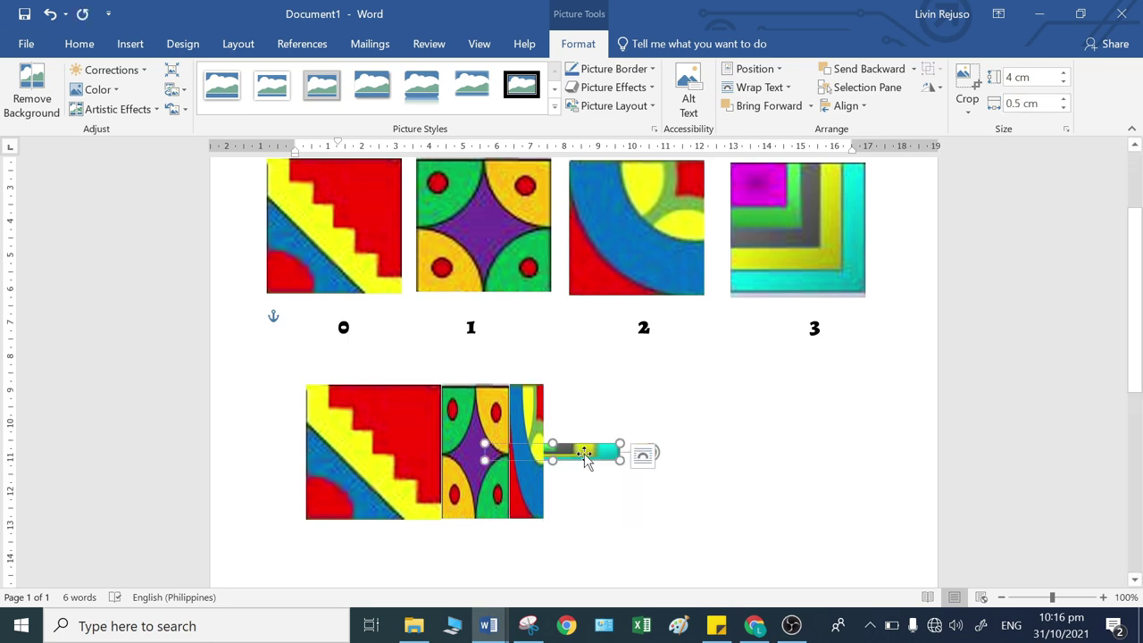
drag(584, 453, 630, 453)
key(Delete)
- Rotate the original nested-squares picture a quarter turn counter-clockwise so its magenta square sits in the lower-left corner
click(793, 265)
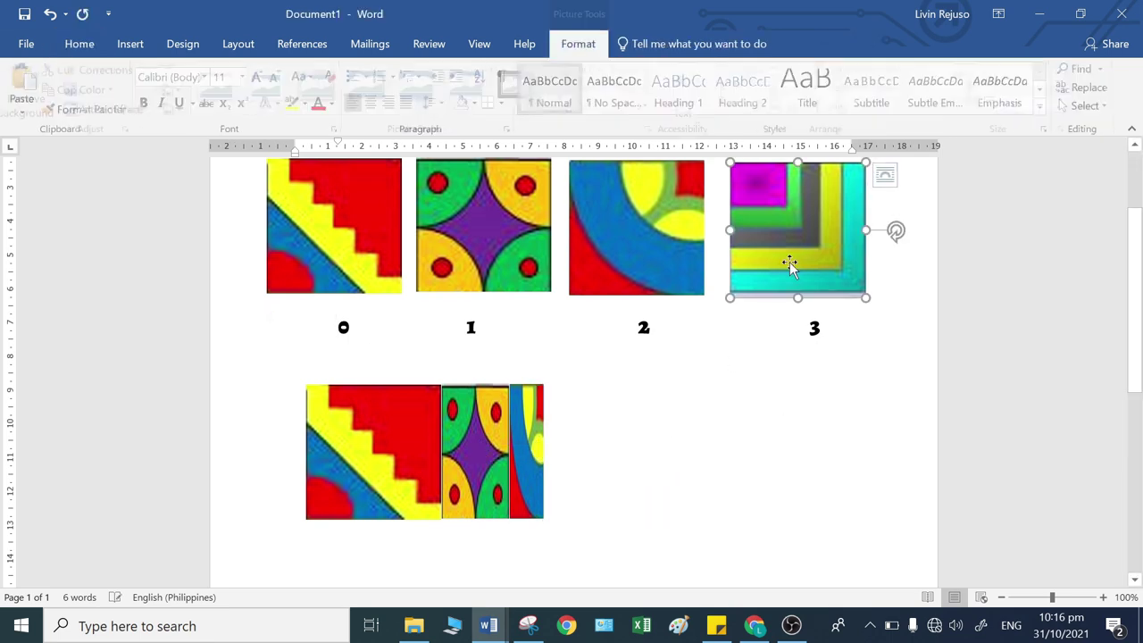
click(887, 175)
scroll(896, 354, up, 3)
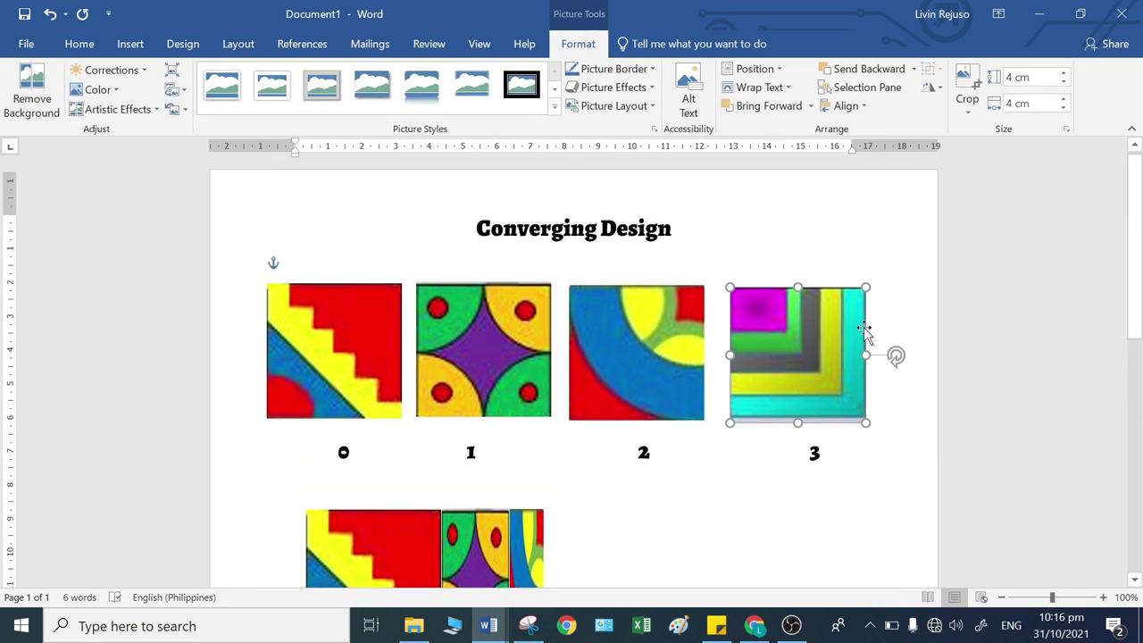
drag(895, 355, 798, 298)
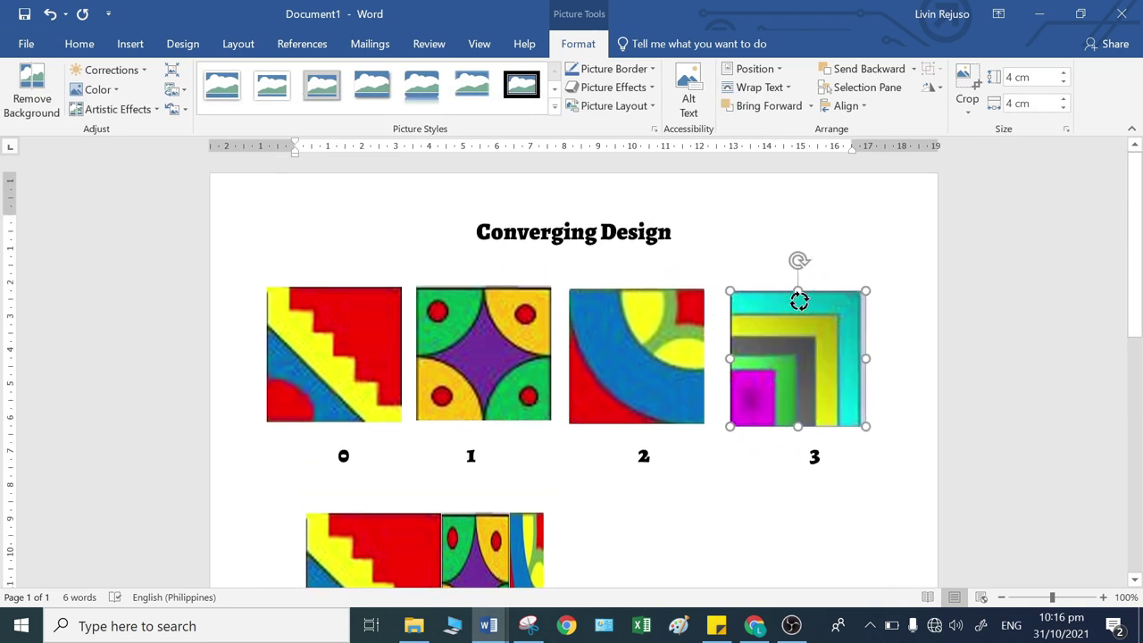
- Place a copy of the rotated nested-squares picture beside the lower strip and set its width to 0.5 cm
drag(819, 425, 686, 482)
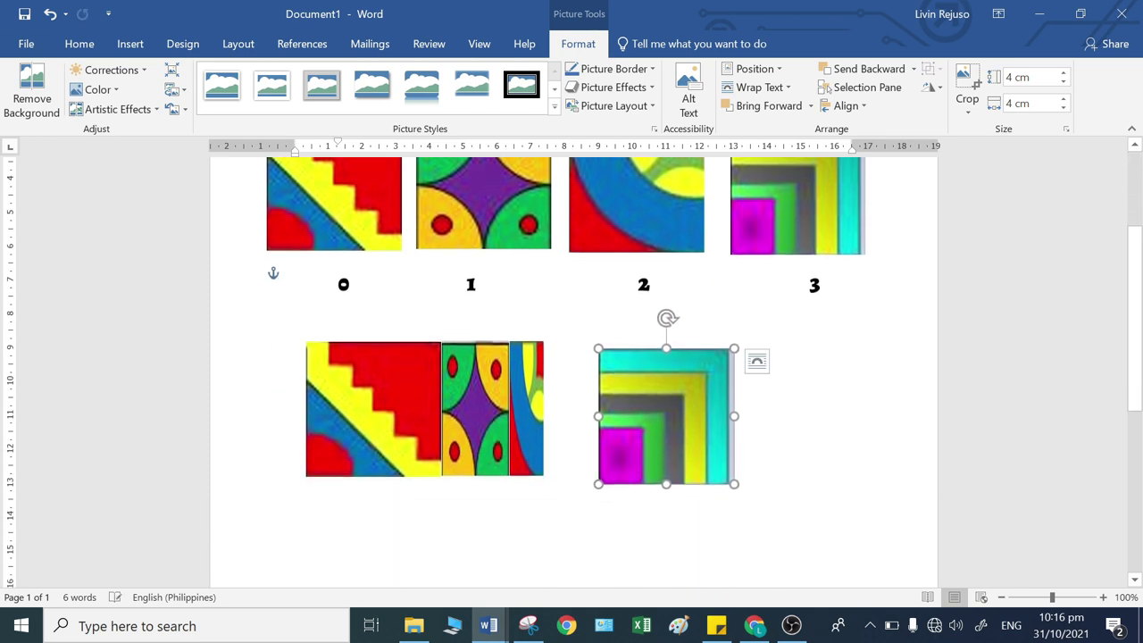
click(1038, 104)
text(.0.5)
key(Return)
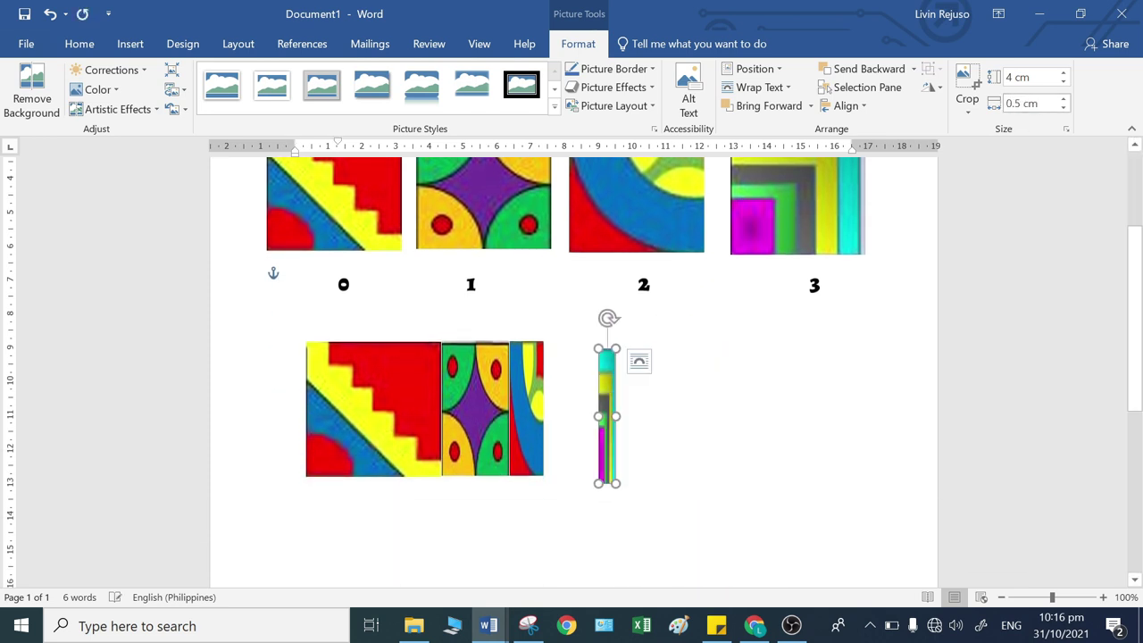
- Move the narrowed nested-squares copy flush against the right edge of the blue arc copy
drag(608, 420, 527, 424)
click(527, 424)
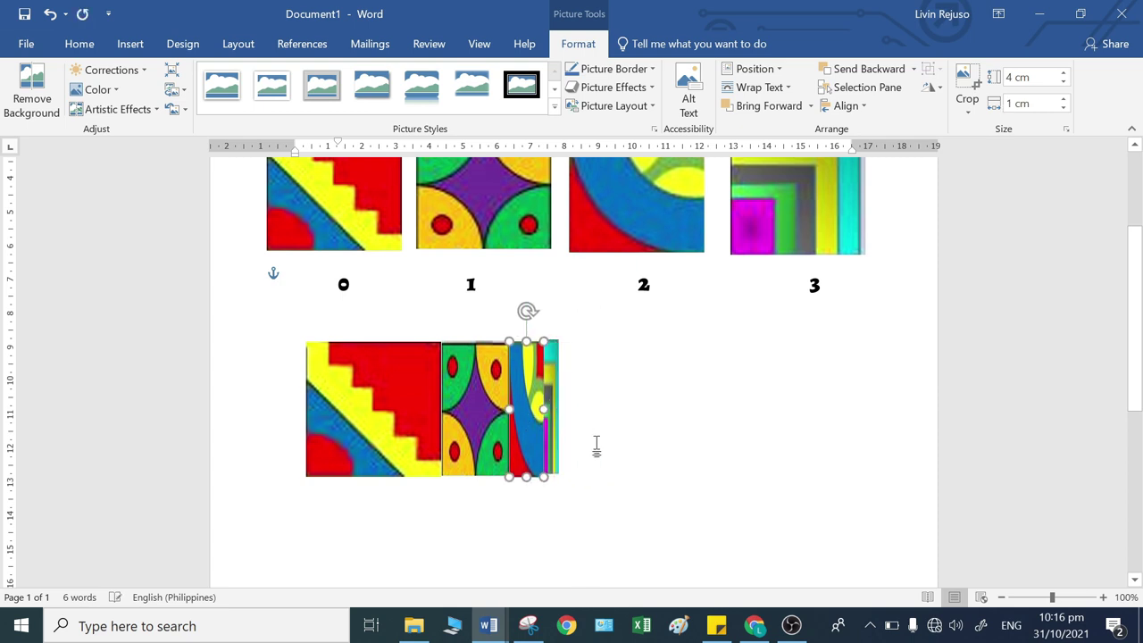
click(589, 449)
click(494, 458)
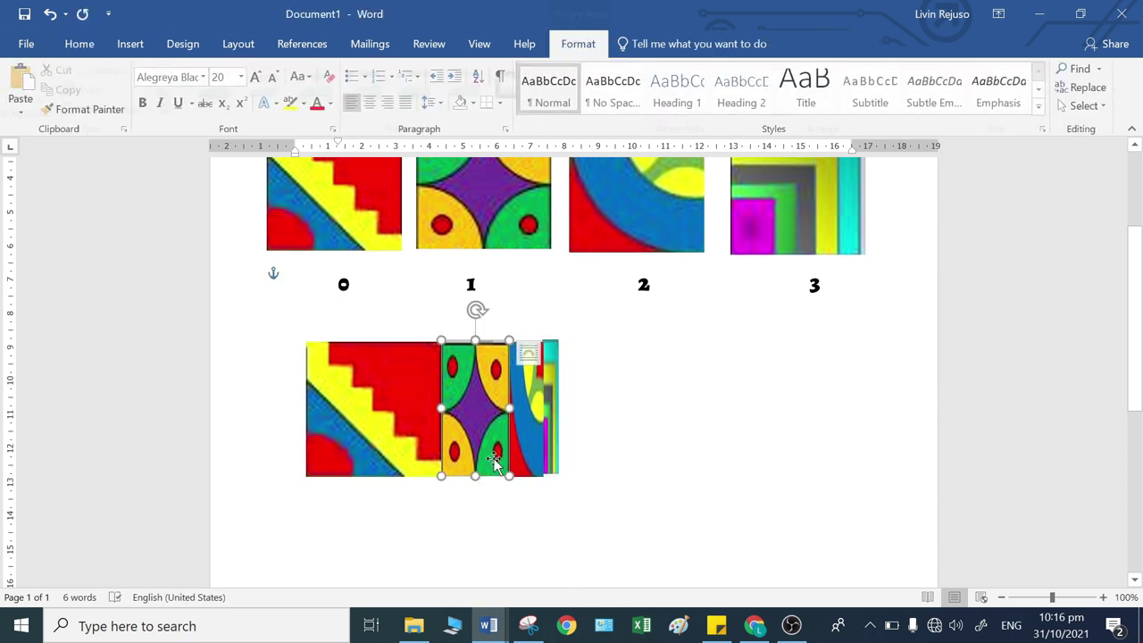
- Fine-tune the positions of the narrow blue arc and nested-squares copies so the artwork's first row lines up without gaps
click(628, 461)
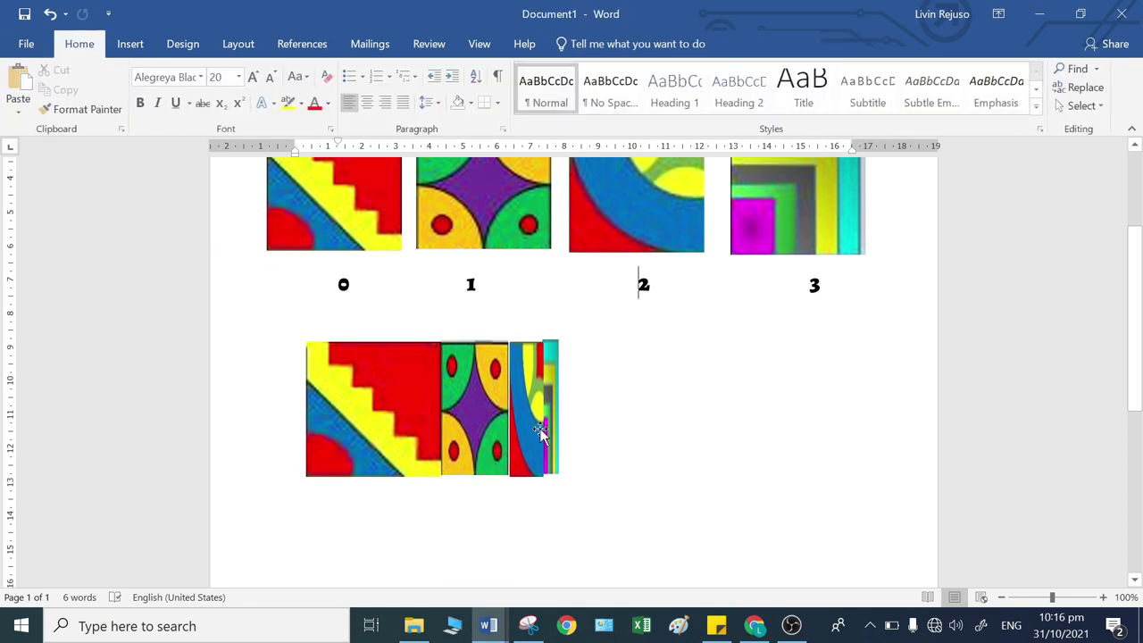
click(528, 427)
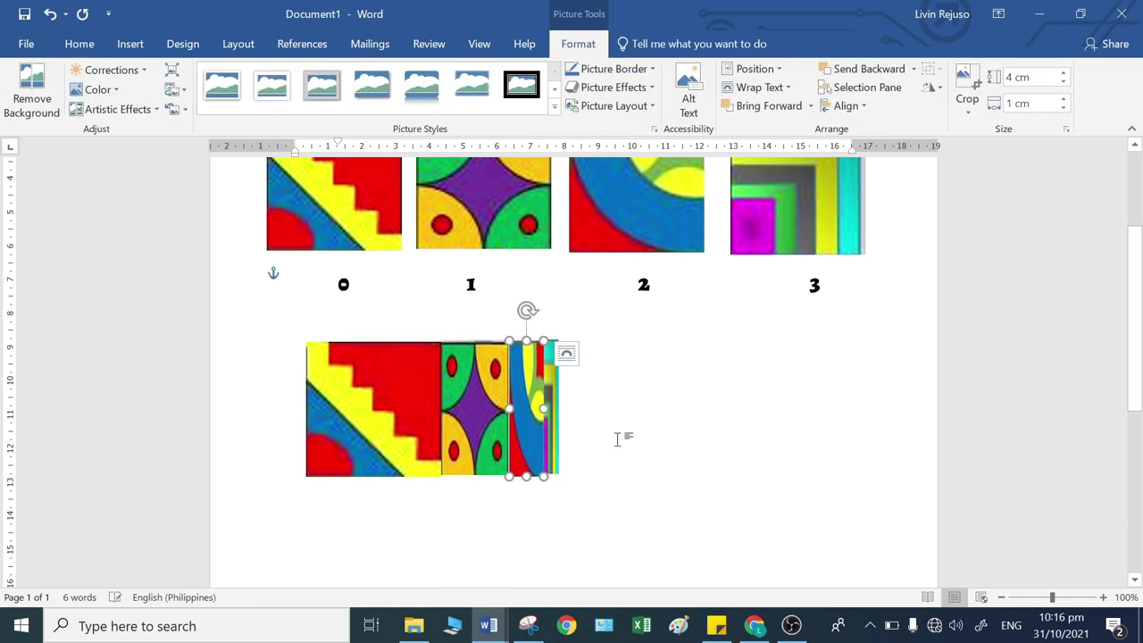
click(623, 438)
click(547, 442)
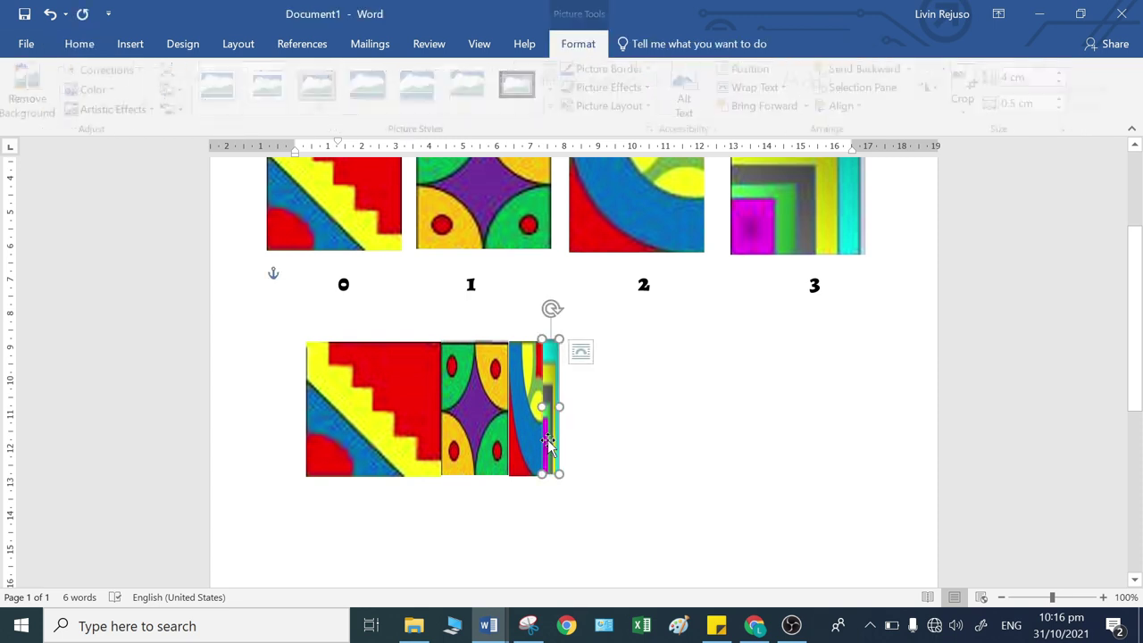
click(627, 465)
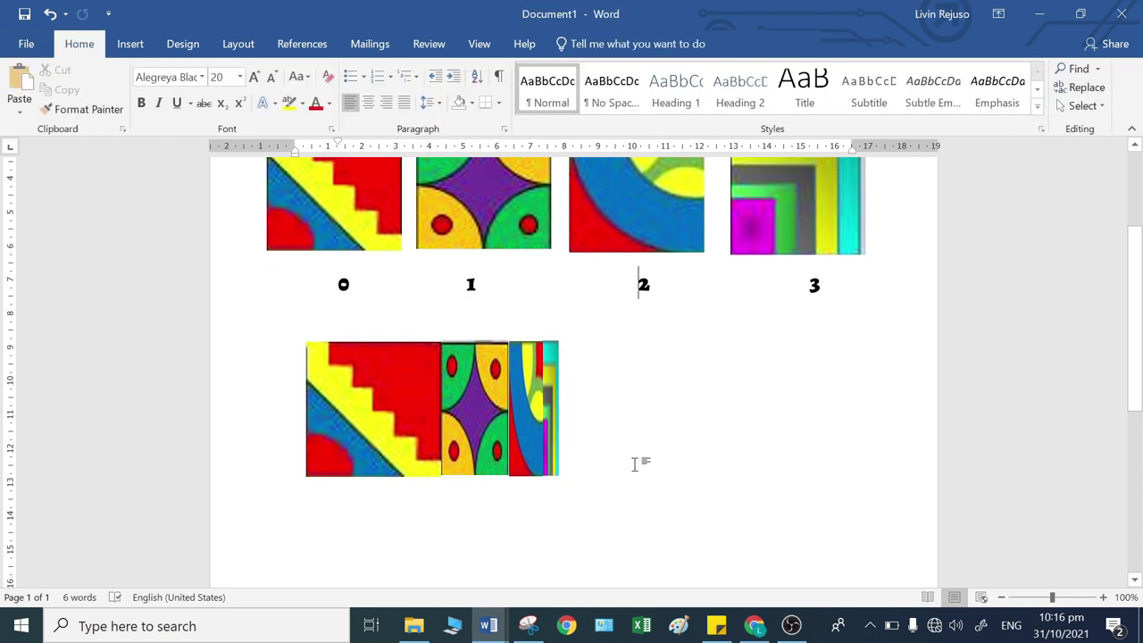
click(519, 438)
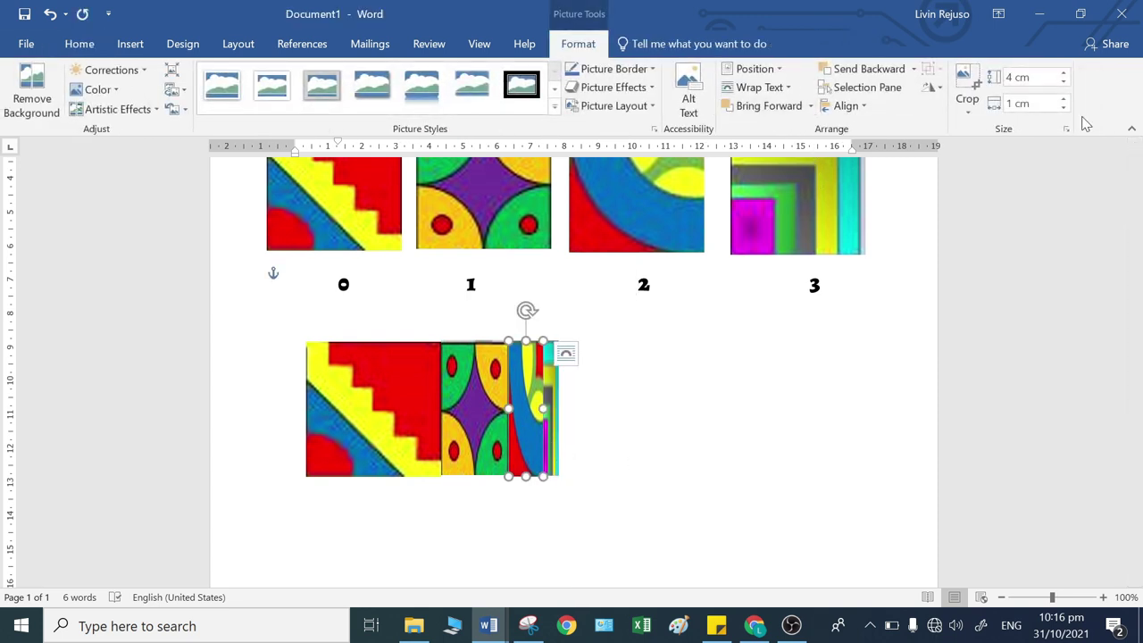
click(737, 459)
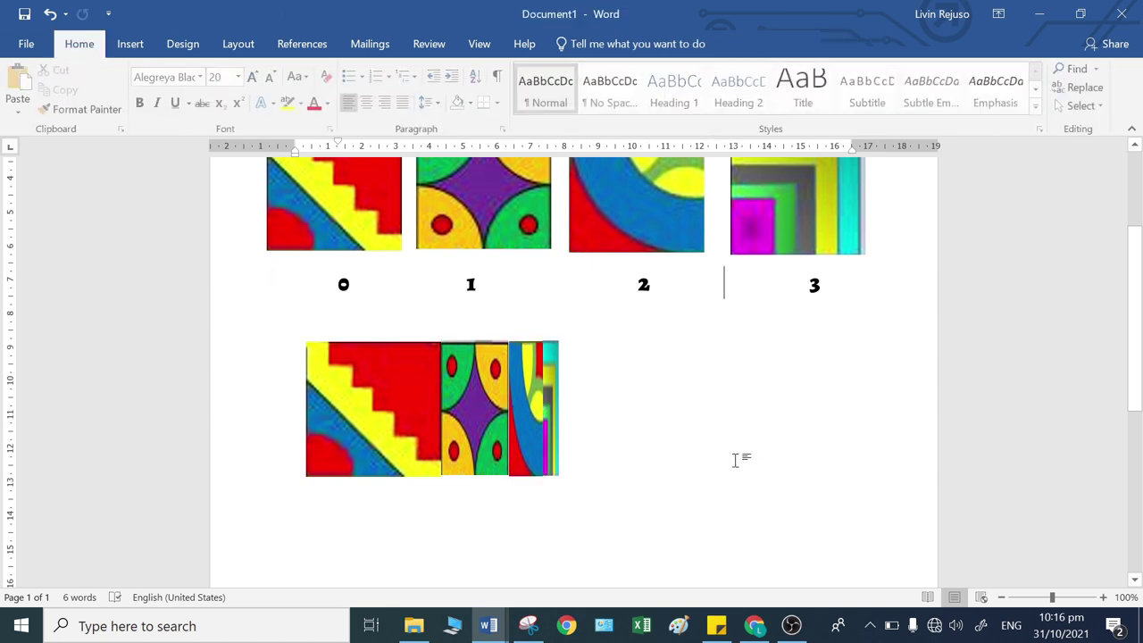
- Compare the finished first row with the number grid in Document2 to see which designs continue down the first column
scroll(556, 462, down, 2)
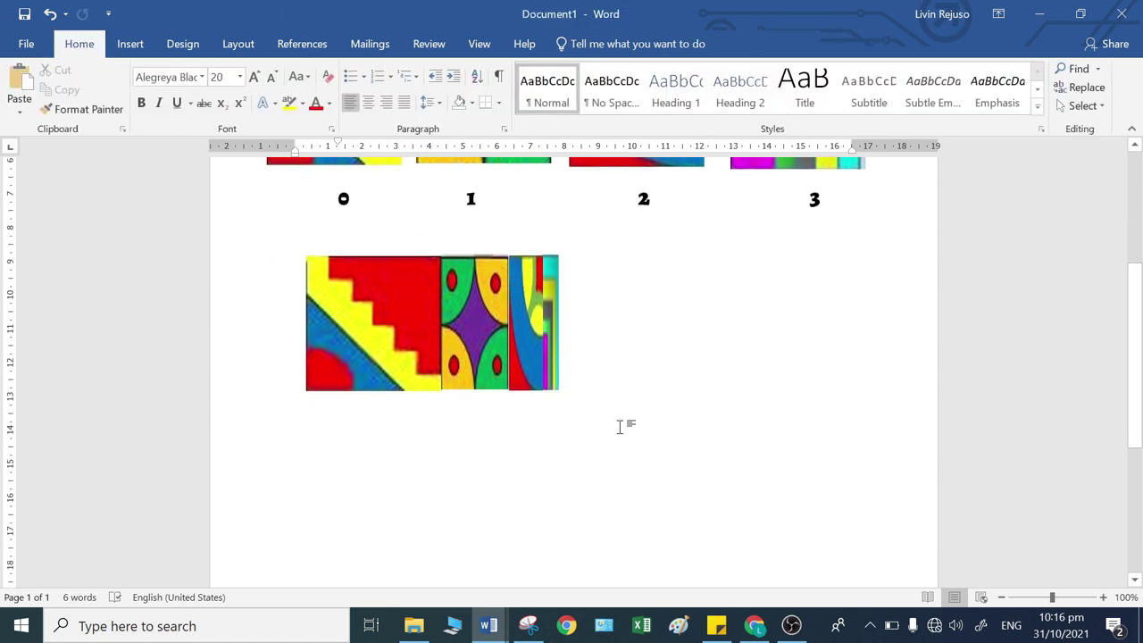
scroll(689, 439, down, 2)
scroll(689, 439, up, 2)
scroll(693, 431, up, 3)
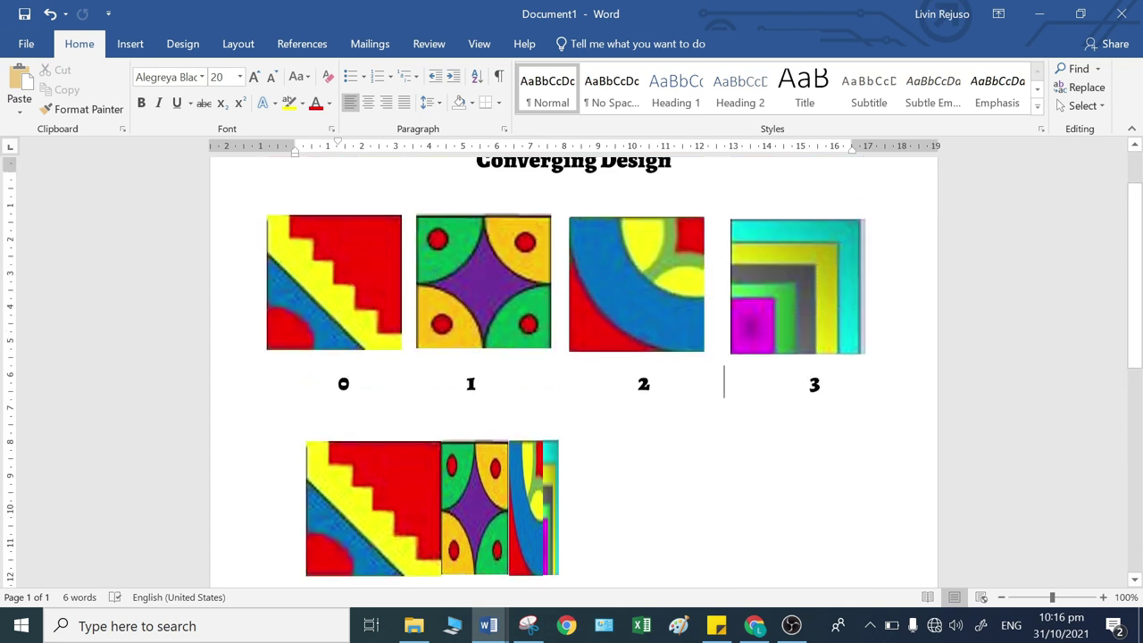
scroll(704, 426, down, 2)
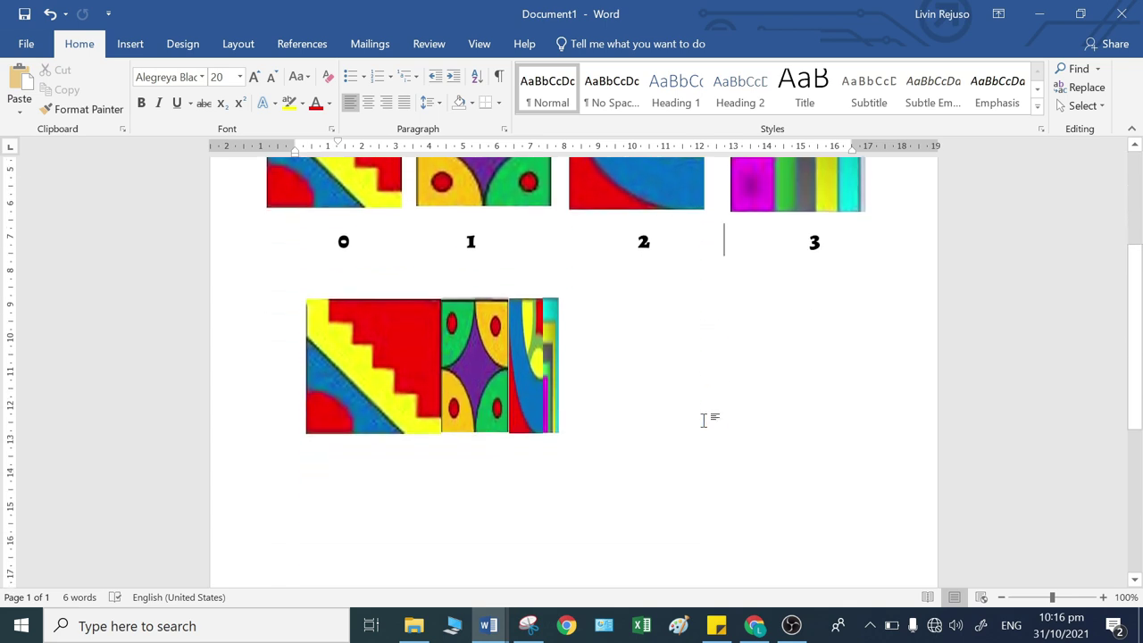
scroll(703, 420, up, 4)
scroll(703, 420, down, 6)
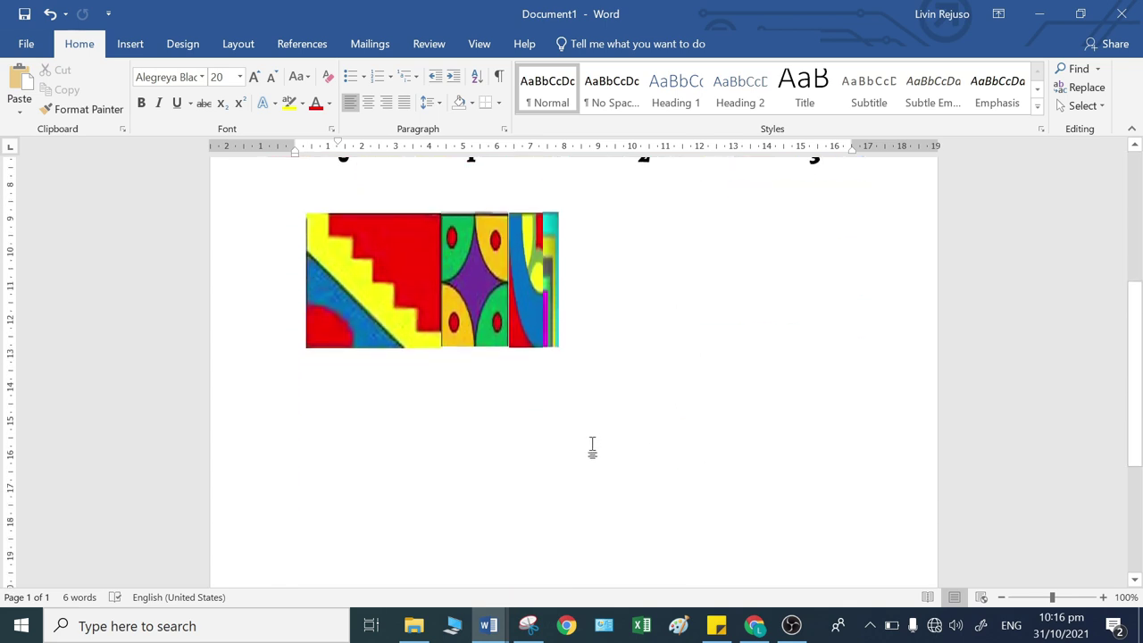
click(356, 321)
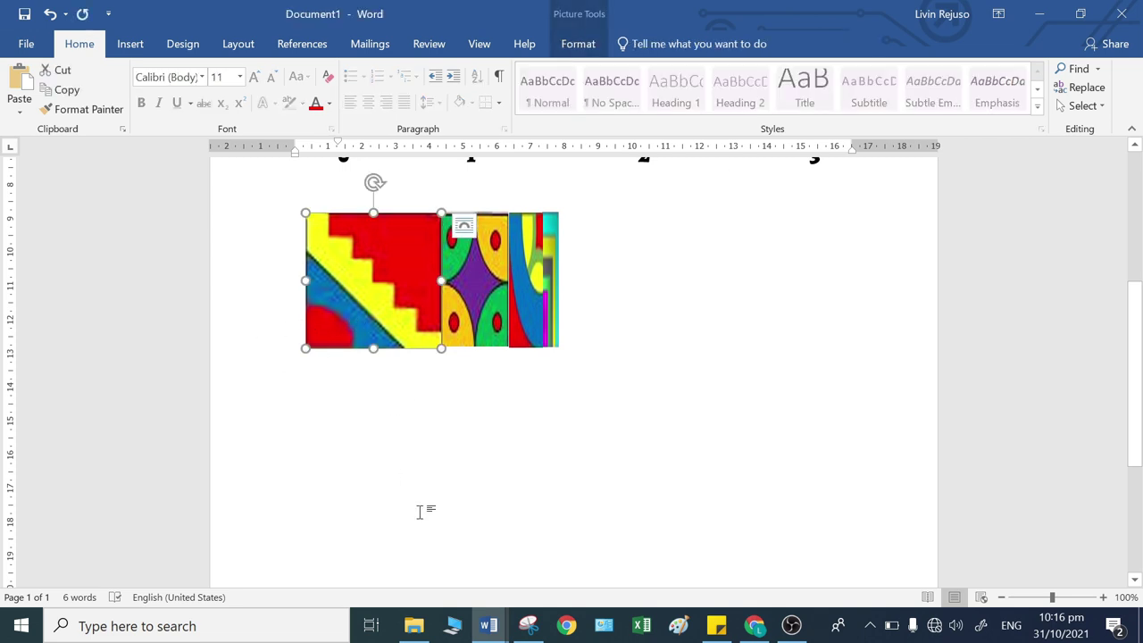
mouse_move(488, 625)
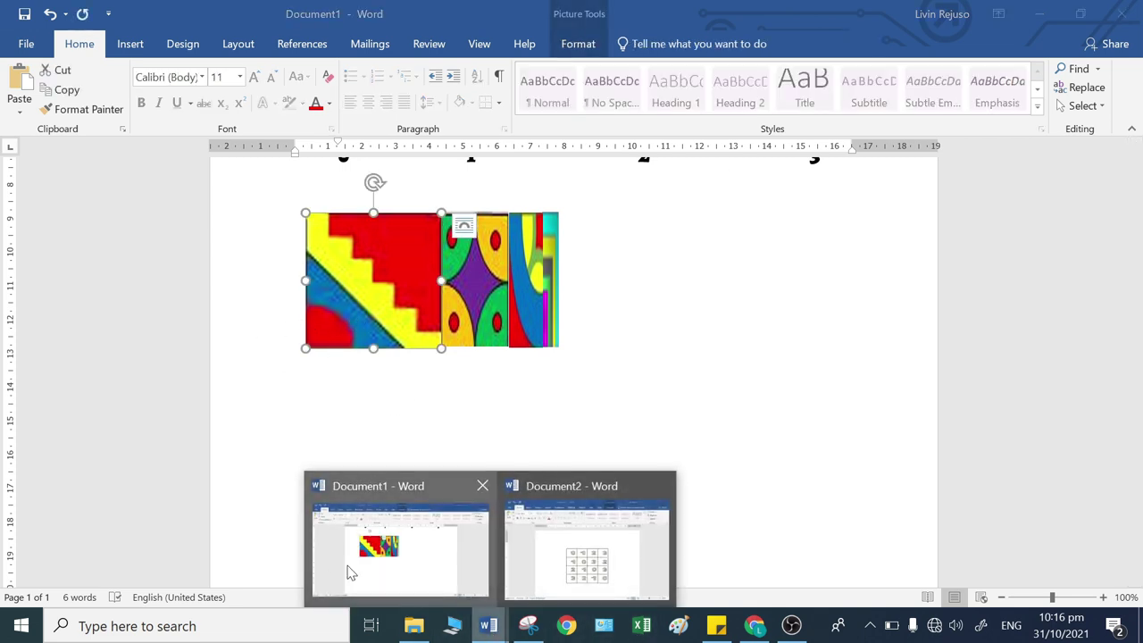
click(547, 588)
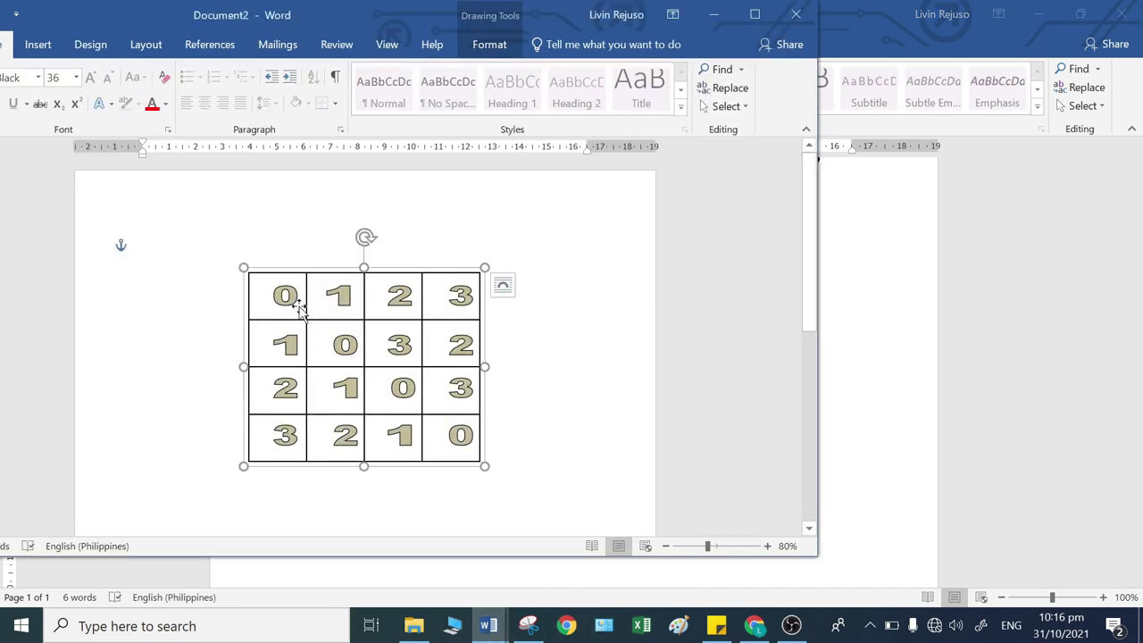
click(881, 464)
click(406, 374)
- Duplicate the original design picture 1 and place the copy directly below the staircase picture in the artwork
scroll(408, 376, up, 3)
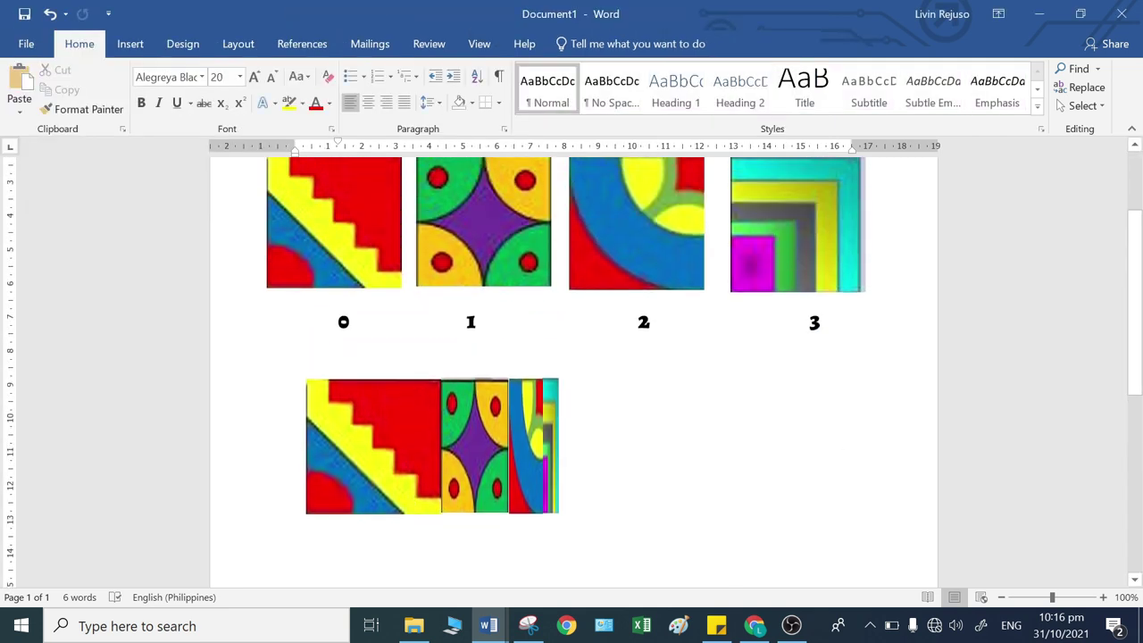
click(447, 262)
key(ctrl+d)
scroll(472, 277, down, 3)
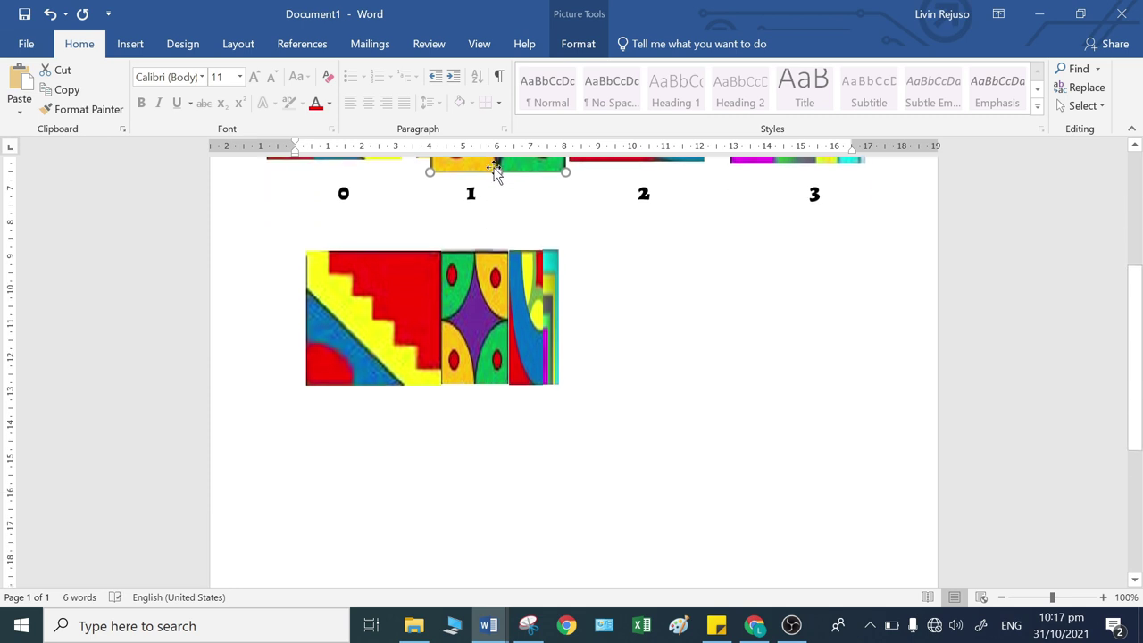
drag(472, 168, 346, 517)
- Set the height of the design 1 duplicate to 2 cm and align it under the staircase picture
click(581, 45)
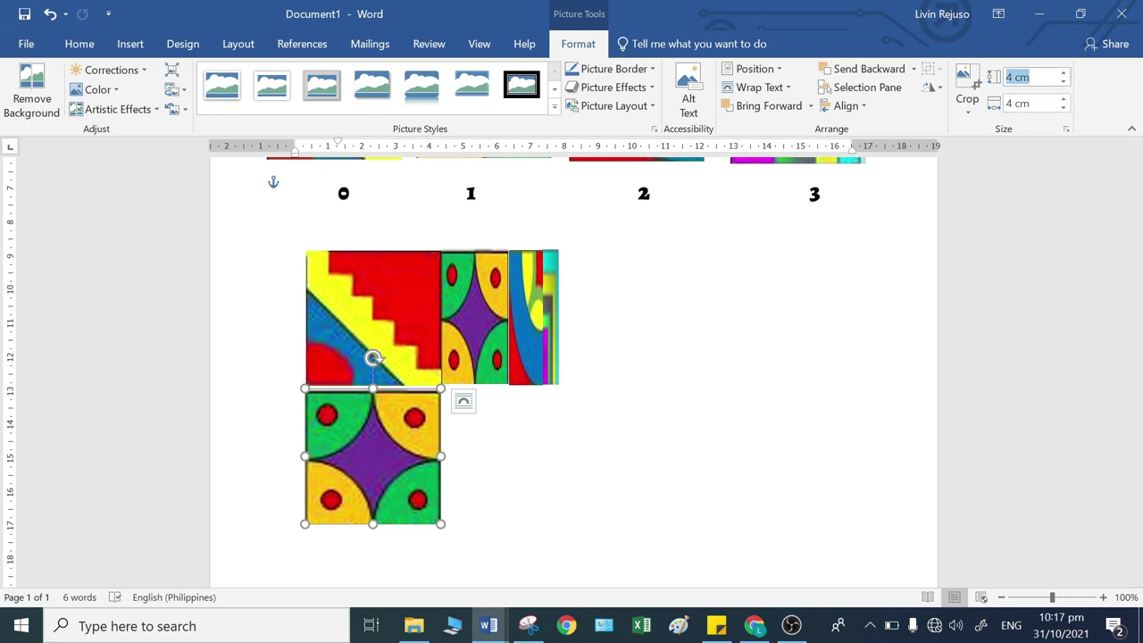
key(Return)
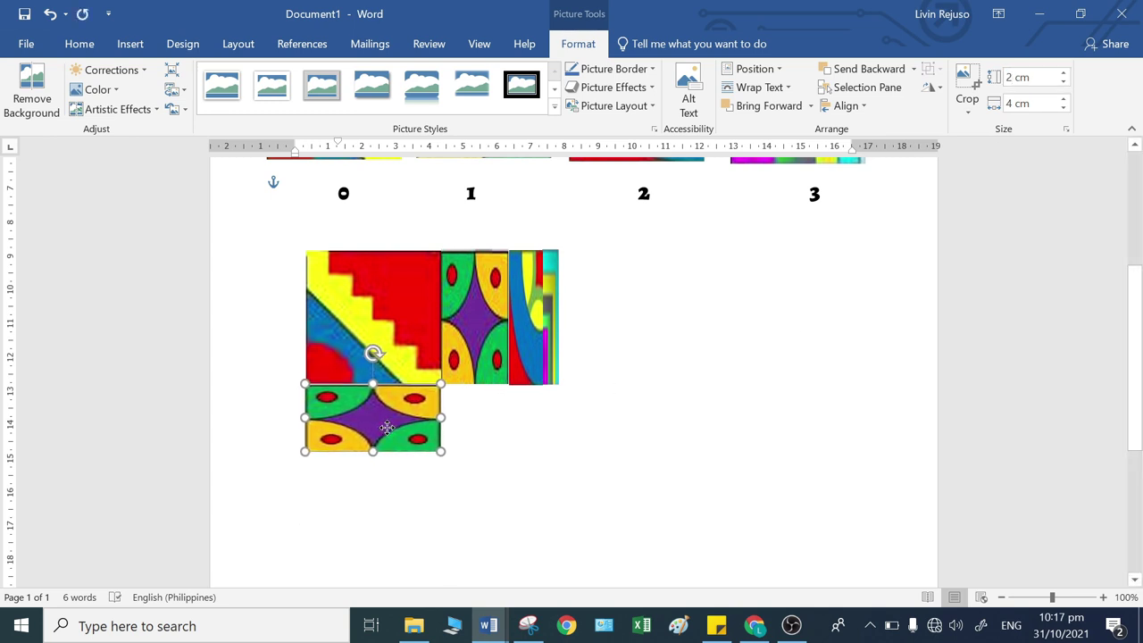
drag(386, 428, 390, 426)
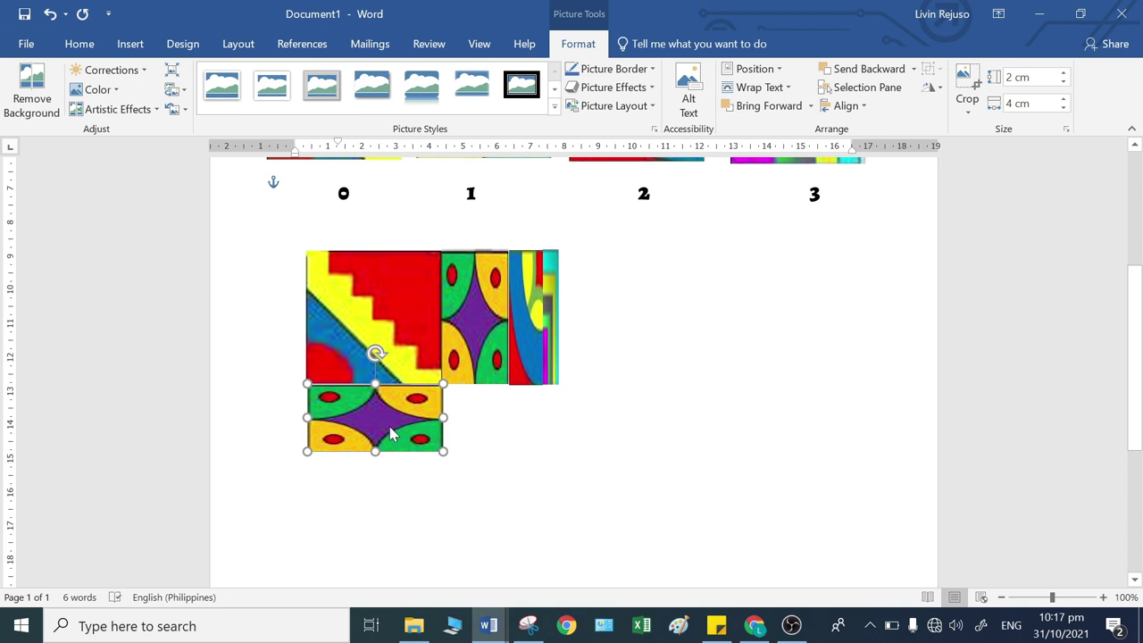
- Duplicate the original blue arc picture and move the copy to the empty area below the artwork
scroll(653, 224, up, 3)
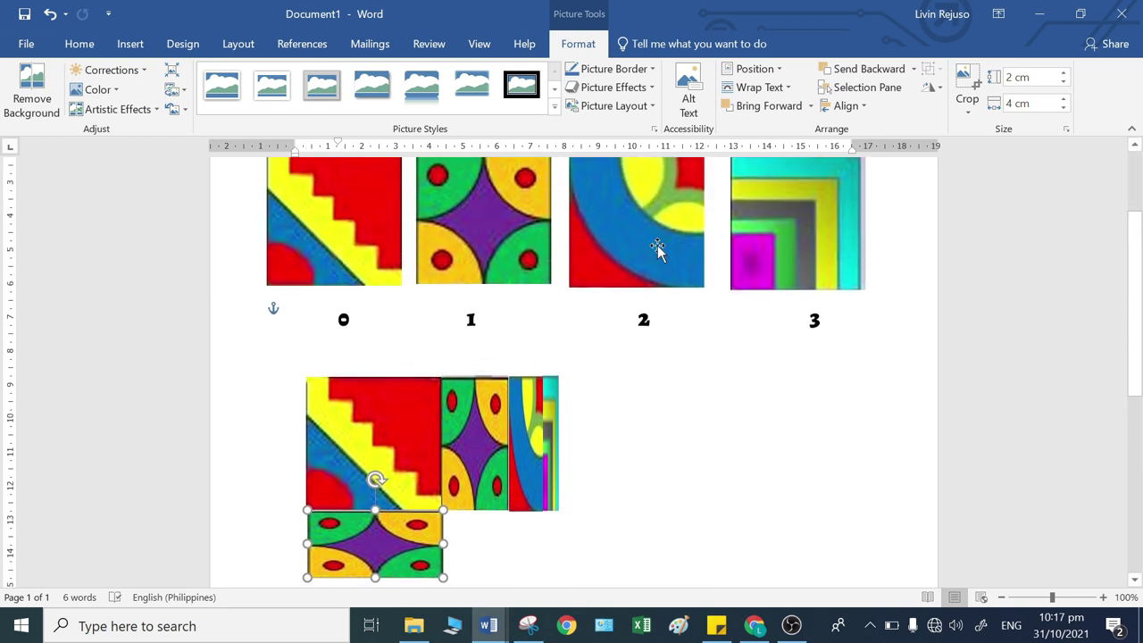
click(683, 276)
drag(650, 272, 699, 512)
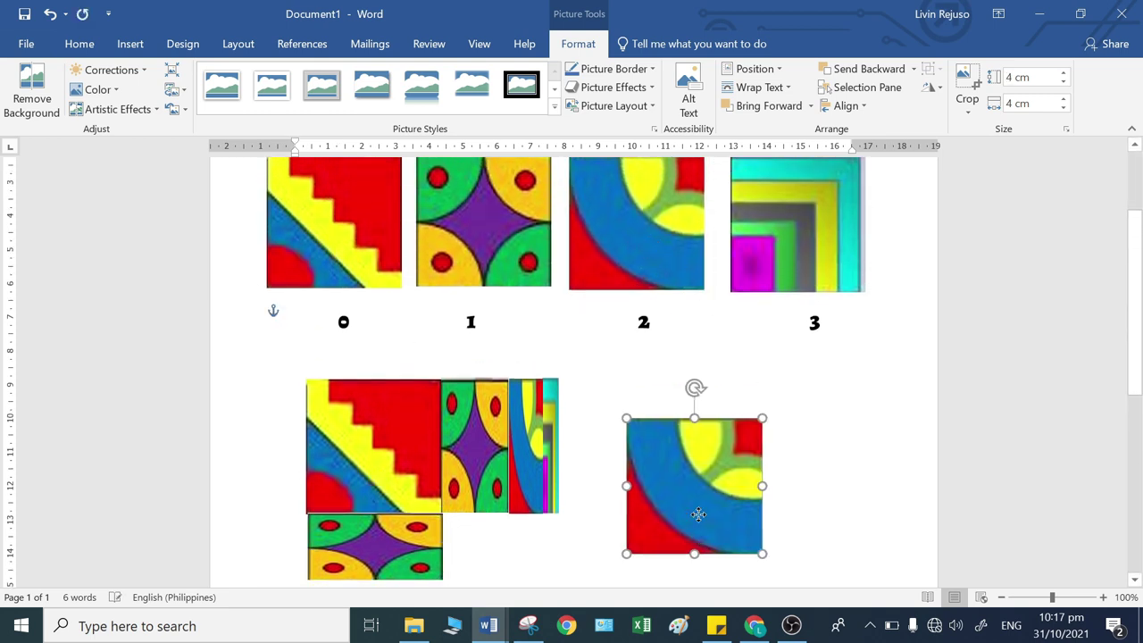
scroll(696, 514, down, 4)
drag(689, 338, 522, 515)
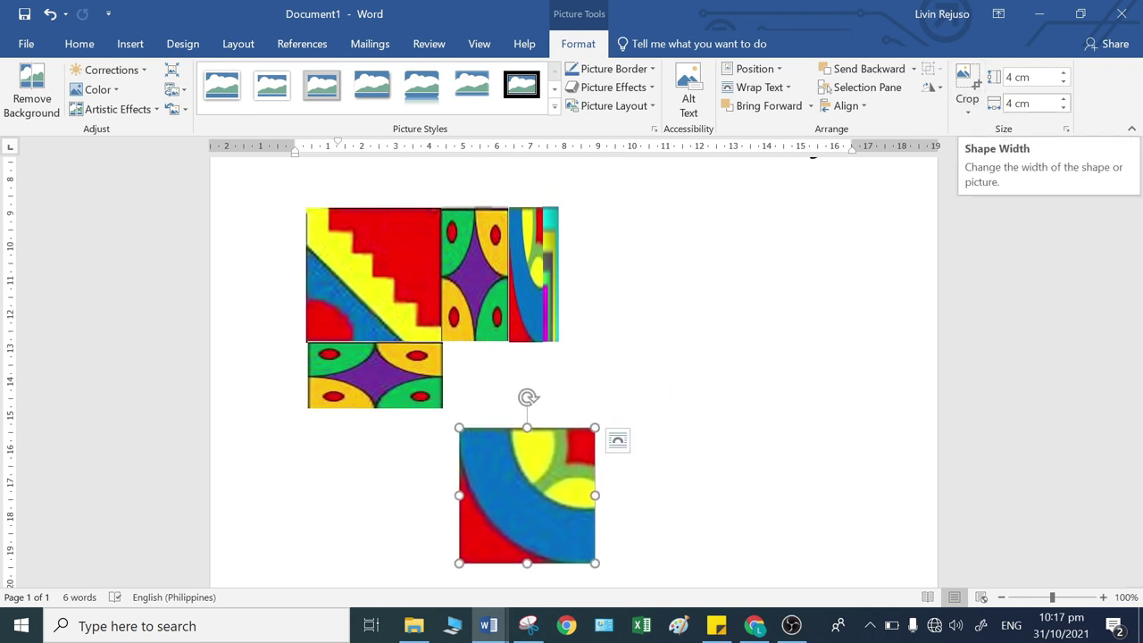
- Set the blue arc duplicate's height to 1 cm and place it beneath the flattened design 1 strip
click(1036, 79)
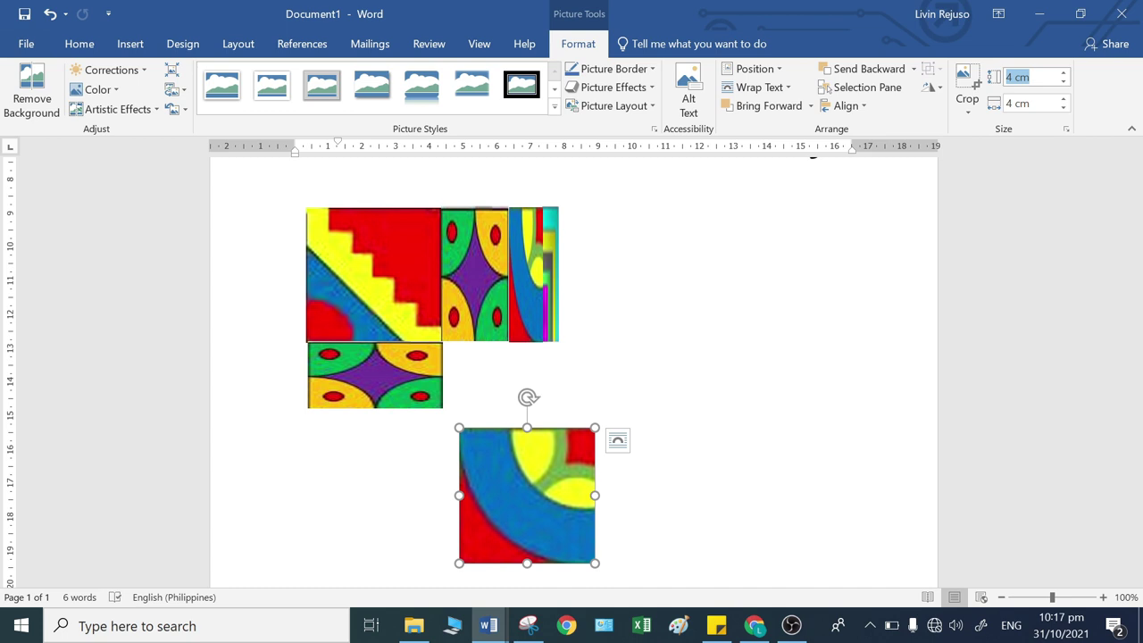
key(Return)
drag(555, 464, 407, 447)
- Copy the original nested-squares picture and place the copy in the empty area below the artwork
scroll(648, 428, up, 3)
click(796, 243)
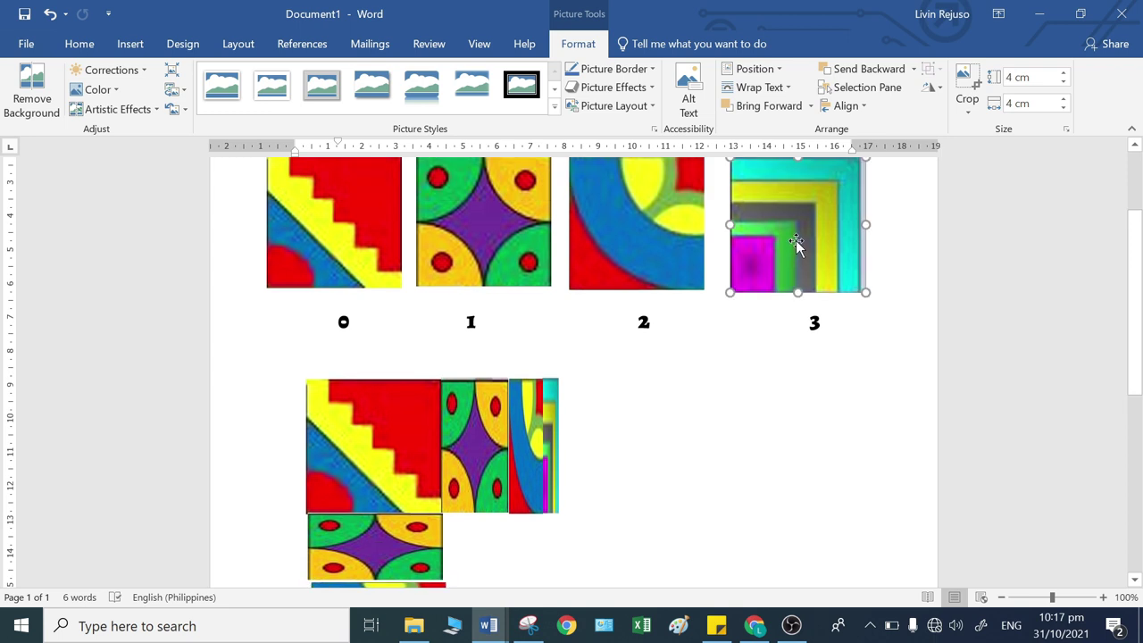
key(ctrl+c)
key(ctrl+v)
scroll(805, 170, down, 3)
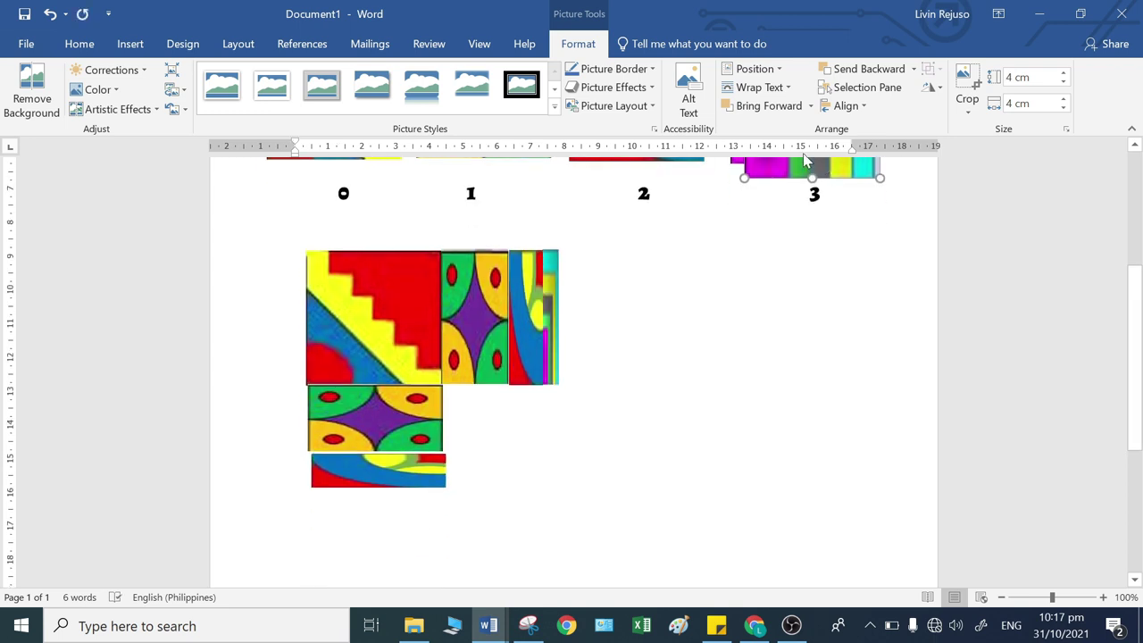
drag(805, 170, 655, 564)
click(1018, 103)
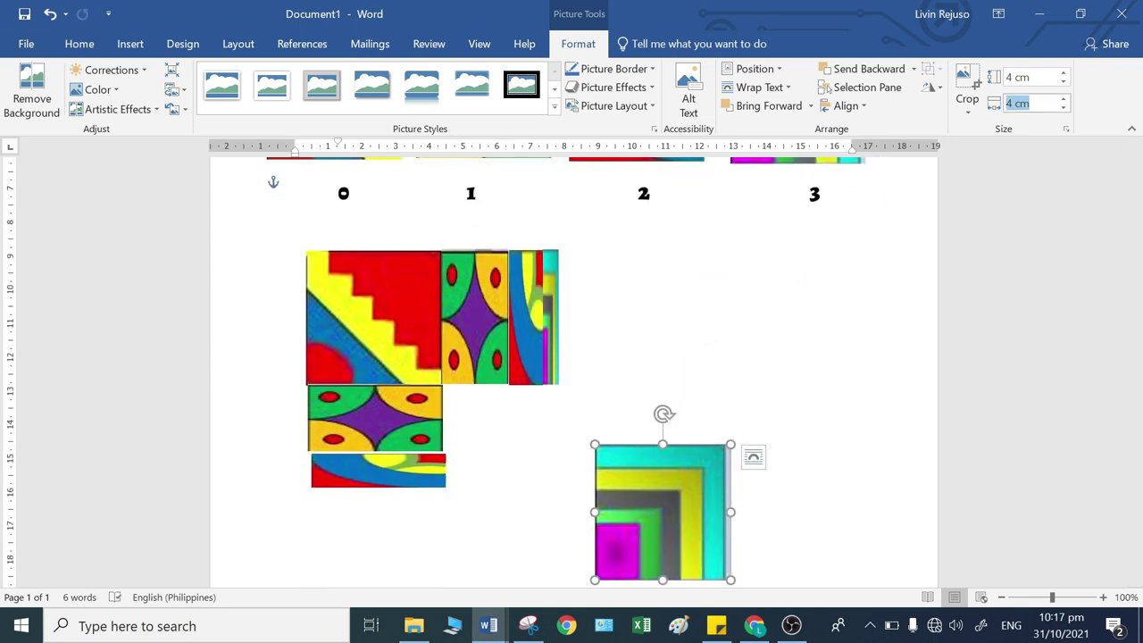
text(0.5)
key(Return)
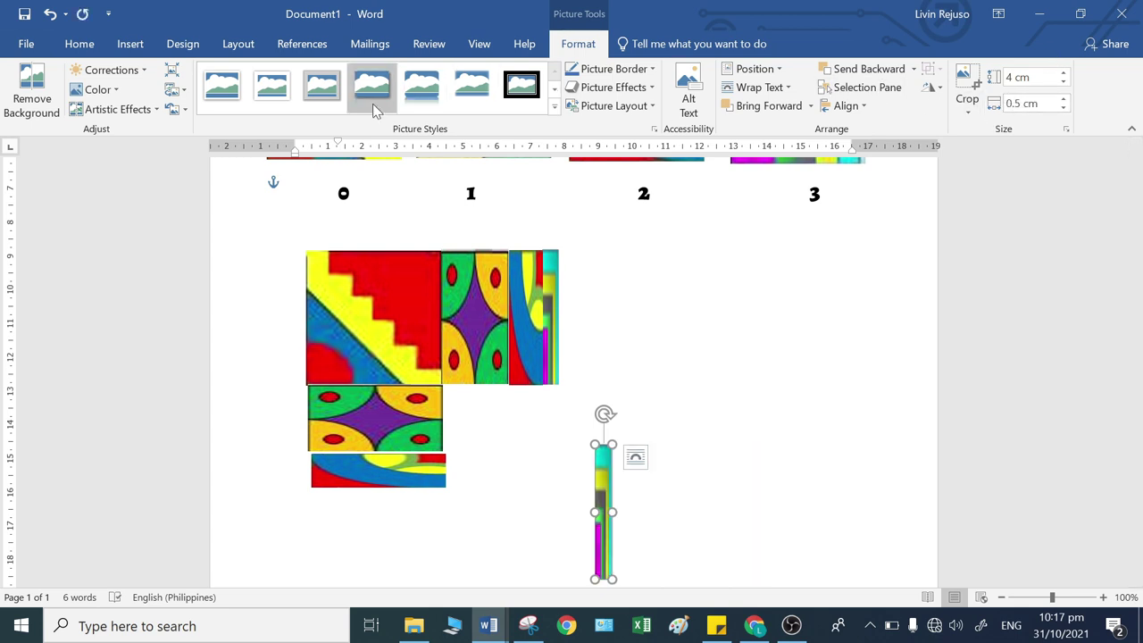
click(49, 15)
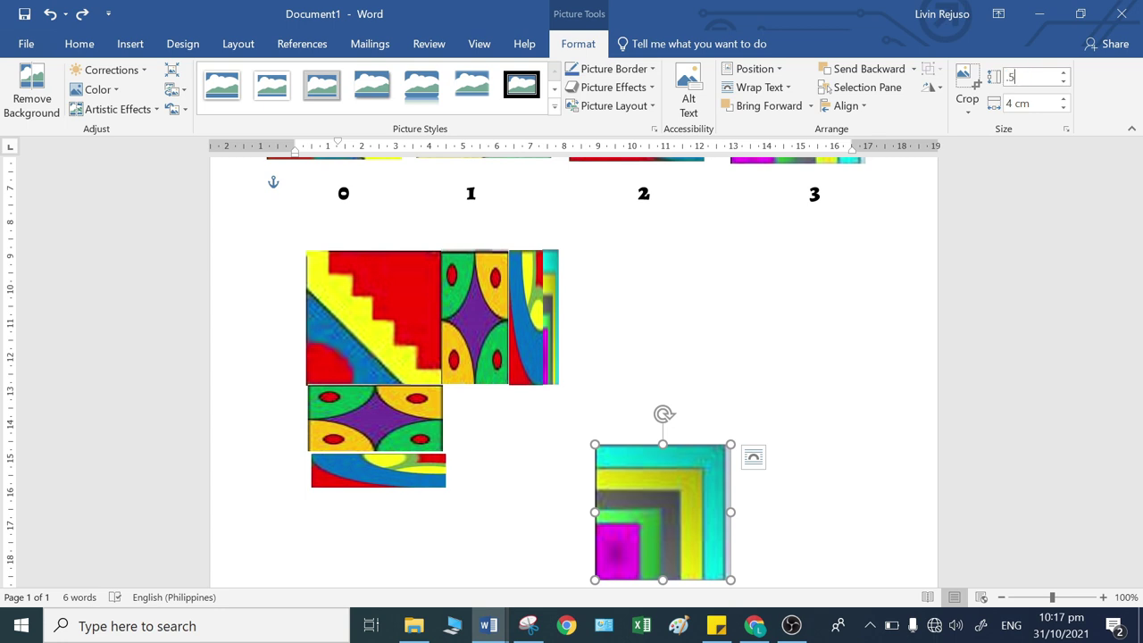
- Set the nested-squares copy's height to 0.5 cm and move it just below the flattened blue arc strip
text(.5)
key(Return)
drag(643, 456, 324, 523)
- Align the flattened blue arc and design 1 strips with the left edge of the staircase picture above them
click(393, 474)
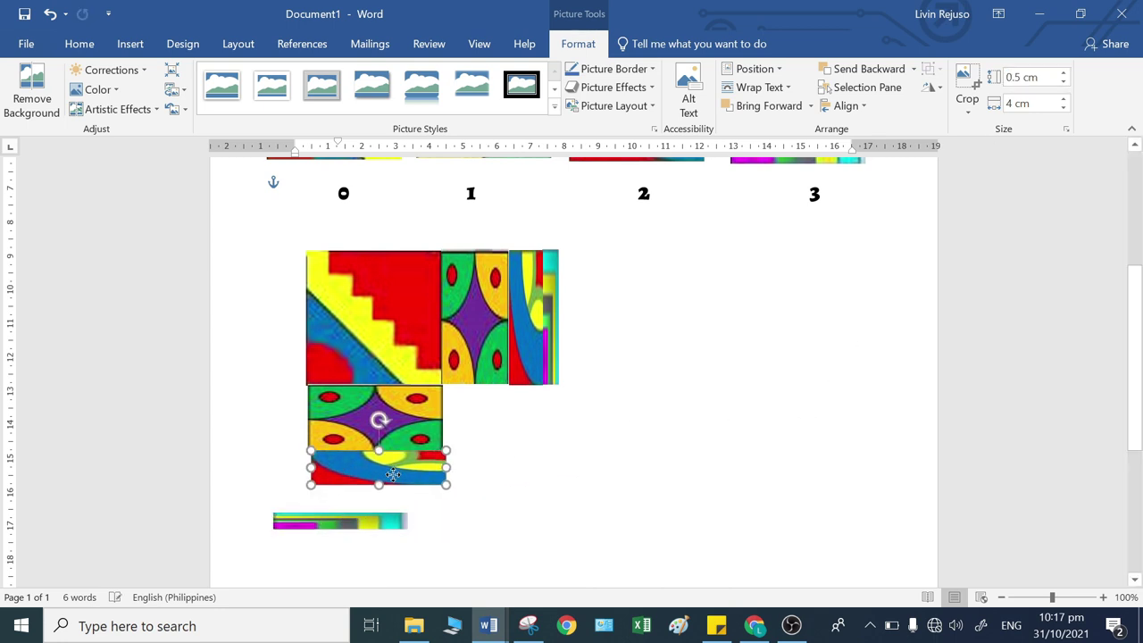
click(411, 429)
key(ctrl+Left)
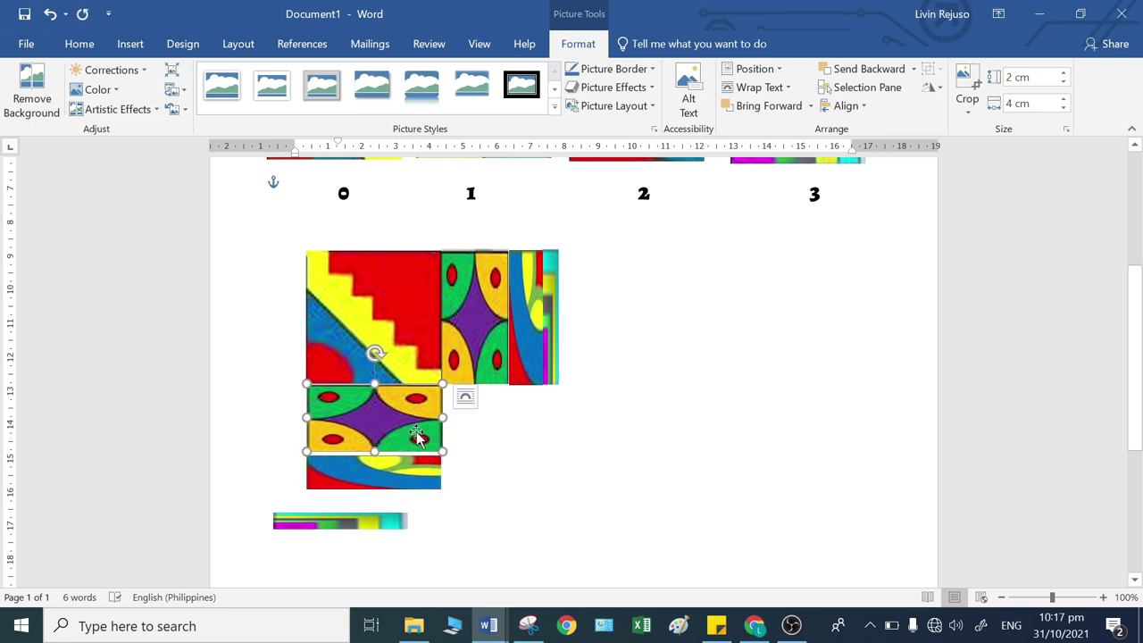
key(ctrl+Left)
key(ctrl+Up)
click(579, 472)
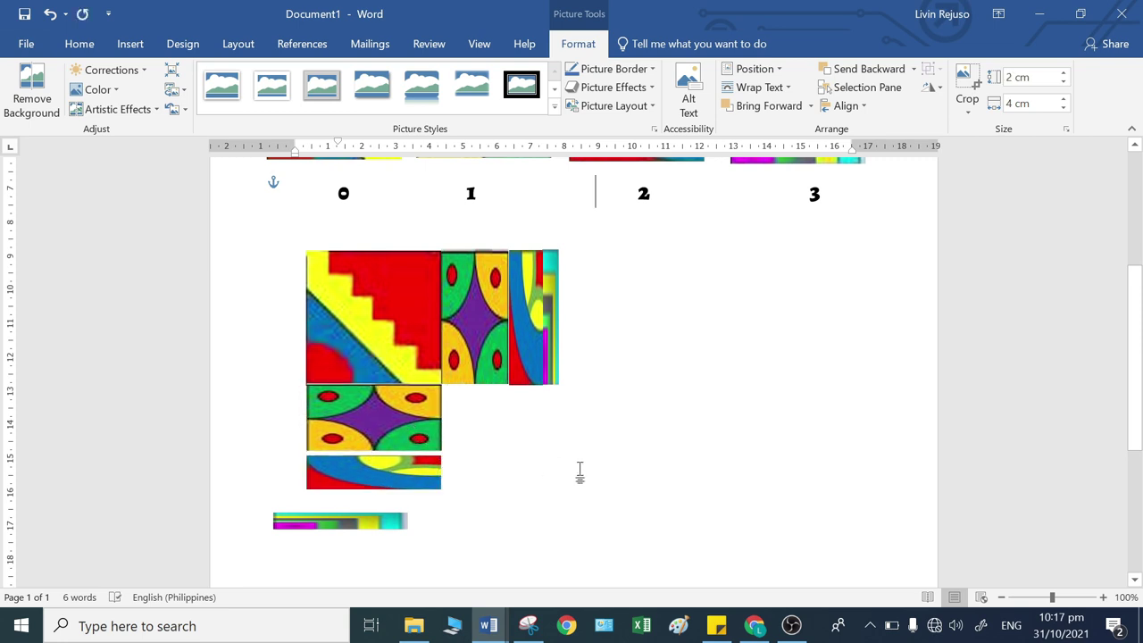
- Nudge the flattened blue arc strip up until it sits flush against the bottom of the design 1 strip
click(419, 481)
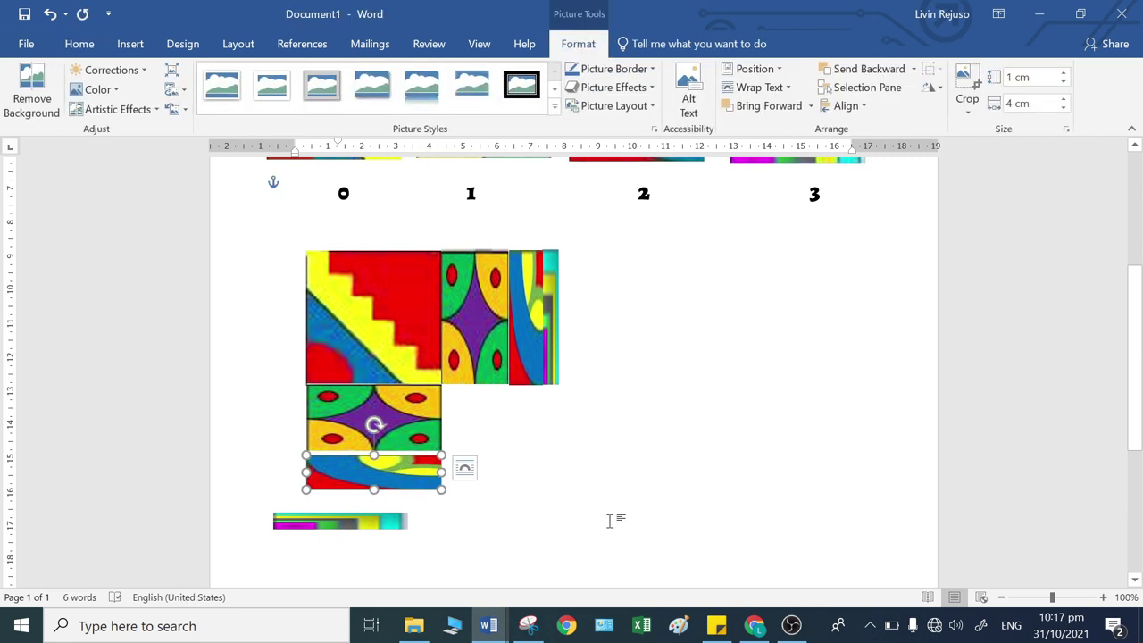
click(464, 468)
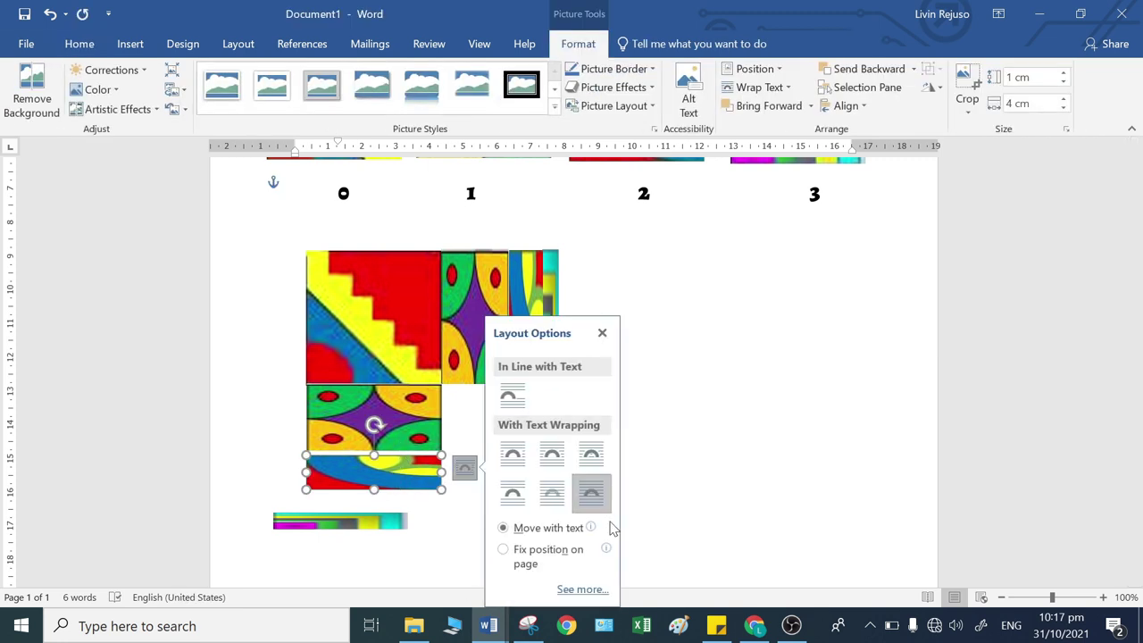
click(423, 520)
click(413, 486)
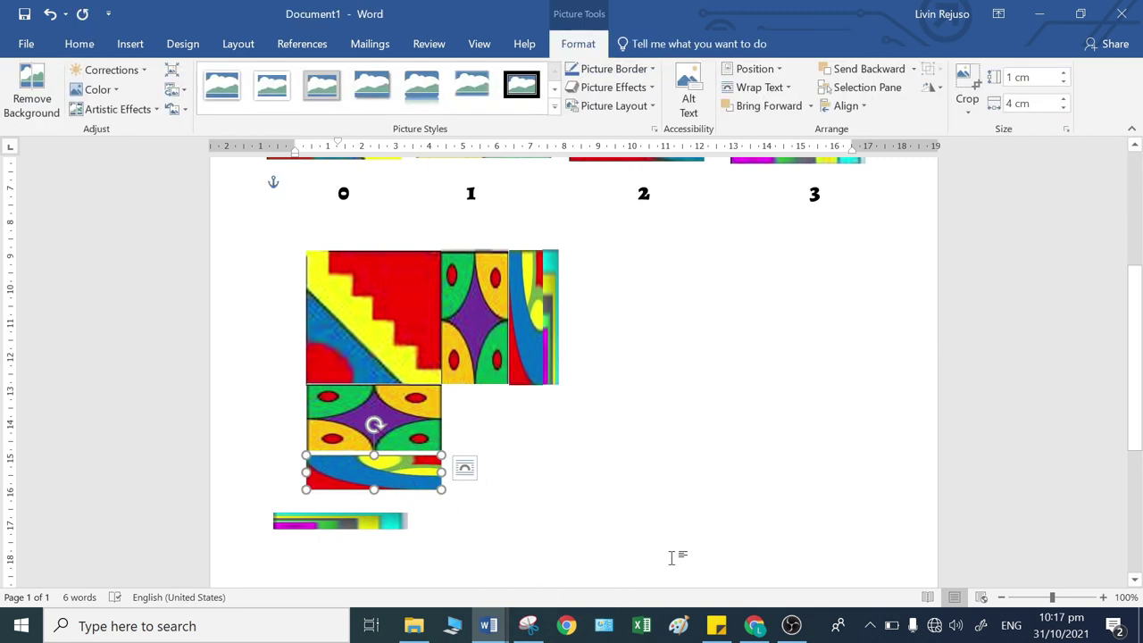
key(Up)
key(Up)
key(Up)
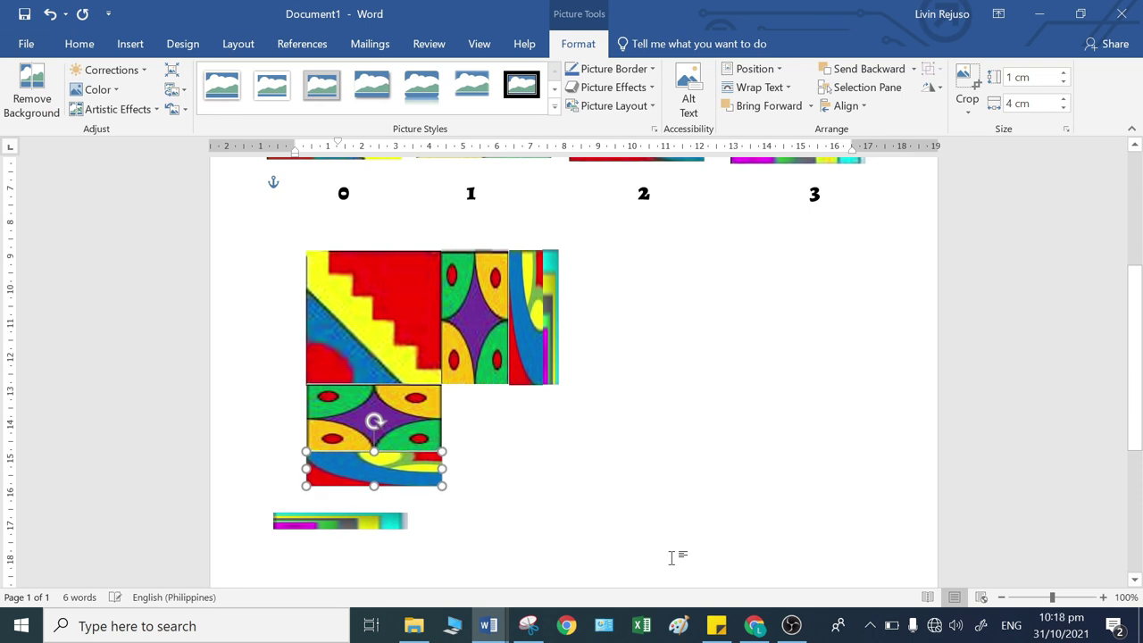
key(Down)
click(705, 561)
click(410, 464)
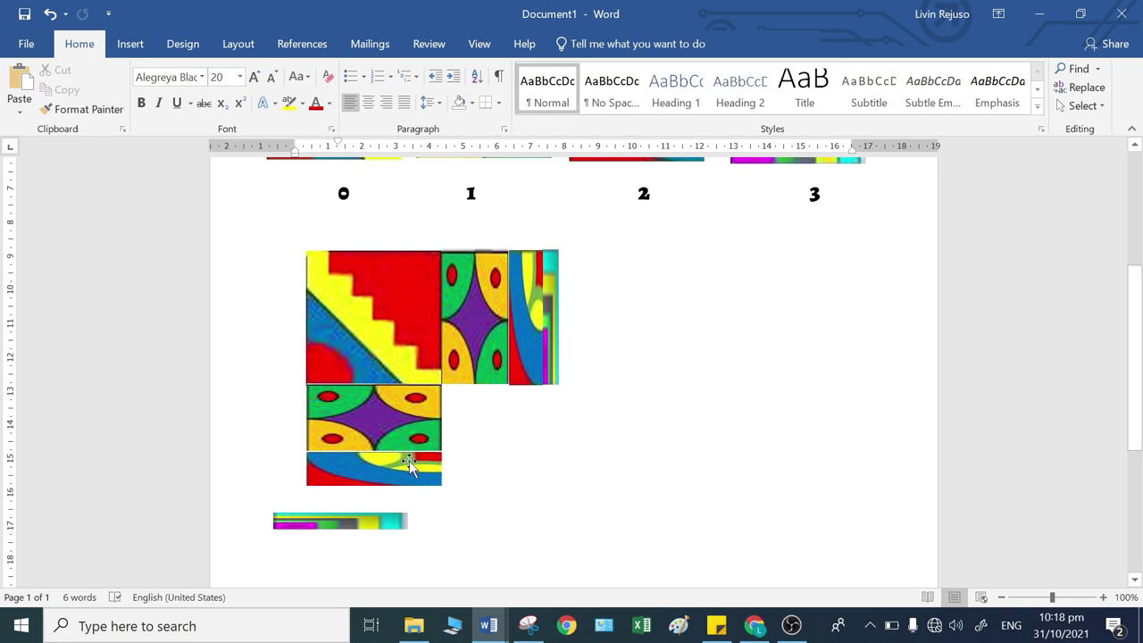
- Nudge the flattened design 1 strip and the blue arc strip below it slightly downward, keeping the two strips flush
click(399, 431)
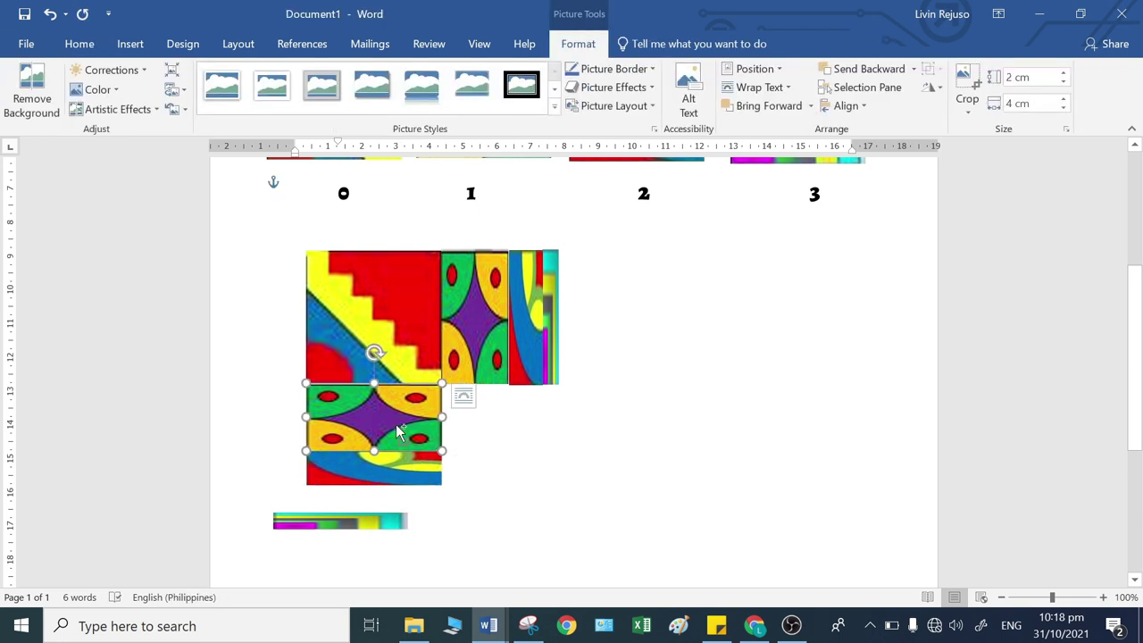
click(535, 459)
click(390, 479)
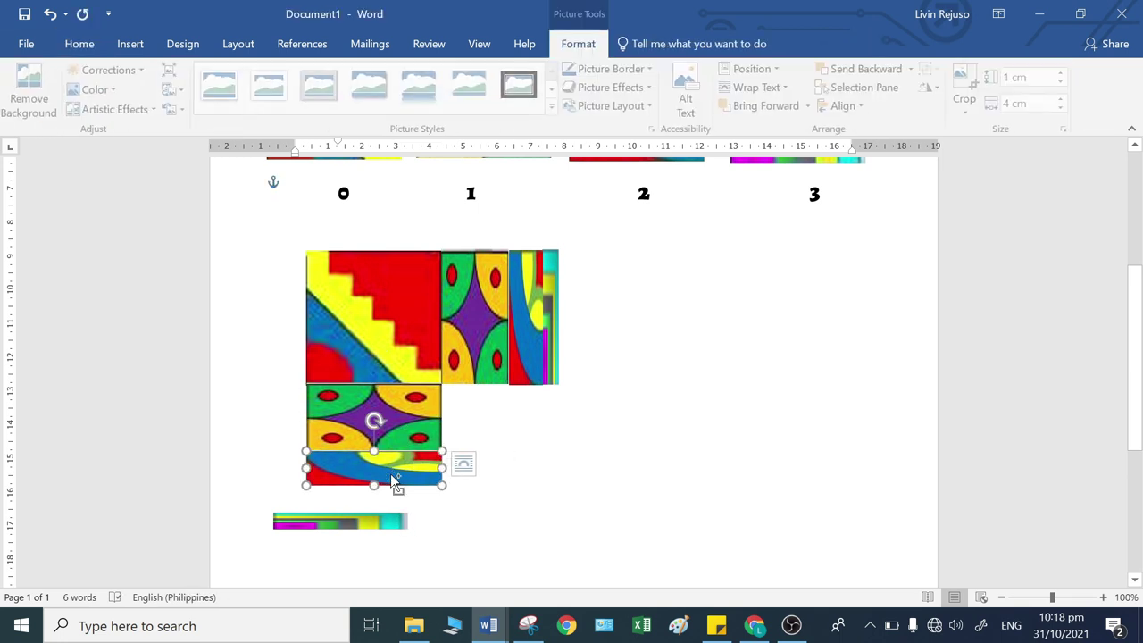
click(471, 503)
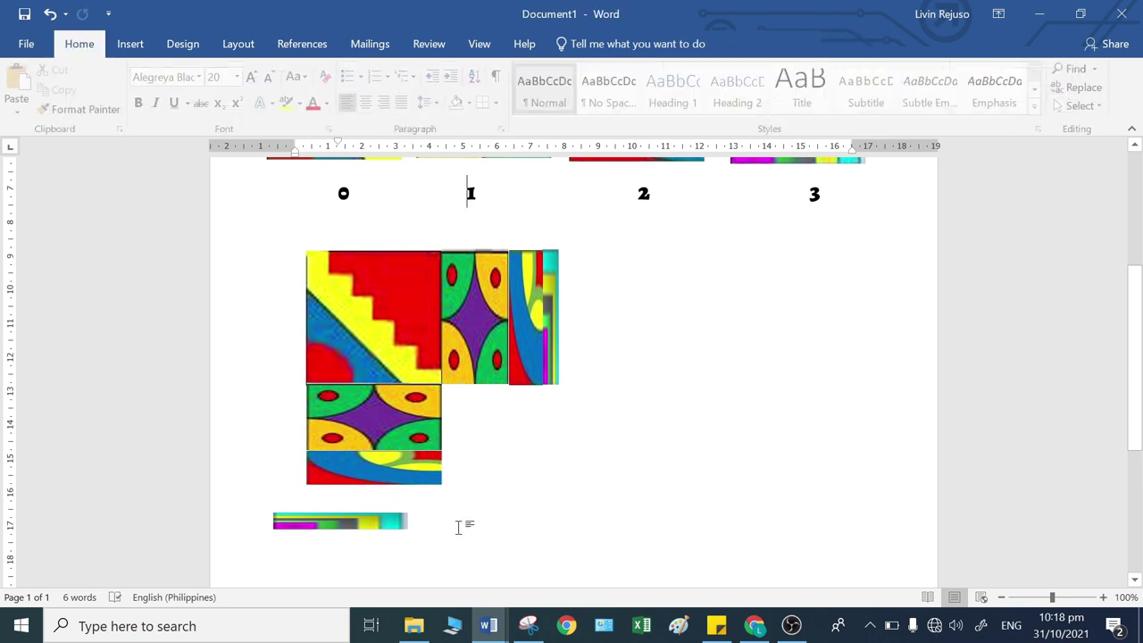
click(407, 431)
key(Down)
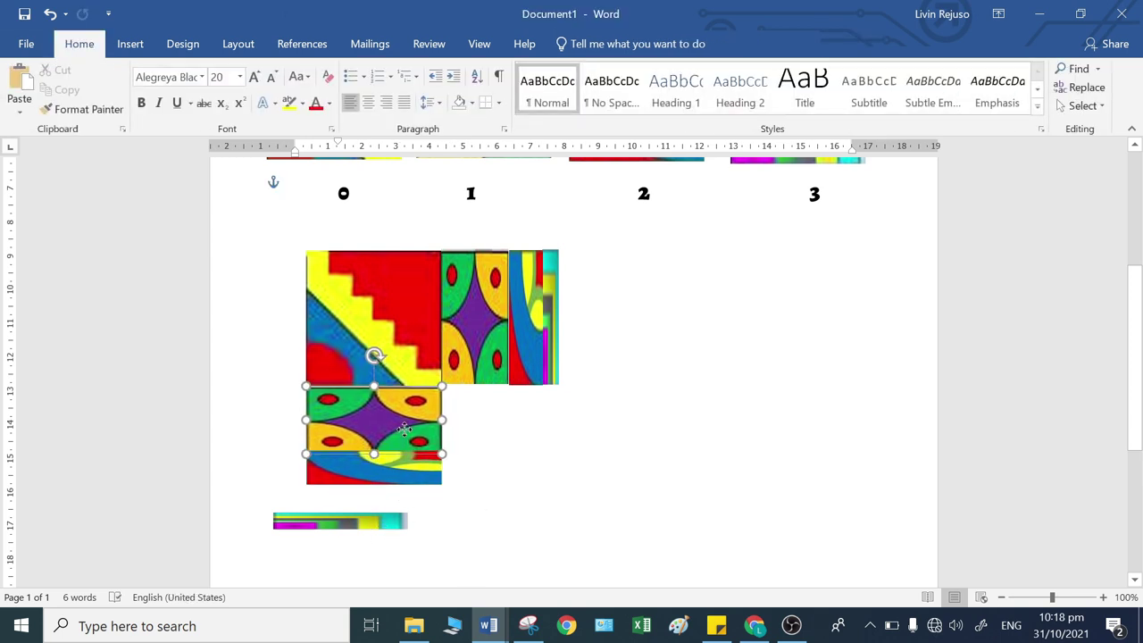
click(379, 476)
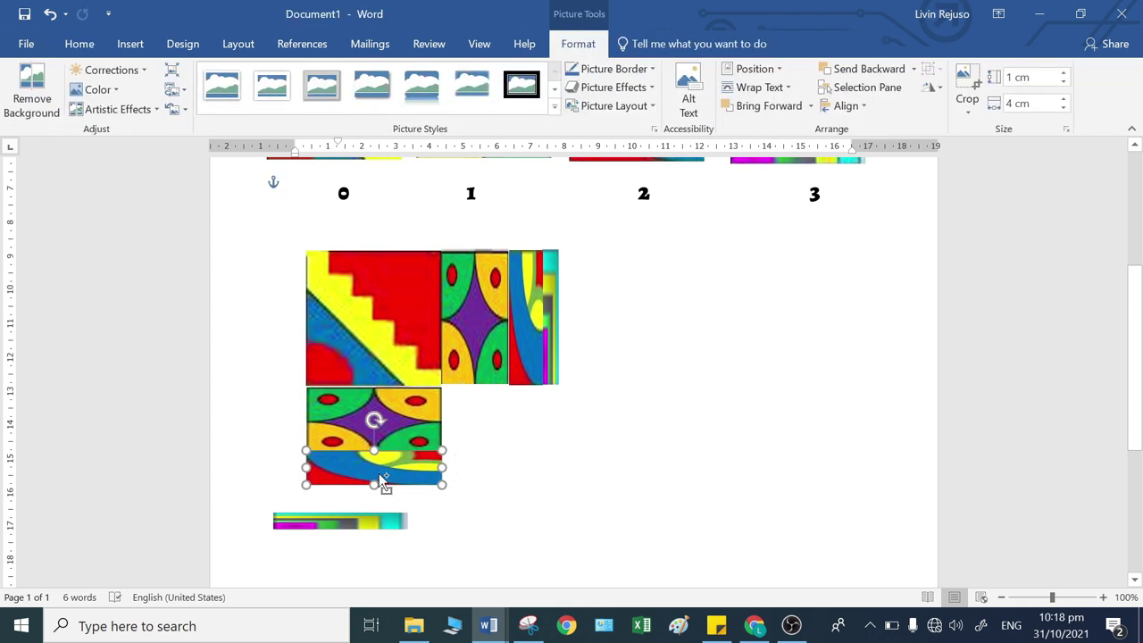
key(Down)
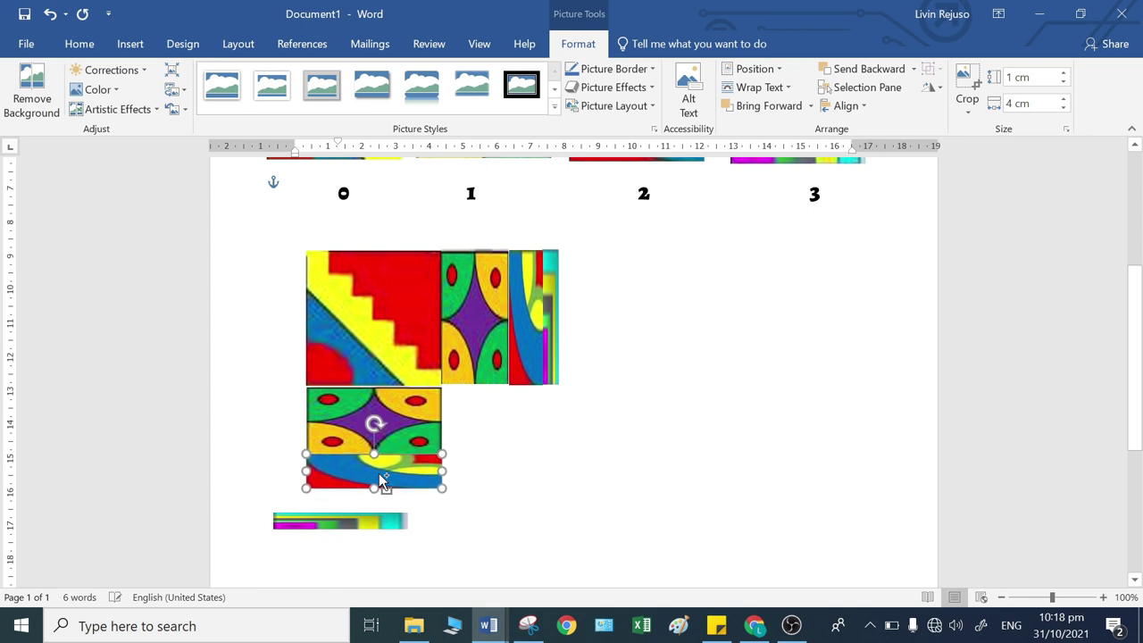
- Move the flattened nested-squares strip flush beneath the blue arc strip, aligned with the left edge of the column
drag(323, 526, 360, 499)
key(Left)
key(Left)
key(Left)
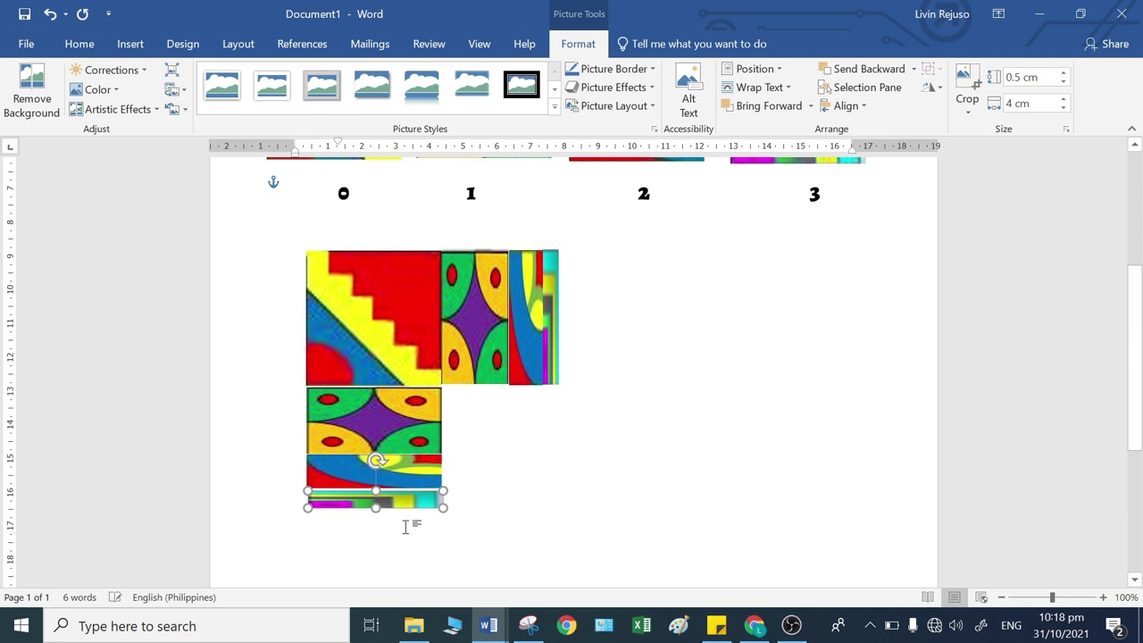
key(Up)
key(Up)
key(Up)
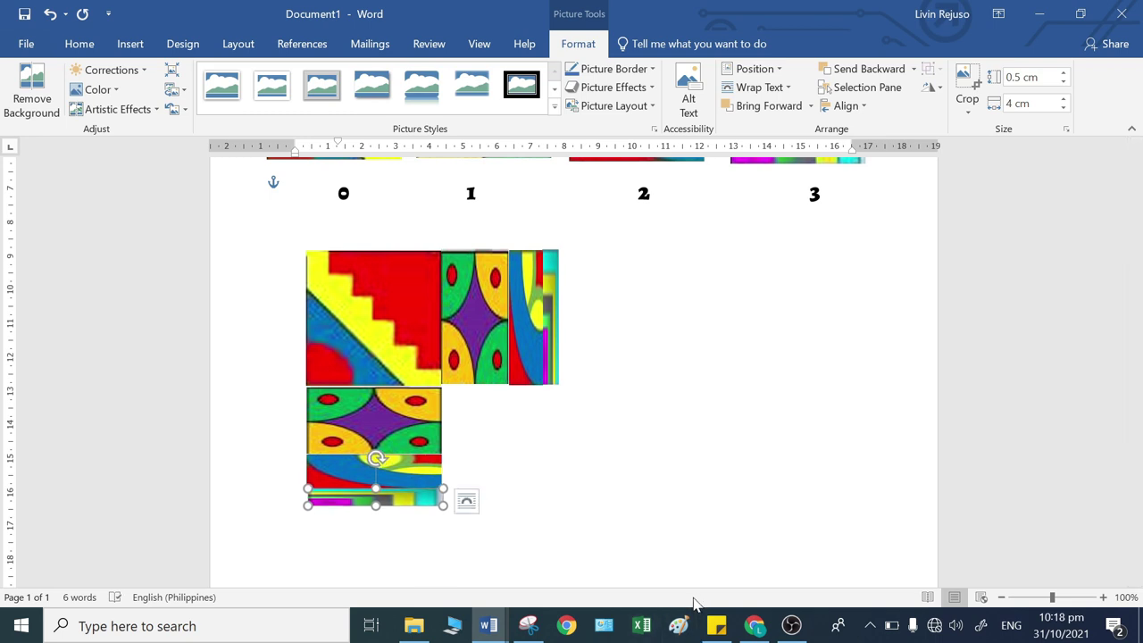
click(684, 531)
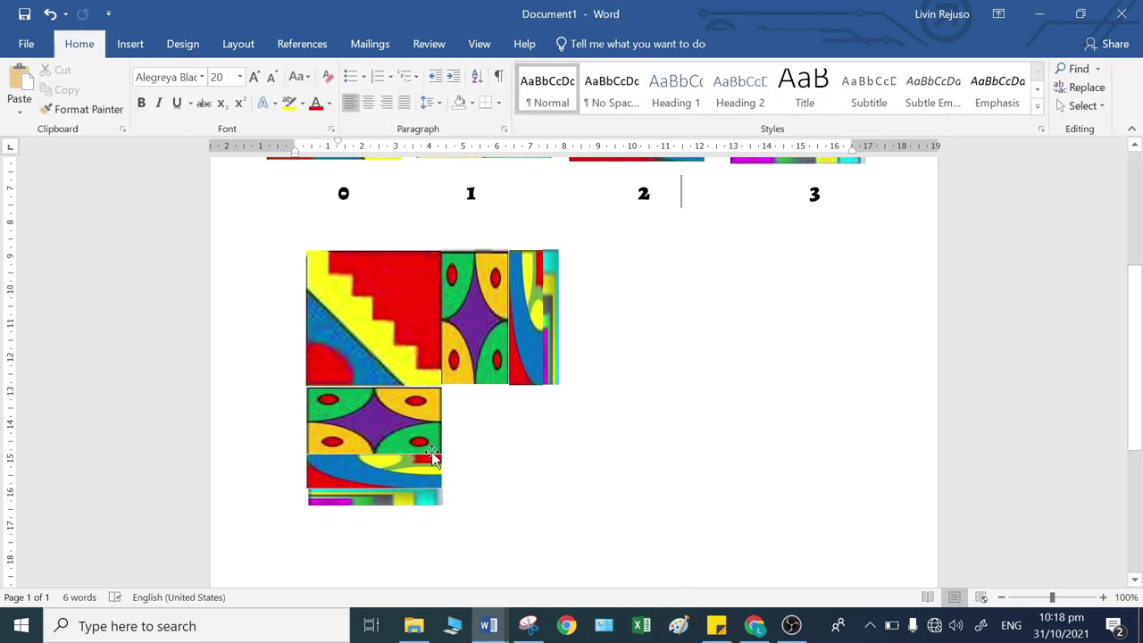
- Check the number grid in Document2, then copy the original staircase picture into the second row, beside the flattened design 1 strip
click(485, 630)
click(584, 571)
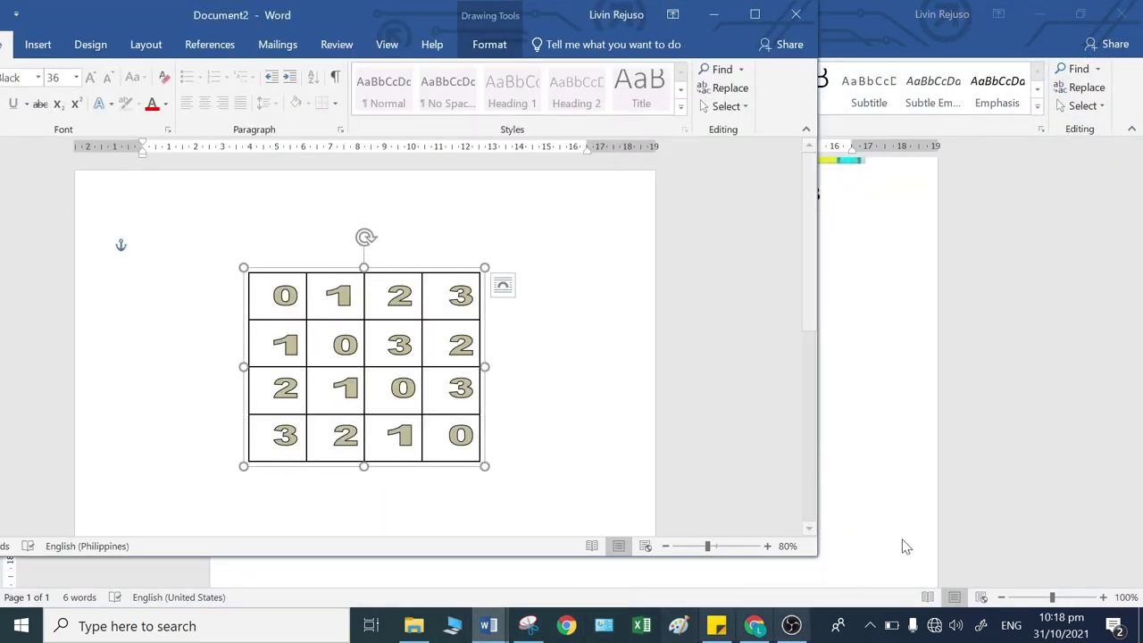
click(948, 526)
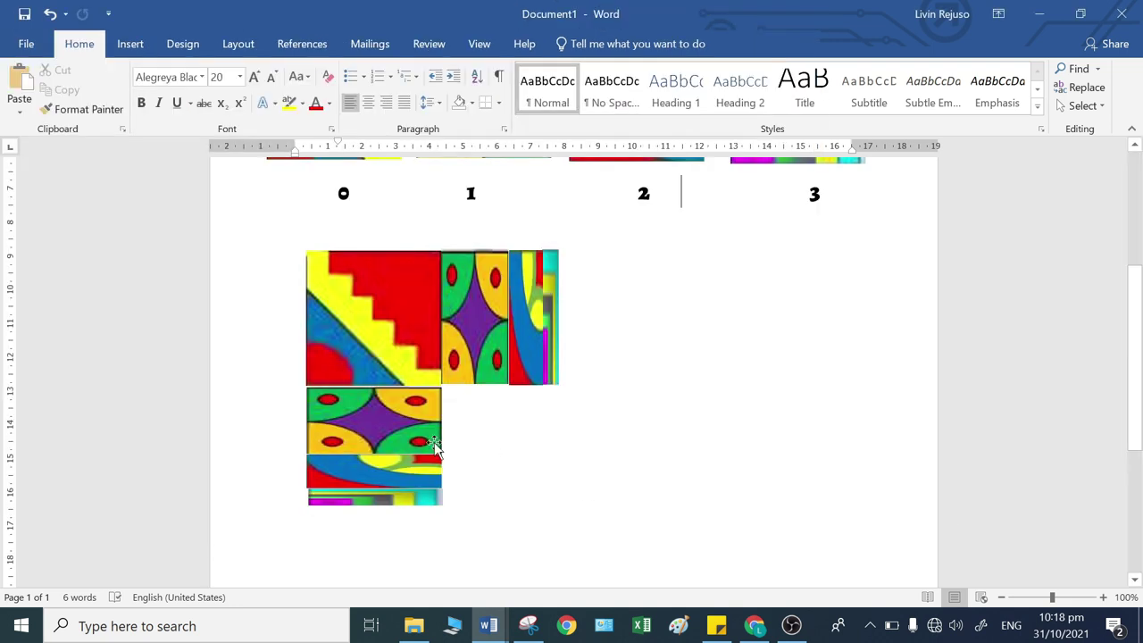
scroll(394, 276, up, 5)
click(377, 273)
drag(375, 274, 437, 366)
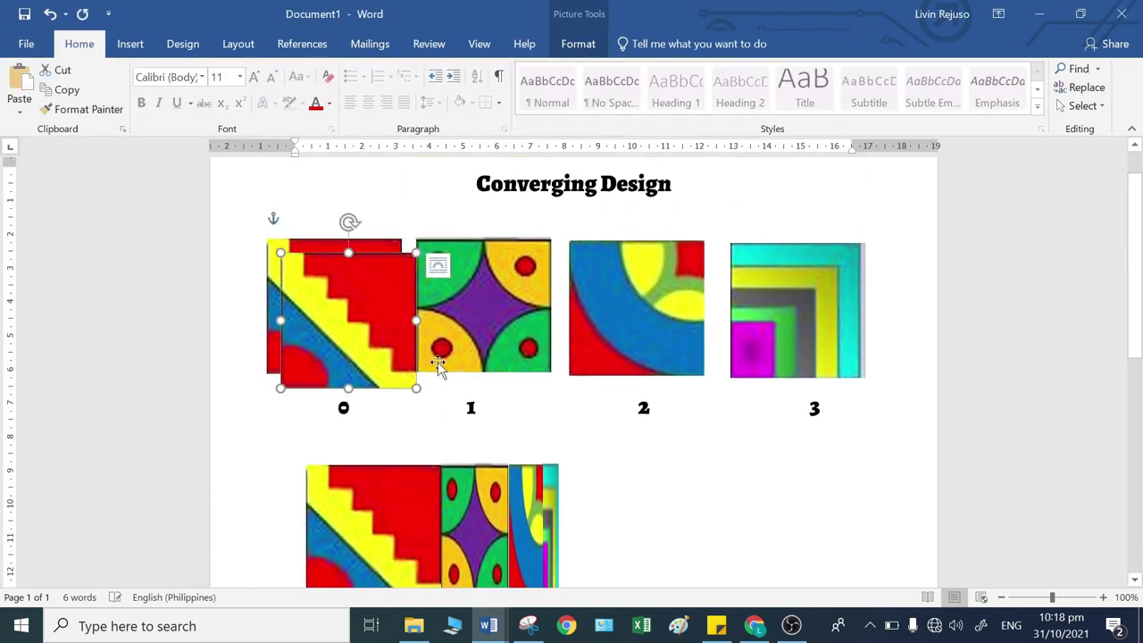
scroll(437, 366, down, 3)
drag(351, 191, 515, 538)
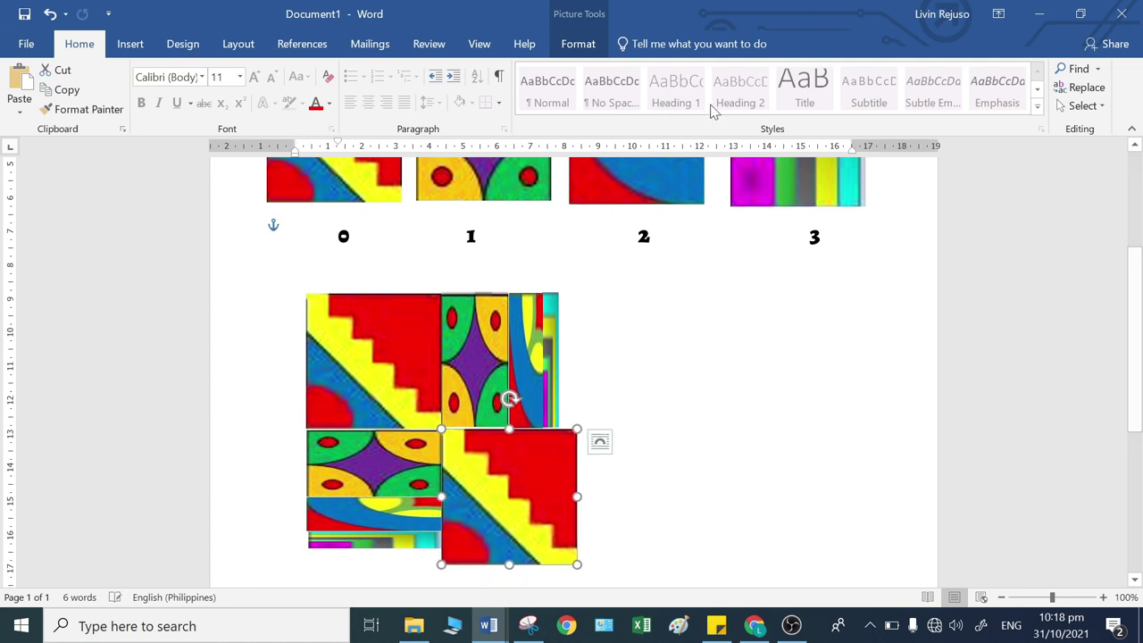
- Set the staircase copy's height and width to 2 cm and fit it against the design 1 strip in the second row
click(578, 44)
click(1032, 82)
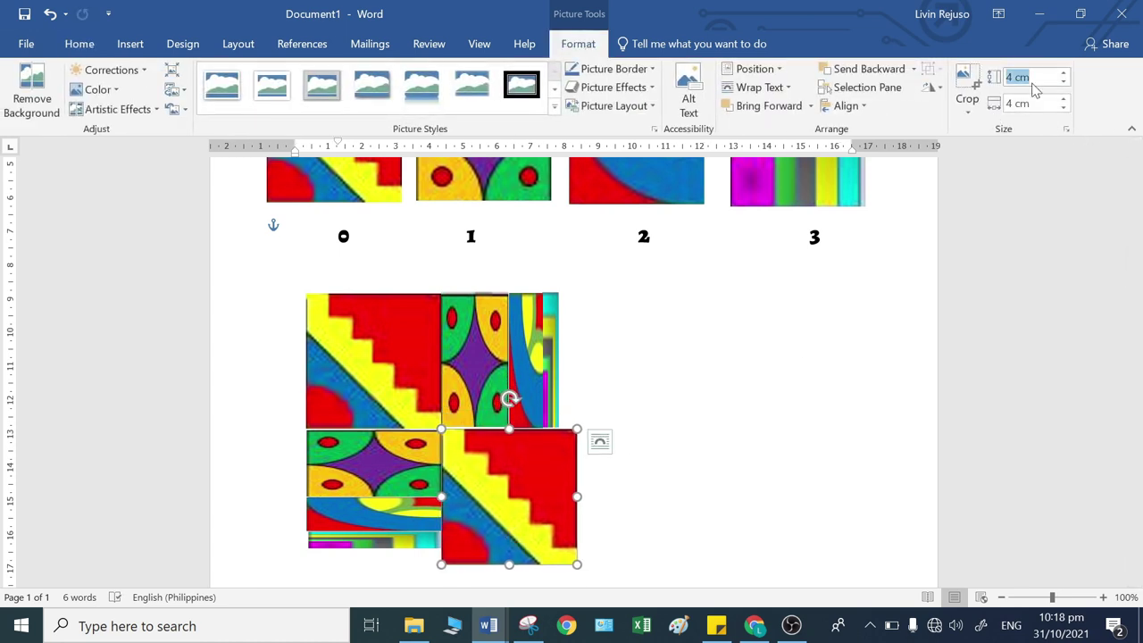
text(2)
key(Tab)
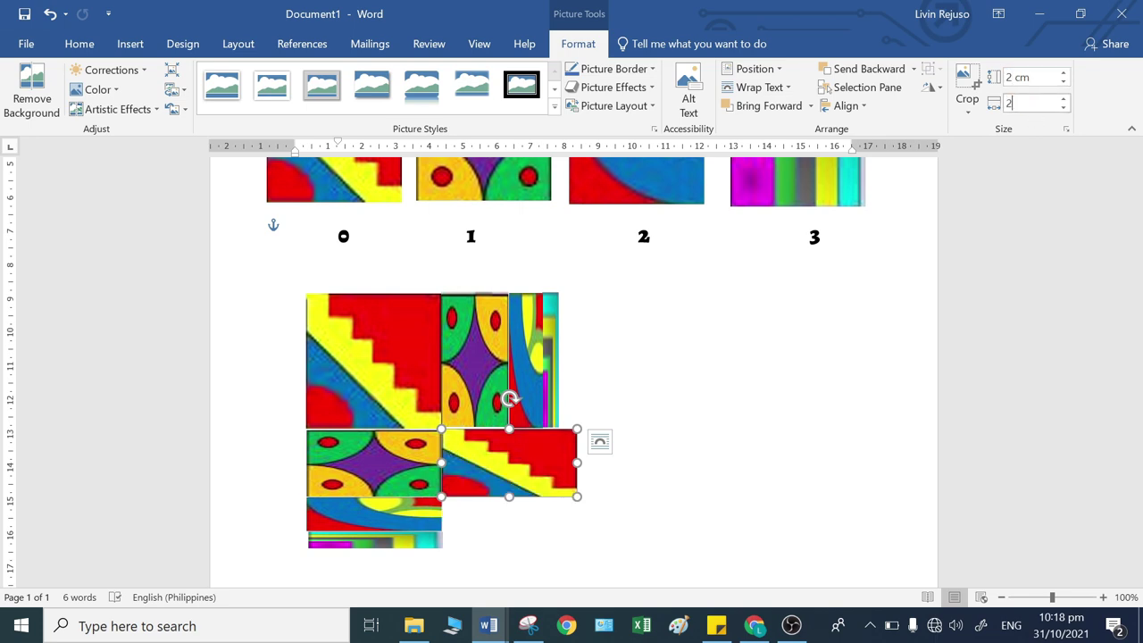
text(2)
key(Return)
click(857, 406)
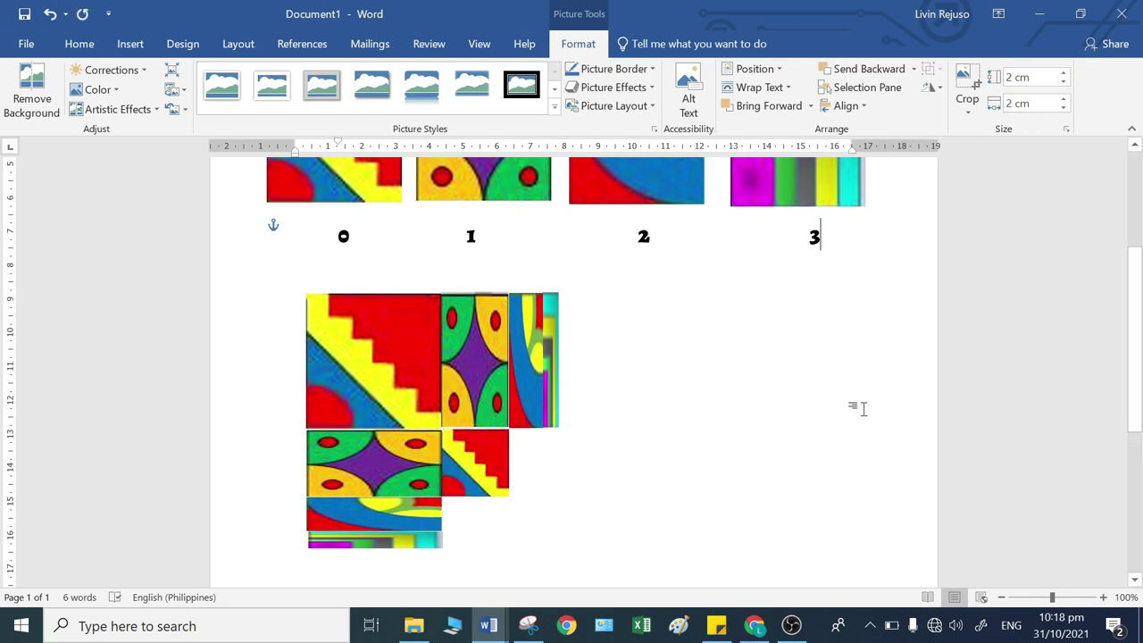
click(489, 480)
drag(489, 480, 524, 456)
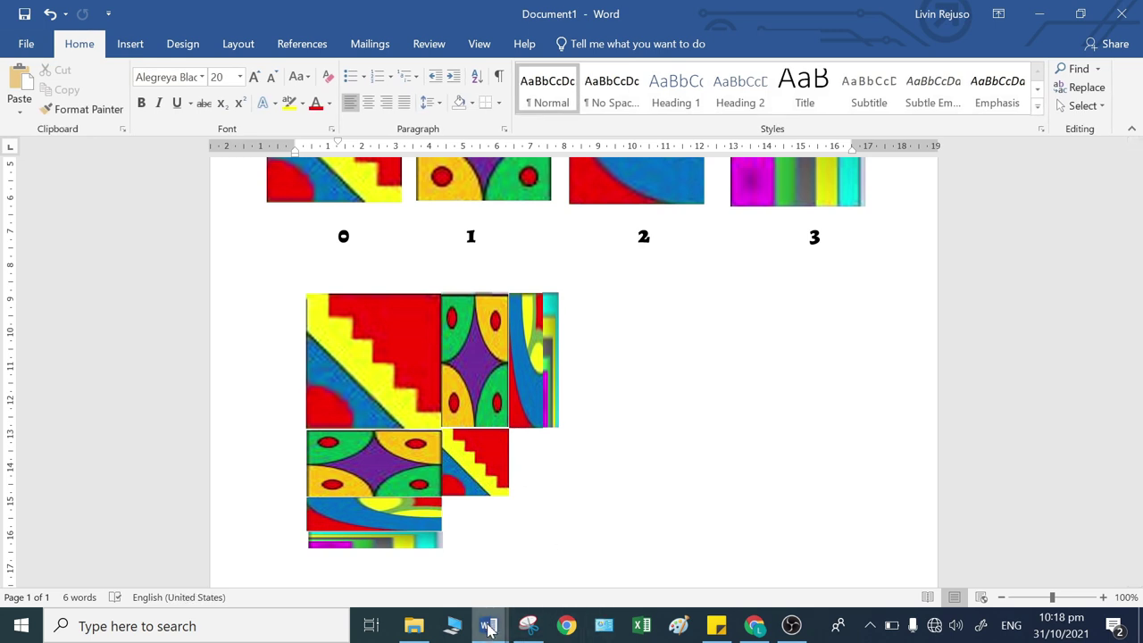
- Check the number grid in Document2, then copy the original nested-squares and blue arc pictures into the empty area beside the artwork
mouse_move(487, 625)
key(super+Tab)
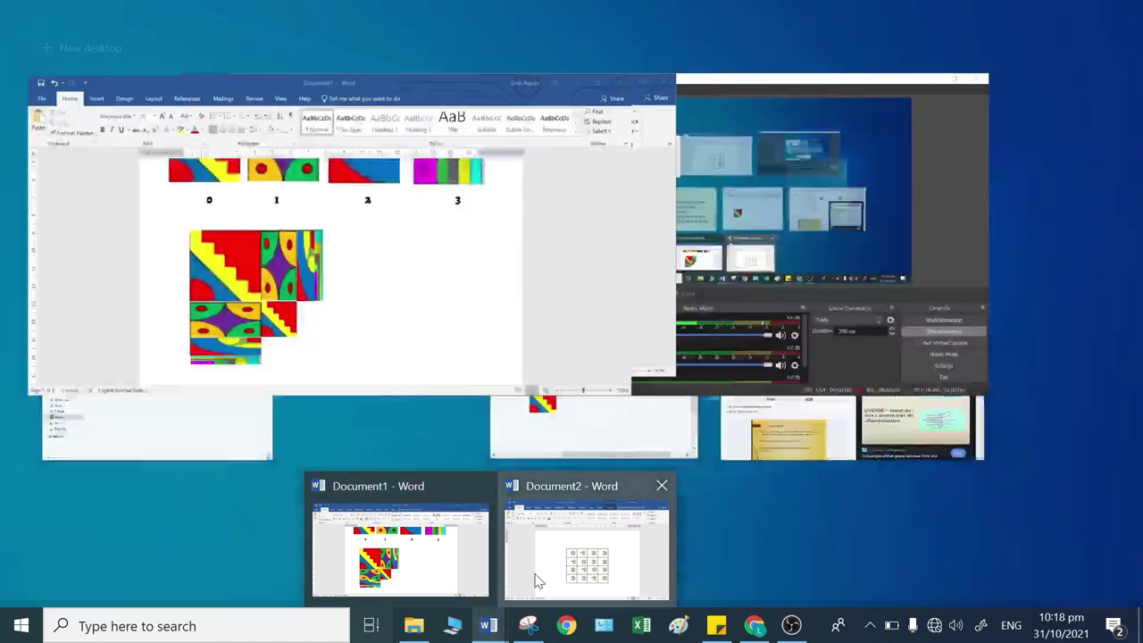
click(537, 581)
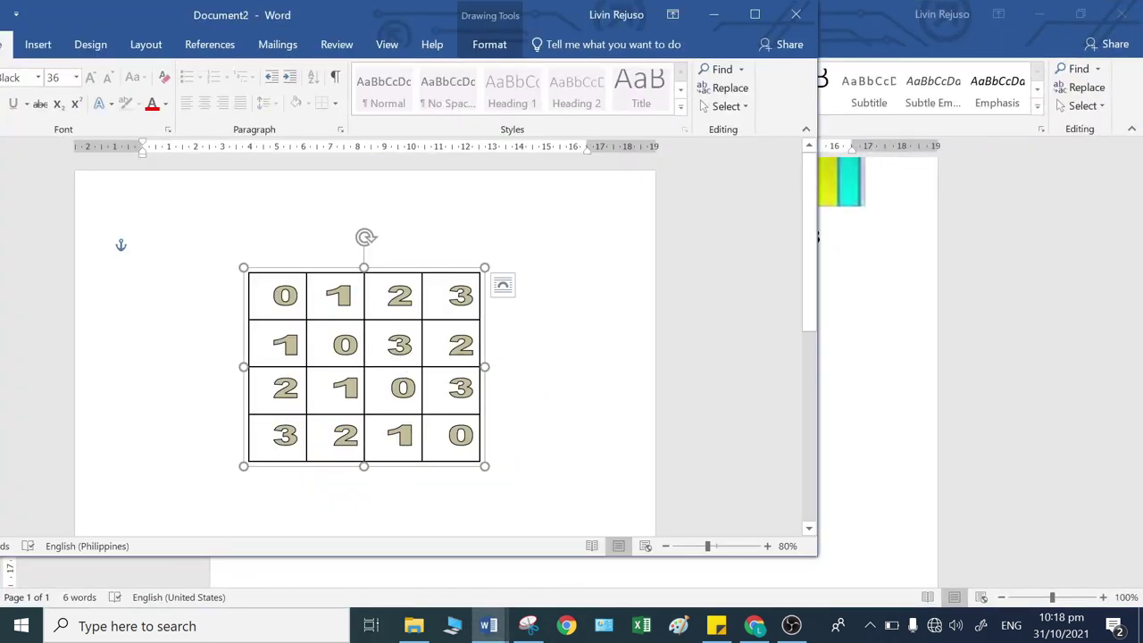
click(1069, 431)
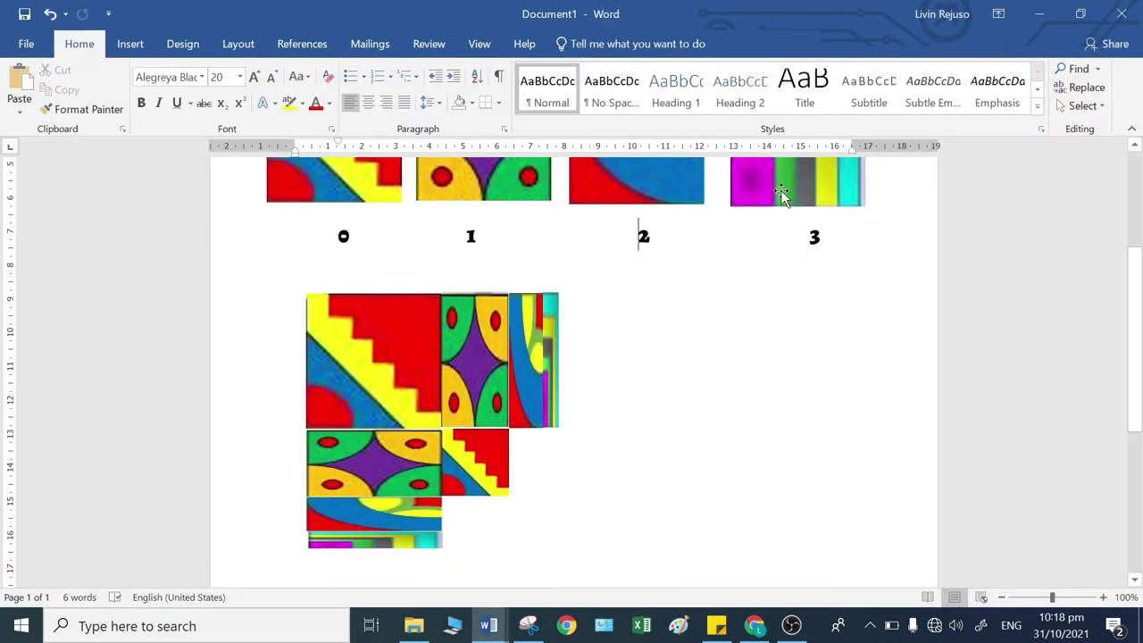
click(781, 193)
key(ctrl+d)
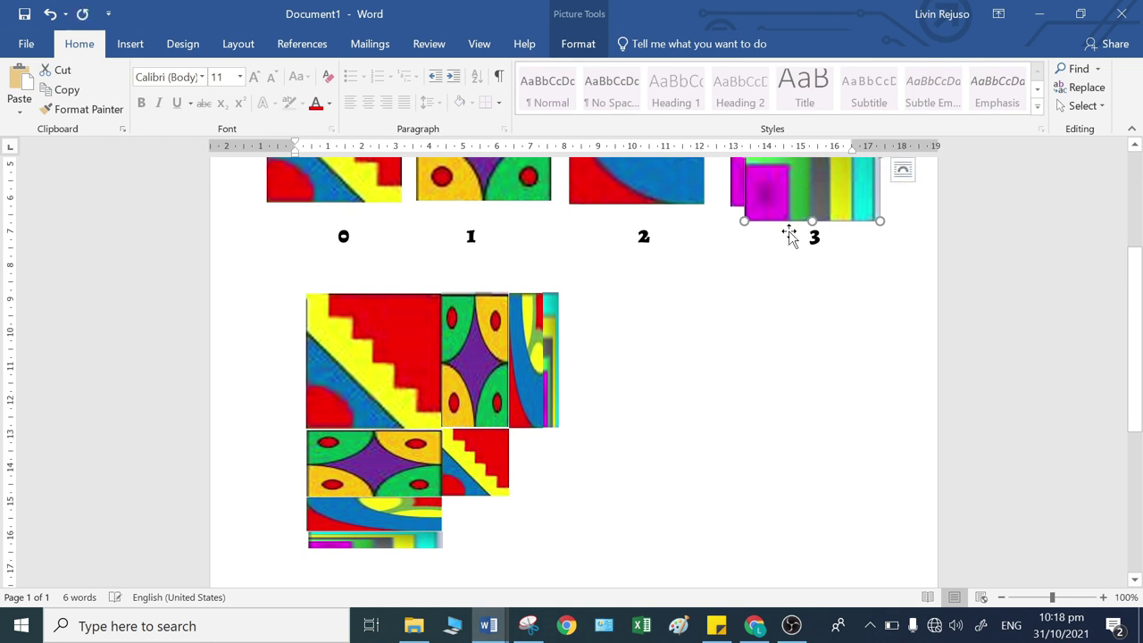
drag(796, 181, 638, 504)
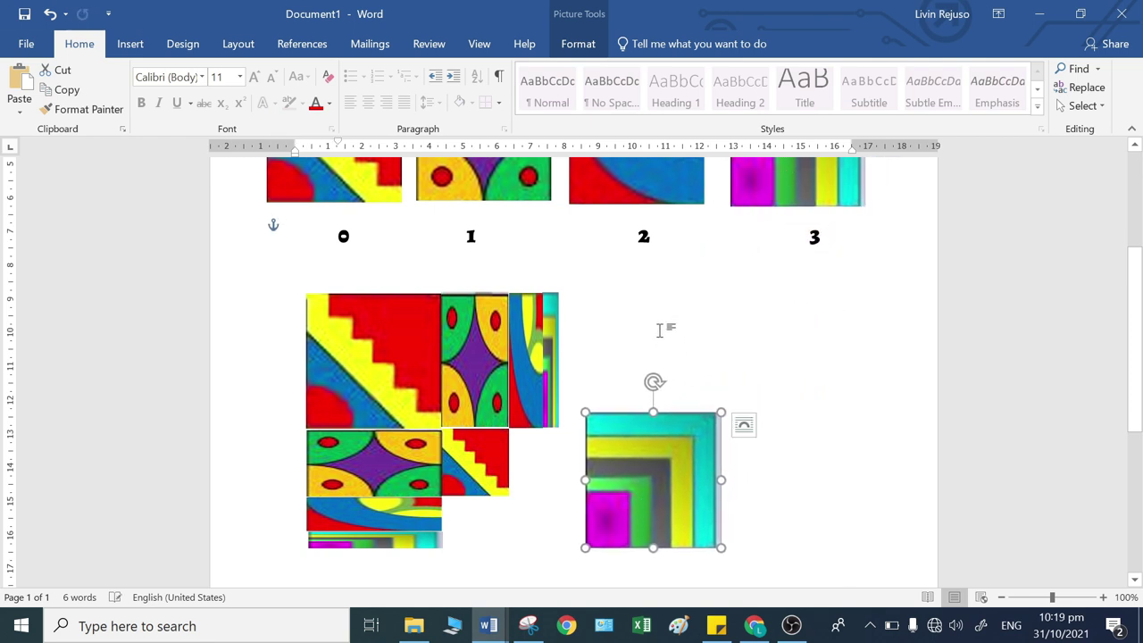
click(635, 184)
drag(635, 185, 855, 330)
- Move the nested-squares copy beside the small staircase in the second row and set its width to 1 cm and height to 2 cm
click(643, 521)
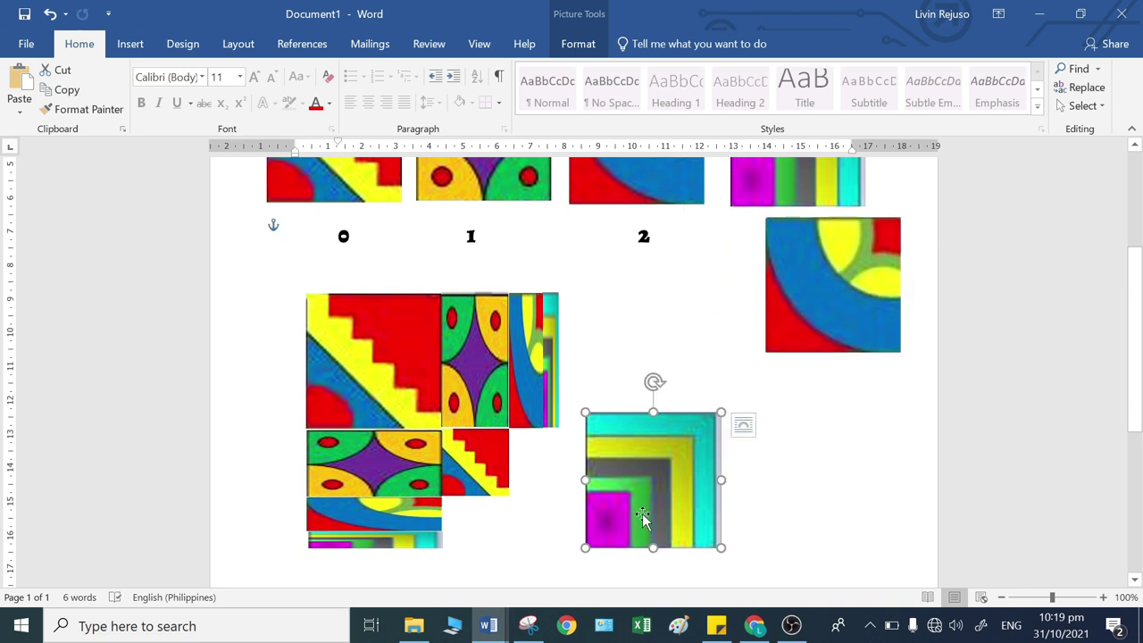
drag(642, 521, 556, 518)
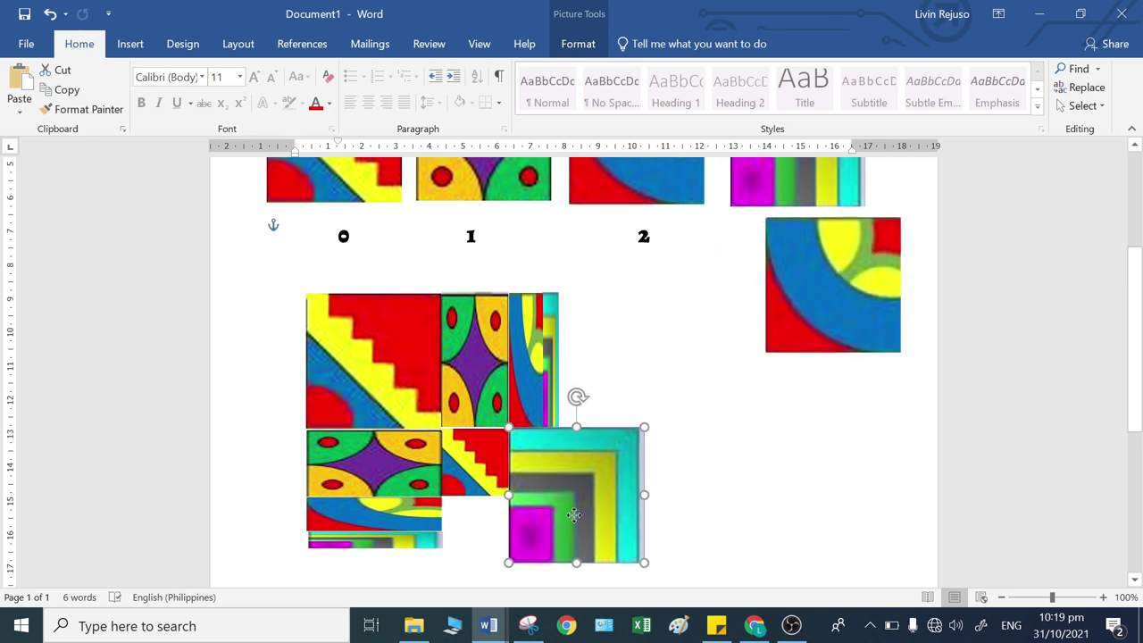
click(580, 44)
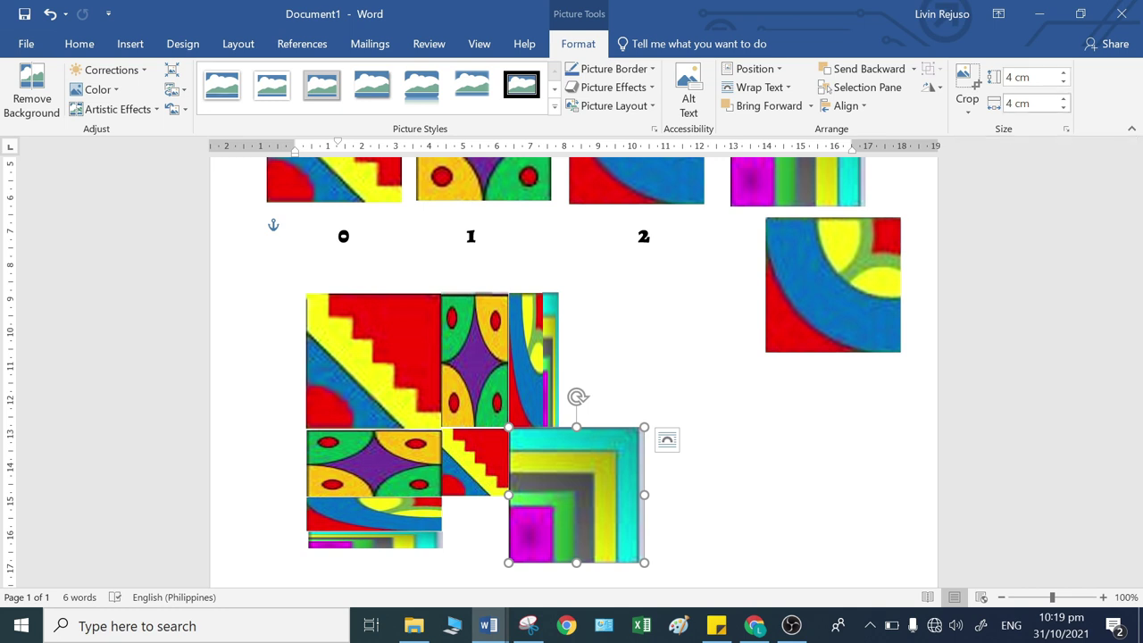
click(1040, 103)
text(1)
key(Return)
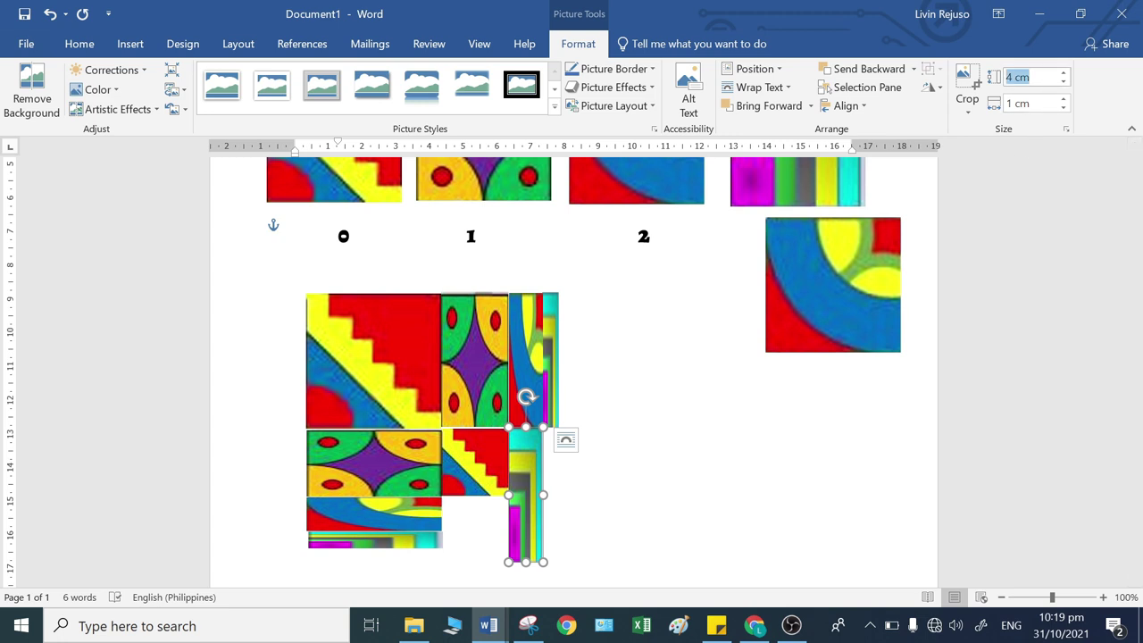
text(2)
key(Return)
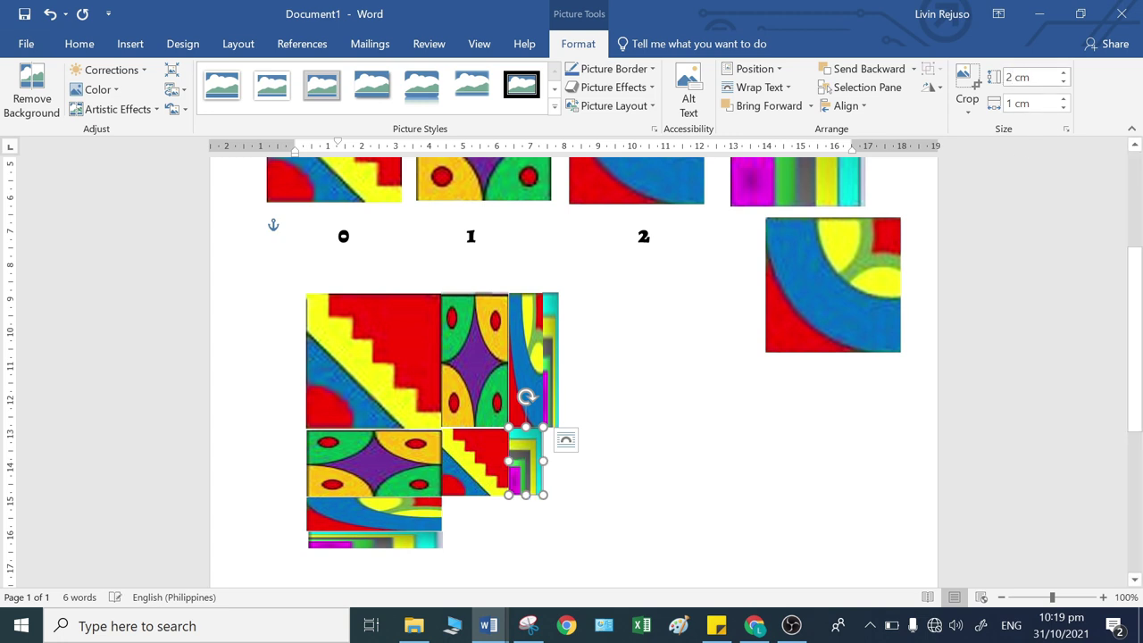
- Move the blue arc copy to the end of the second row and set its height to 2 cm and width to 0.5 cm
click(692, 483)
drag(872, 311, 560, 505)
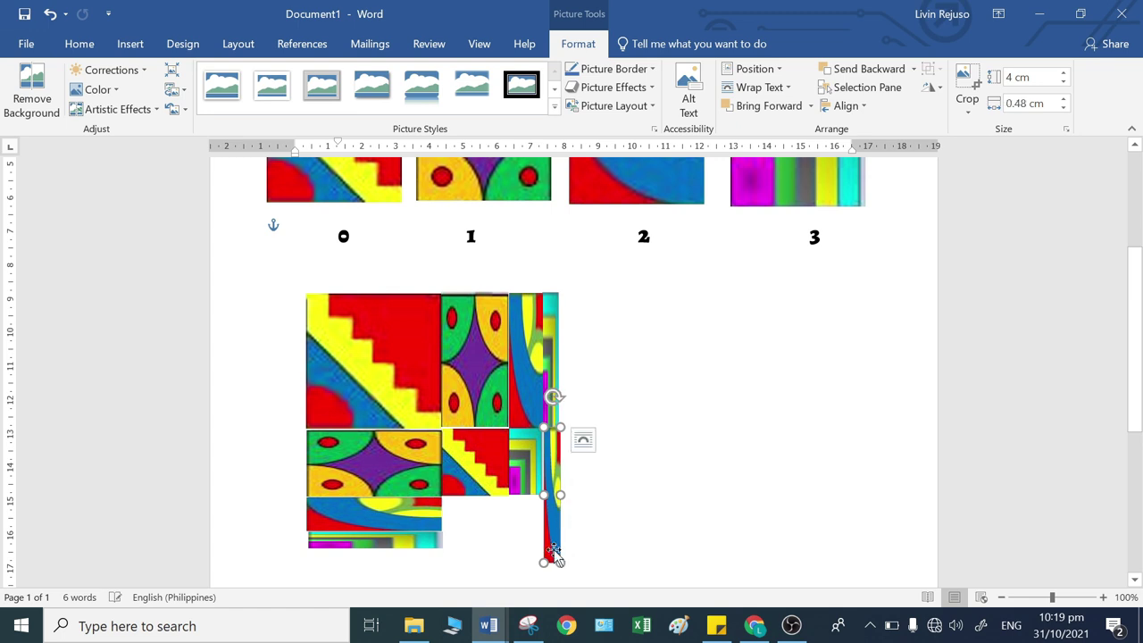
drag(558, 563, 553, 497)
click(1024, 77)
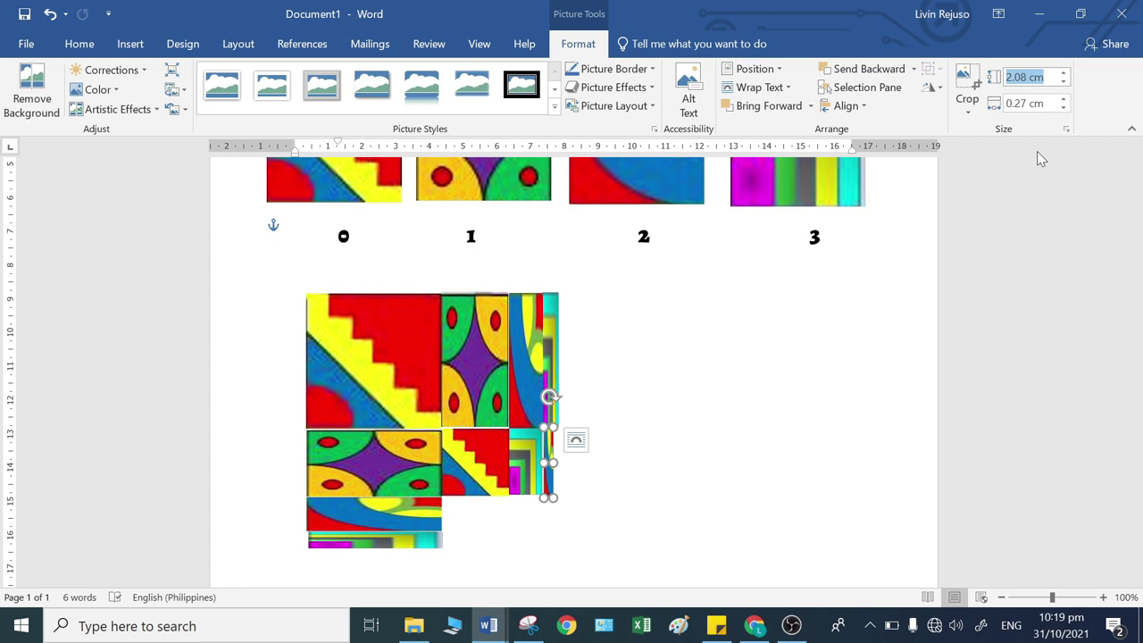
text(2)
key(Tab)
text(0.5)
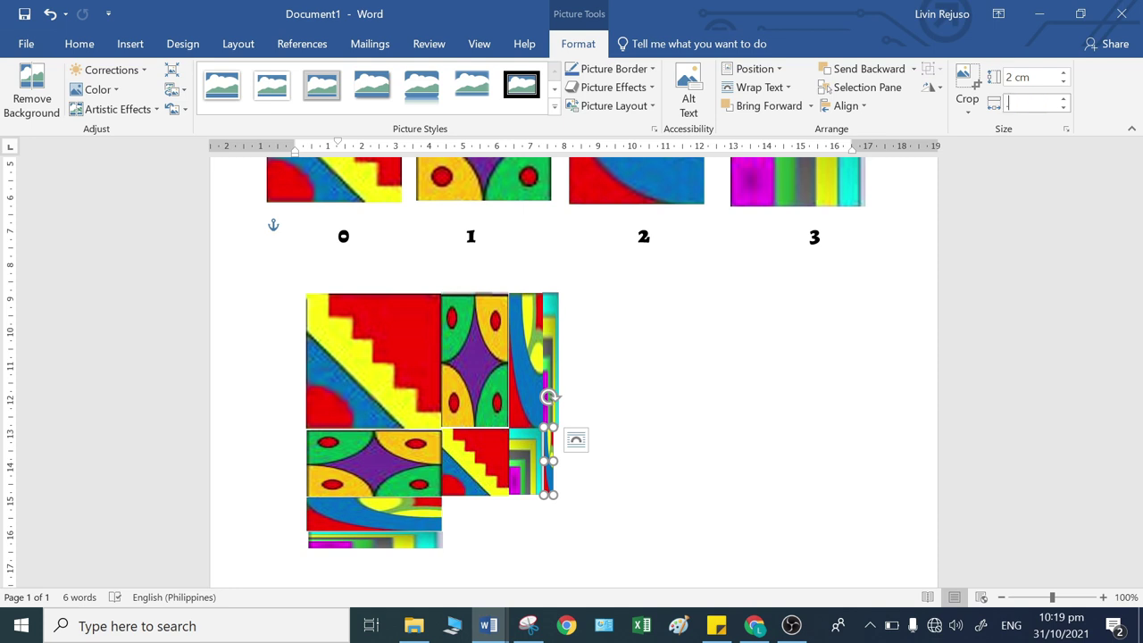
key(Return)
click(684, 403)
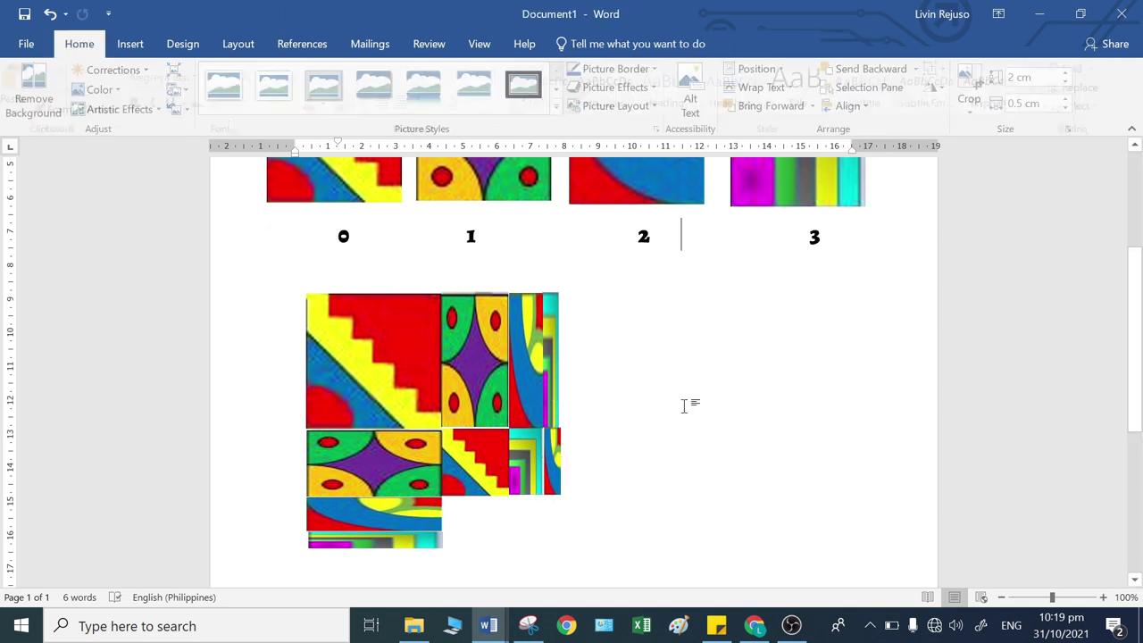
- Nudge the small nested-squares and narrow blue arc pictures left to close the gaps in the second row
click(538, 469)
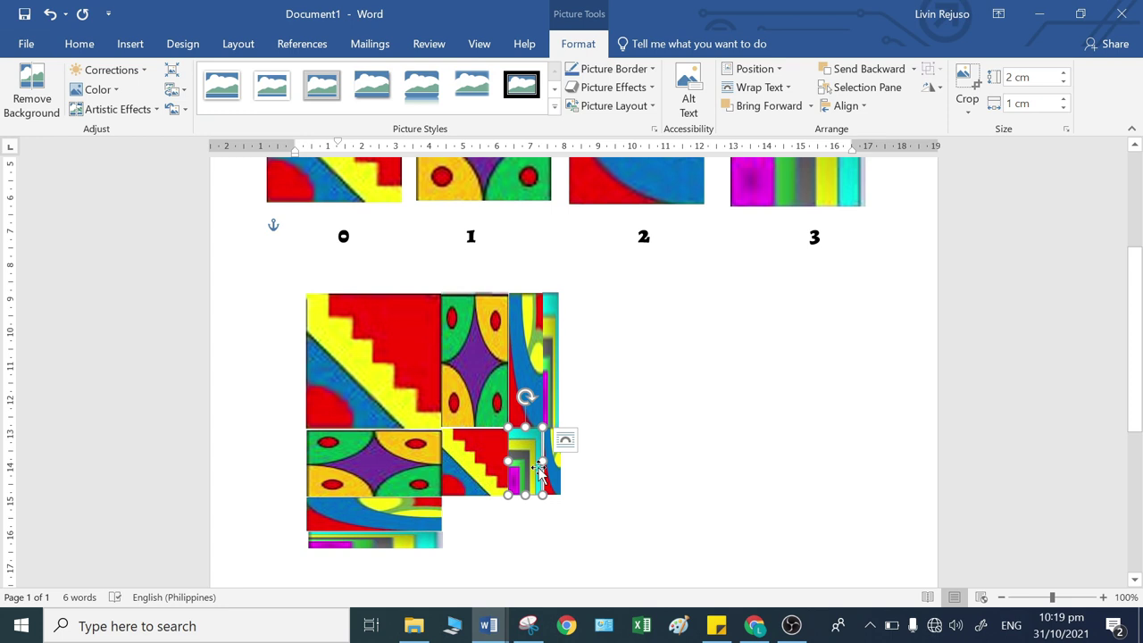
click(714, 512)
click(548, 478)
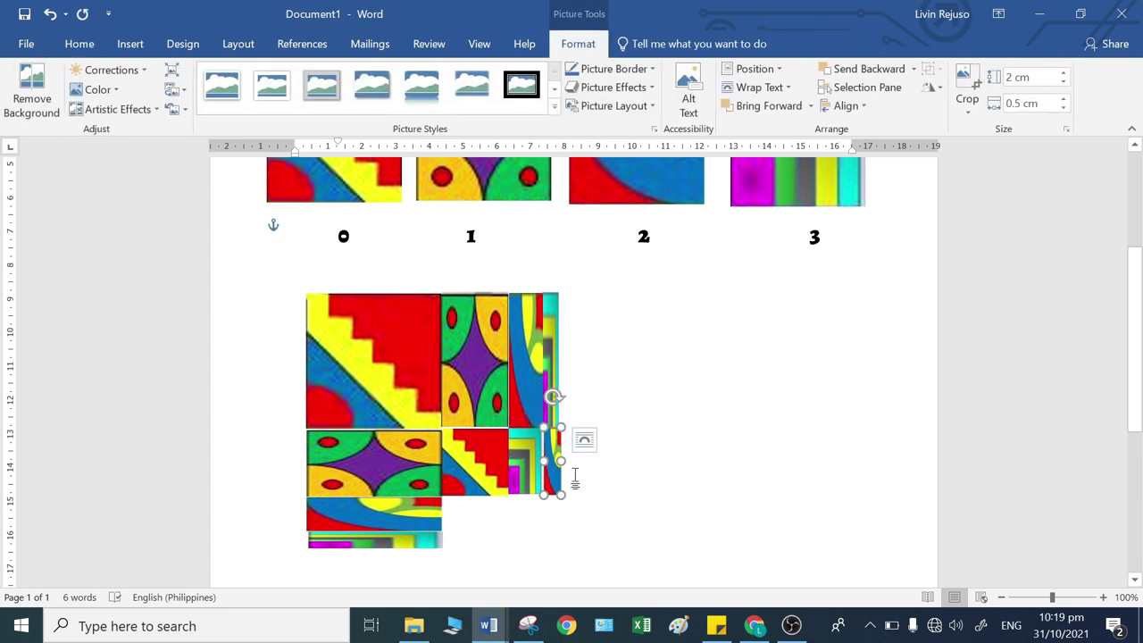
key(Left)
key(ctrl)
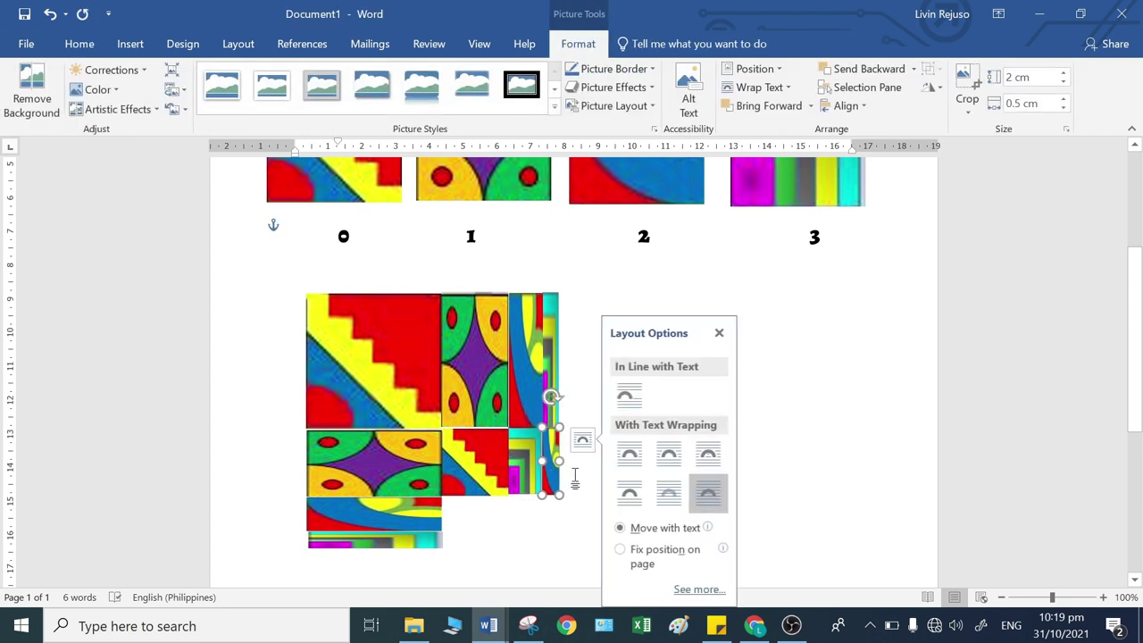
click(576, 477)
scroll(629, 460, down, 1)
scroll(629, 460, down, 1)
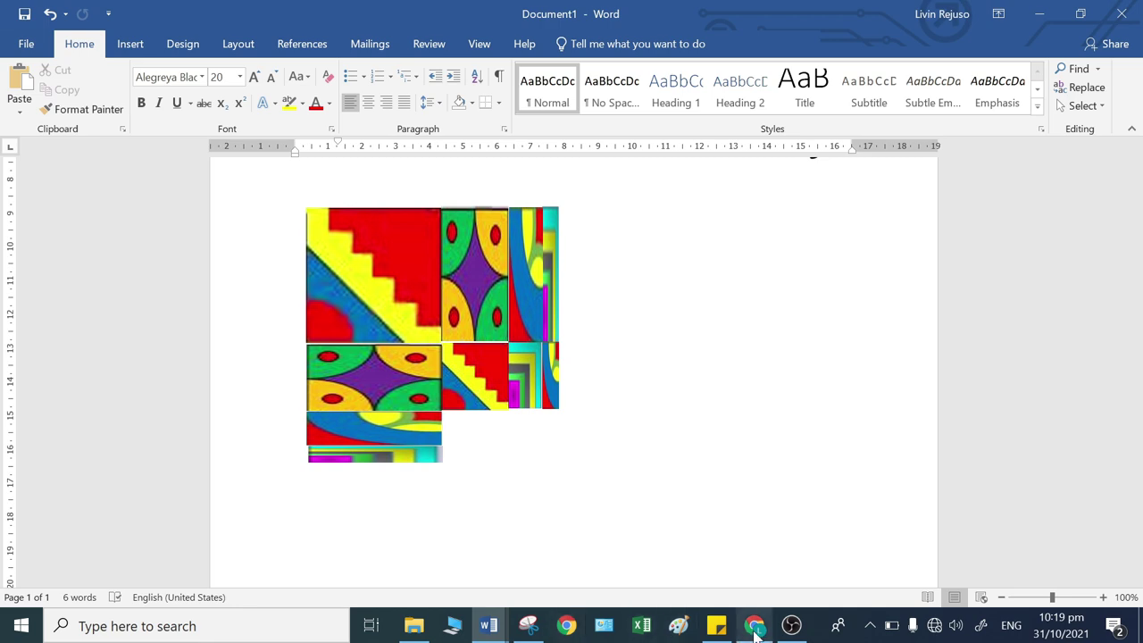
- Check the number grid in Document2, then copy the original purple star (1) and blue arc (2) pictures into the space around the artwork
mouse_move(497, 629)
click(579, 574)
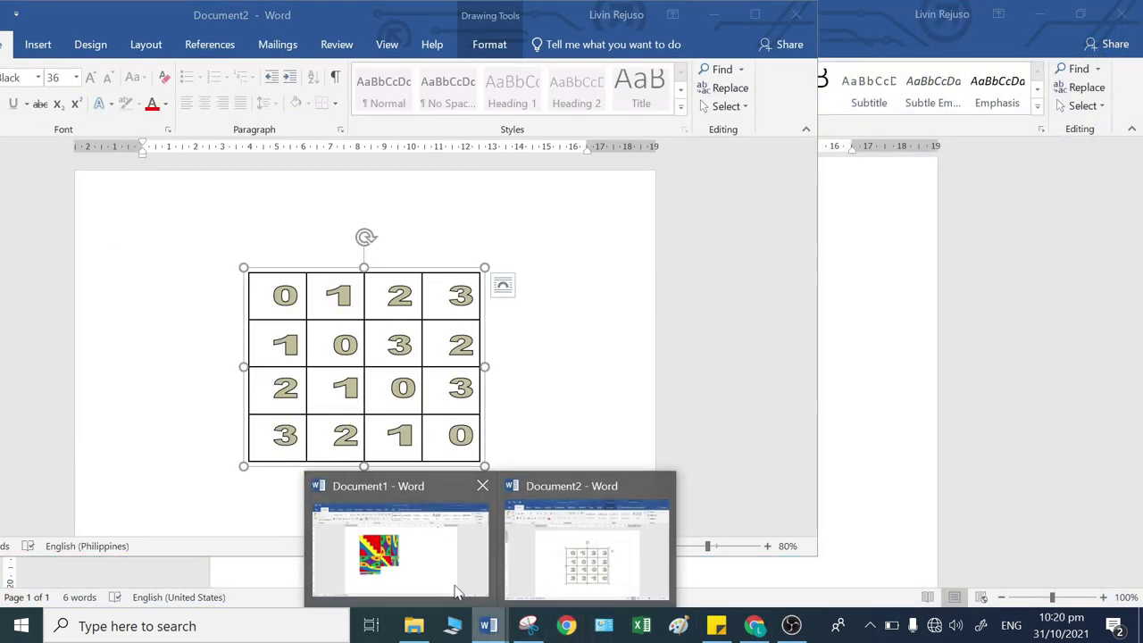
click(457, 592)
scroll(639, 382, up, 5)
click(493, 321)
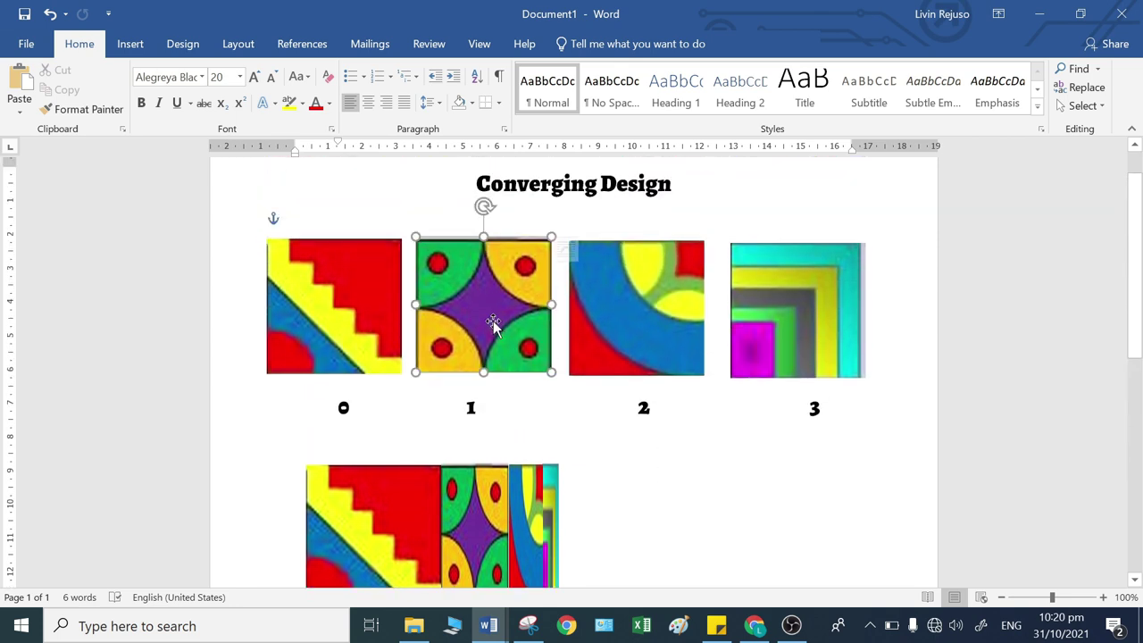
drag(493, 320, 578, 336)
scroll(639, 336, down, 3)
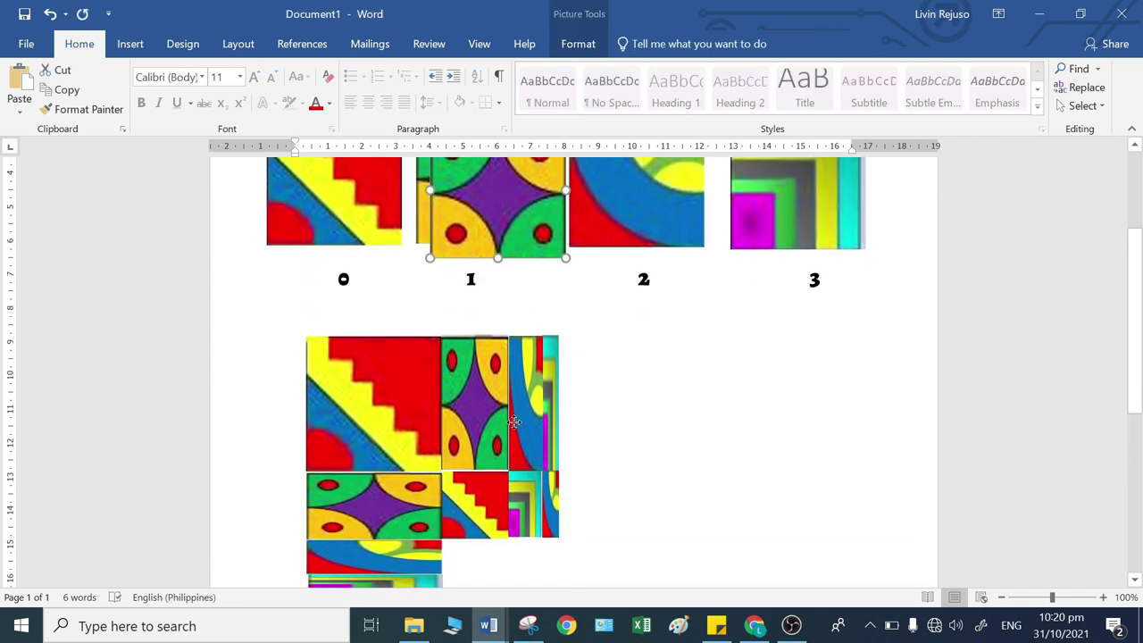
drag(506, 223, 506, 554)
drag(644, 233, 765, 503)
- Move the purple star copy into the third row beside the wide blue arc and set its height to 1 cm and width to 2 cm
scroll(623, 475, down, 3)
drag(541, 382, 549, 449)
click(594, 45)
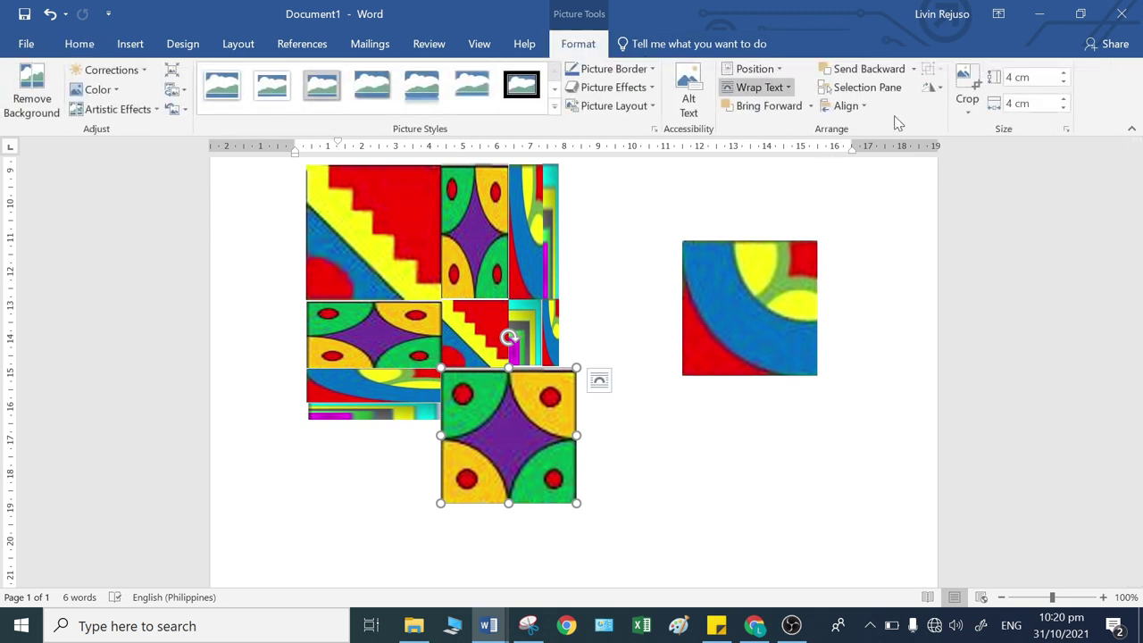
click(1017, 77)
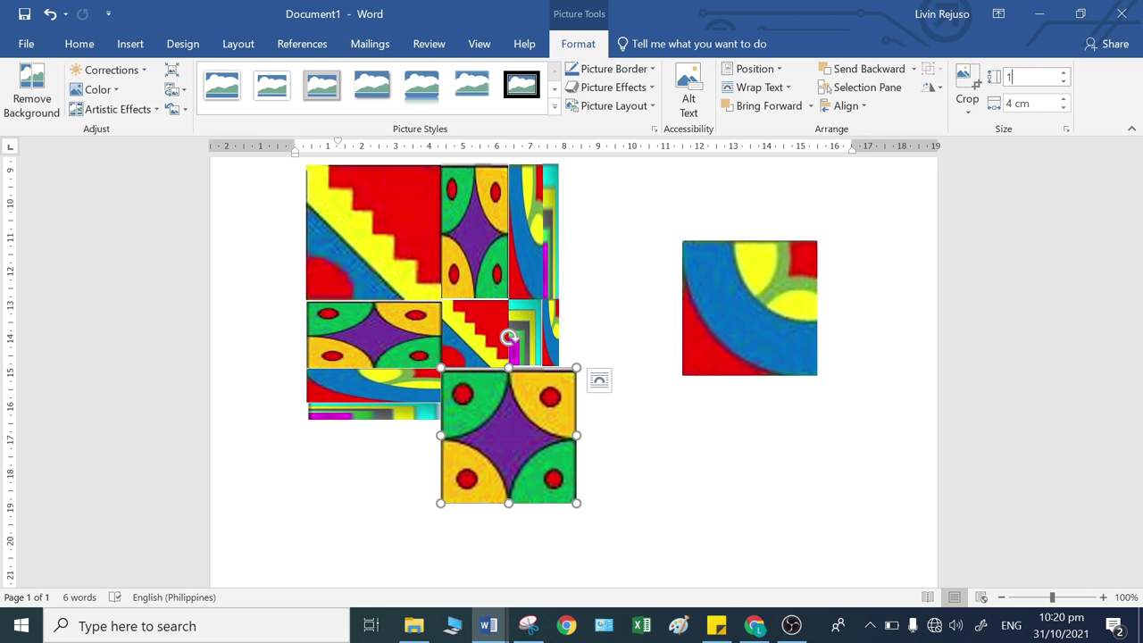
key(Tab)
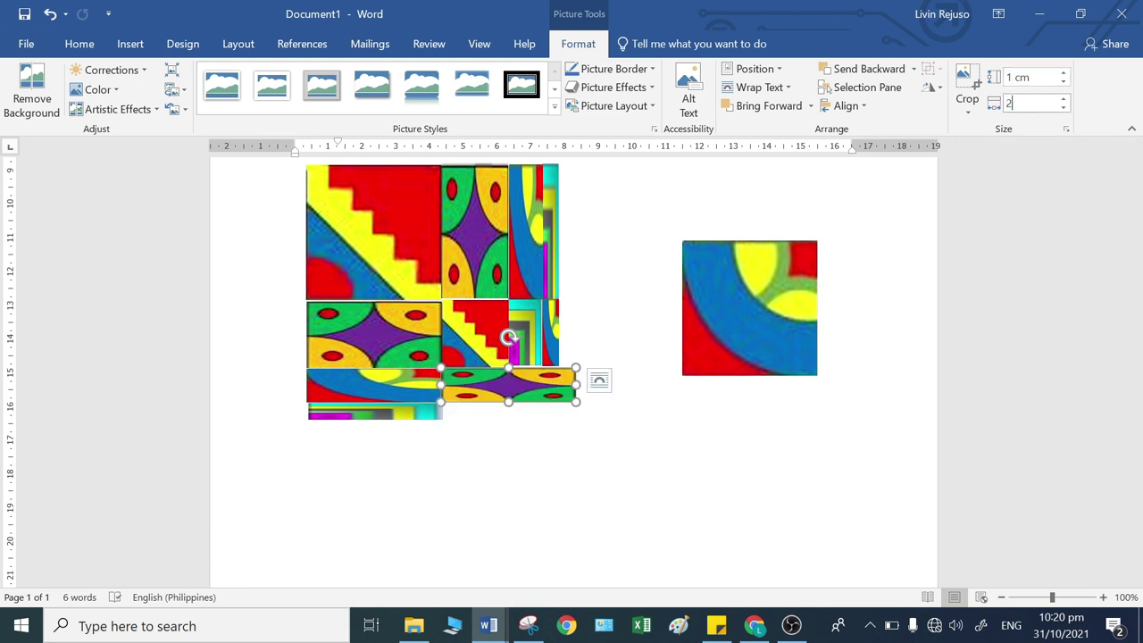
text(2)
key(Return)
click(724, 412)
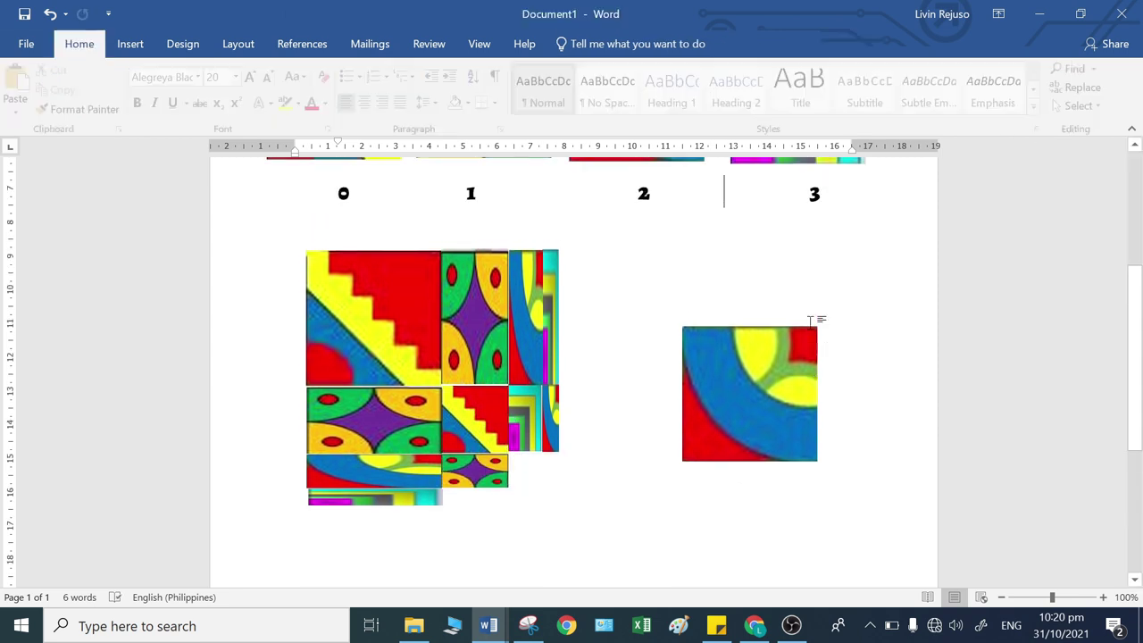
- Move the blue arc copy into the fourth row below the small purple star and set its height to 0.5 cm and width to 2 cm
drag(764, 348, 526, 460)
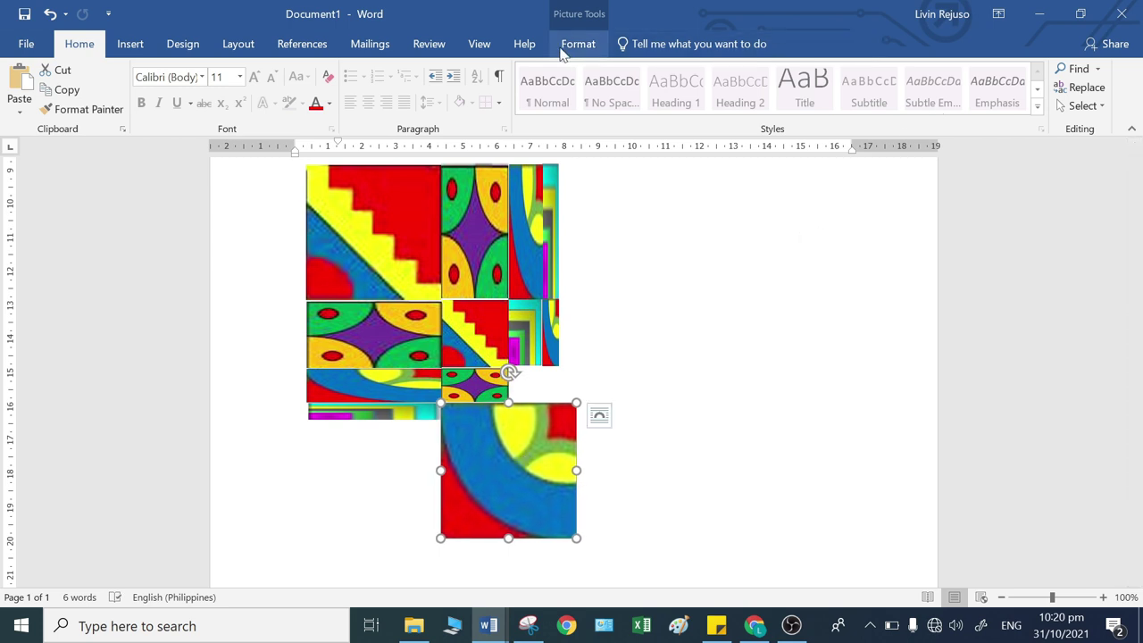
click(578, 44)
click(1037, 78)
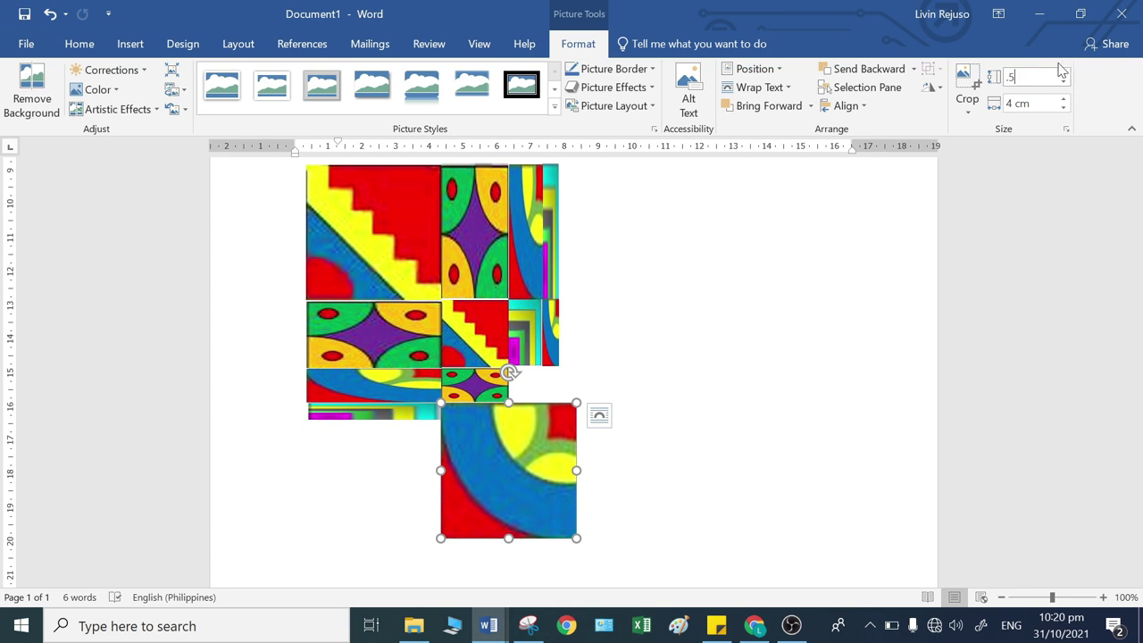
key(Tab)
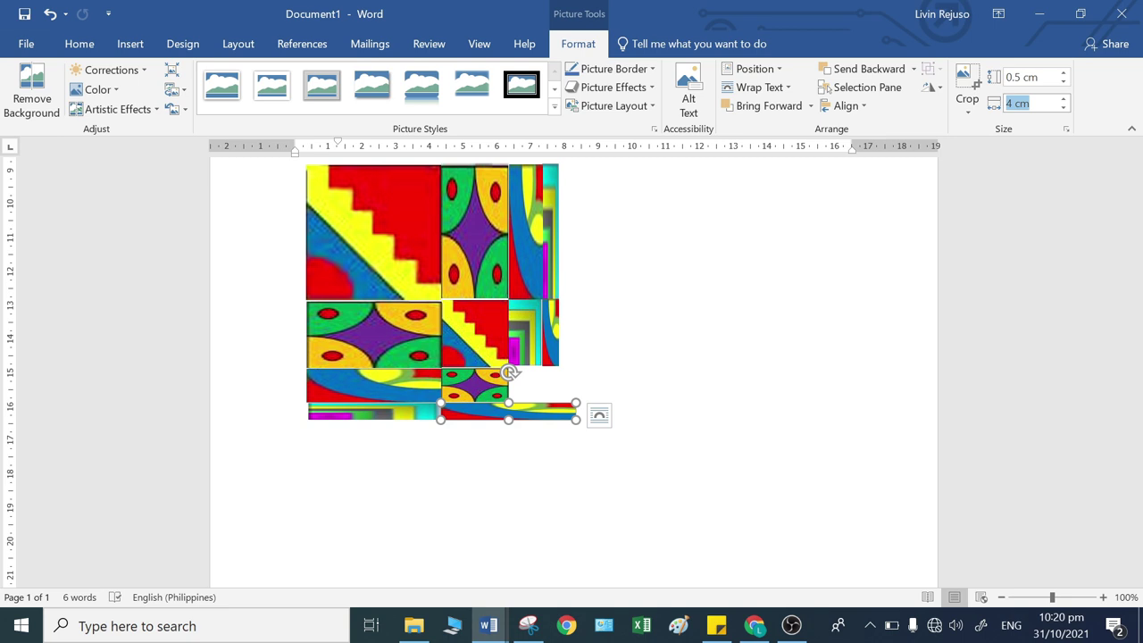
text(2)
key(Return)
click(581, 383)
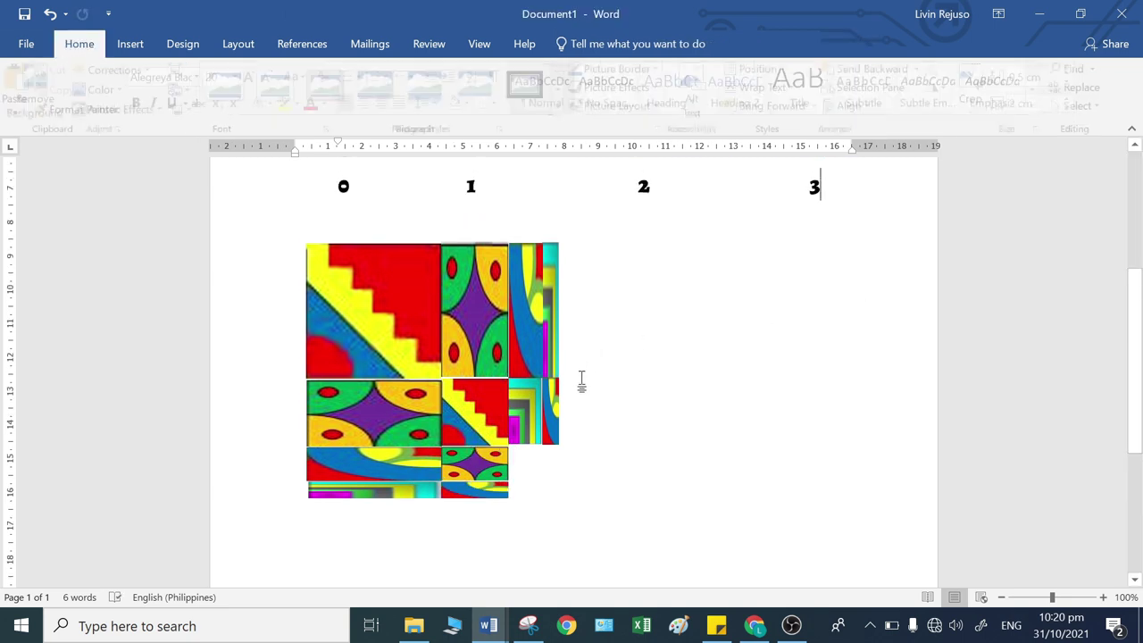
scroll(560, 428, down, 1)
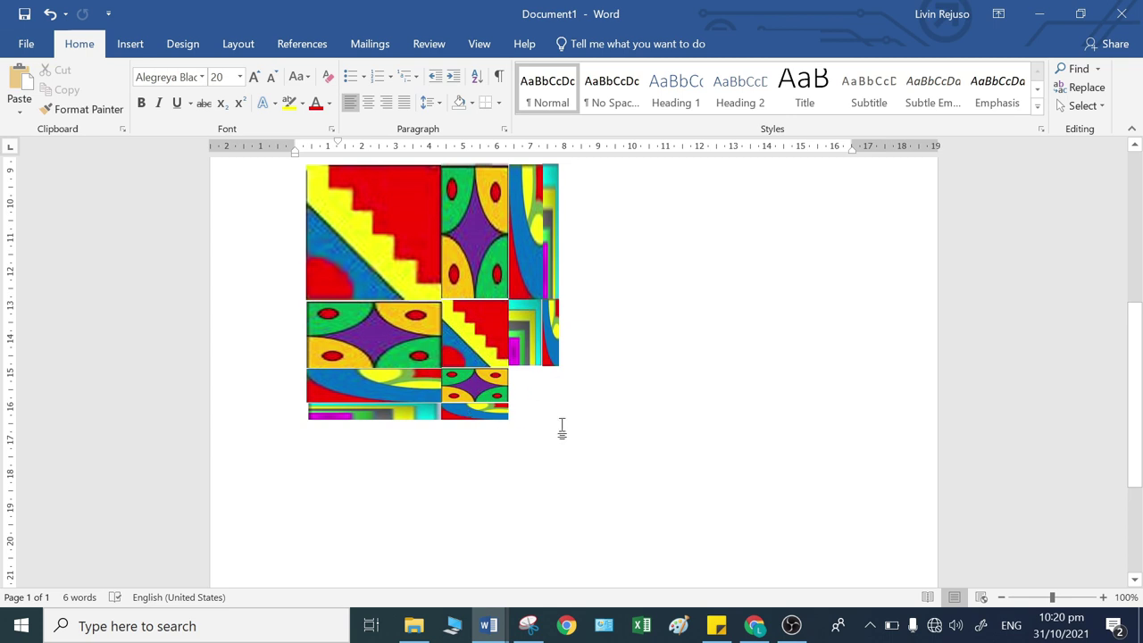
scroll(561, 428, up, 2)
click(473, 408)
click(693, 496)
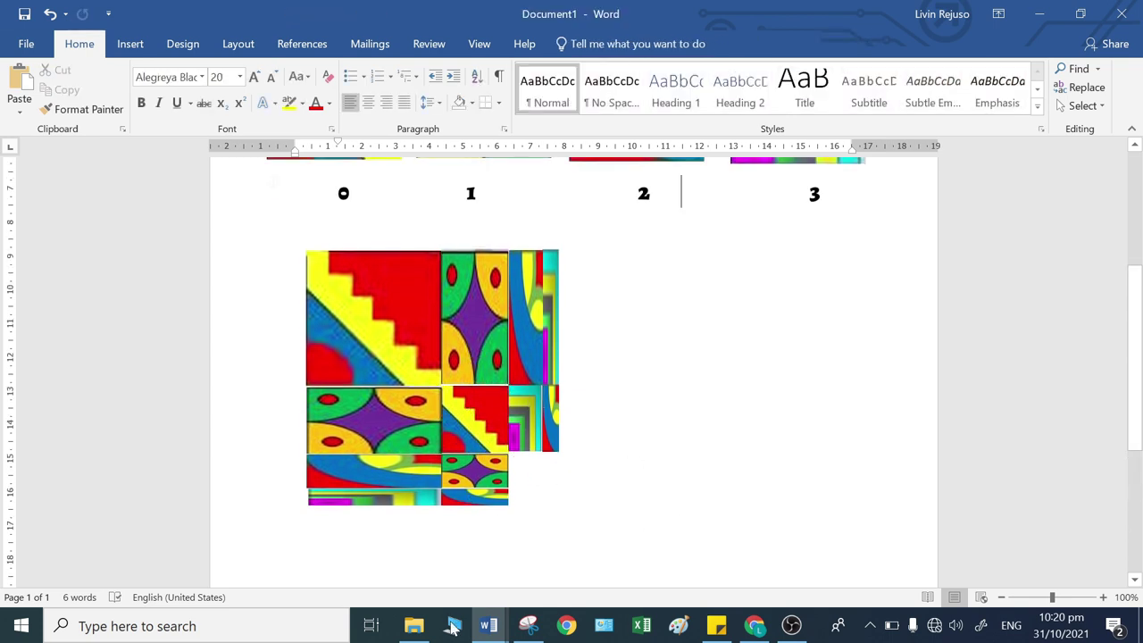
- Consult the number grid in Document2, then copy the original staircase (0) and nested-squares (3) pictures into the empty area beside the artwork
mouse_move(488, 625)
click(529, 597)
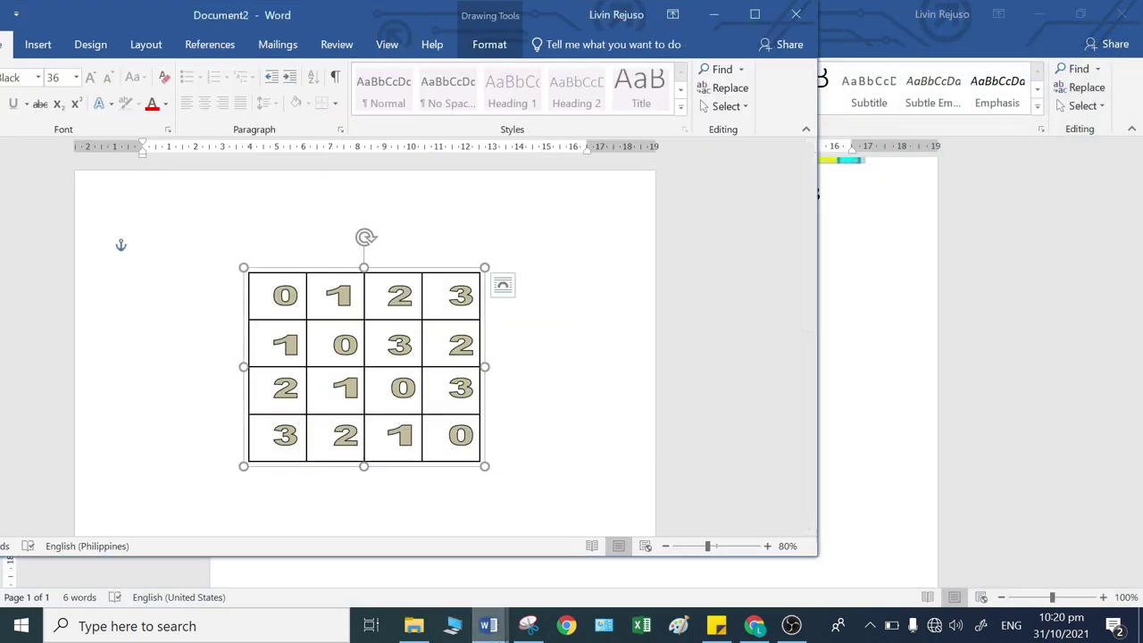
mouse_move(488, 625)
click(428, 579)
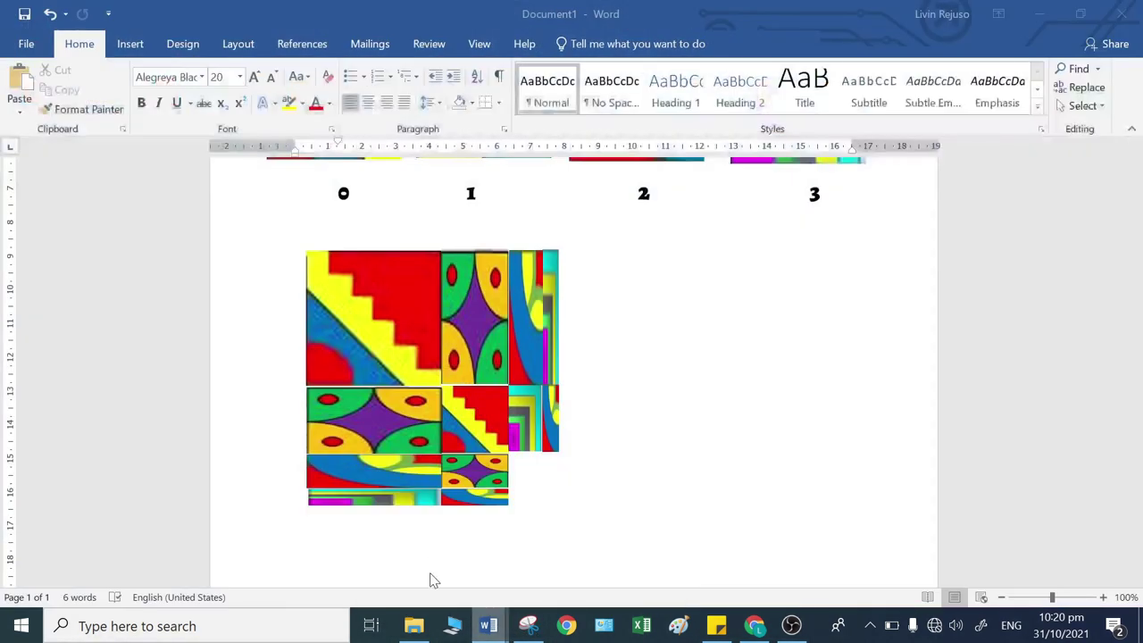
scroll(755, 365, up, 3)
click(361, 239)
ctrl+drag(360, 233, 698, 492)
click(835, 314)
key(ctrl+c)
key(ctrl+v)
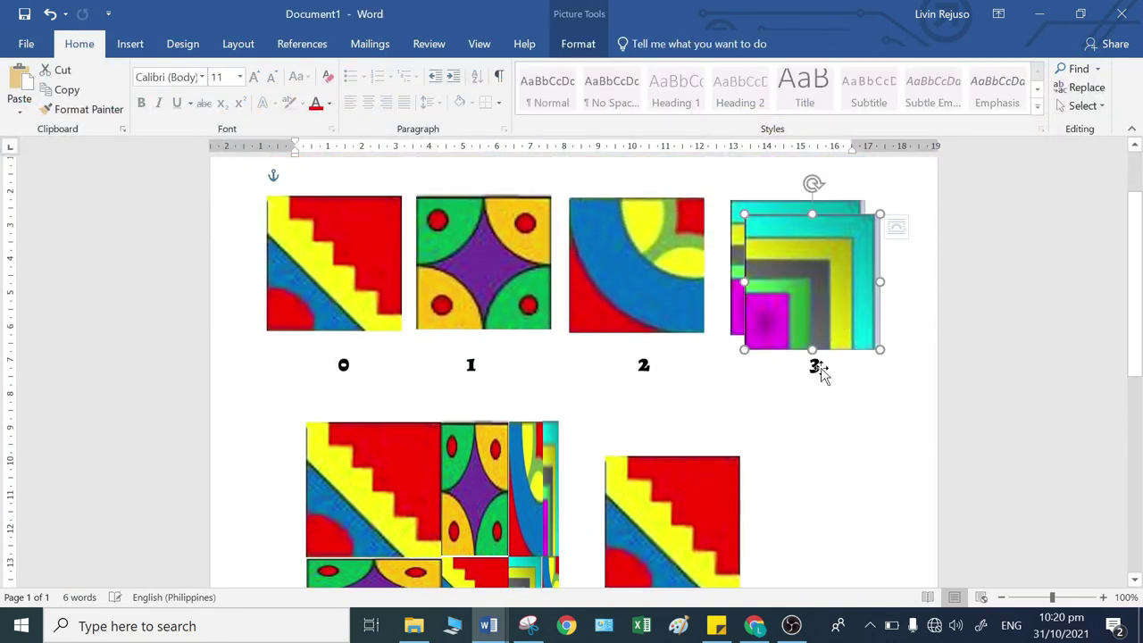
scroll(821, 370, down, 3)
drag(832, 171, 858, 349)
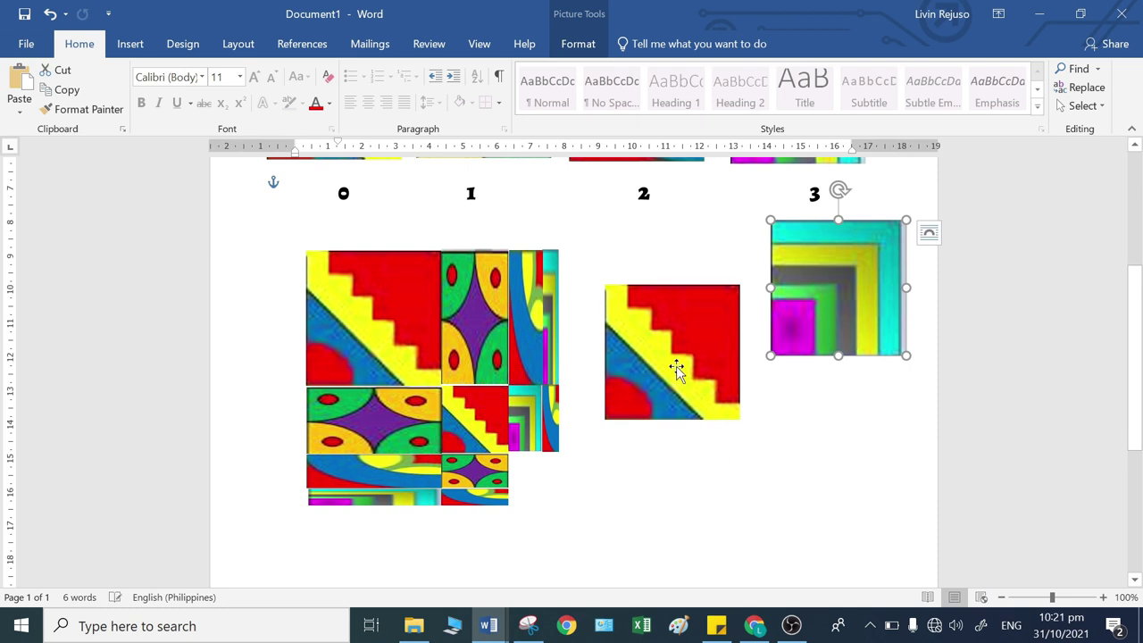
- Move the staircase copy into the third row beside the small purple star and resize it to 1 cm high and 1 cm wide
drag(676, 365, 581, 534)
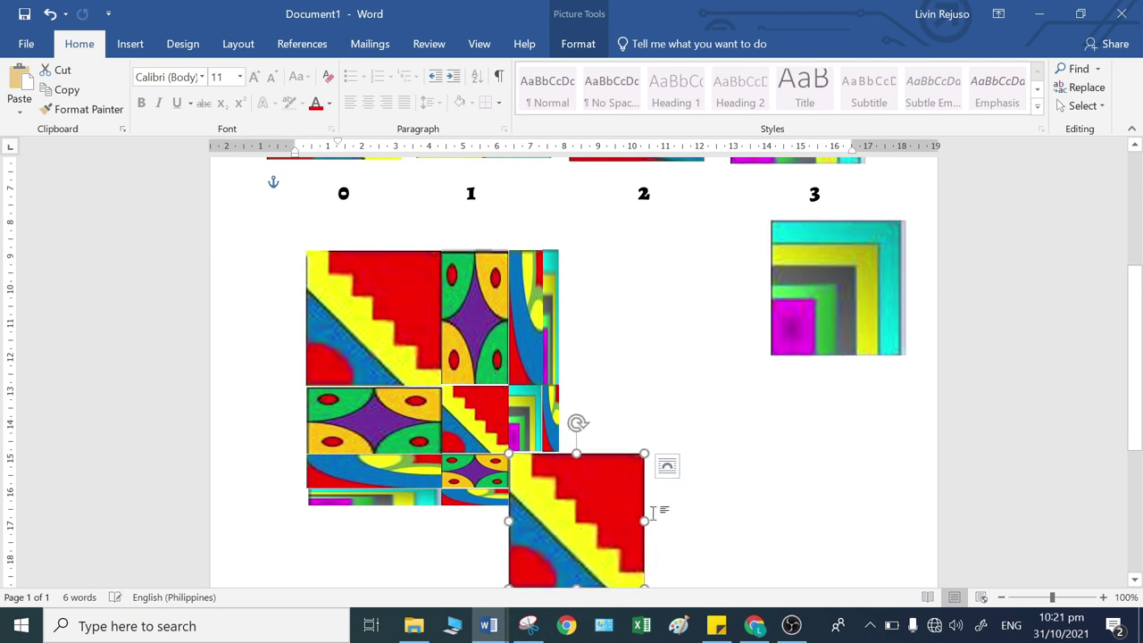
scroll(669, 500, down, 3)
drag(644, 420, 541, 316)
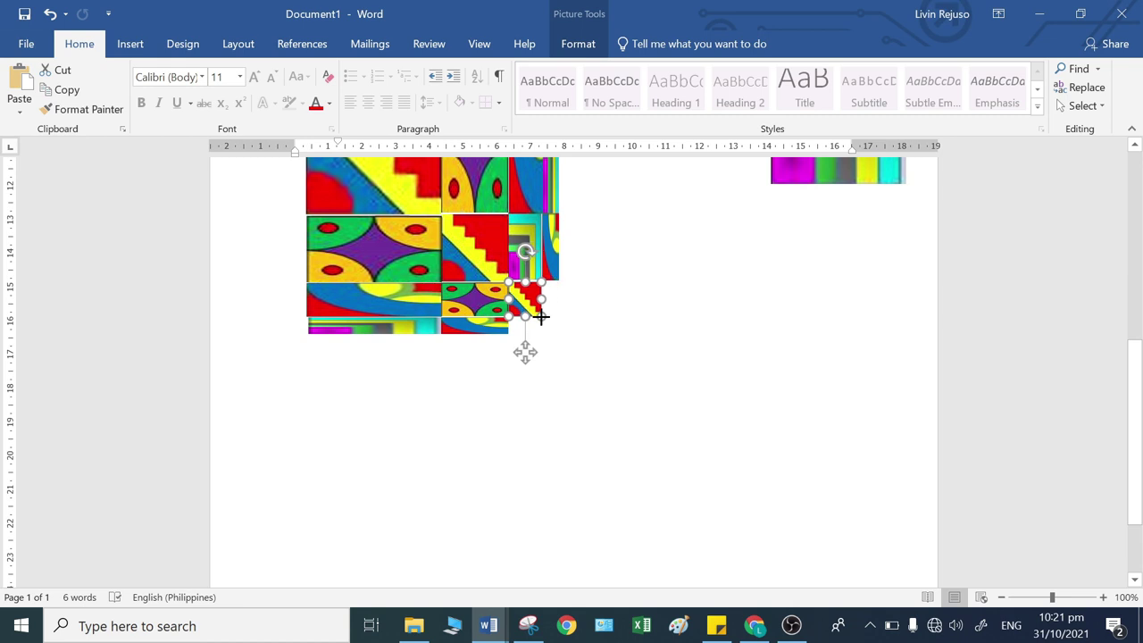
click(577, 44)
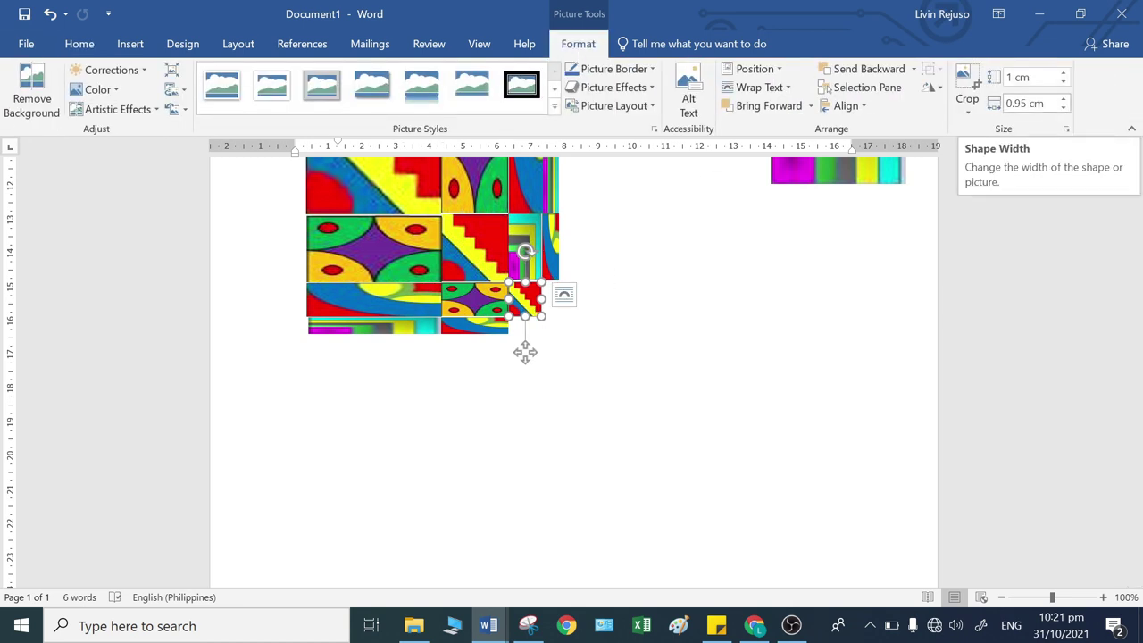
click(1029, 103)
text(1)
key(Return)
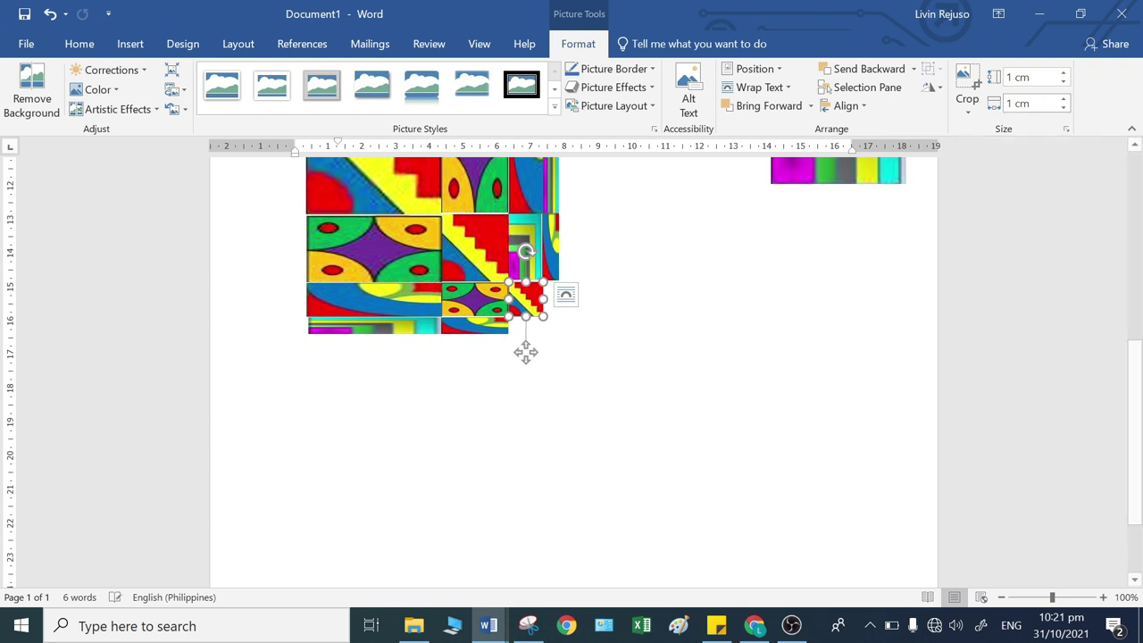
- Move the nested-squares copy to the end of the third row and set its height to 1 cm and width to 0.5 cm
click(842, 235)
drag(849, 277, 589, 609)
drag(841, 285, 613, 518)
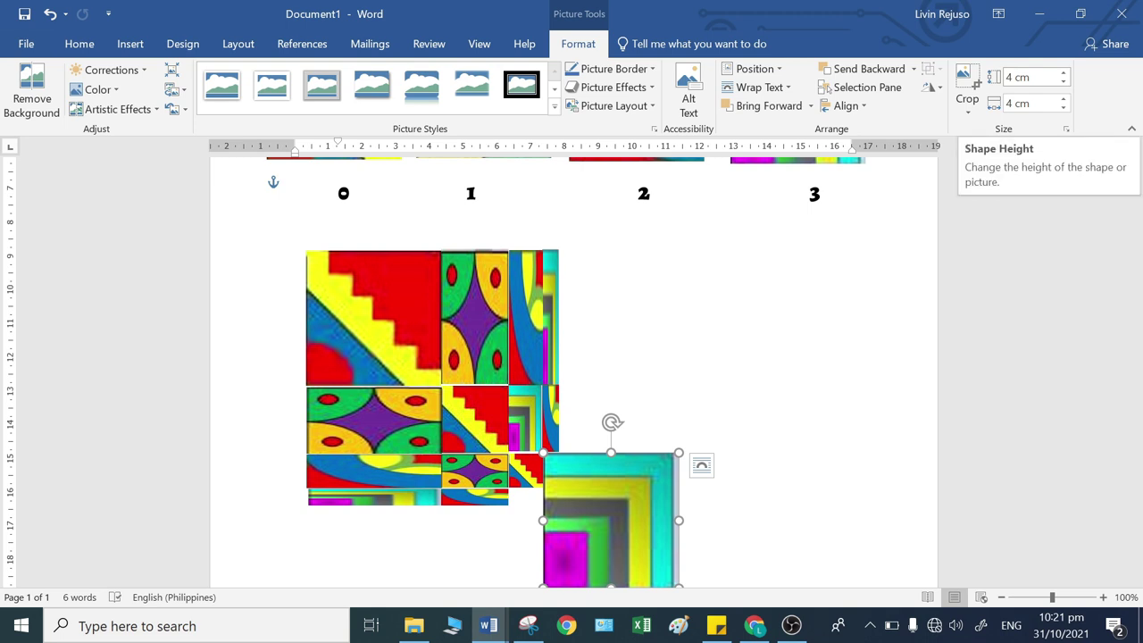
click(1018, 76)
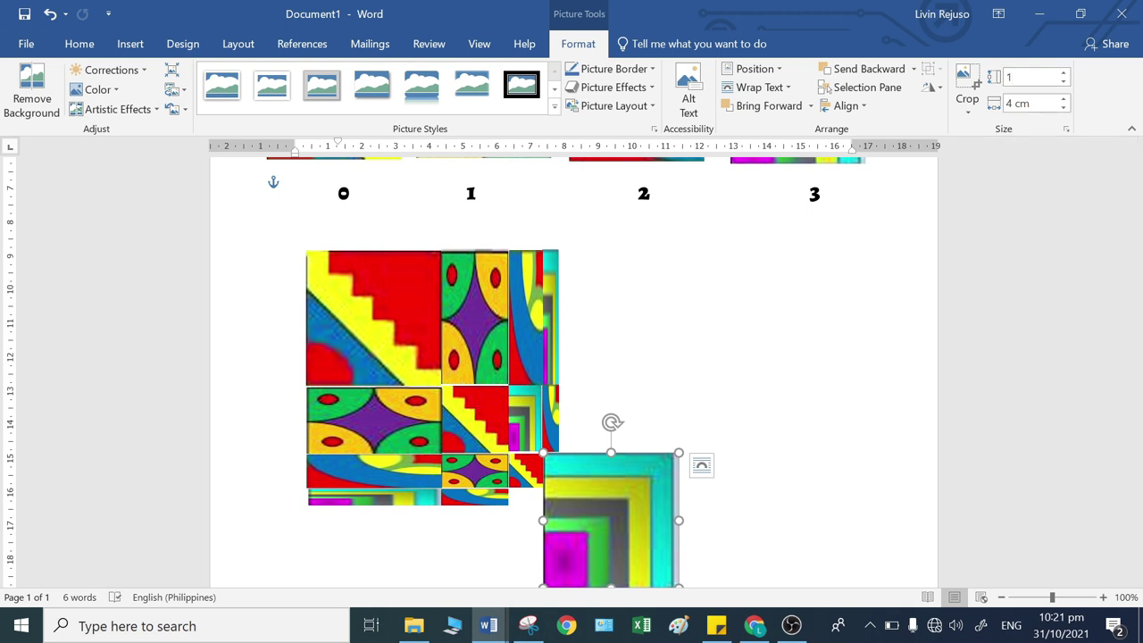
text(1)
click(1017, 103)
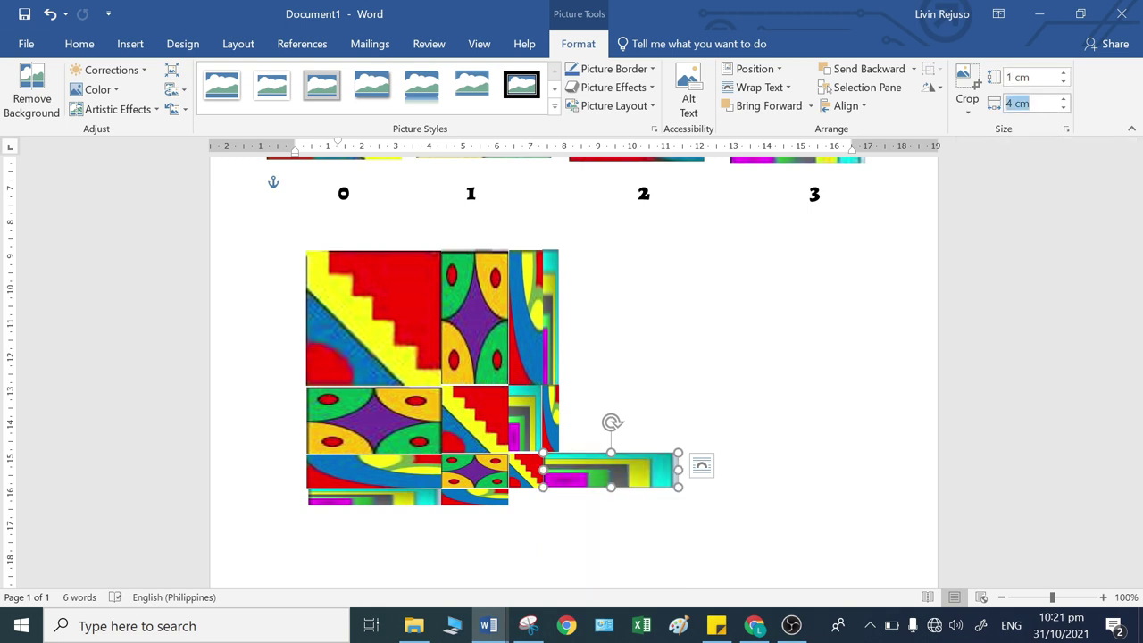
key(Return)
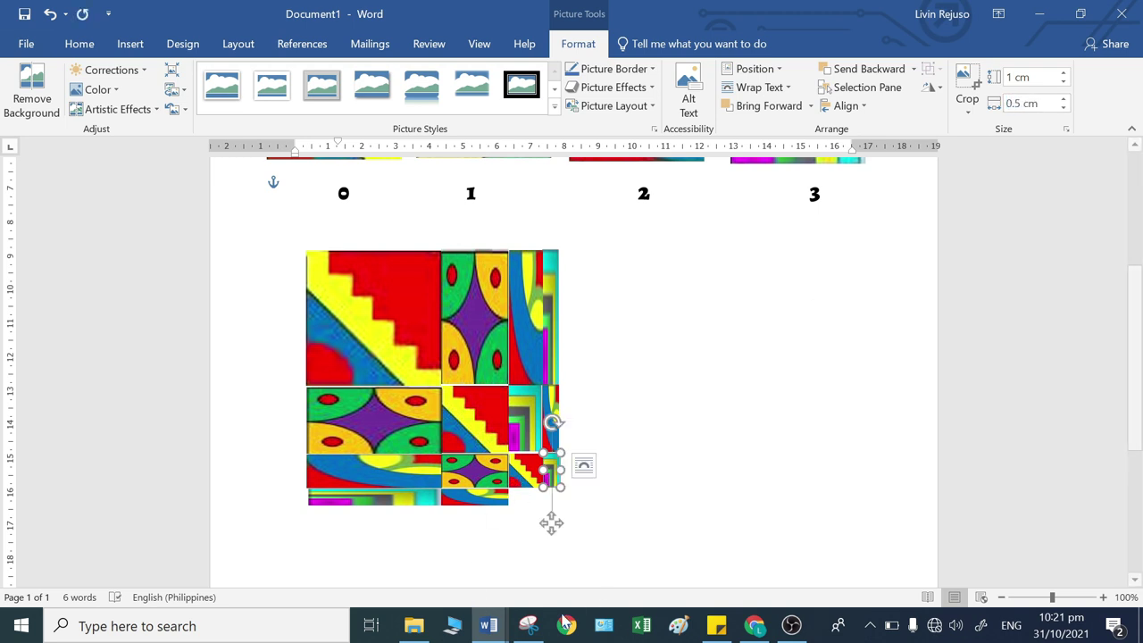
- Check the fourth row of the number grid in Document2, then copy the original purple star picture into the empty area beside the artwork
click(491, 627)
click(556, 575)
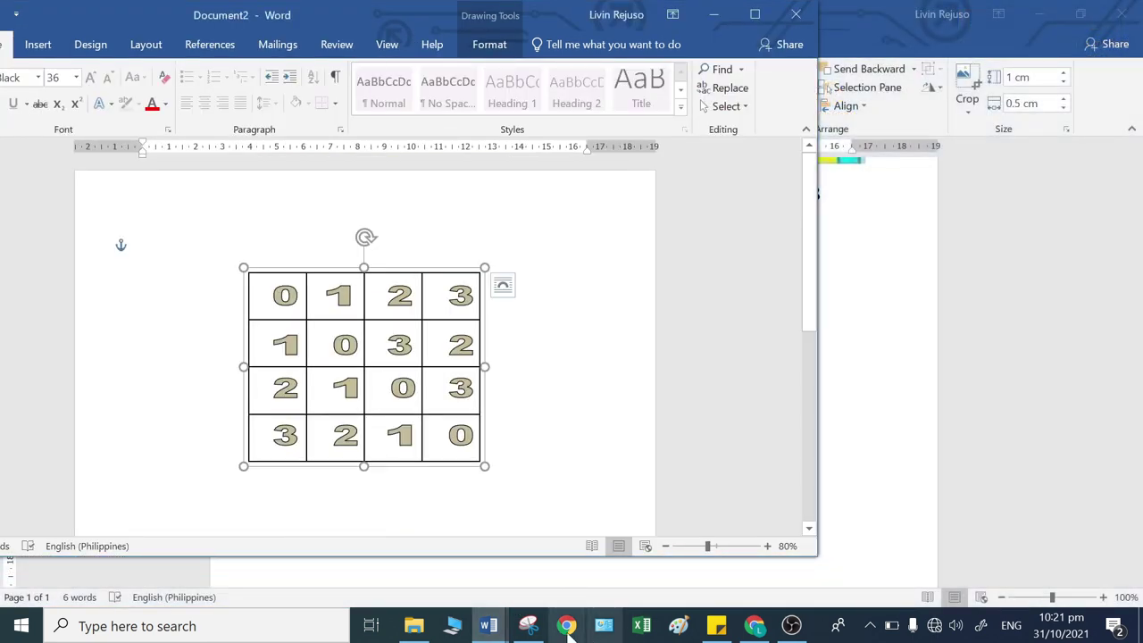
click(487, 625)
click(441, 577)
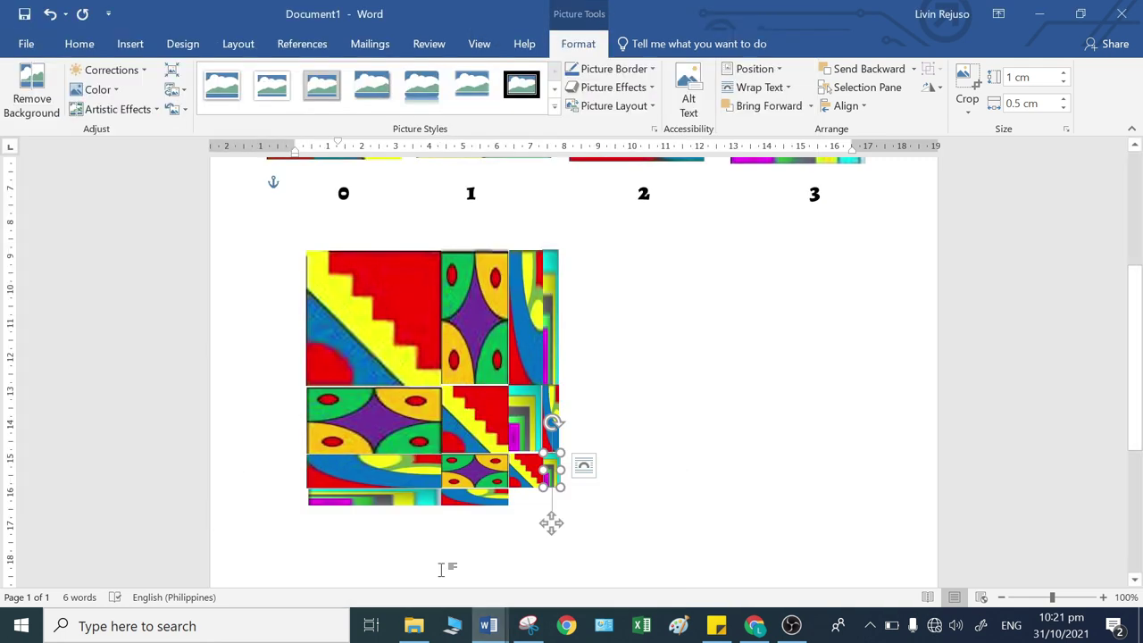
click(655, 524)
scroll(475, 254, up, 3)
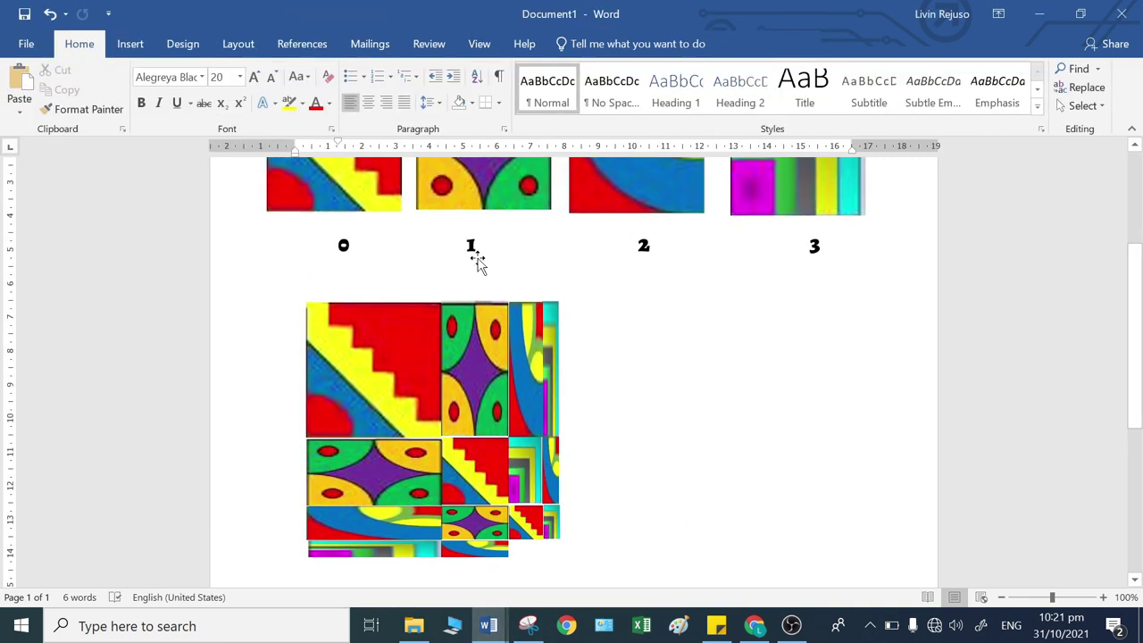
click(495, 244)
key(ctrl+d)
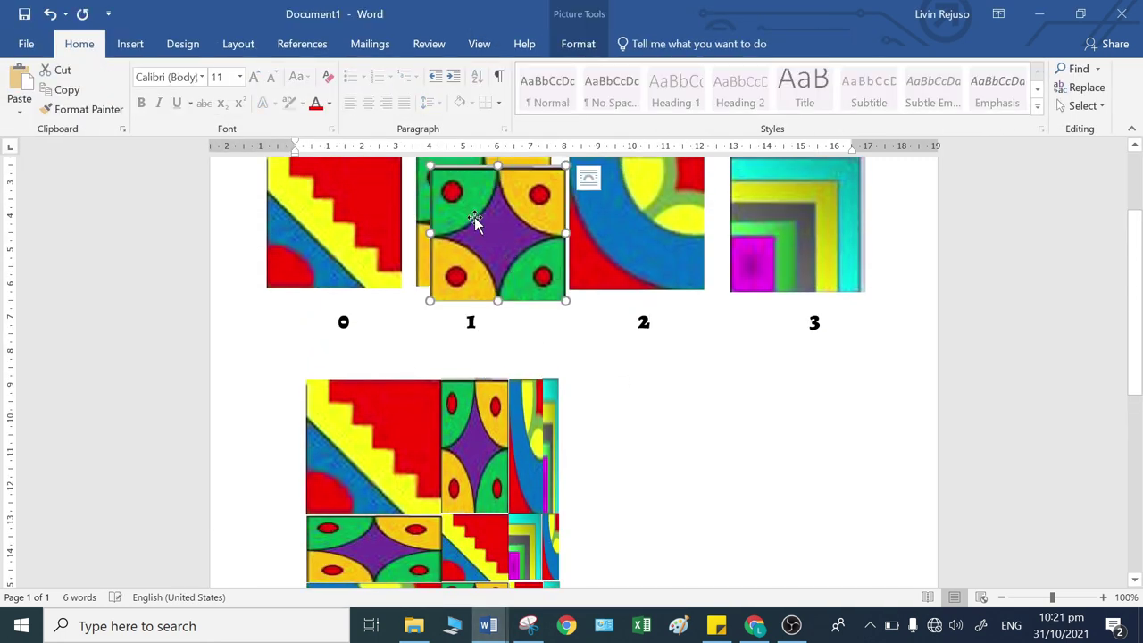
drag(474, 217, 665, 445)
- Move the purple star copy into the fourth row below the 1 cm staircase and set its height to 0.5 cm and width to 1 cm
scroll(670, 475, down, 3)
drag(657, 349, 548, 511)
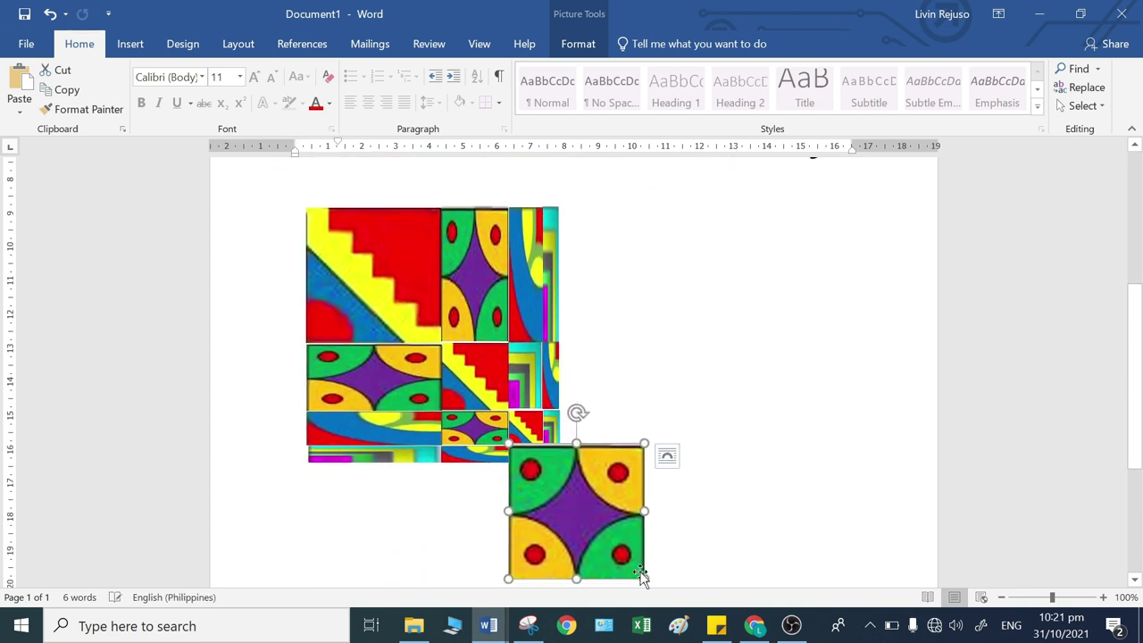
drag(643, 577, 545, 461)
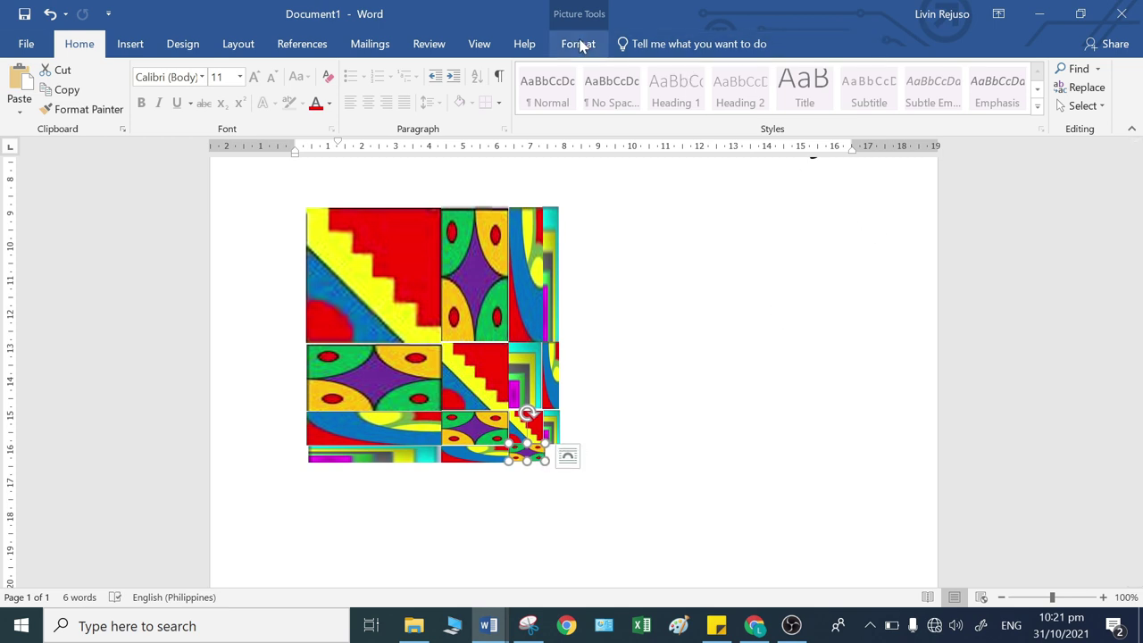
click(578, 44)
click(1048, 79)
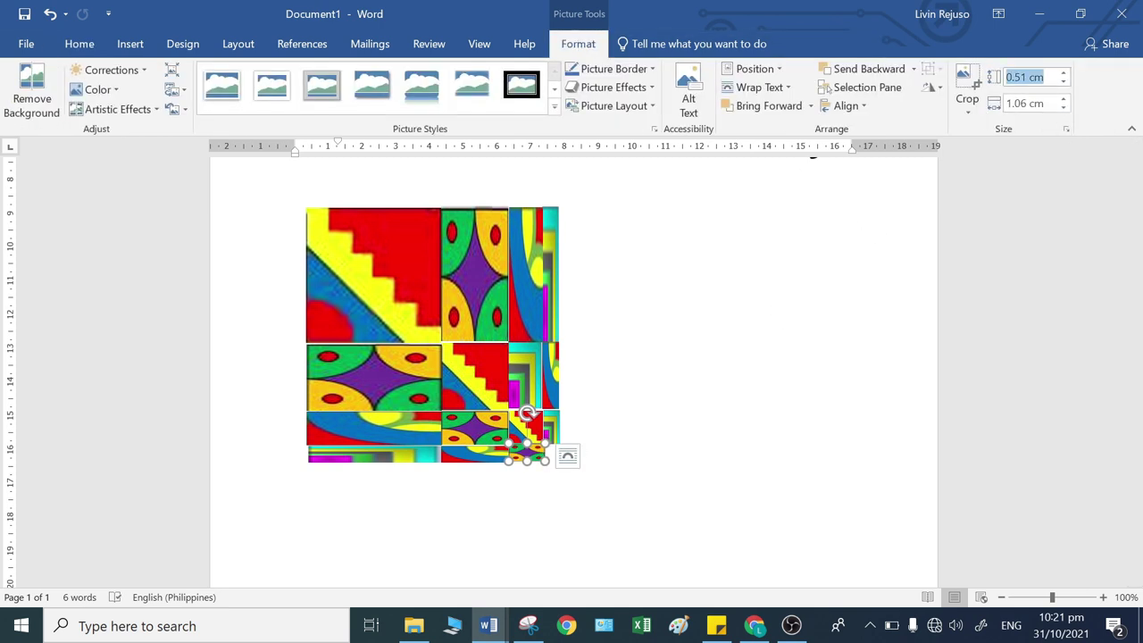
key(BackSpace)
text(.5)
key(Tab)
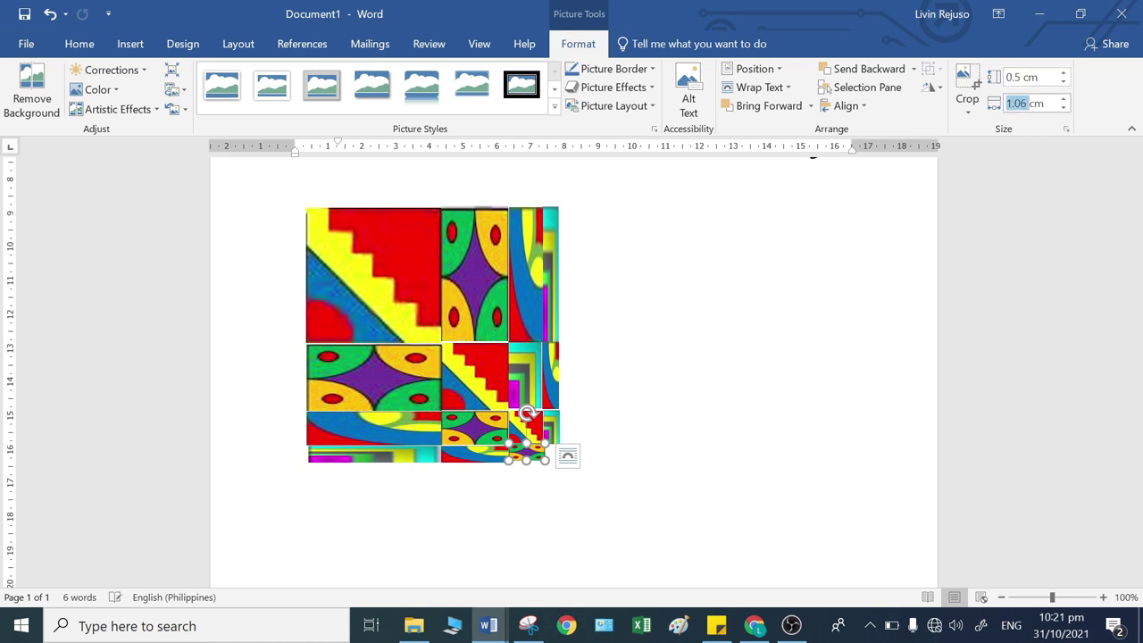
text(1)
key(Return)
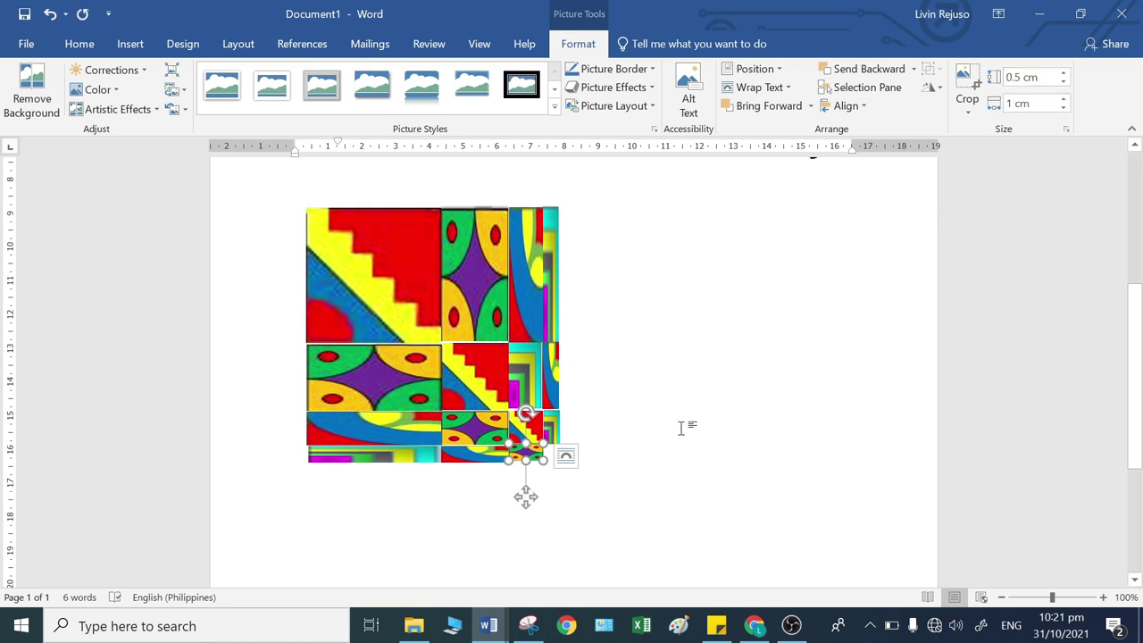
- Duplicate the 1 cm staircase tile and move the copy into the empty area beside the artwork's fourth row
click(659, 433)
click(533, 467)
key(ctrl+d)
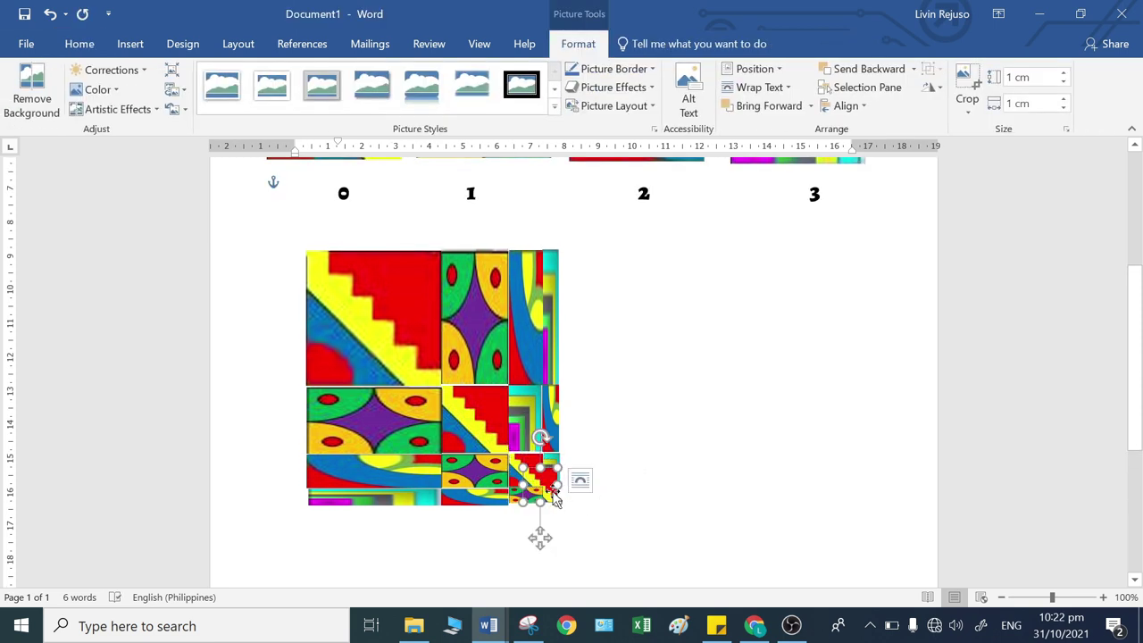
drag(551, 482, 596, 507)
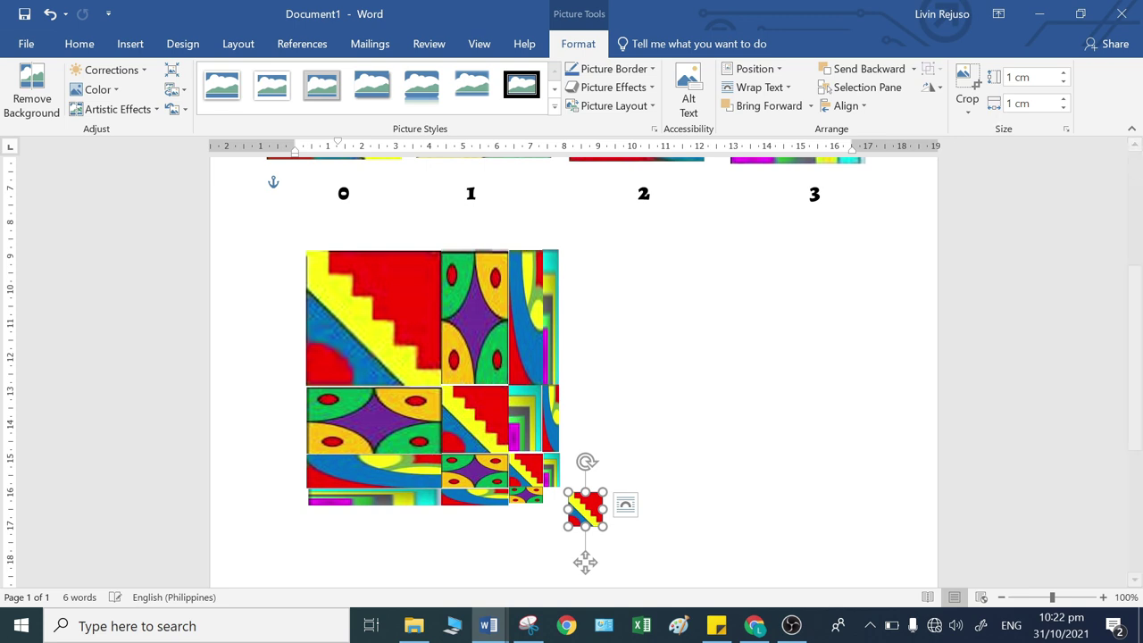
- Set the staircase copy to 0.5 cm high and 0.5 cm wide and place it at the end of the fourth row
click(1035, 78)
text(.5)
key(Tab)
text(.5)
key(Return)
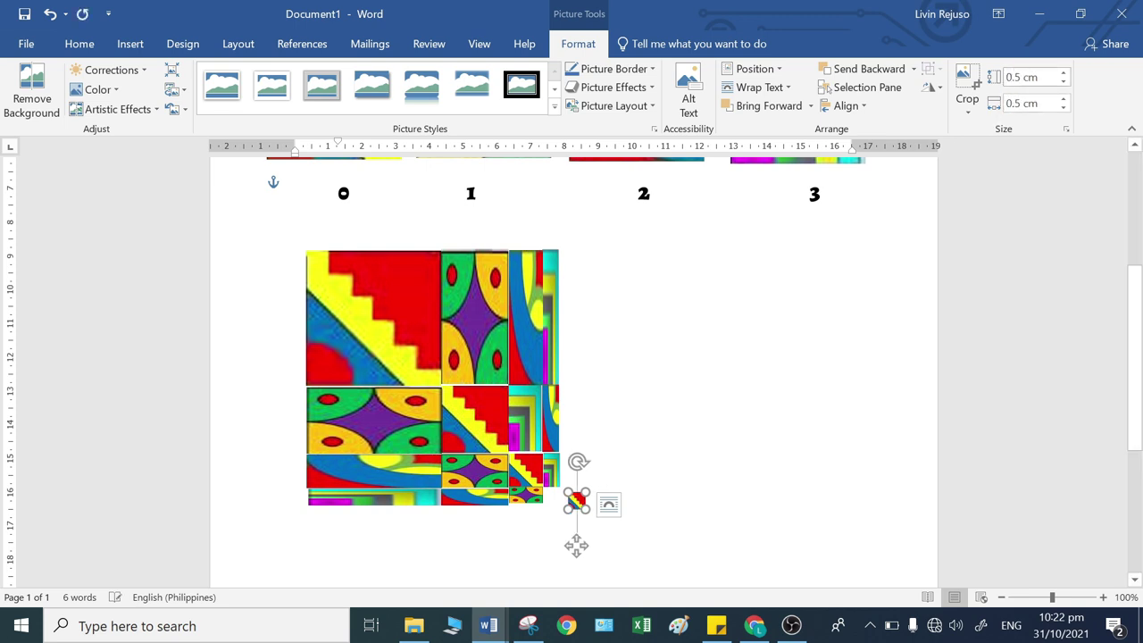
drag(576, 504, 552, 496)
click(698, 492)
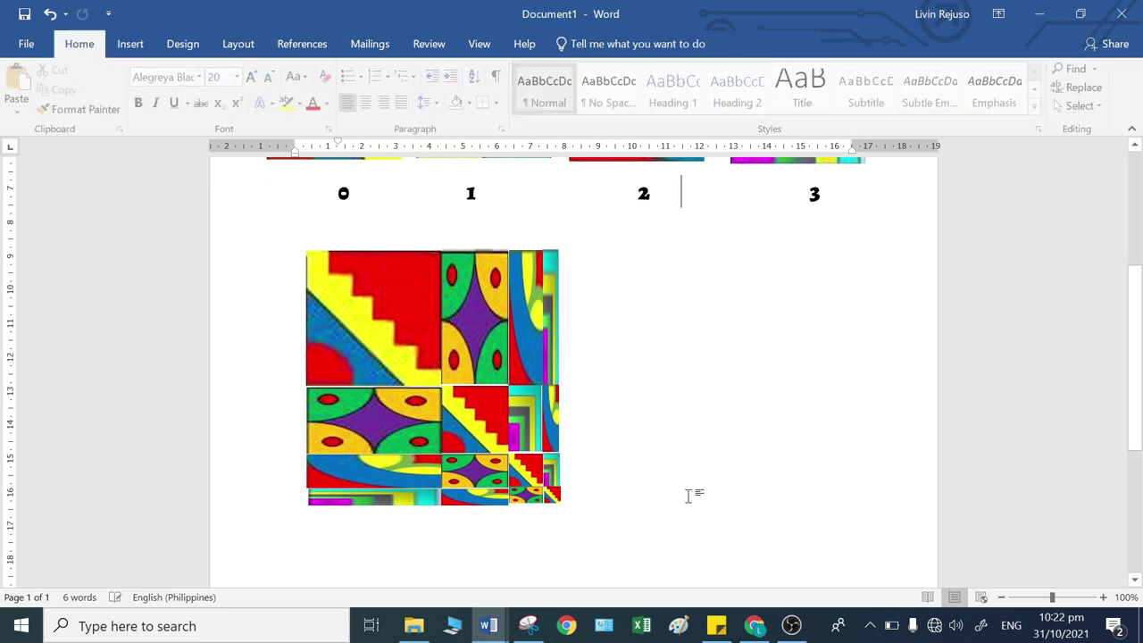
- Nudge the purple star tile in the third row slightly down to line it up with the neighbouring tiles
scroll(572, 523, down, 2)
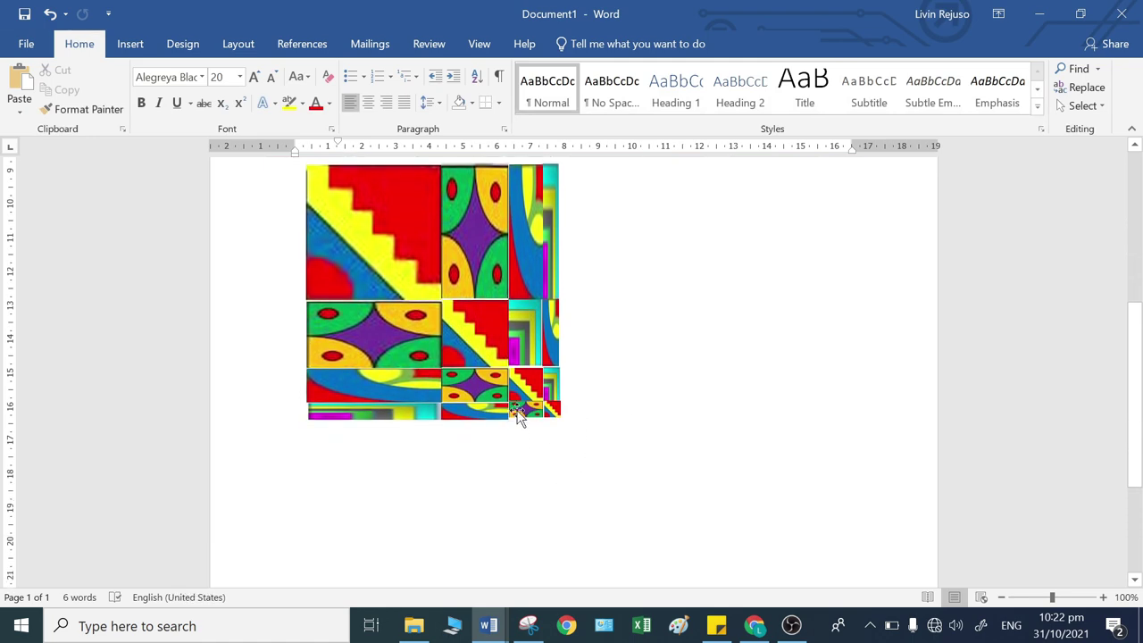
click(519, 417)
click(1103, 597)
click(1103, 596)
click(1104, 597)
click(1104, 597)
click(1103, 596)
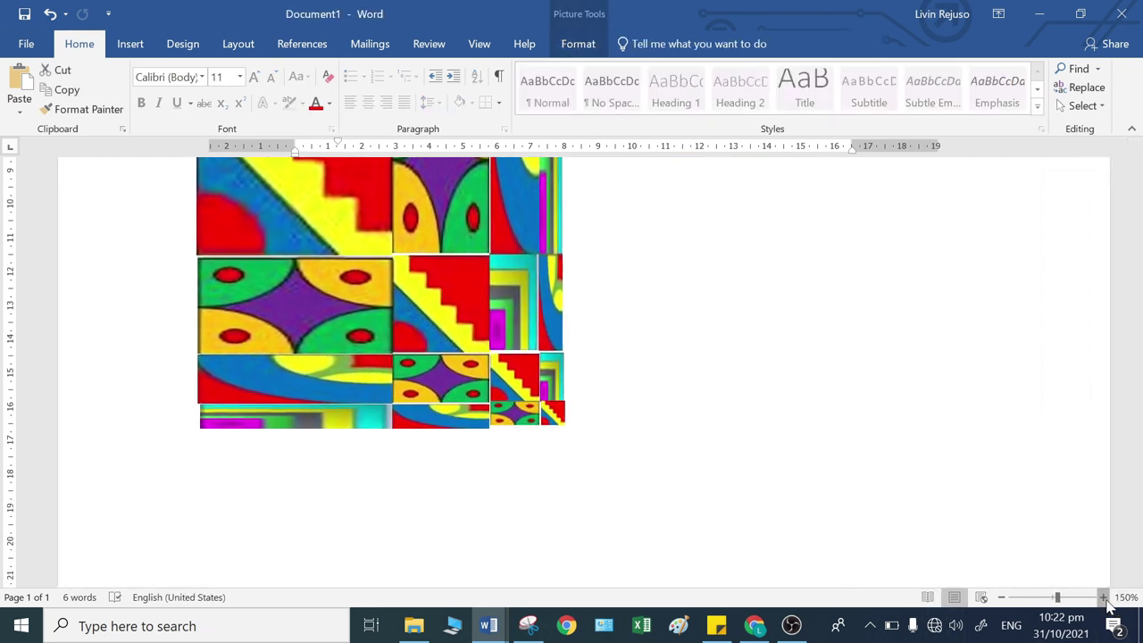
click(1103, 596)
click(801, 509)
scroll(601, 516, down, 6)
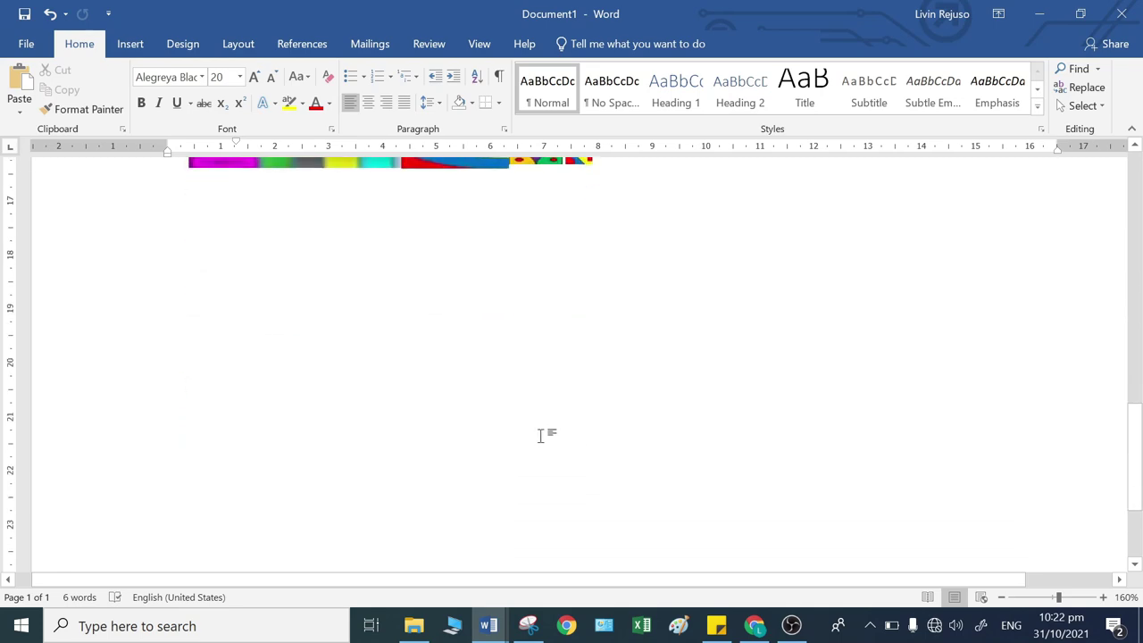
scroll(549, 415, up, 6)
click(454, 401)
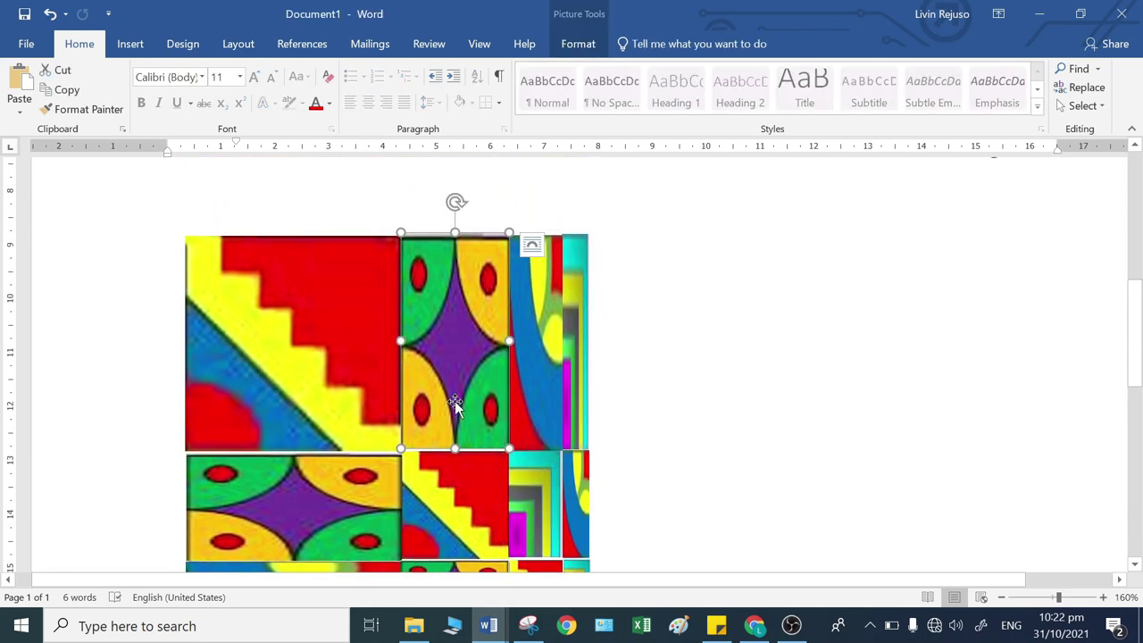
click(467, 491)
scroll(482, 500, down, 3)
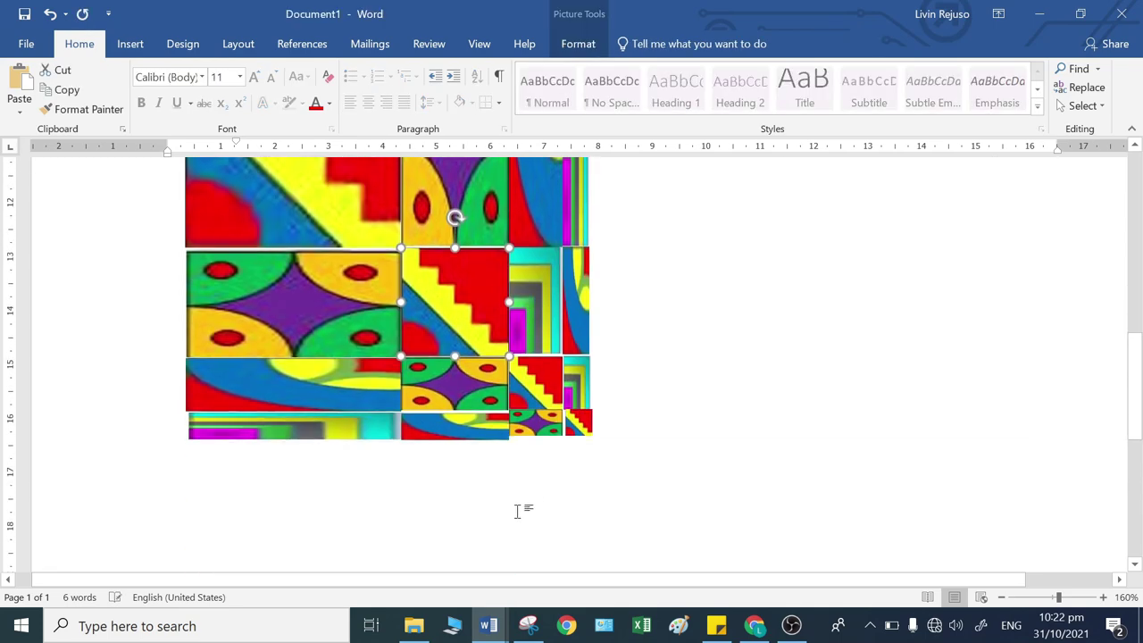
click(469, 398)
key(Down)
key(Down)
- Nudge the small purple star and the smallest staircase in the fourth row slightly down to even out the row
click(524, 429)
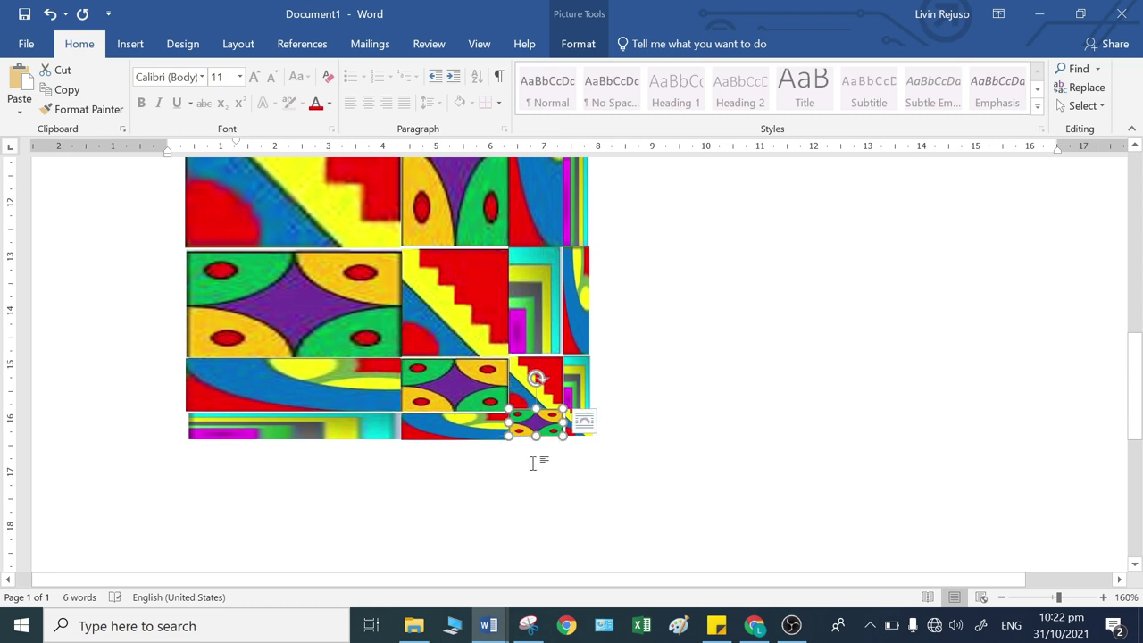
click(584, 419)
click(563, 457)
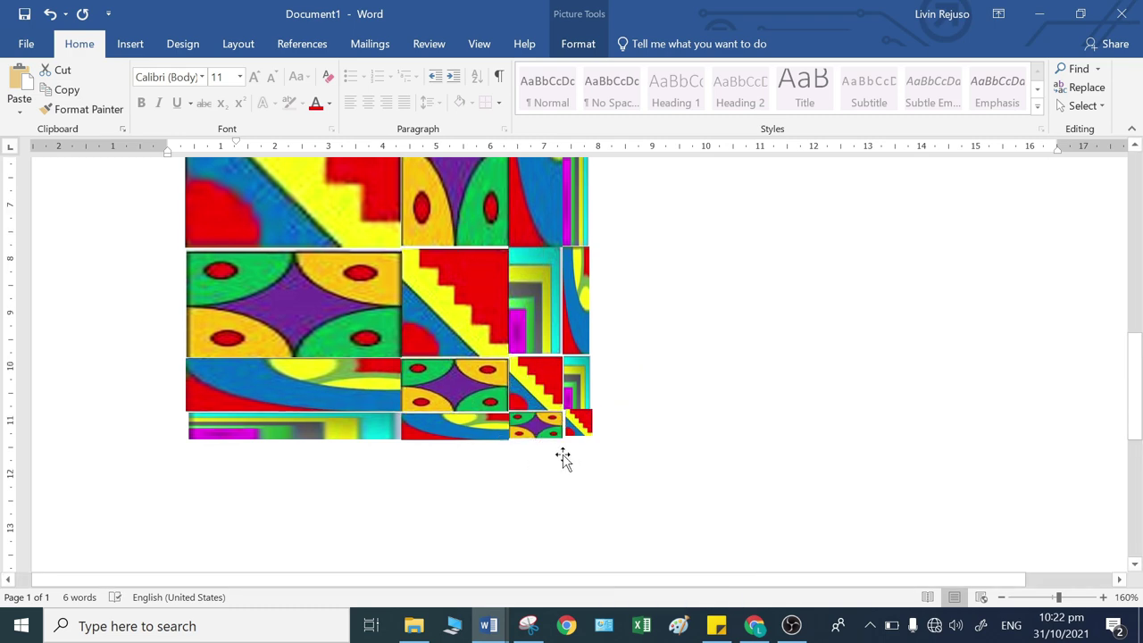
scroll(589, 473, up, 3)
scroll(609, 528, down, 10)
key(ctrl+v)
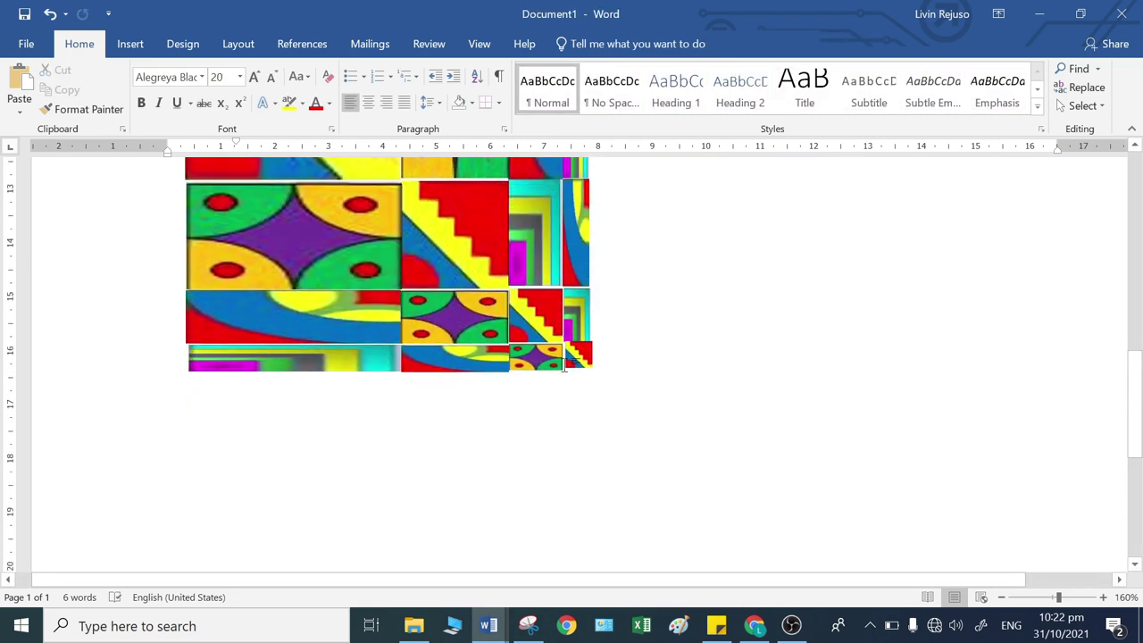
click(578, 357)
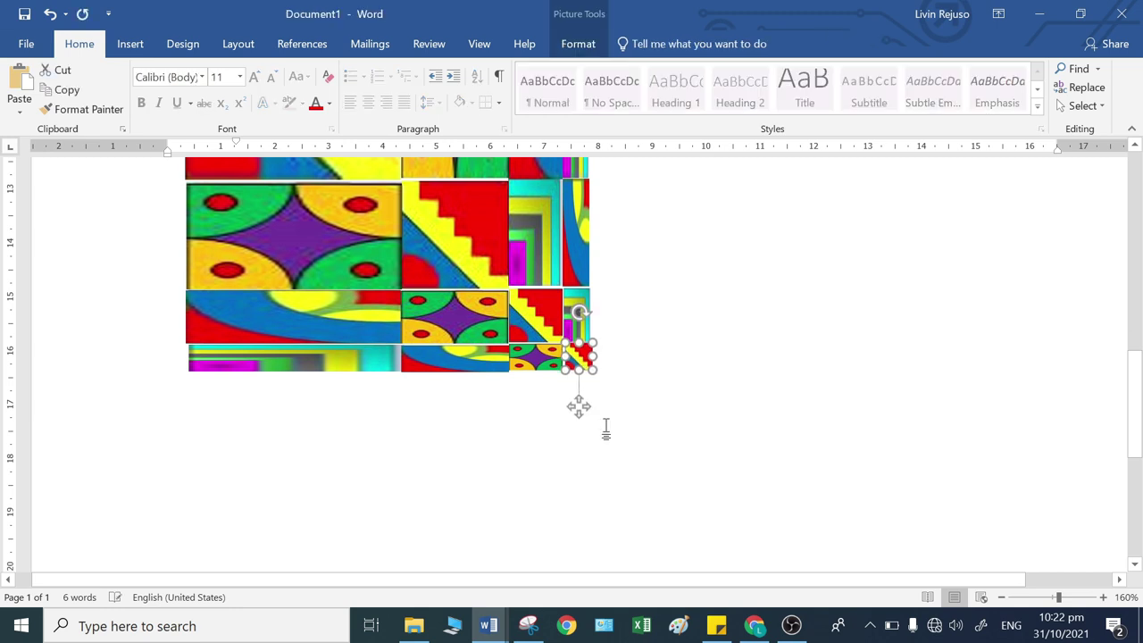
click(607, 427)
- Check the alignment of the tiles across all four rows of the artwork
scroll(614, 425, up, 5)
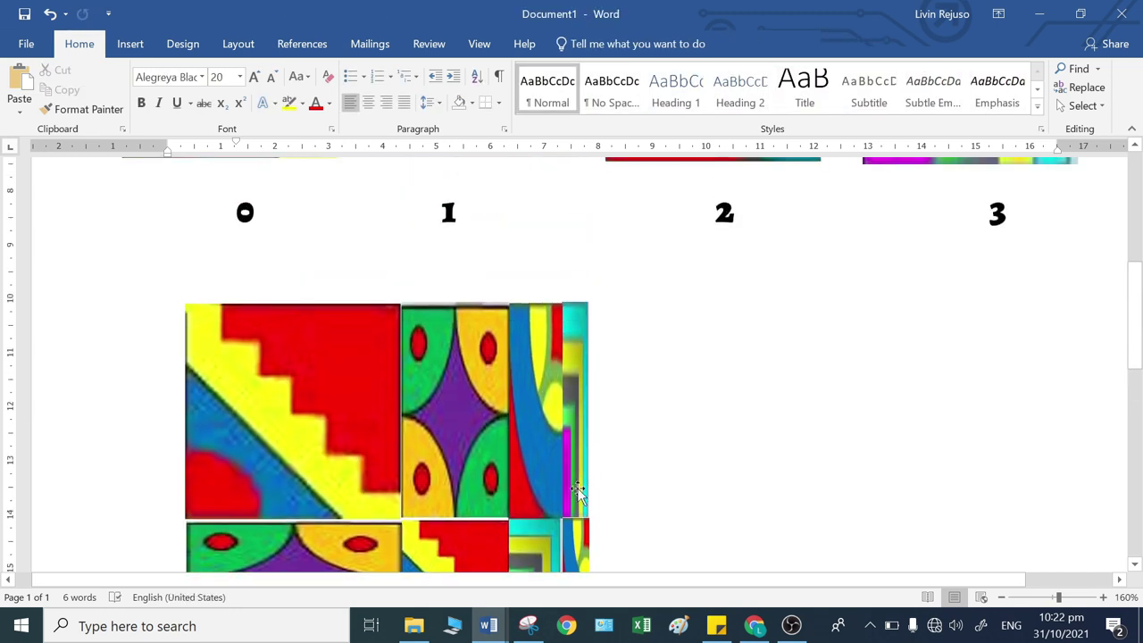
scroll(594, 432, down, 4)
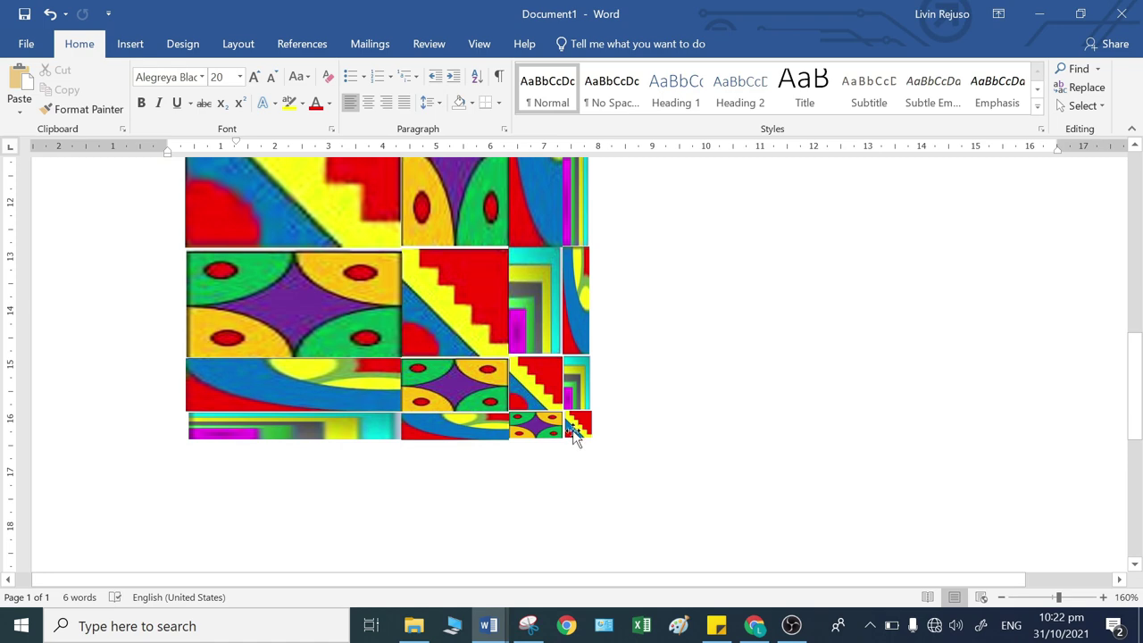
click(574, 435)
click(714, 470)
scroll(715, 470, up, 4)
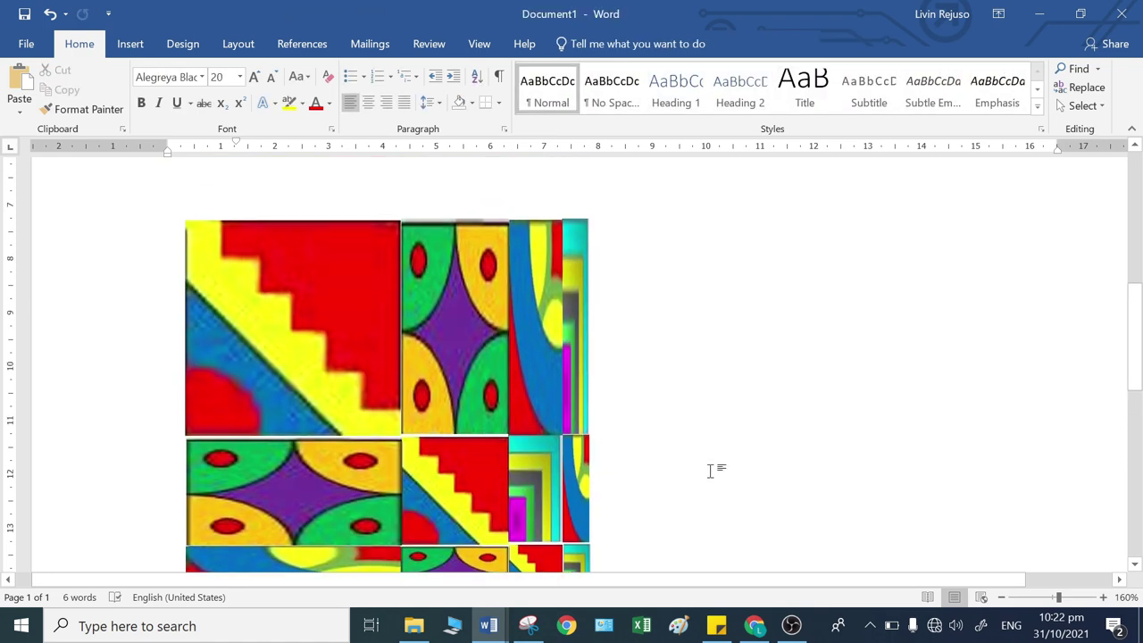
click(1000, 597)
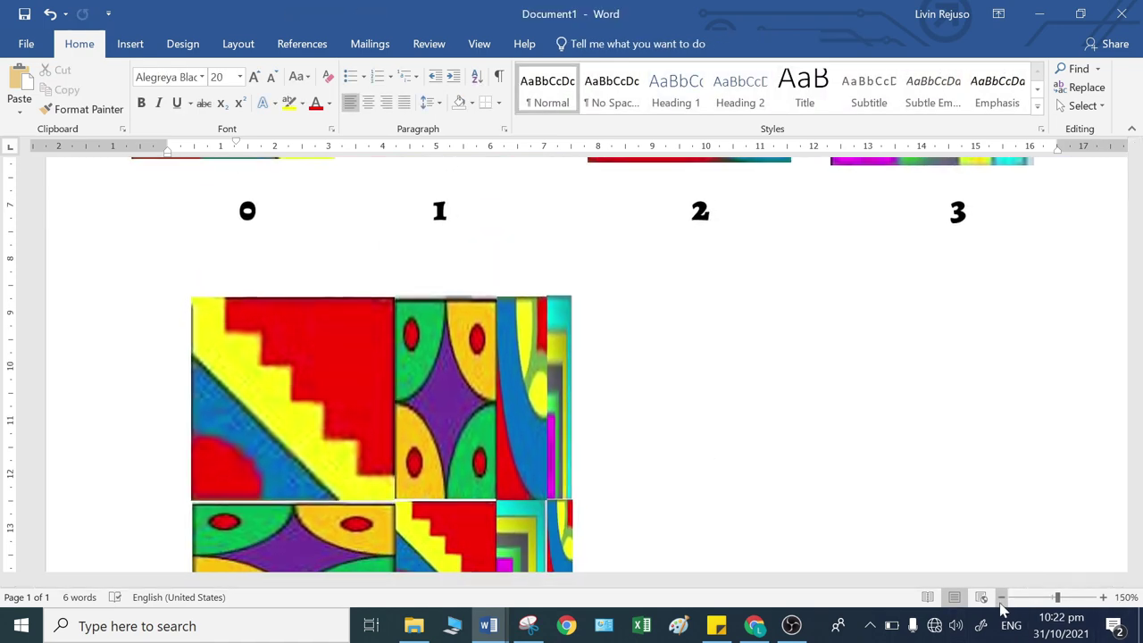
click(1001, 597)
click(1000, 596)
click(1001, 597)
click(1000, 596)
click(1001, 596)
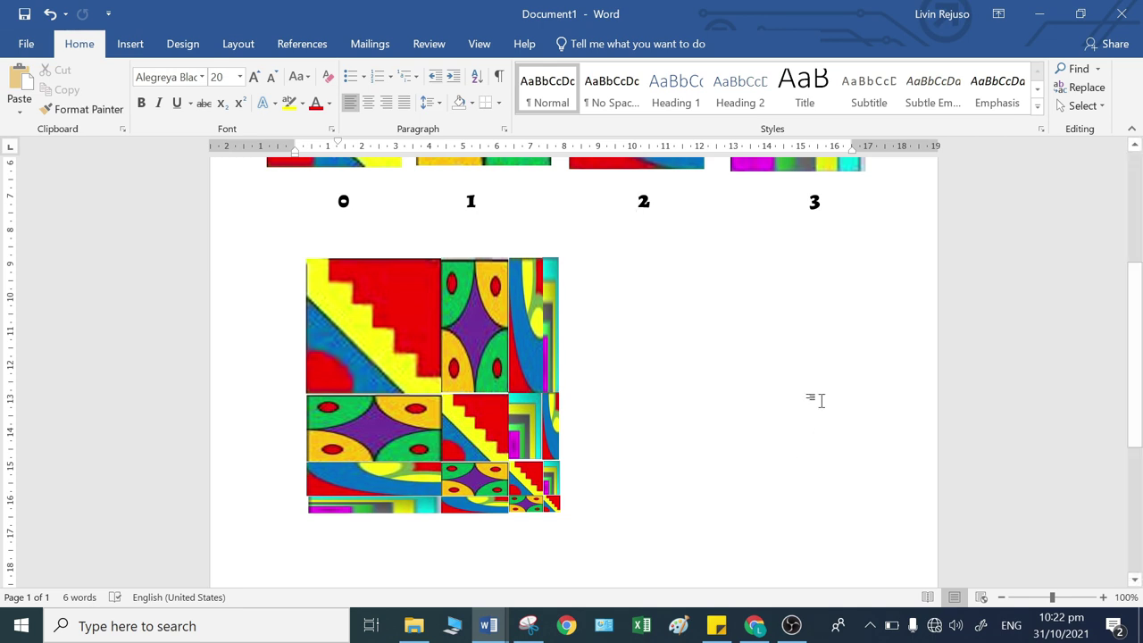
- Select all the tiles of the artwork together as objects
mouse_move(803, 640)
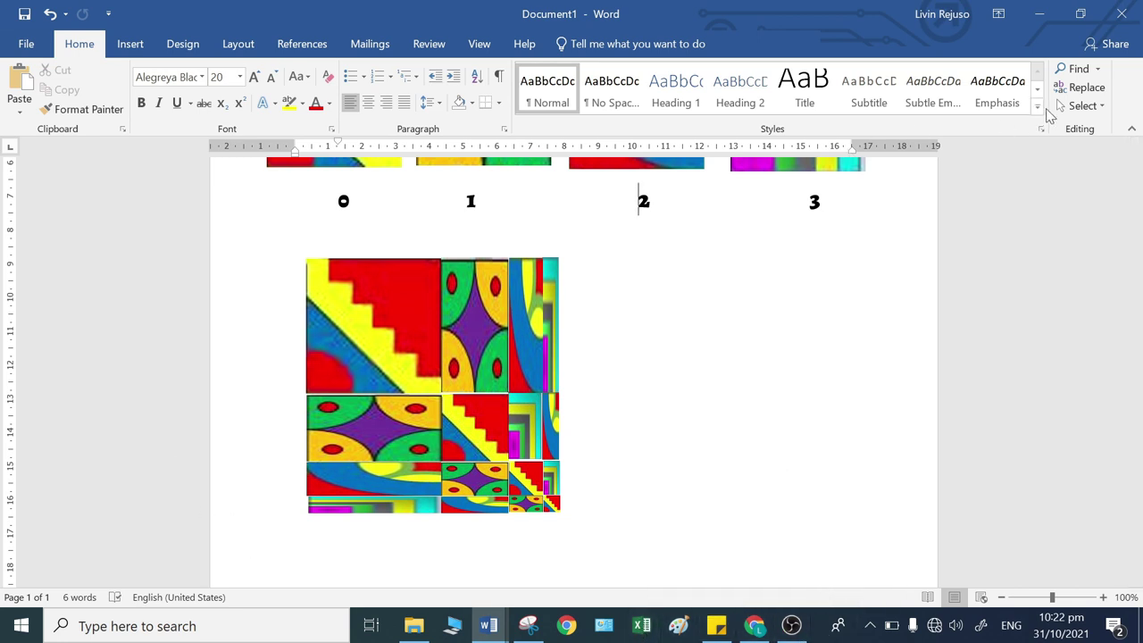
click(1082, 105)
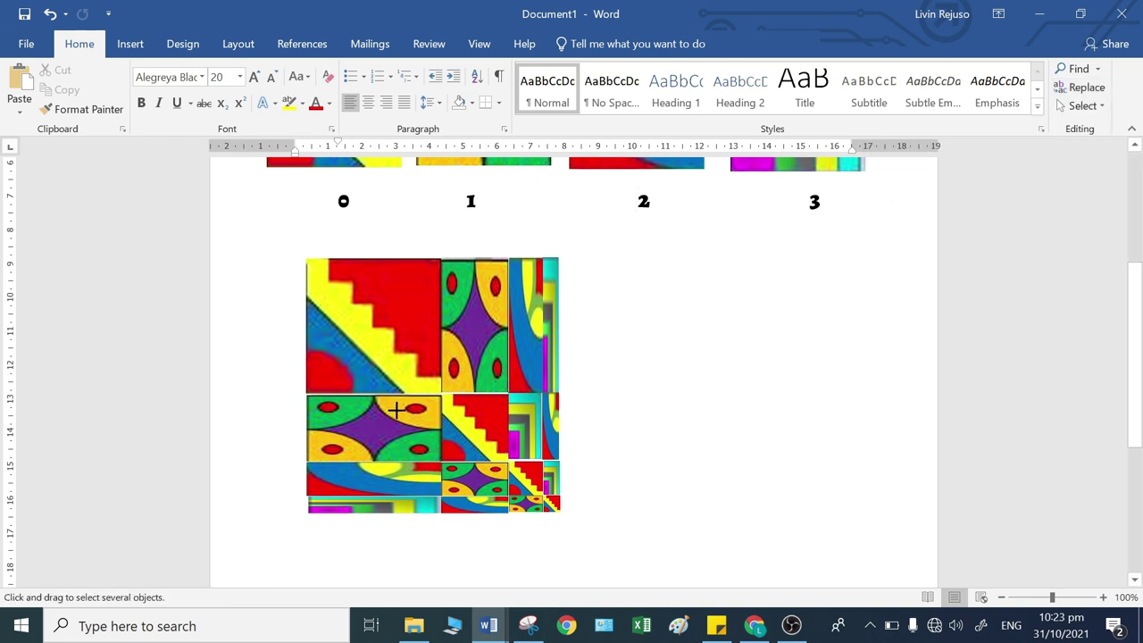
drag(263, 557, 656, 239)
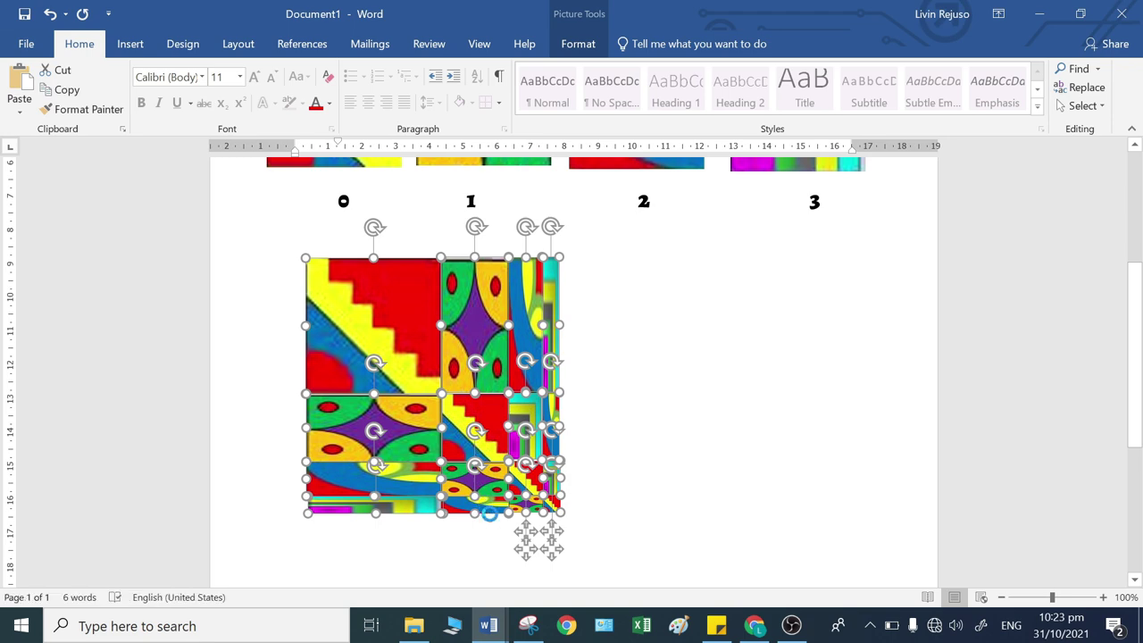
key(ctrl+g)
click(783, 411)
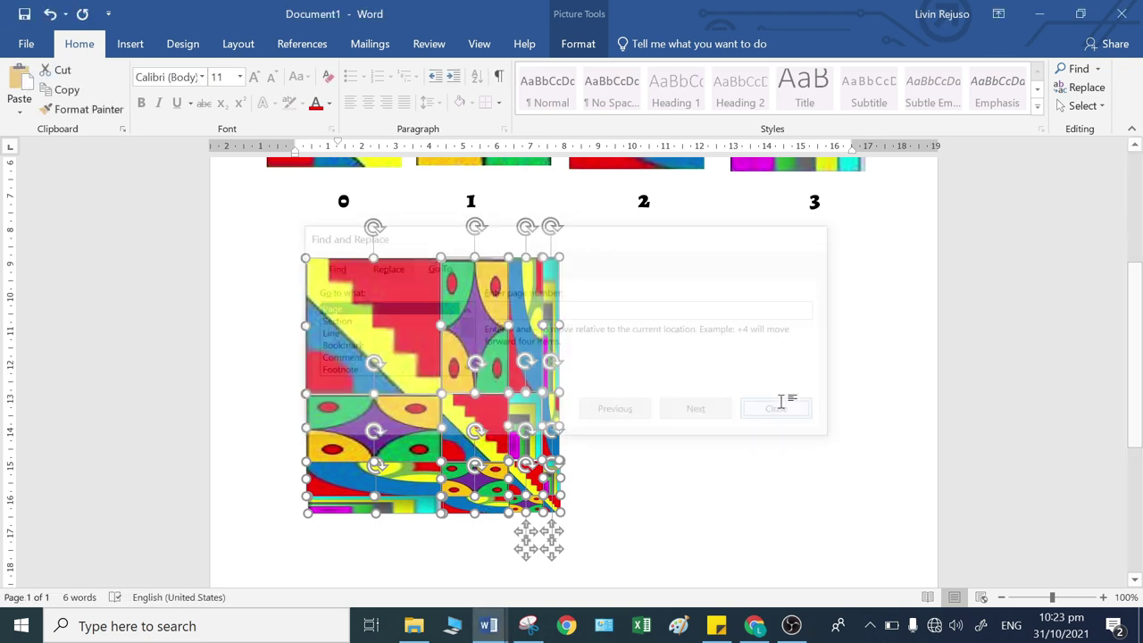
key(ctrl+g)
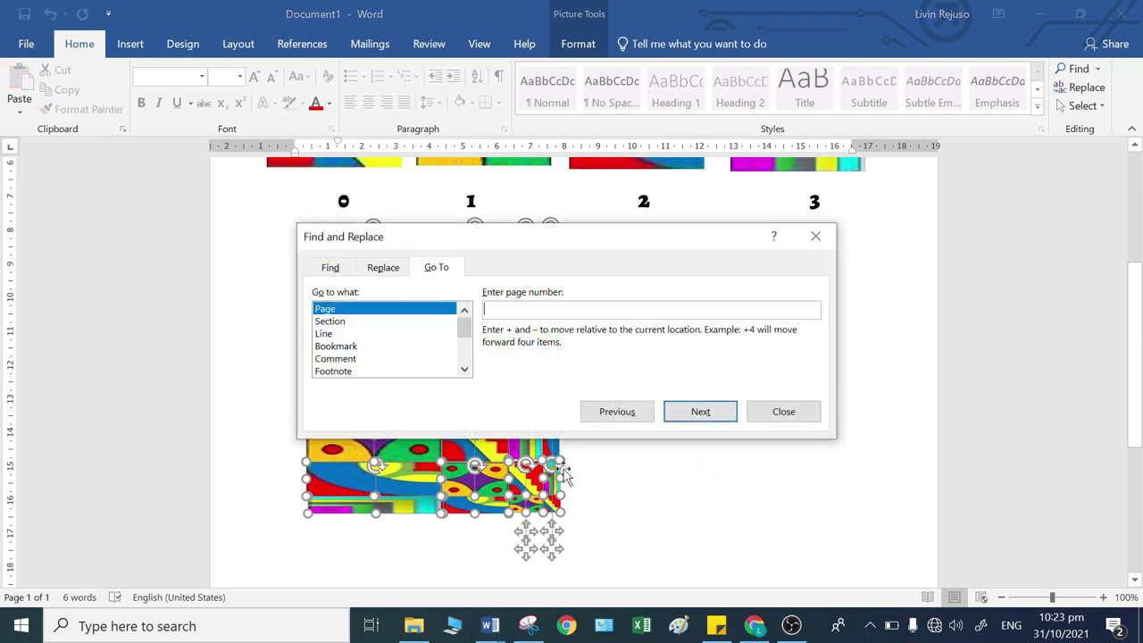
click(753, 413)
- Group the selected tiles and move the grouped artwork toward the middle of the page below the numbered pictures
right_click(533, 418)
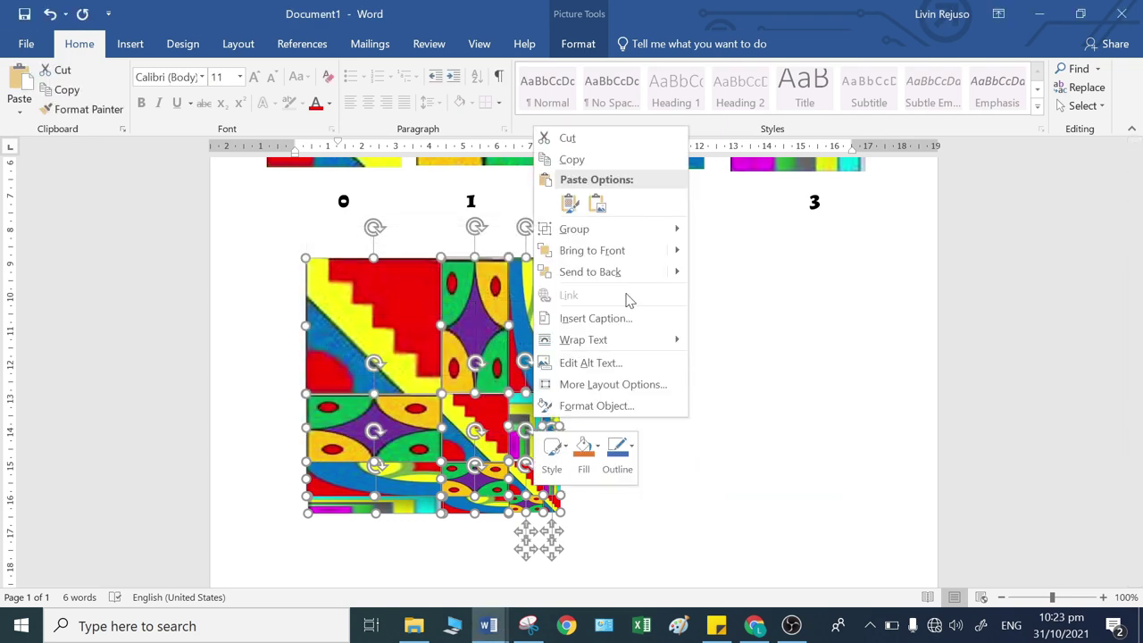
click(732, 231)
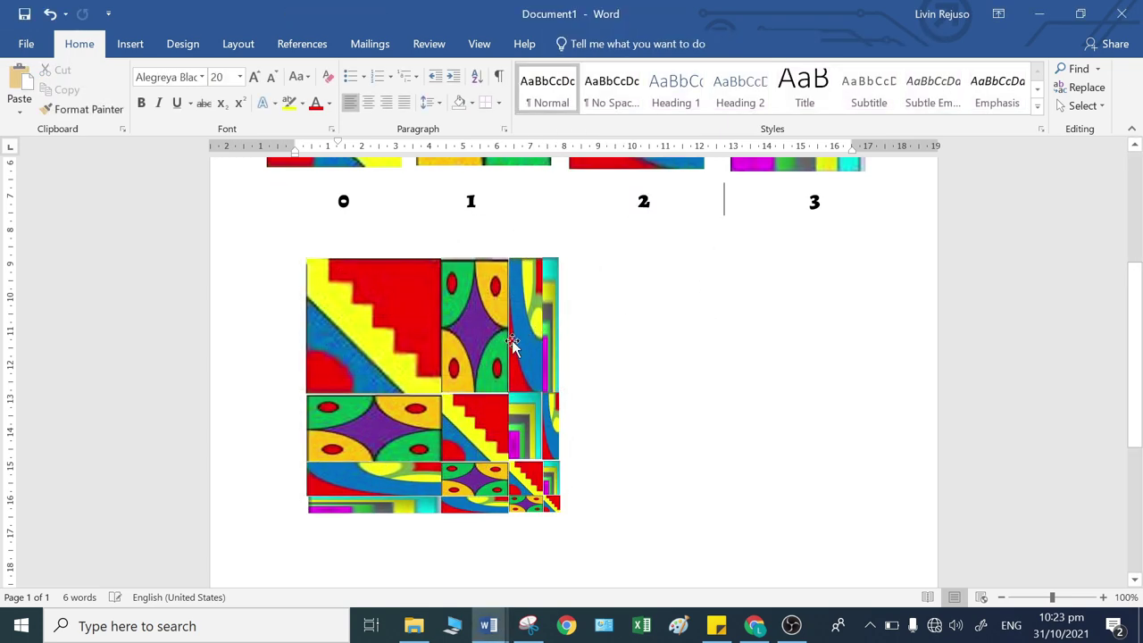
drag(510, 344, 666, 370)
- Review the grouped artwork against the numbered design pictures 0 to 3 above it
scroll(665, 366, down, 1)
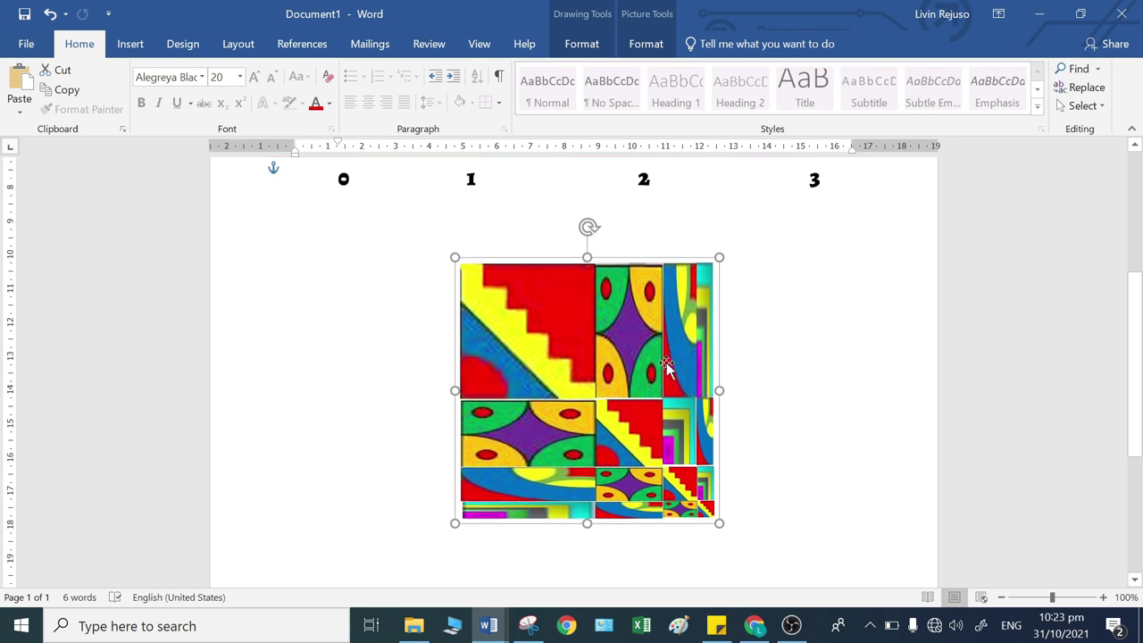
scroll(665, 366, up, 3)
scroll(793, 422, up, 2)
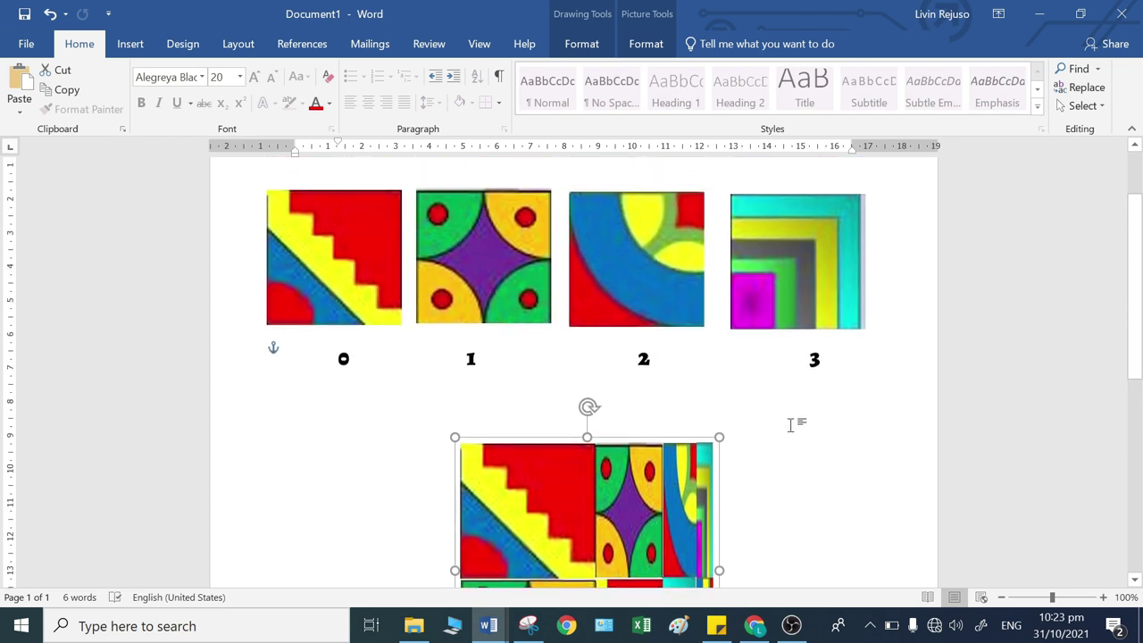
scroll(788, 428, down, 2)
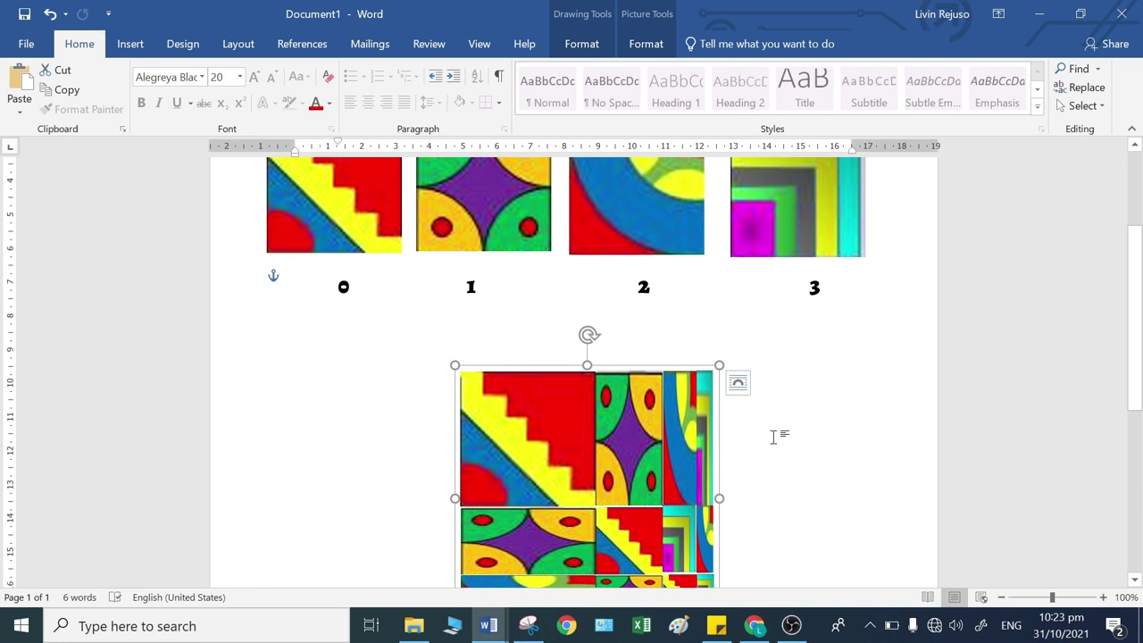
scroll(770, 437, down, 3)
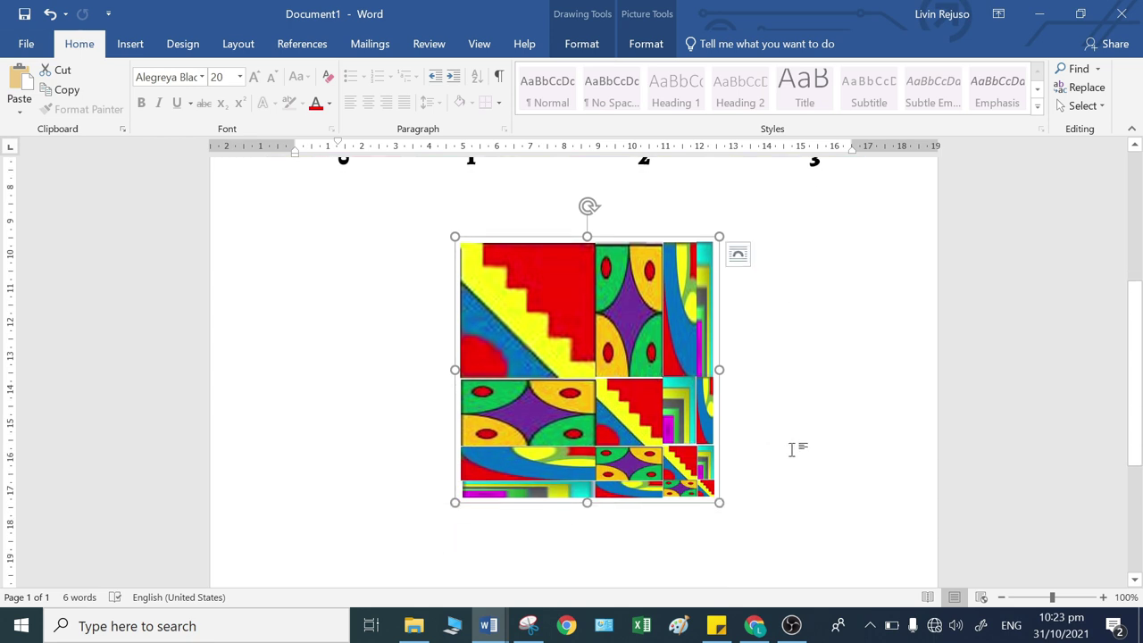
scroll(791, 449, down, 1)
scroll(796, 461, up, 3)
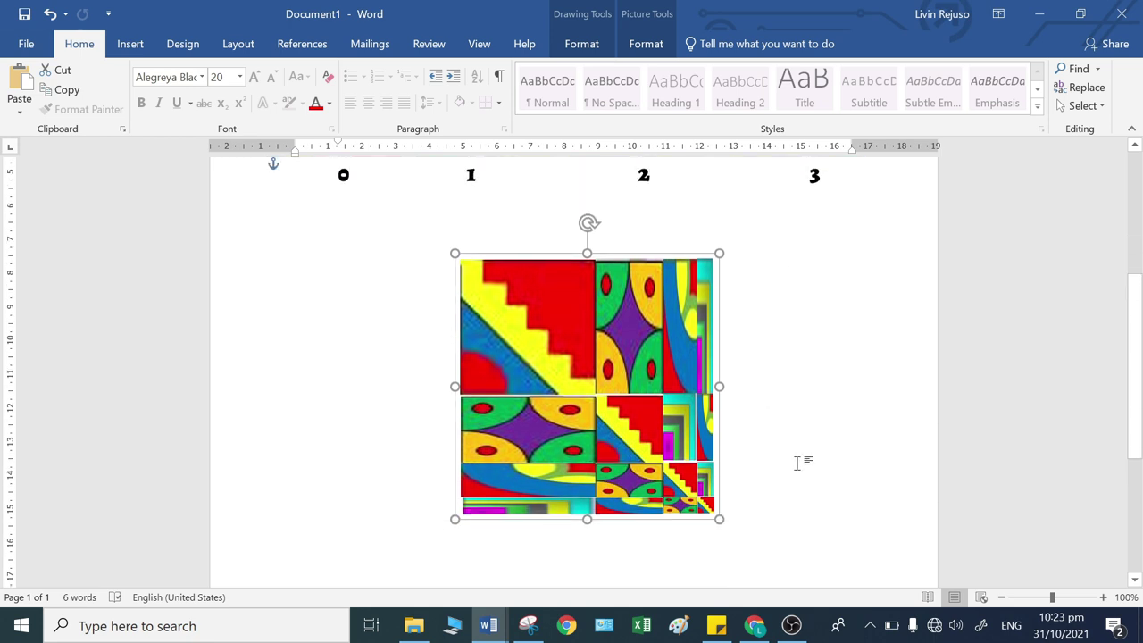
scroll(796, 462, down, 2)
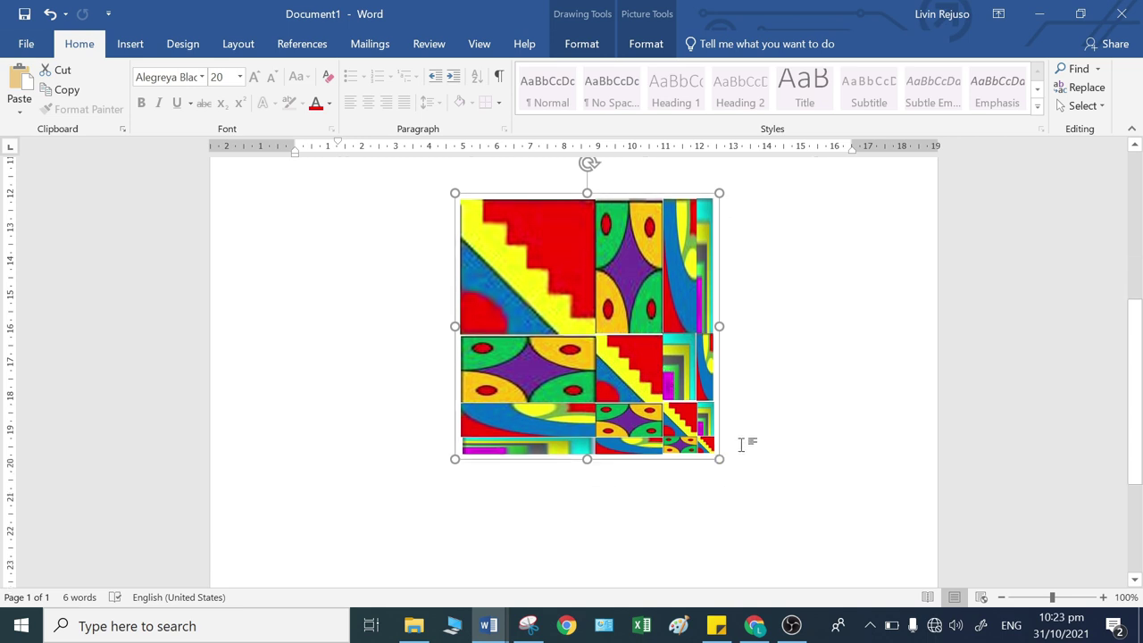
scroll(741, 444, up, 1)
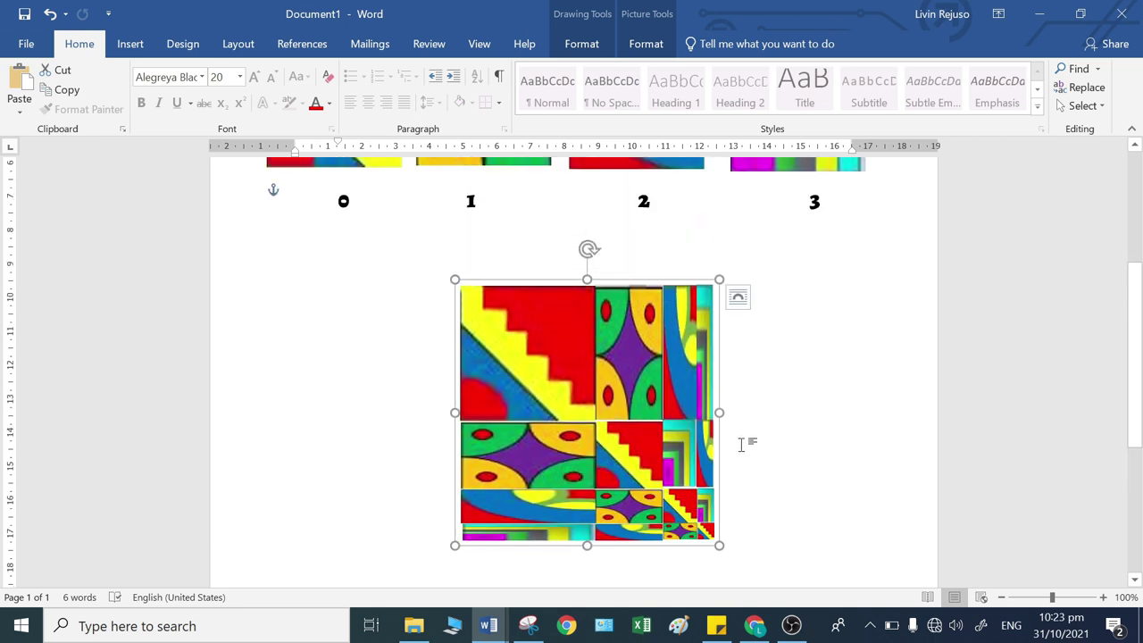
scroll(741, 444, up, 4)
- Set both the height and the width of the grouped artwork to 6 cm
click(633, 54)
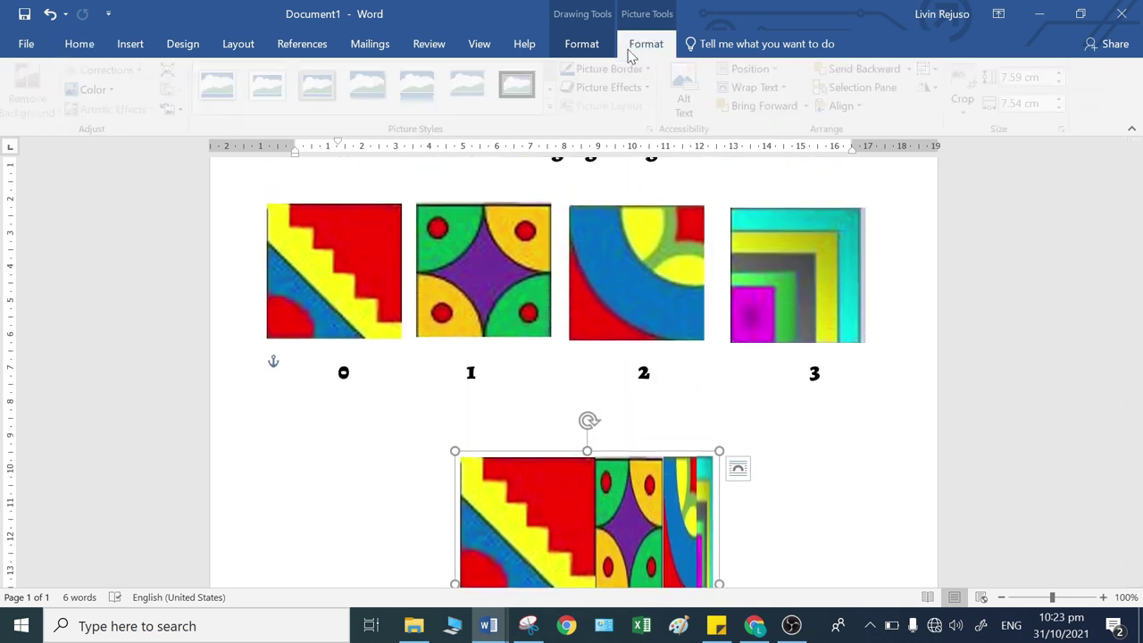
click(1026, 78)
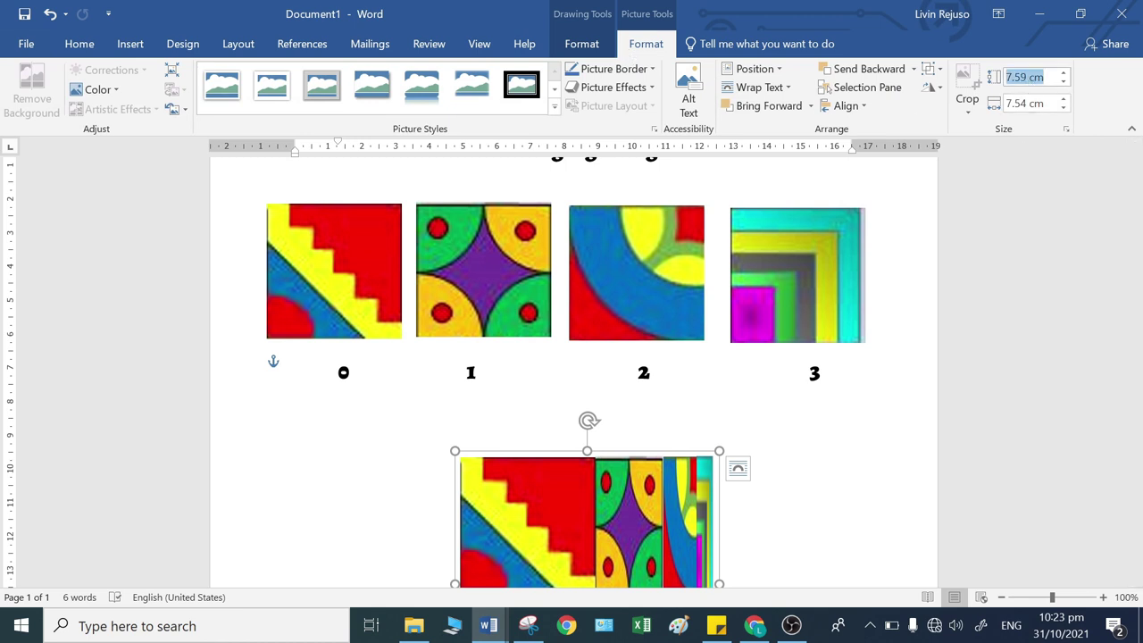
text(6)
key(Tab)
text(6)
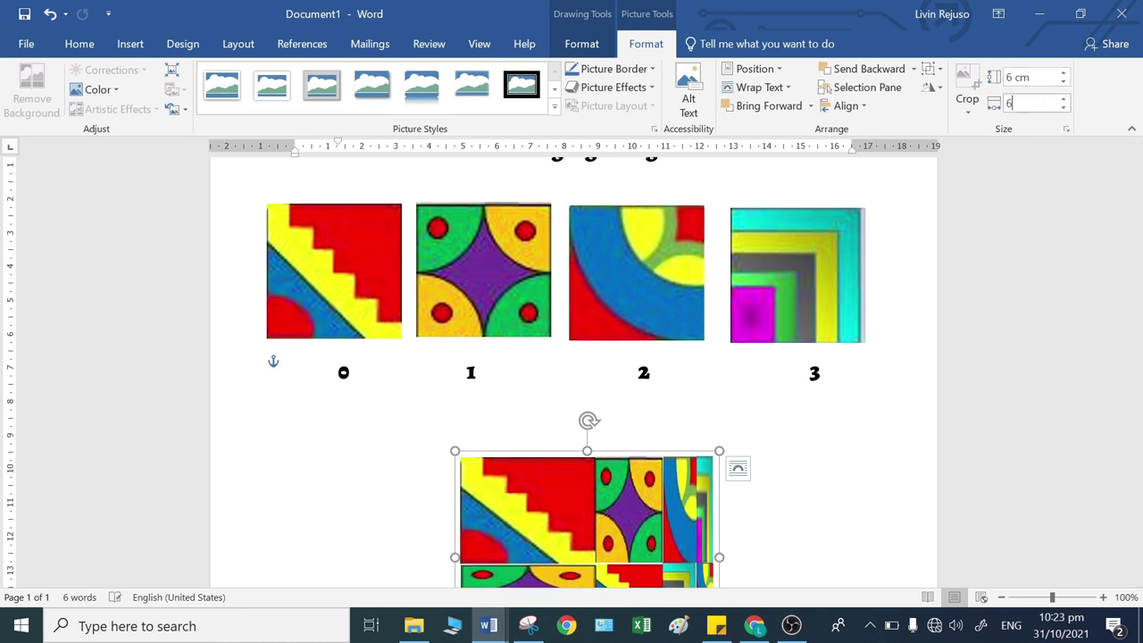
key(Return)
- Move the artwork toward the left margin, duplicate it and place the copy flush against its right side
scroll(558, 245, down, 6)
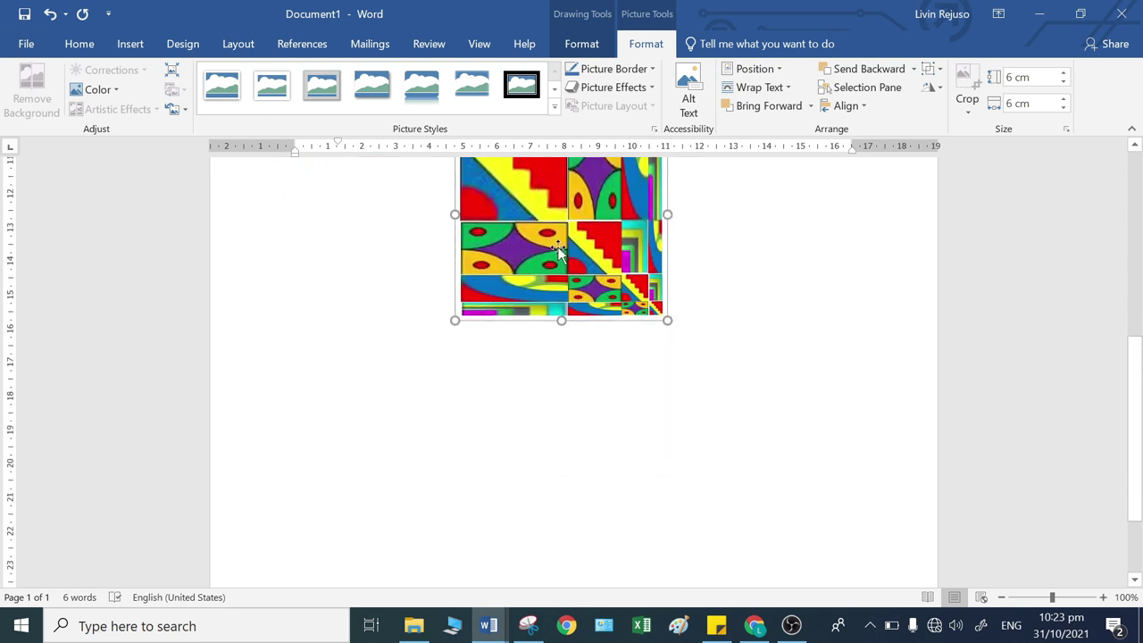
drag(547, 246, 407, 318)
scroll(717, 420, up, 1)
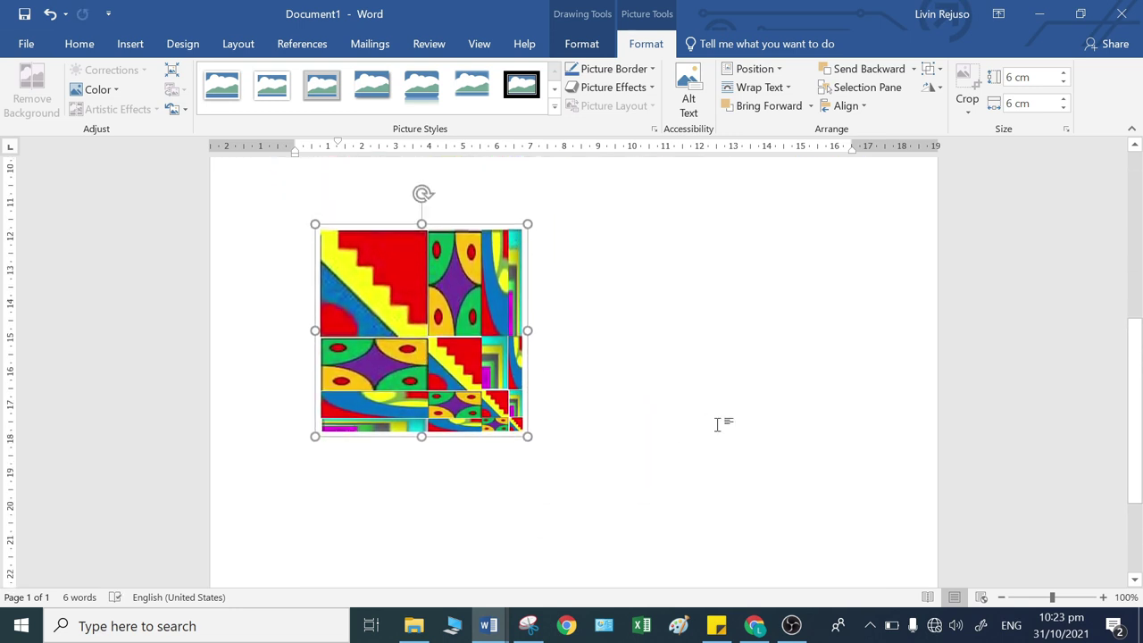
key(ctrl+z)
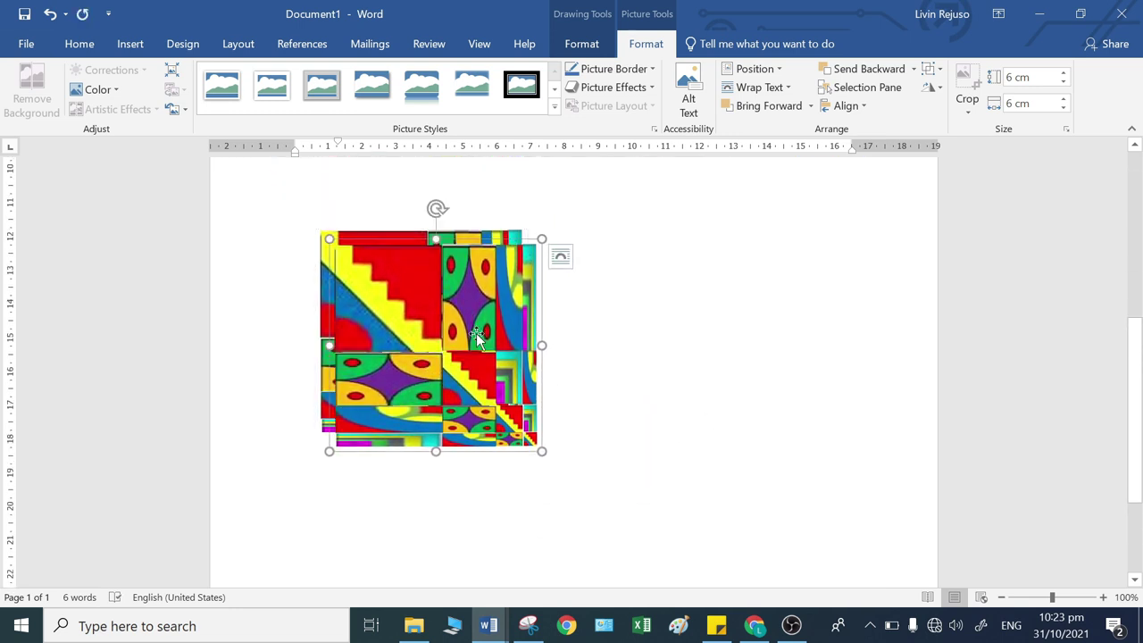
drag(478, 337, 664, 317)
click(765, 543)
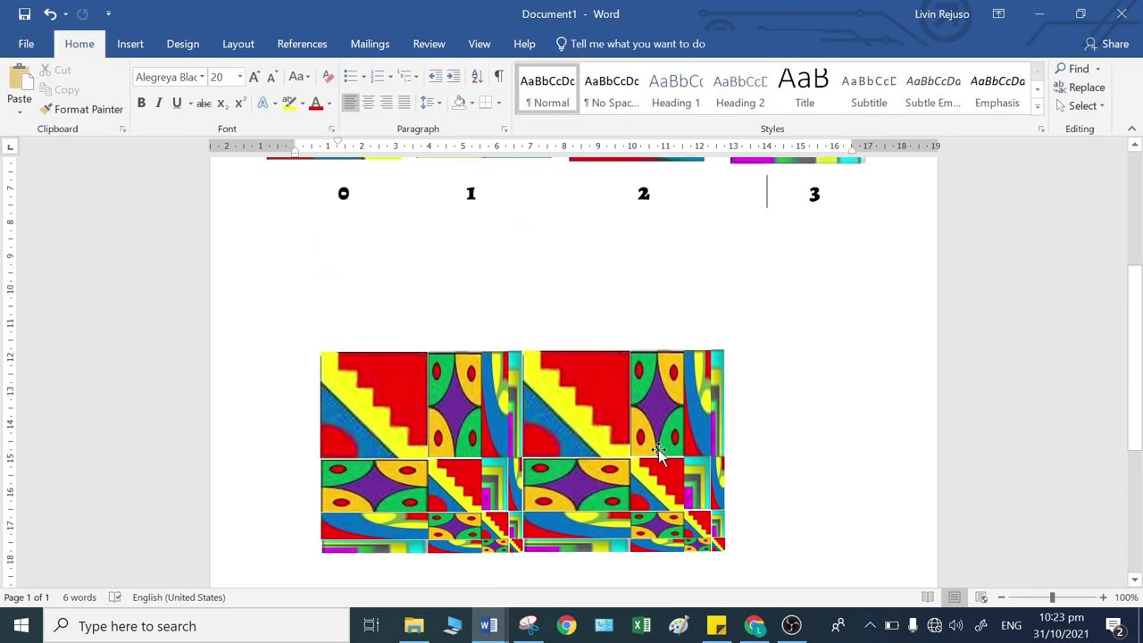
- Add two more copies of the artwork directly below the first pair to form a two-by-two block
click(661, 459)
key(ctrl+v)
drag(640, 275, 664, 456)
key(ctrl+d)
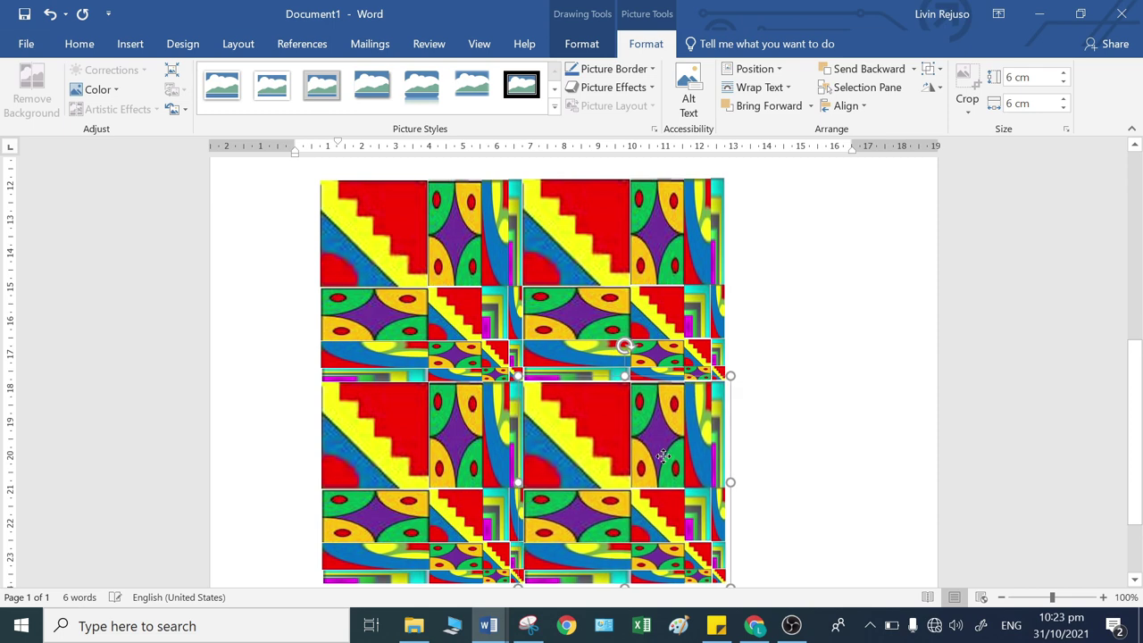
click(1000, 596)
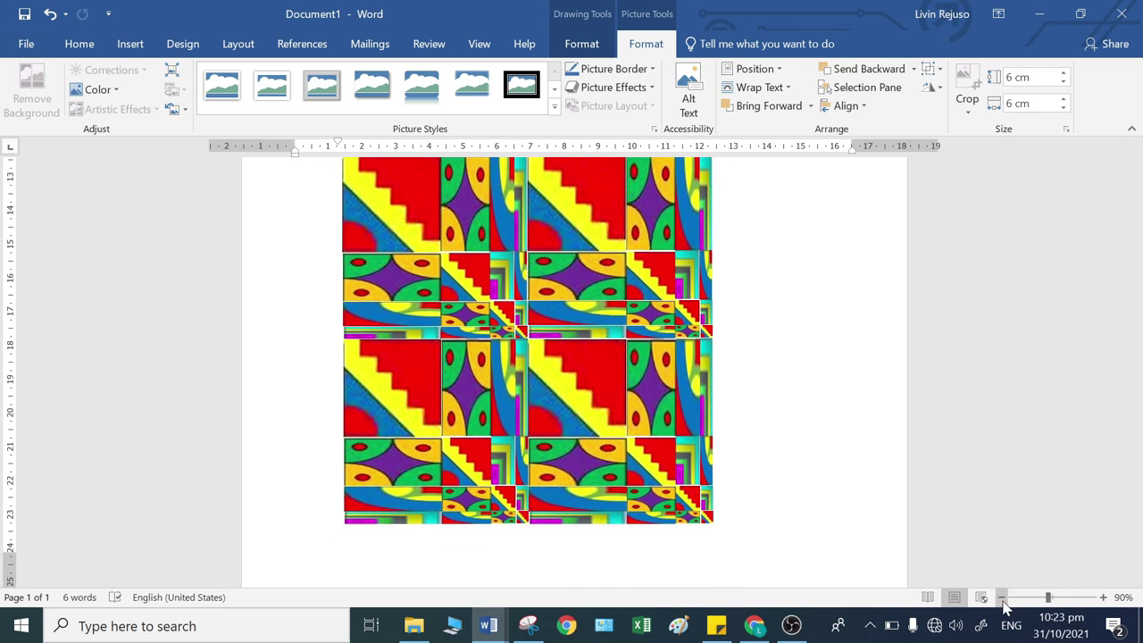
click(1001, 597)
scroll(573, 372, up, 1)
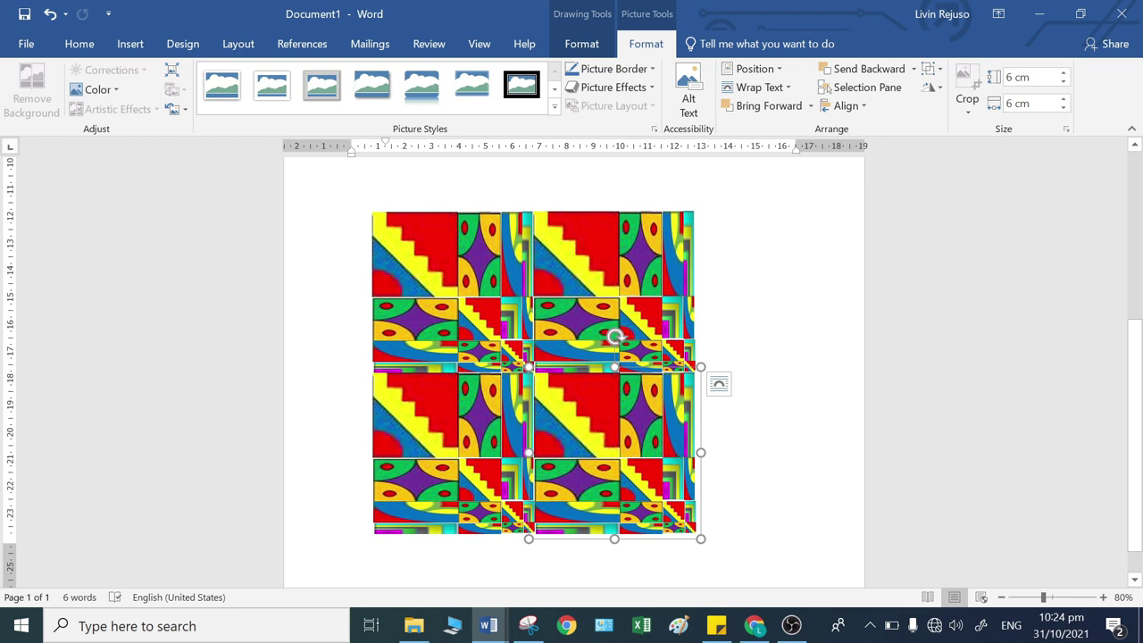
- Delete the four source pictures 0 to 3 below the Converging Design title
scroll(571, 374, up, 6)
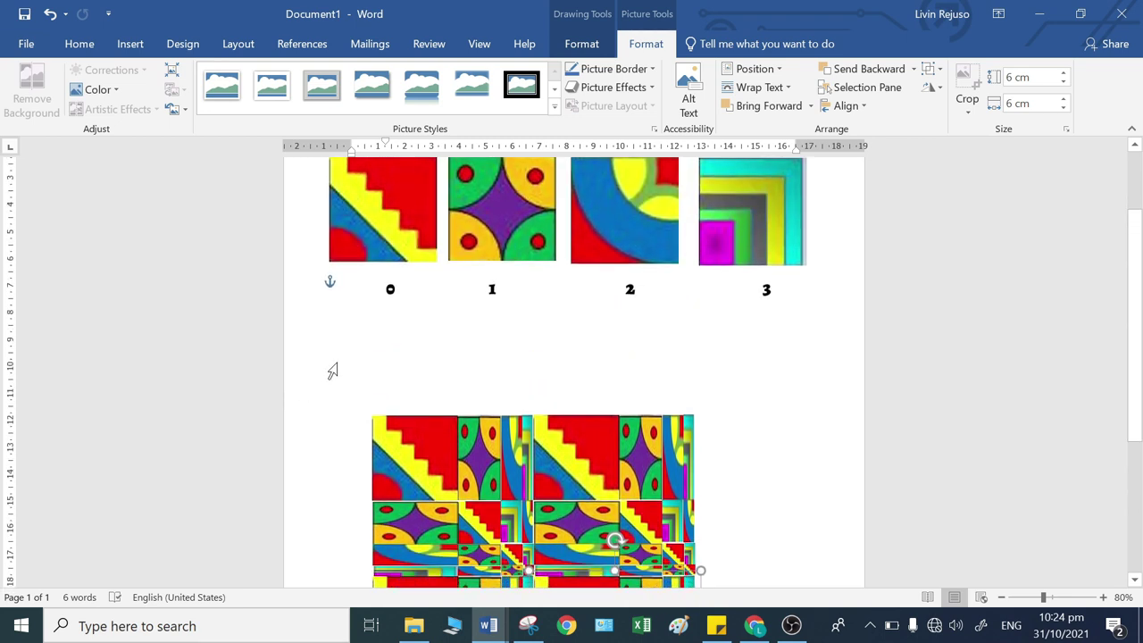
scroll(372, 324, up, 1)
click(375, 311)
key(Delete)
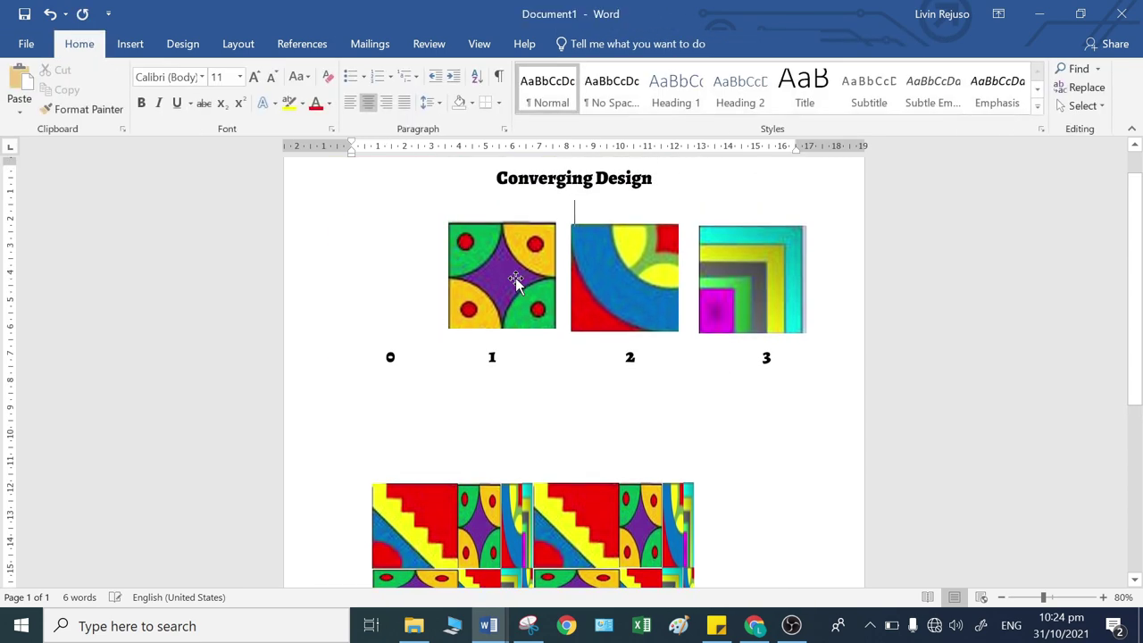
click(510, 273)
key(Delete)
click(597, 295)
key(Delete)
click(750, 277)
key(Delete)
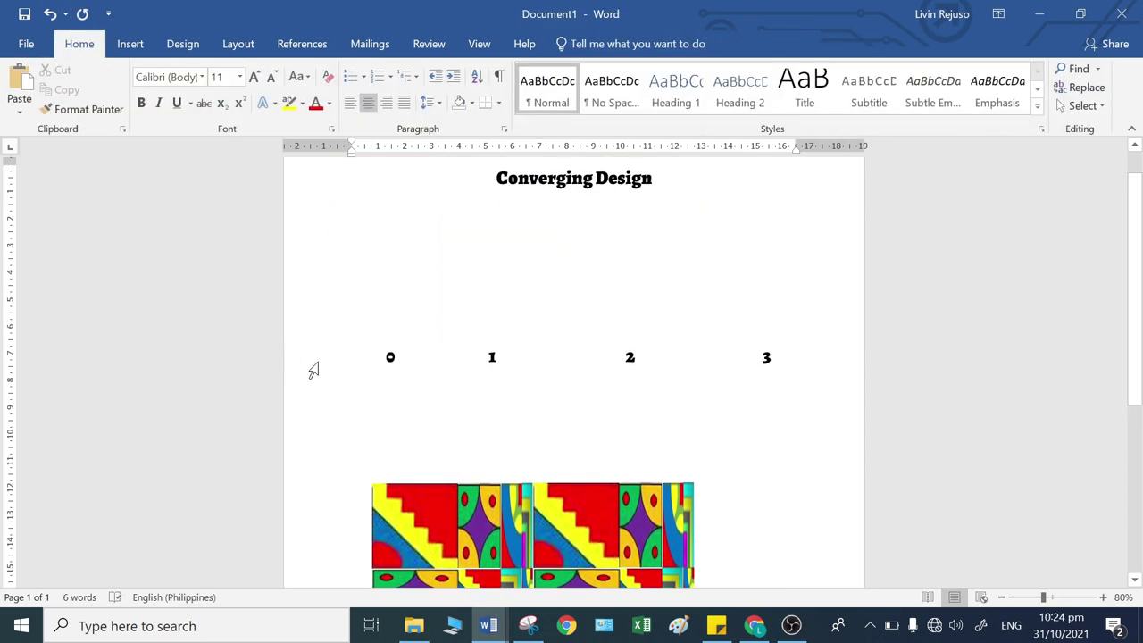
- Delete the number labels 0, 1, 2 and 3 above the artwork block
scroll(559, 434, down, 2)
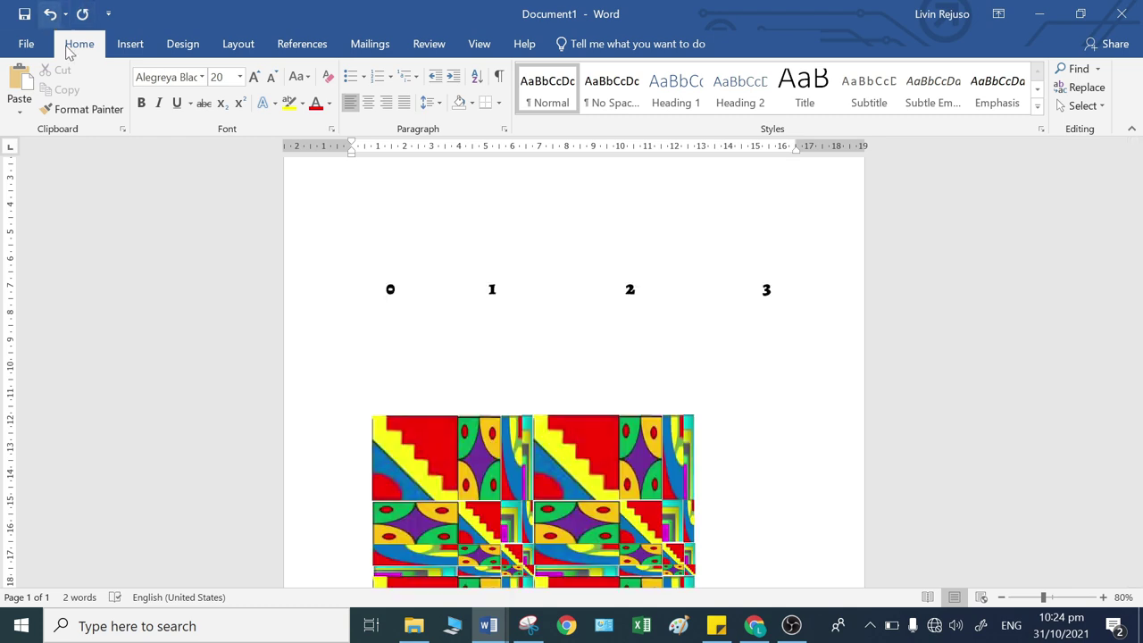
click(50, 14)
click(386, 288)
drag(385, 288, 696, 571)
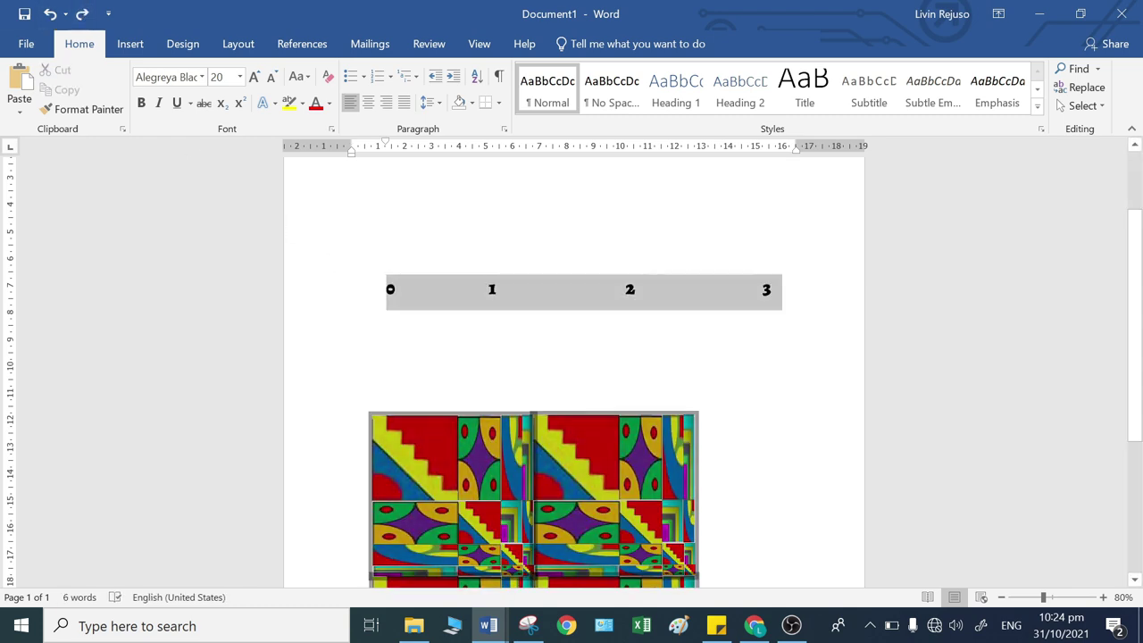
drag(782, 290, 770, 290)
key(Delete)
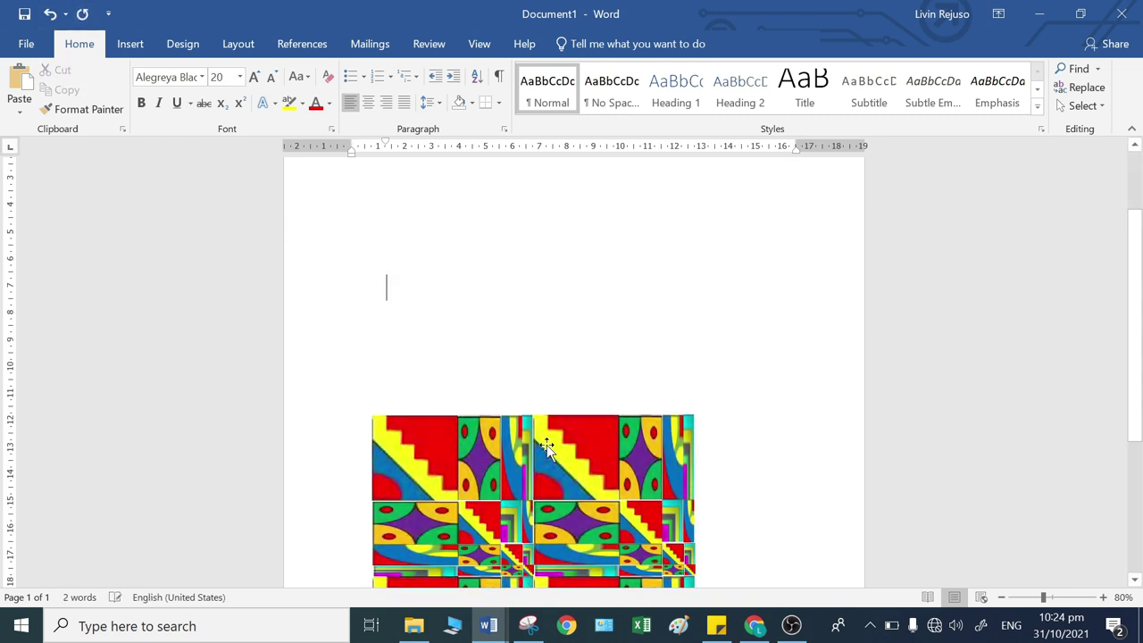
- Select all four copies of the artwork in the two-by-two block and group them
drag(548, 446, 559, 227)
click(51, 15)
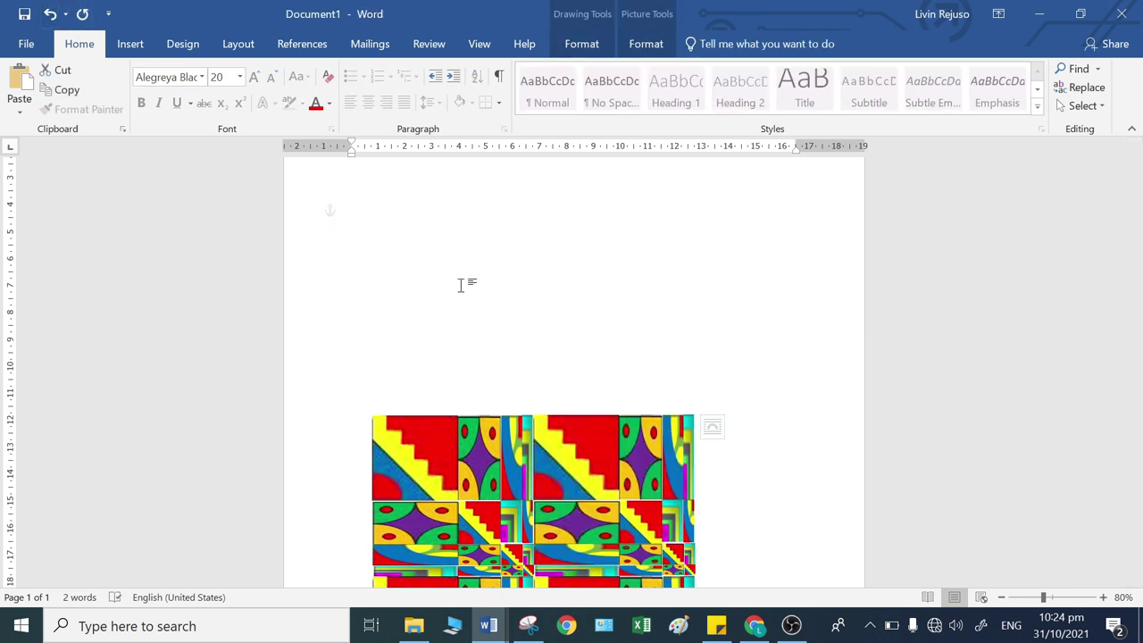
scroll(459, 283, down, 2)
click(469, 412)
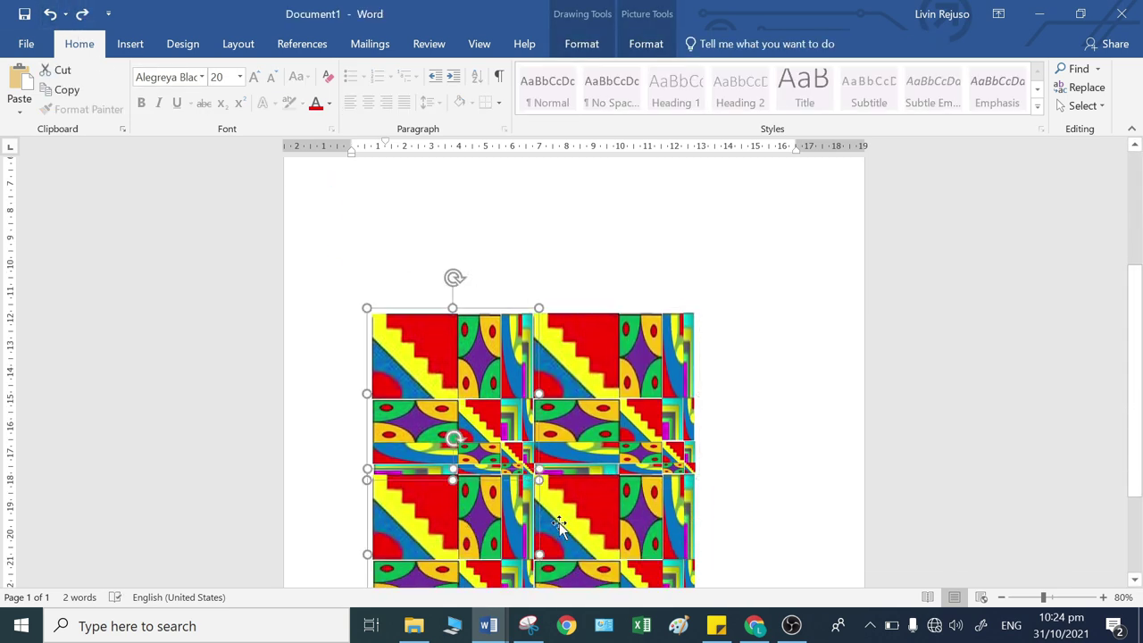
ctrl+click(582, 458)
right_click(586, 457)
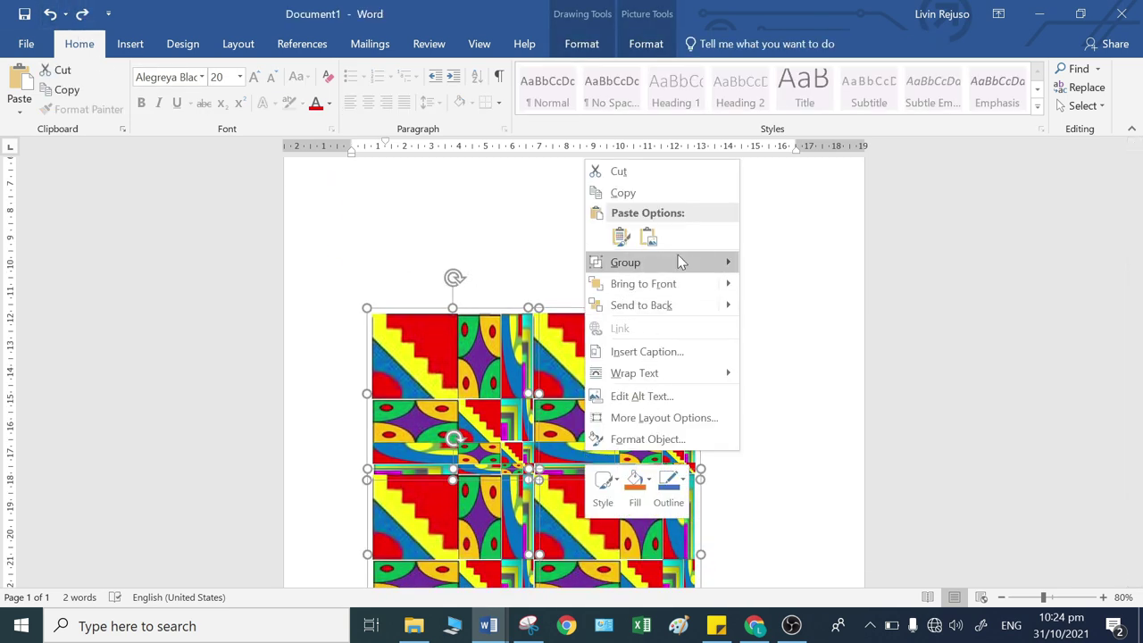
mouse_move(612, 261)
click(775, 260)
- Move the grouped two-by-two design up the page to just below the Converging Design title
drag(607, 406, 604, 278)
scroll(622, 420, up, 4)
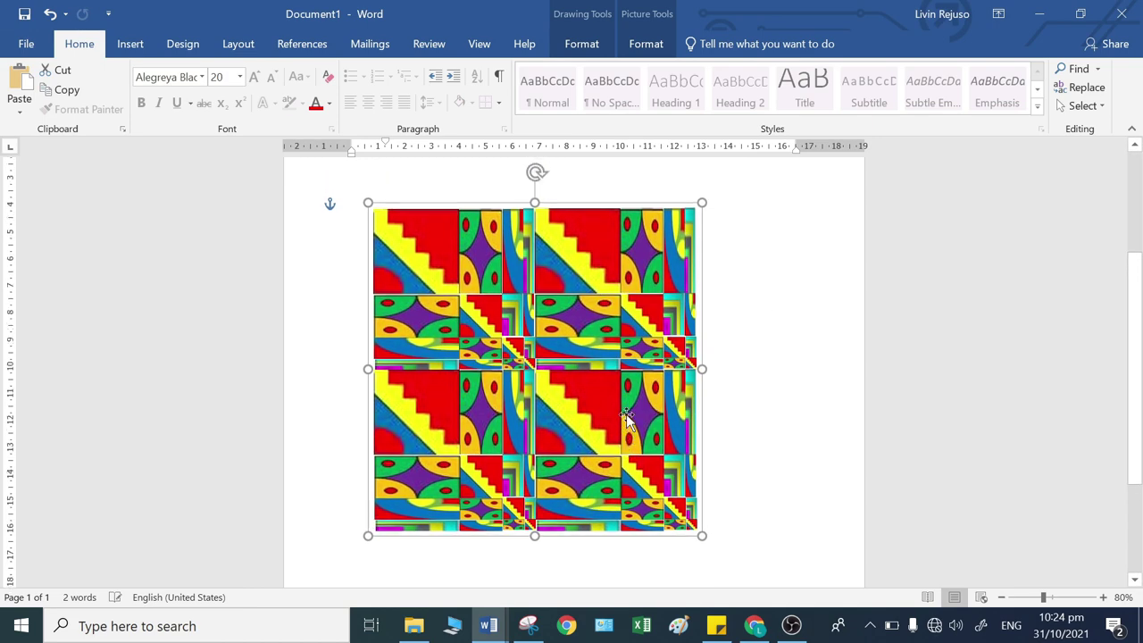
drag(580, 465, 566, 331)
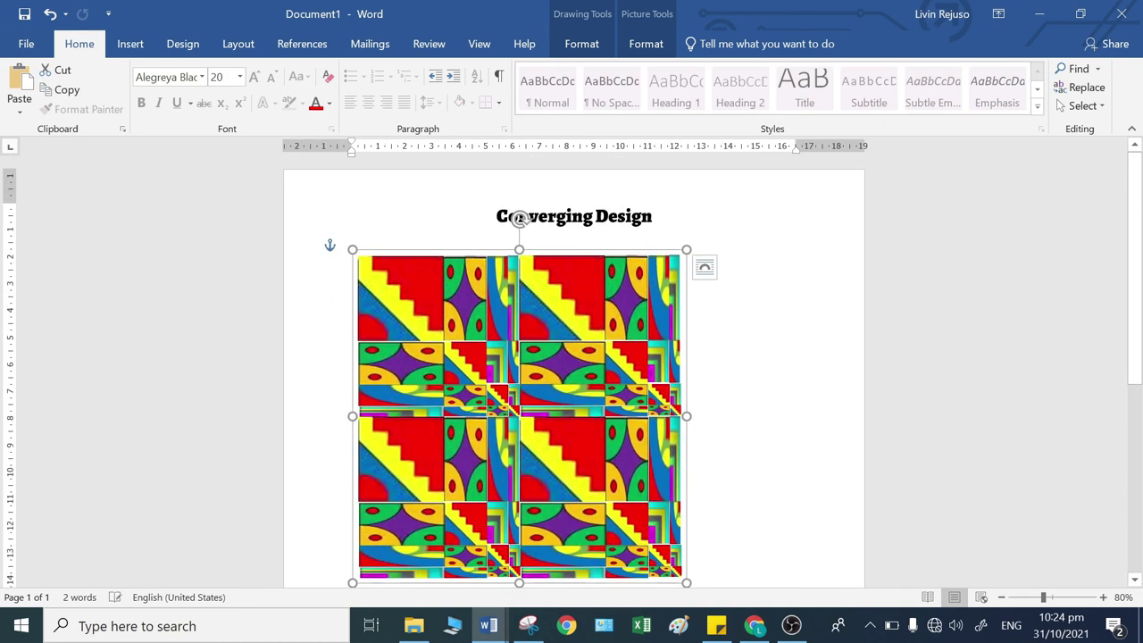
click(746, 393)
- Ungroup the two-by-two design, then duplicate one artwork copy and place it in the blank area below the block
right_click(538, 506)
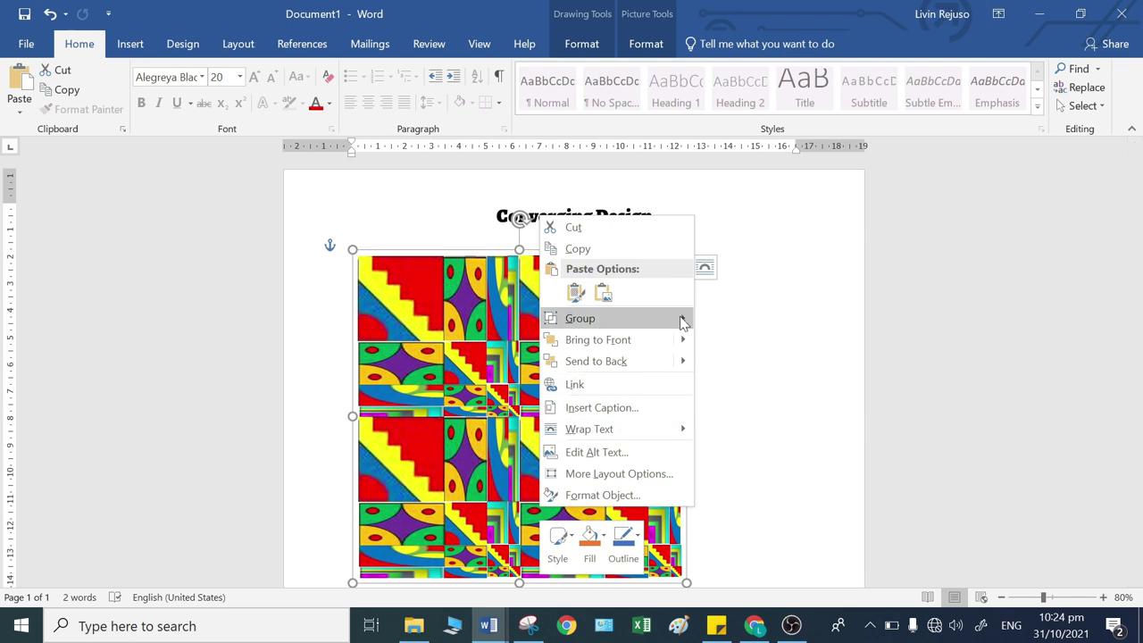
mouse_move(684, 317)
click(737, 342)
scroll(740, 446, down, 3)
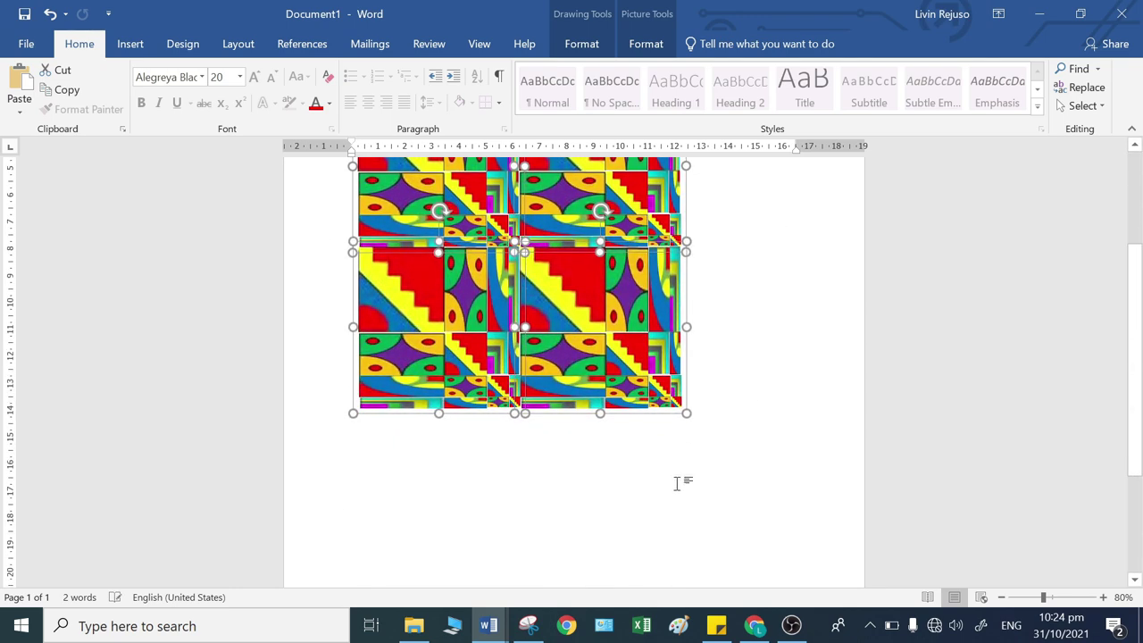
key(ctrl+d)
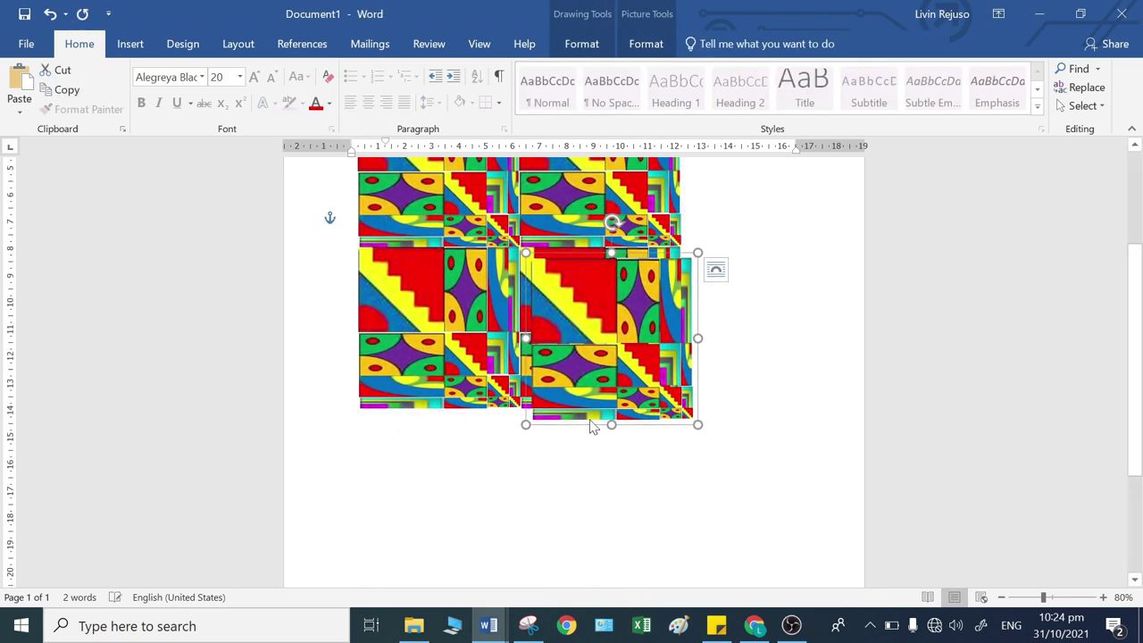
drag(569, 451, 504, 543)
- Select the four artwork copies of the two-by-two block without the extra one below and group them again
click(454, 346)
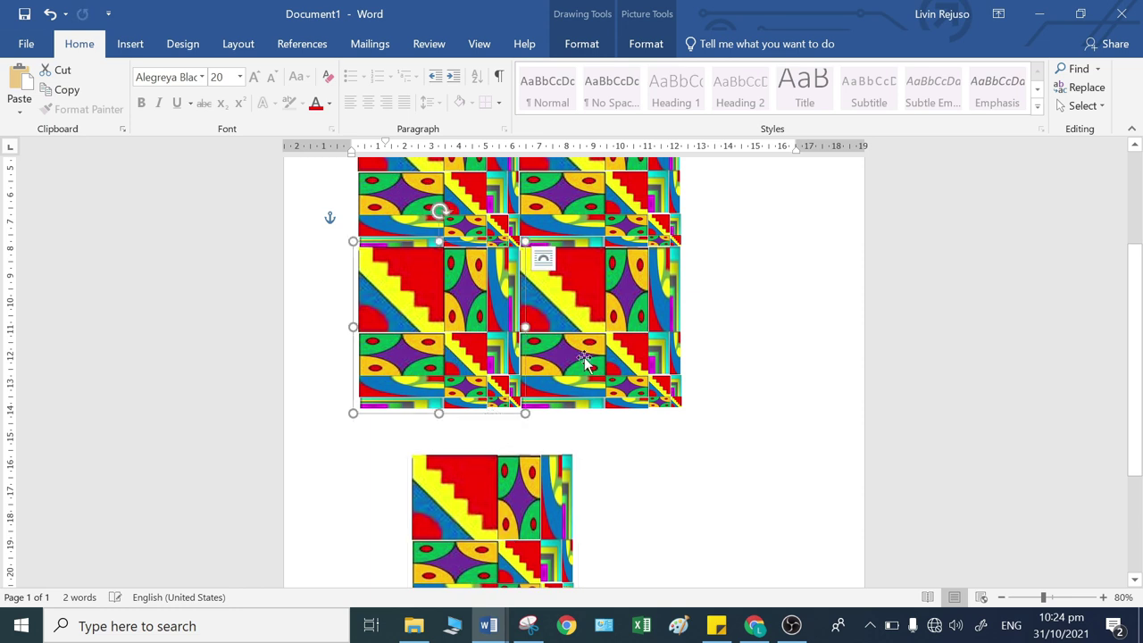
shift+click(584, 348)
click(451, 330)
shift+click(449, 204)
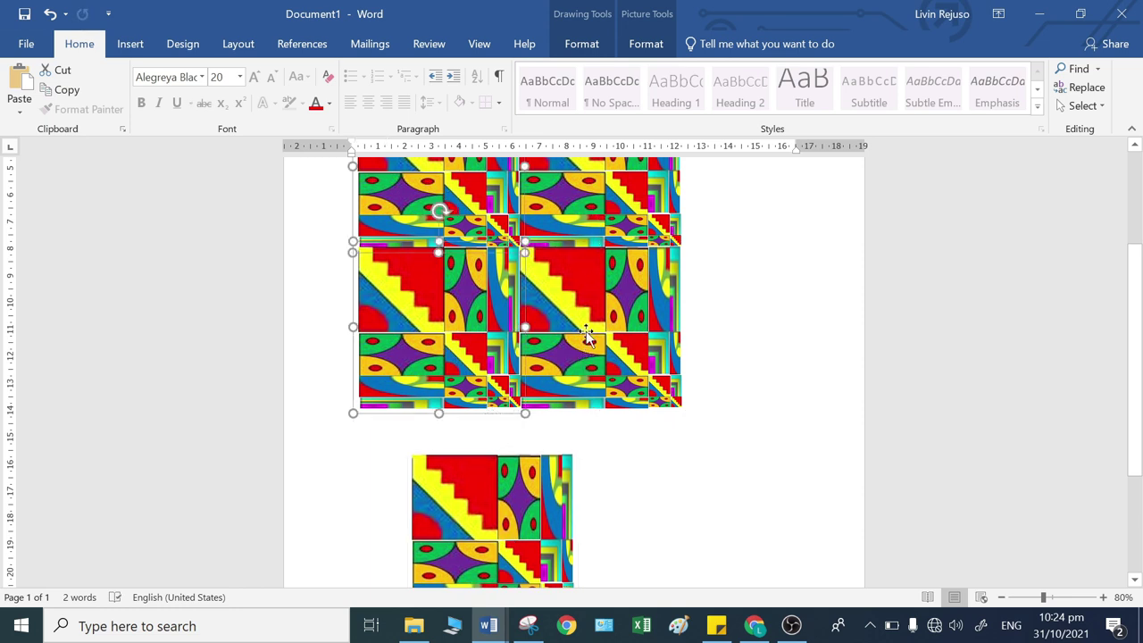
shift+click(589, 337)
right_click(598, 228)
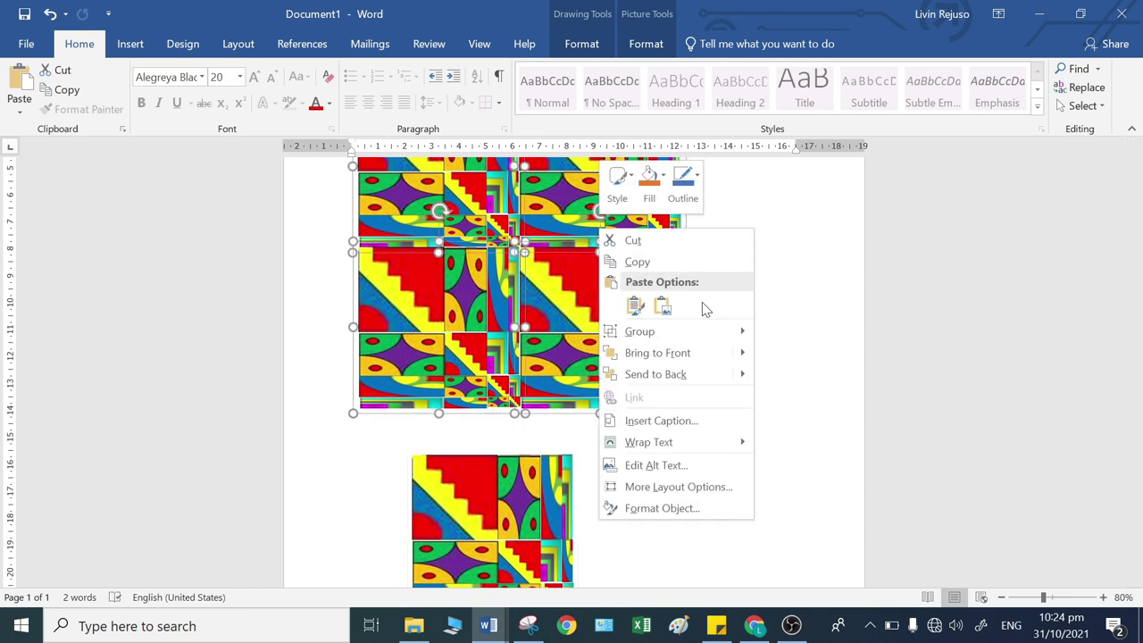
mouse_move(701, 331)
click(786, 332)
scroll(652, 393, up, 4)
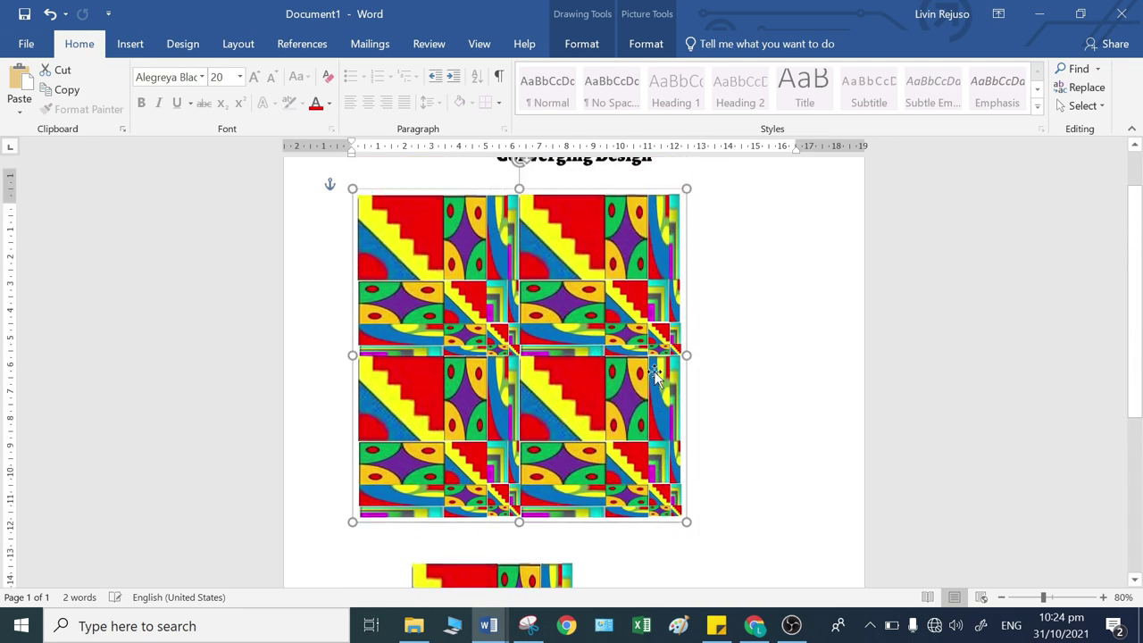
- Shrink the grouped two-by-two design, setting its height and width to 5 cm
scroll(641, 419, down, 3)
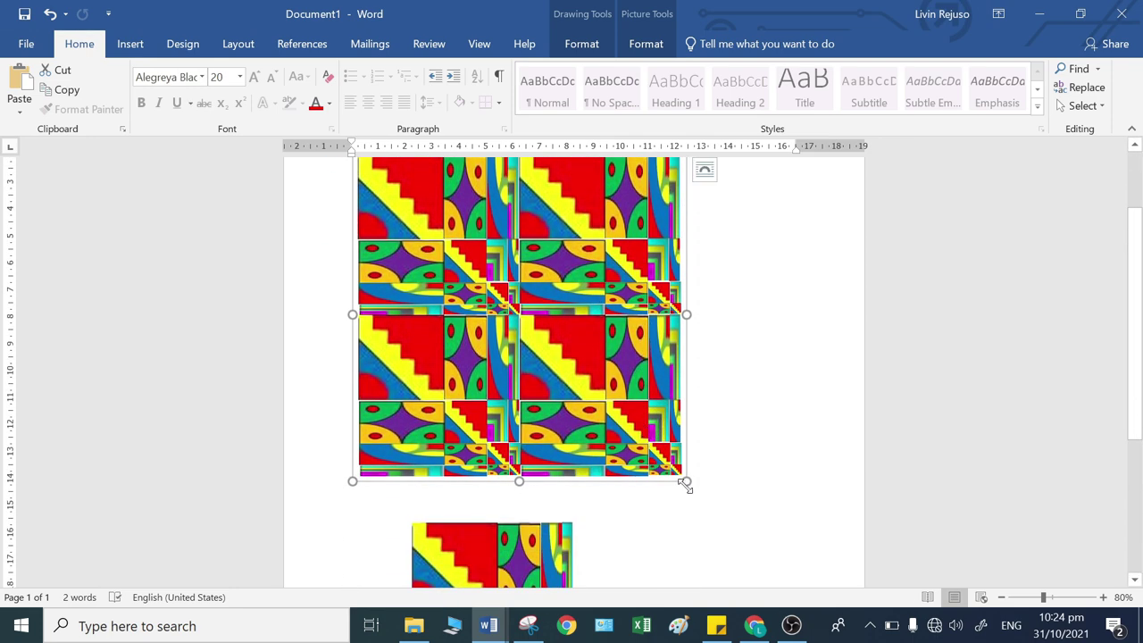
drag(685, 483, 563, 358)
scroll(574, 357, up, 2)
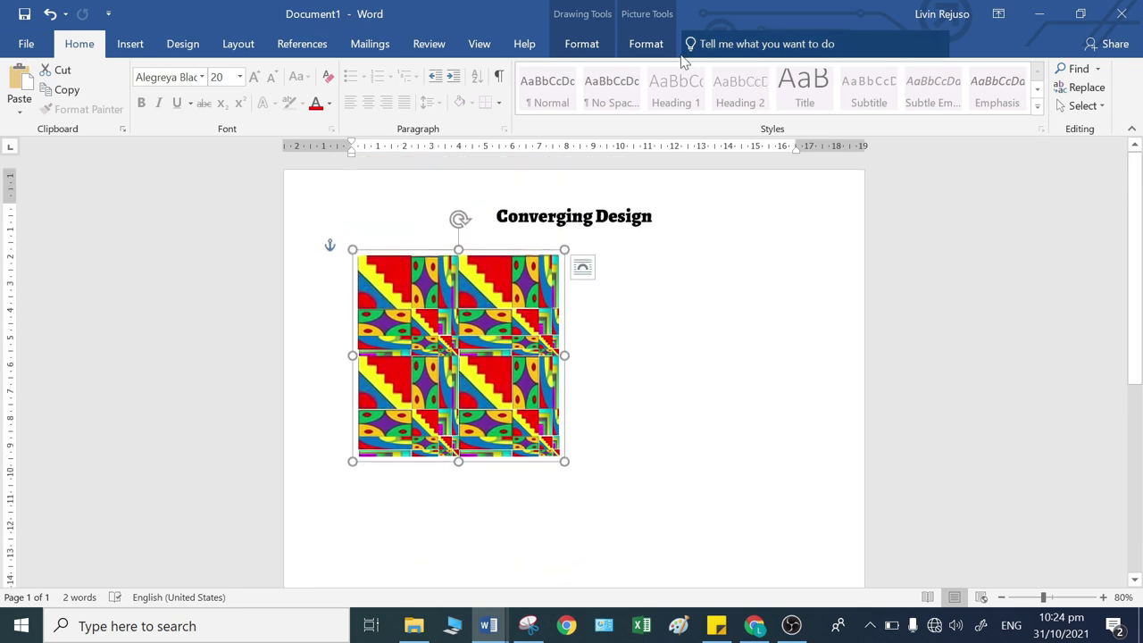
click(646, 43)
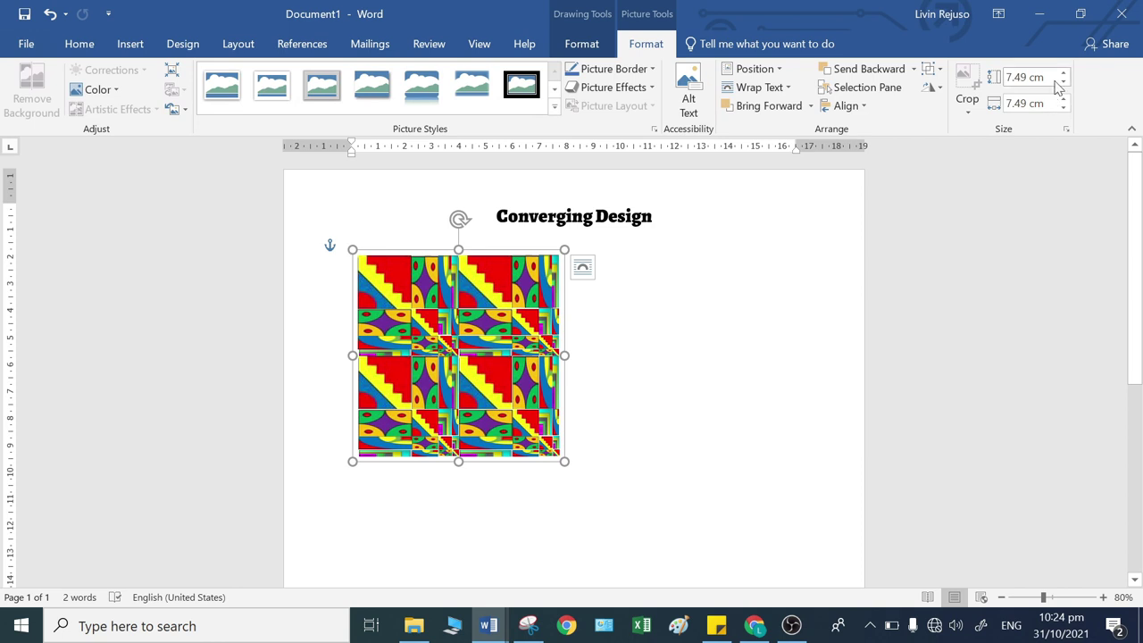
text(5)
key(Tab)
text(5)
key(Return)
- Move the single artwork copy up beneath the small grouped design, duplicate it and place the duplicate beside it on the right
scroll(574, 375, down, 6)
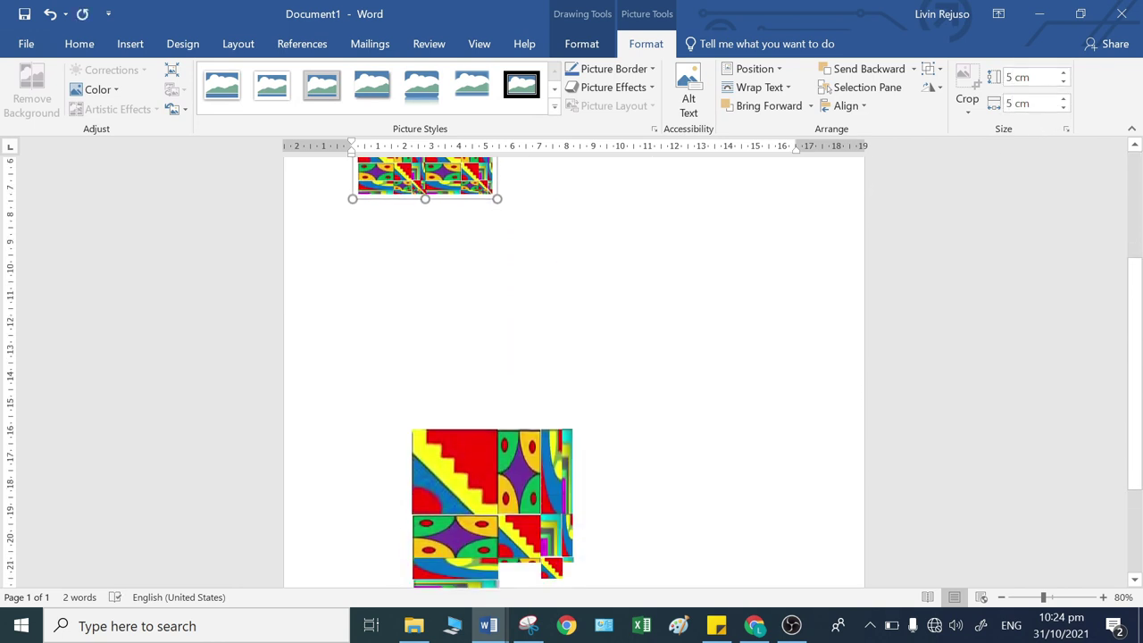
click(479, 347)
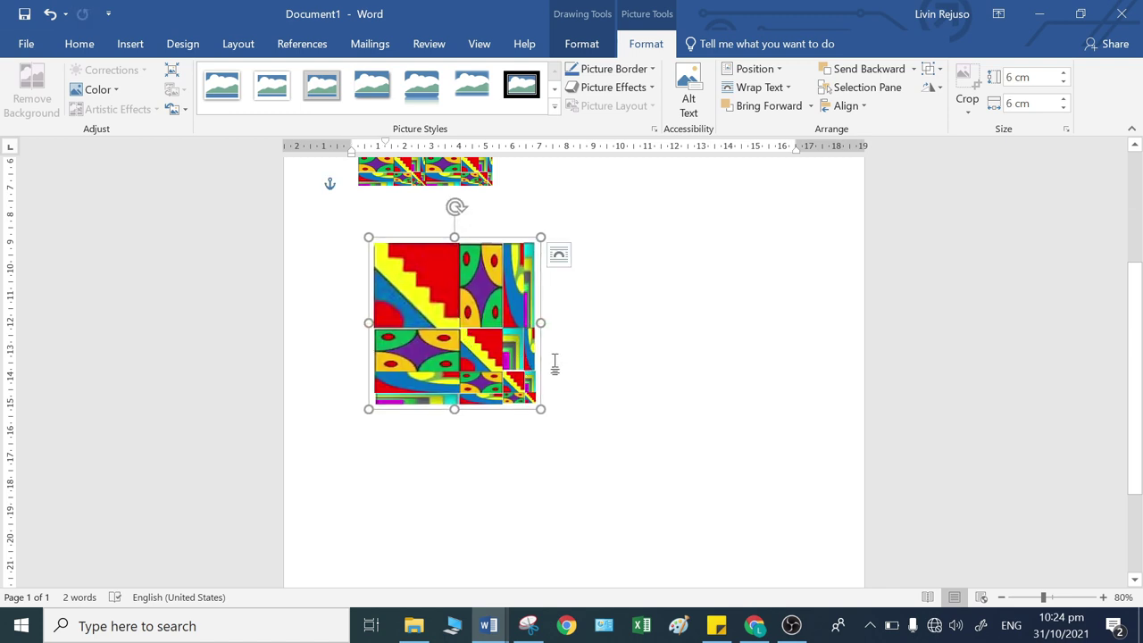
scroll(566, 395, up, 2)
click(566, 395)
drag(478, 414, 625, 400)
key(ctrl+d)
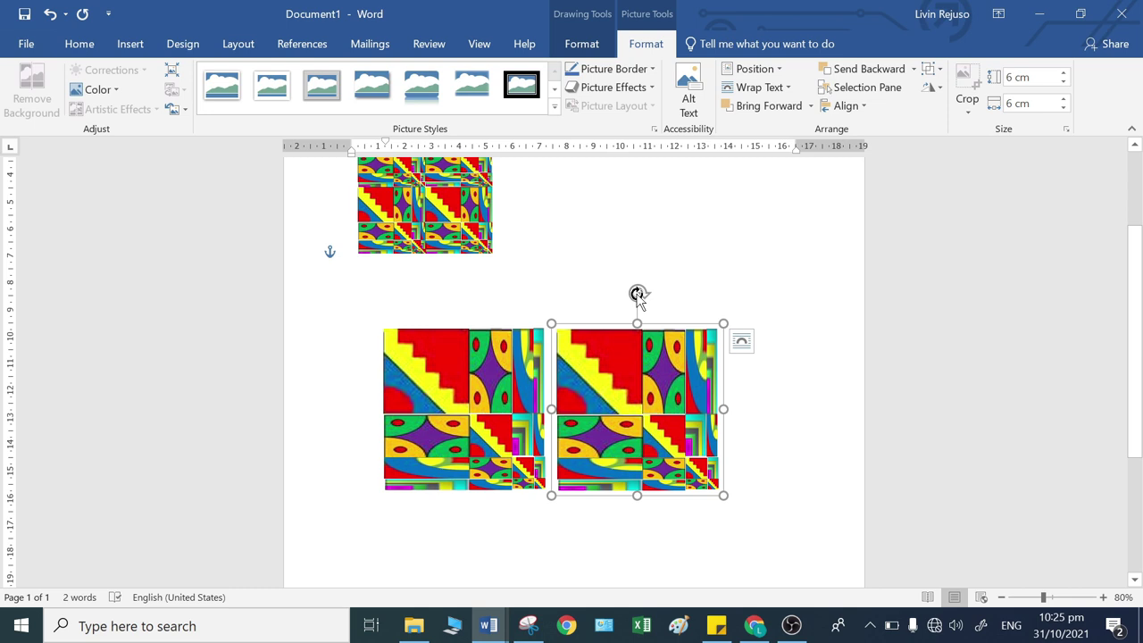
click(617, 405)
click(430, 374)
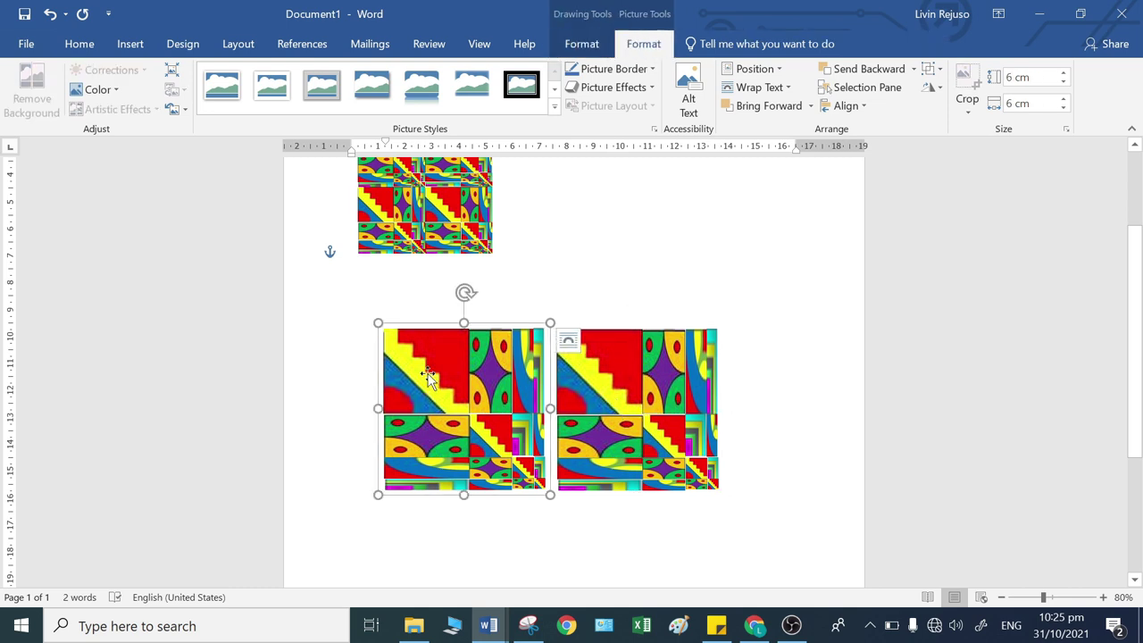
- Rotate the right artwork copy a quarter turn clockwise and fit it against the right edge of the left copy
click(589, 354)
mouse_move(635, 296)
mouse_down()
mouse_move(675, 293)
mouse_move(729, 340)
mouse_move(714, 309)
mouse_move(635, 306)
mouse_up()
click(667, 299)
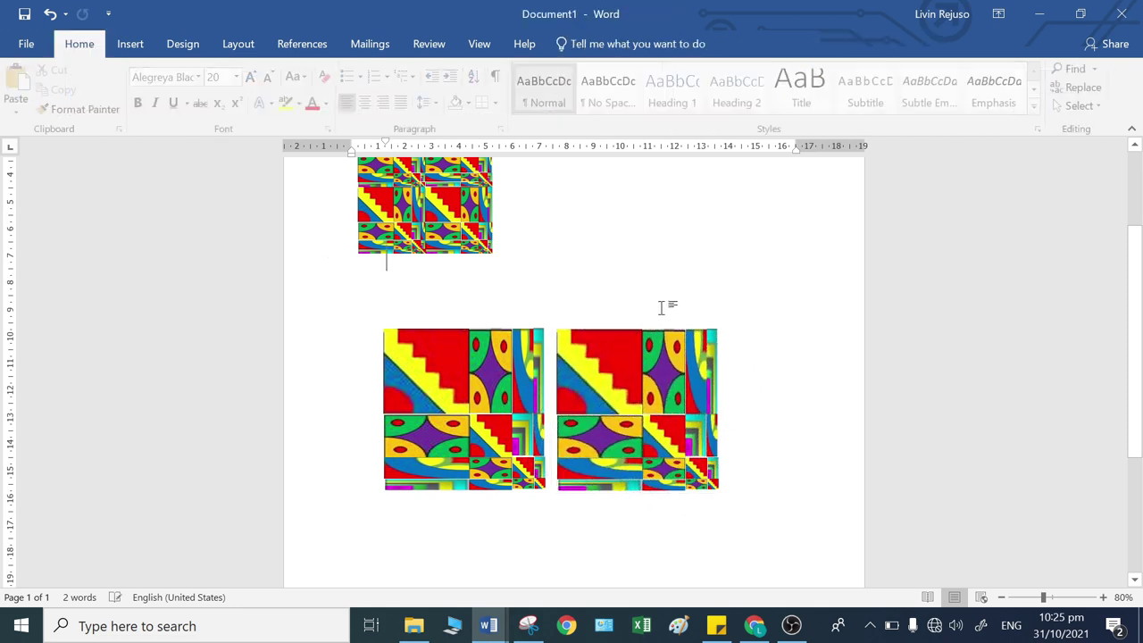
click(629, 348)
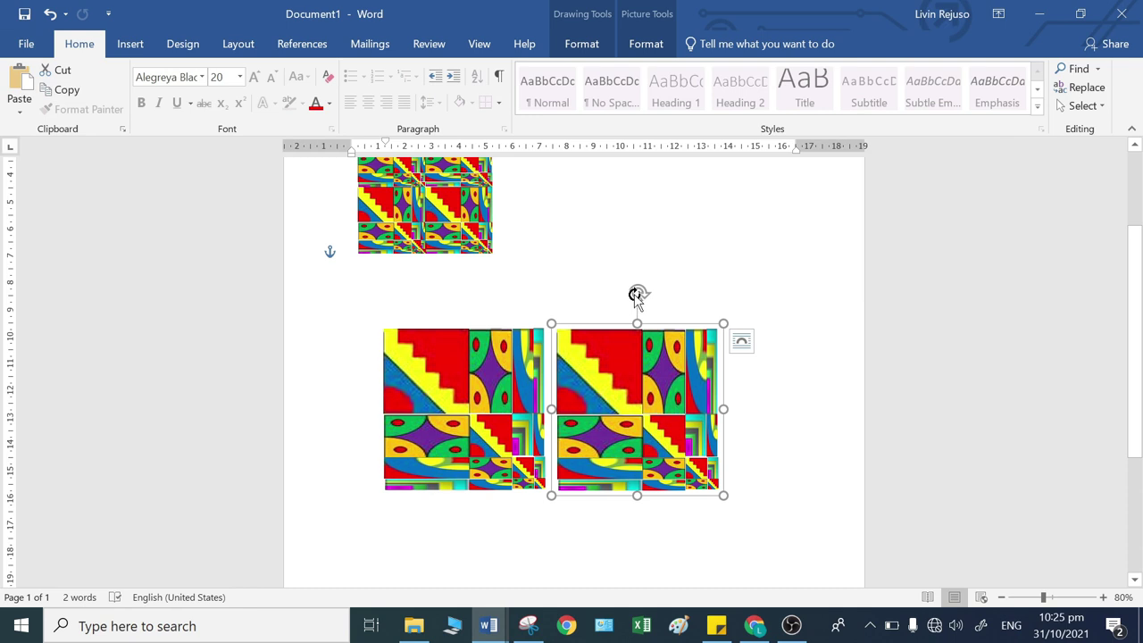
drag(637, 296, 675, 414)
scroll(676, 413, down, 3)
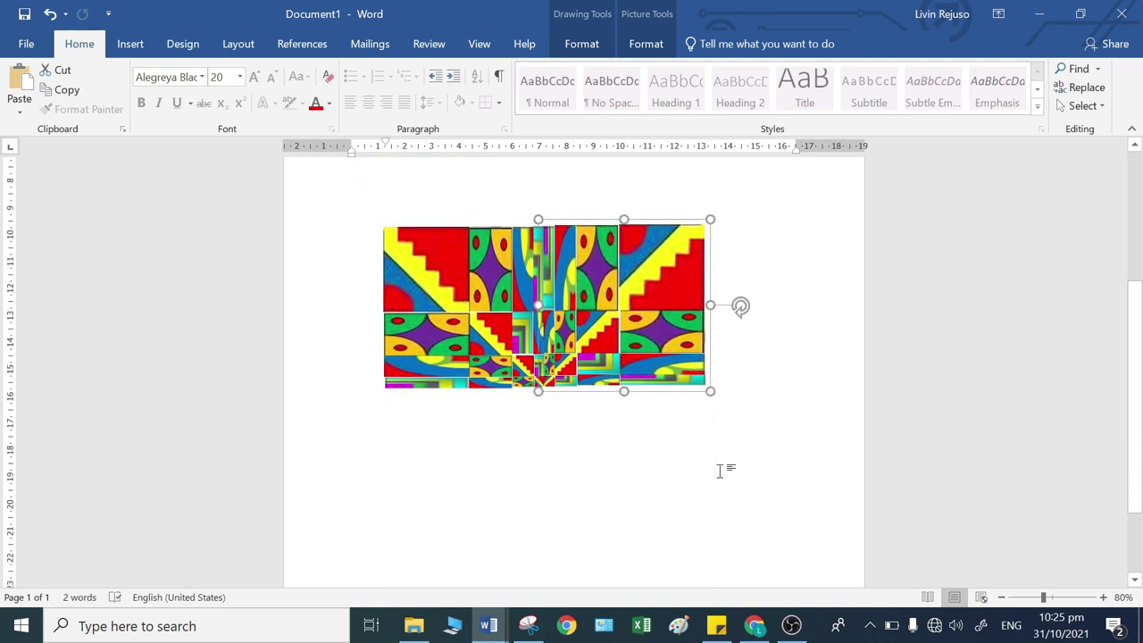
click(638, 416)
click(665, 357)
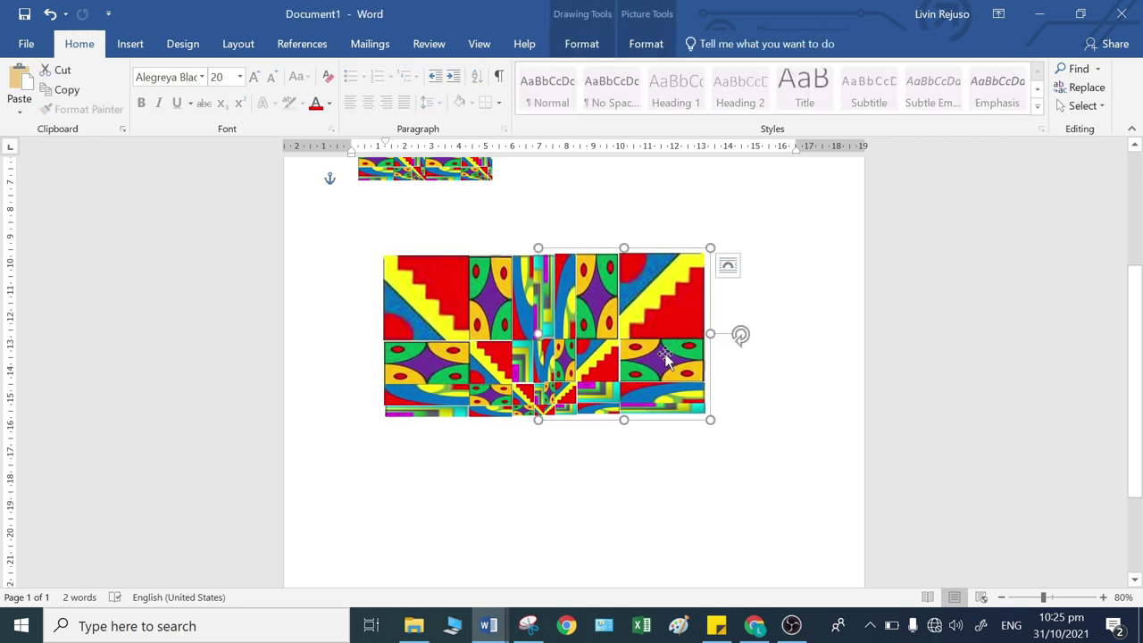
click(727, 265)
click(694, 452)
- Duplicate the rotated copy, turn the duplicate another quarter clockwise and fit it directly beneath the upper-right copy
click(677, 372)
key(ctrl+d)
drag(669, 372, 646, 471)
scroll(742, 384, down, 2)
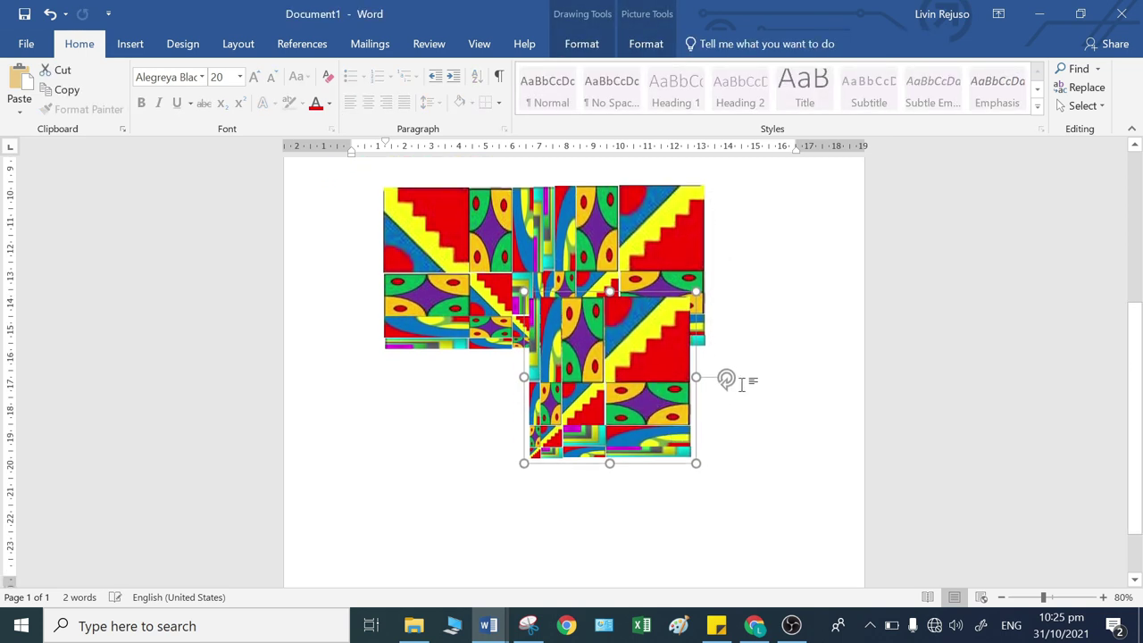
drag(725, 381, 606, 524)
drag(607, 382, 623, 433)
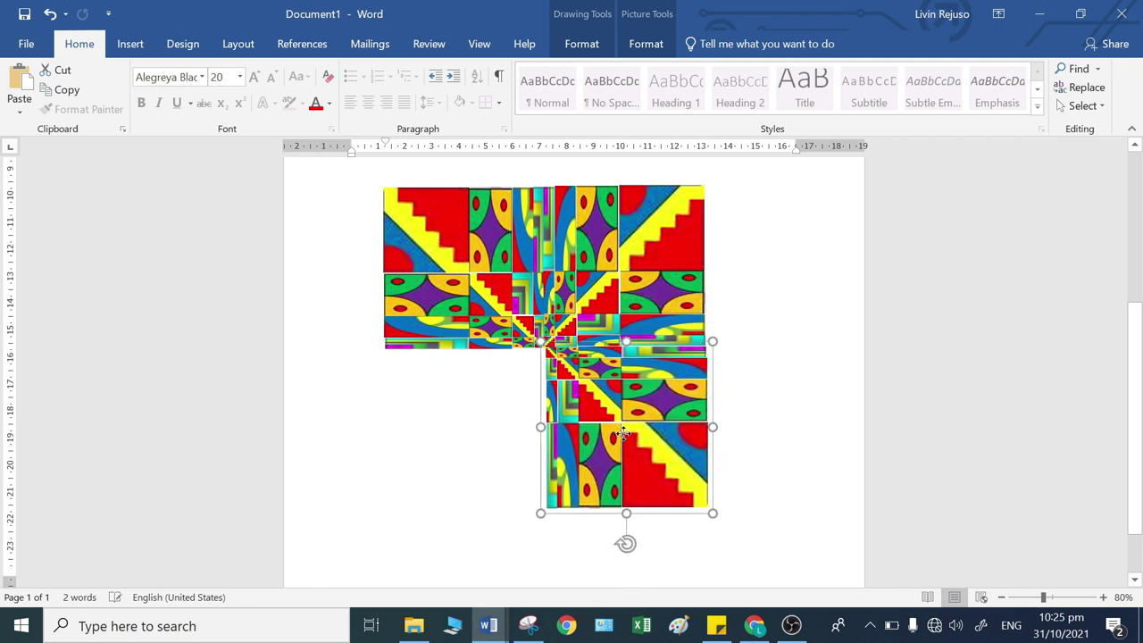
- Copy and paste the lower-right artwork, rotate the new copy a further quarter turn clockwise and fit it into the block's lower-left quarter
key(ctrl+c)
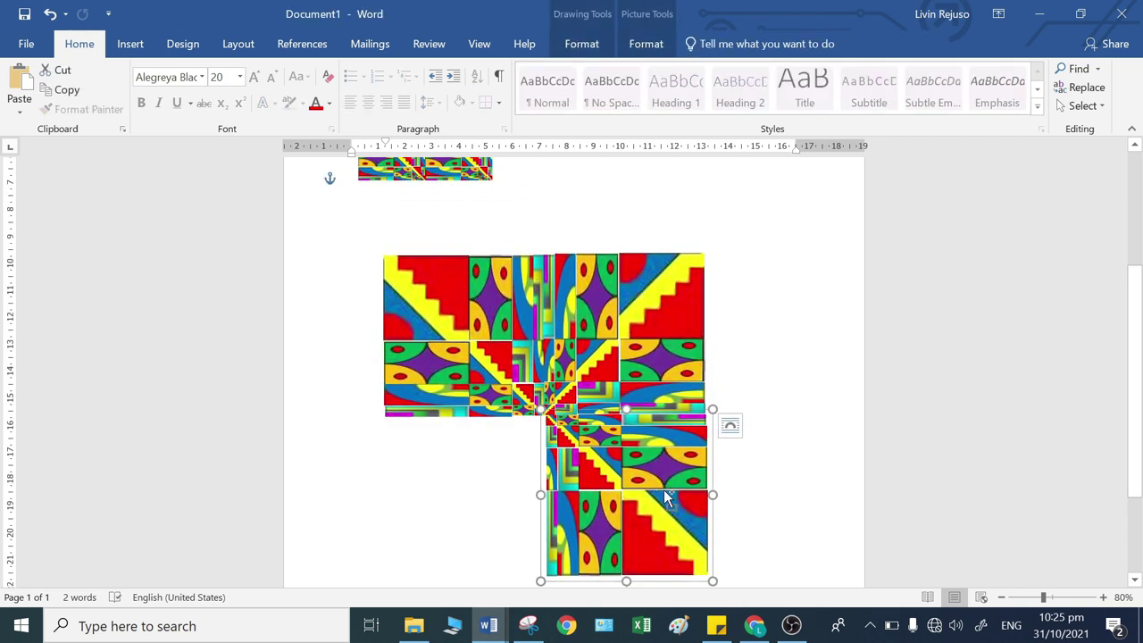
key(ctrl+v)
scroll(655, 509, down, 2)
drag(636, 521, 448, 366)
click(742, 377)
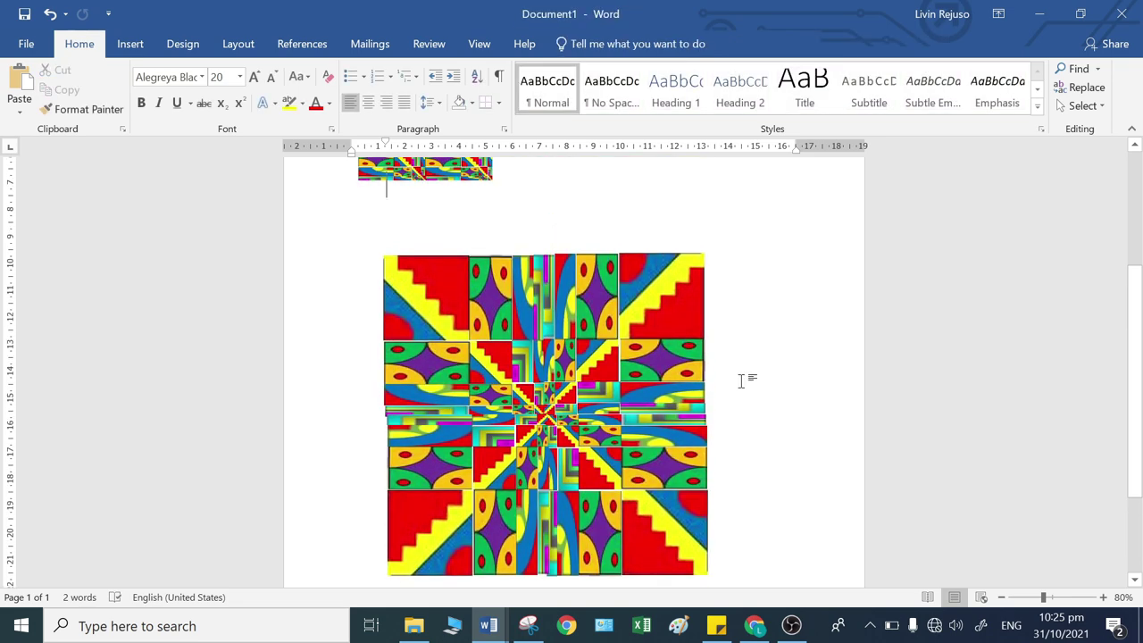
- Duplicate the upright upper-left artwork copy and place the duplicate below the block's lower-right corner
click(498, 323)
drag(457, 309, 773, 464)
scroll(773, 464, down, 3)
drag(782, 385, 690, 526)
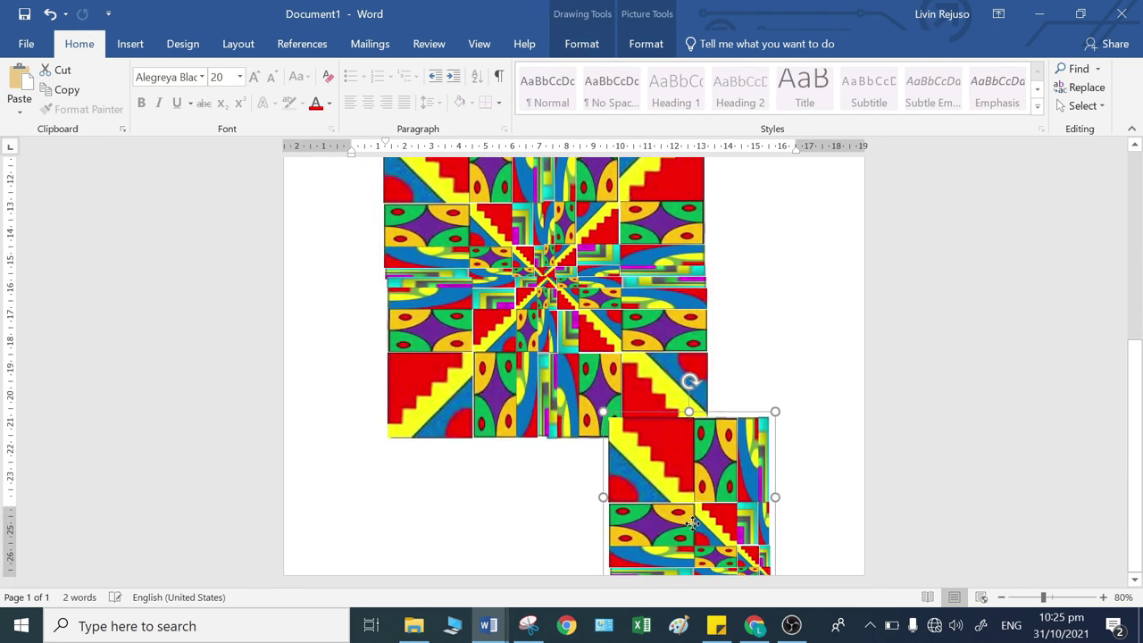
scroll(584, 425, up, 1)
scroll(584, 425, up, 1)
- Select the block's four rotated artwork copies without the spare one below and group them
click(518, 460)
shift+click(625, 449)
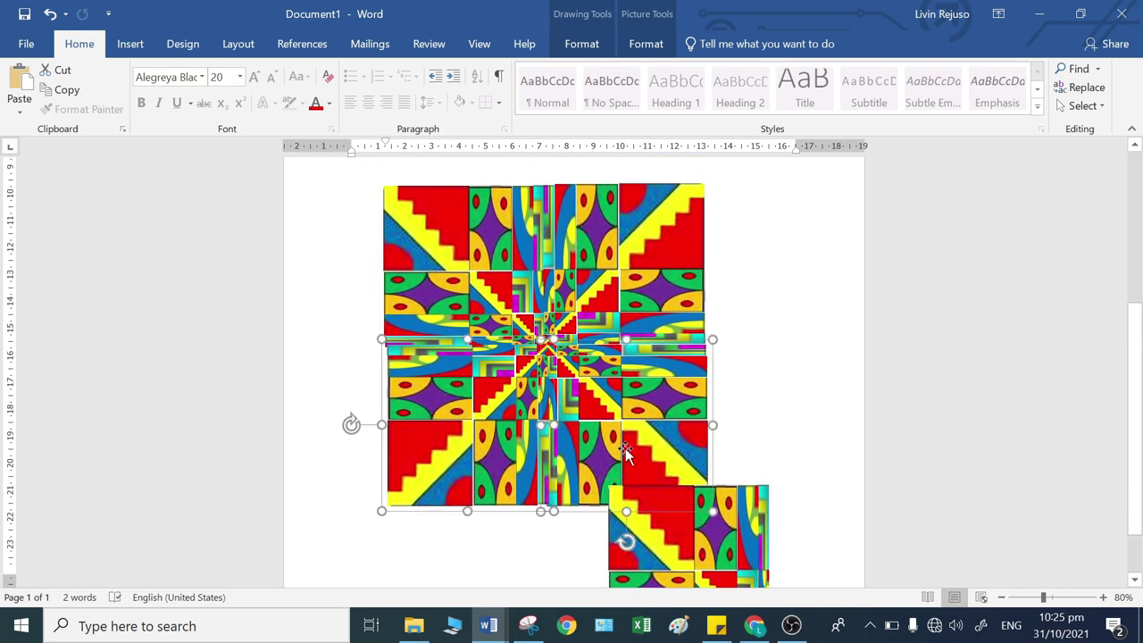
shift+click(648, 299)
shift+click(494, 299)
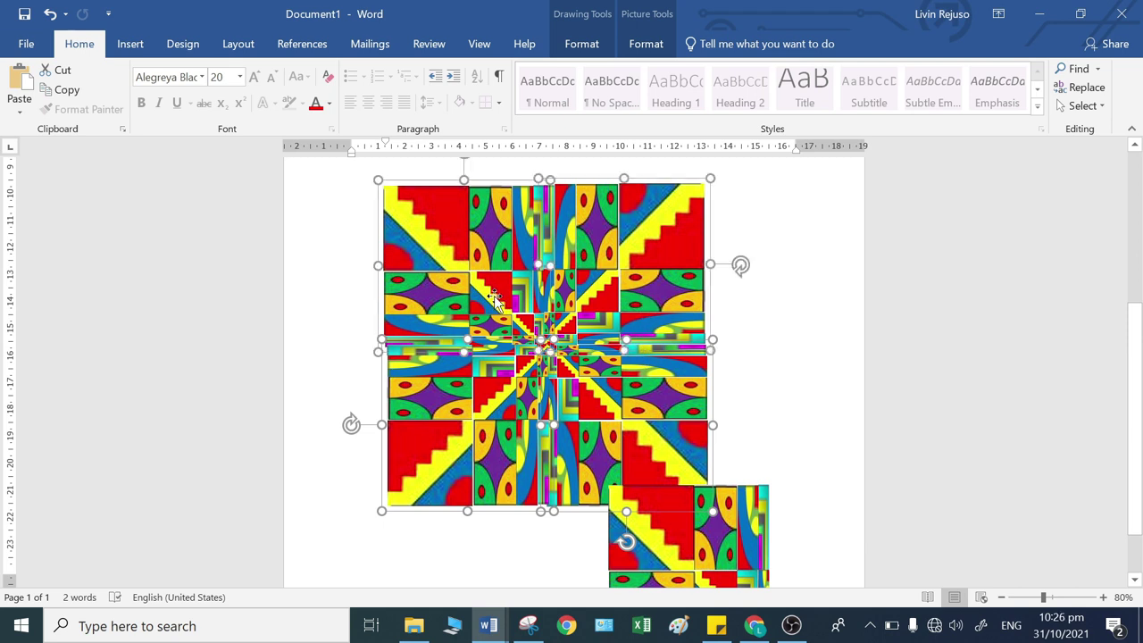
right_click(493, 299)
mouse_move(561, 399)
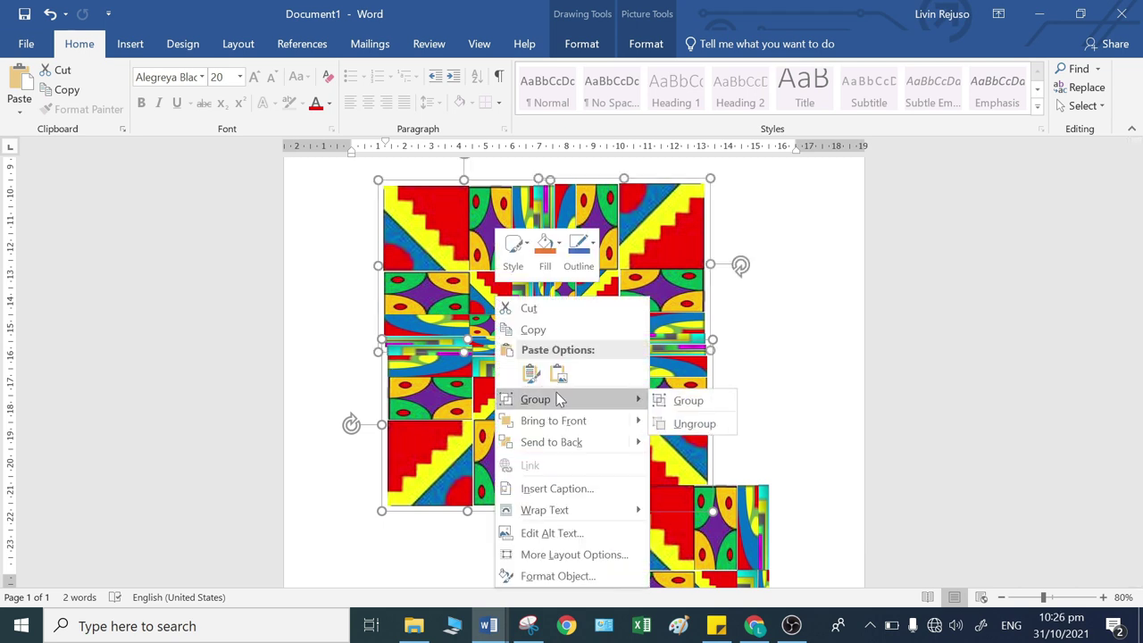
click(724, 407)
- Resize the grouped rotated design to 6 cm high and 6 cm wide and move it beside the two-by-two design under the title
drag(596, 355, 624, 294)
scroll(643, 361, up, 1)
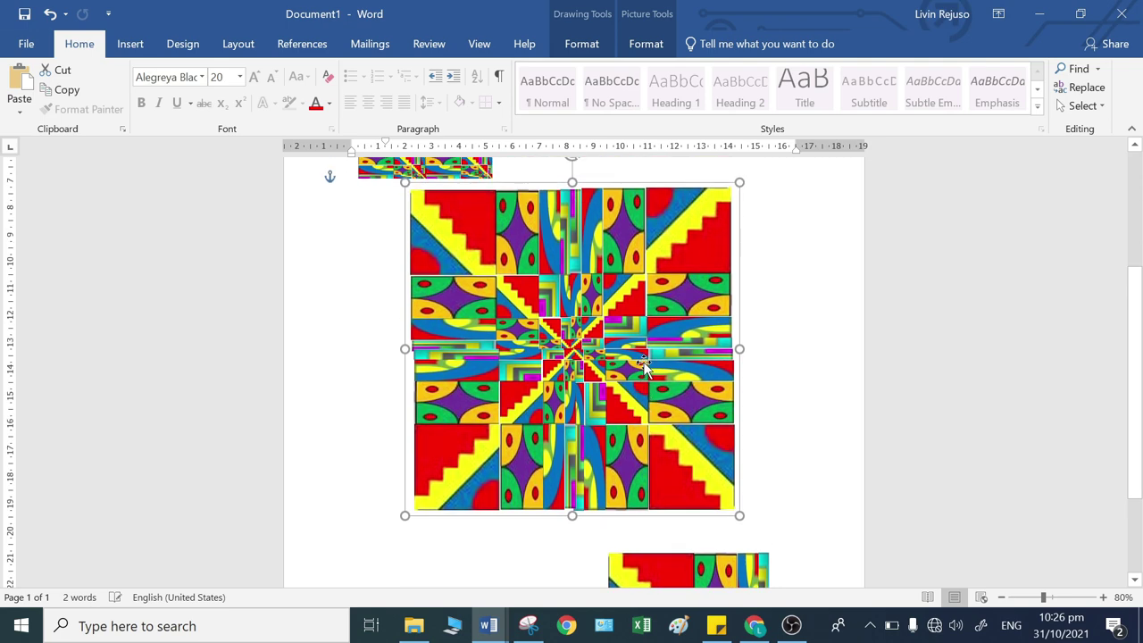
scroll(642, 366, up, 1)
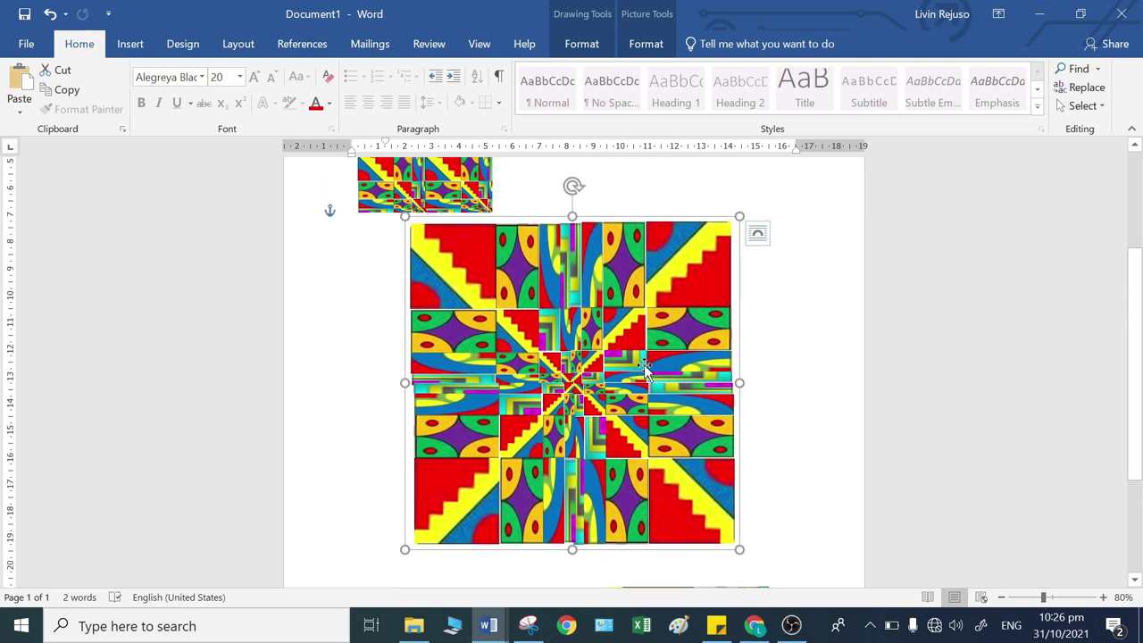
click(643, 43)
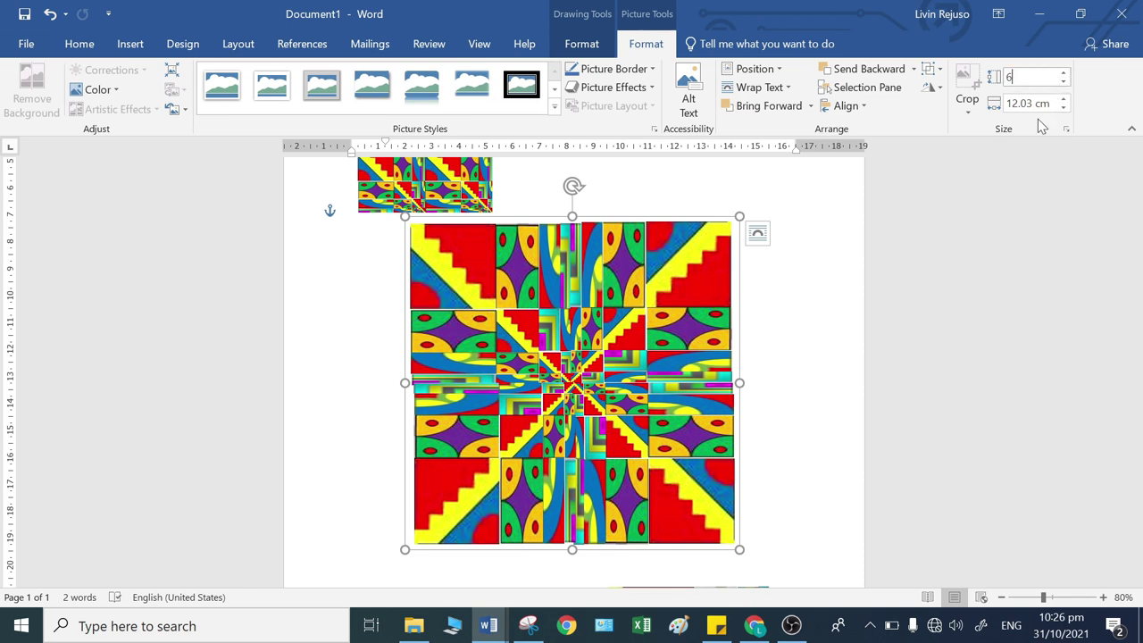
text(6)
key(Tab)
text(6)
key(Return)
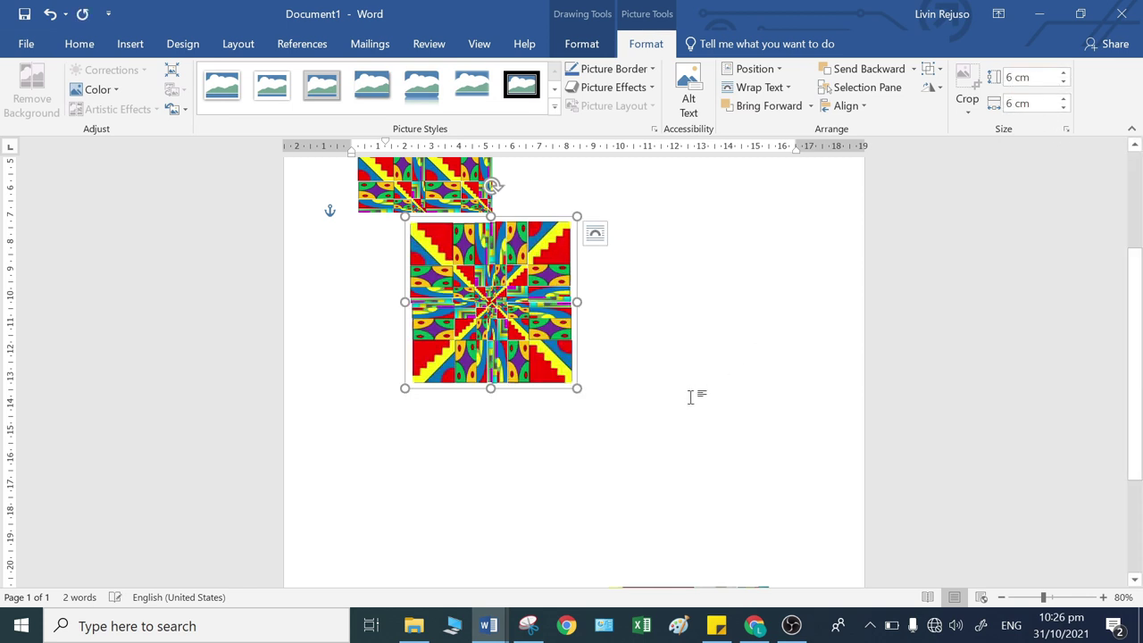
scroll(537, 425, up, 3)
drag(537, 425, 794, 230)
- Set the height and width of the first two-by-two design to 6 cm
click(378, 231)
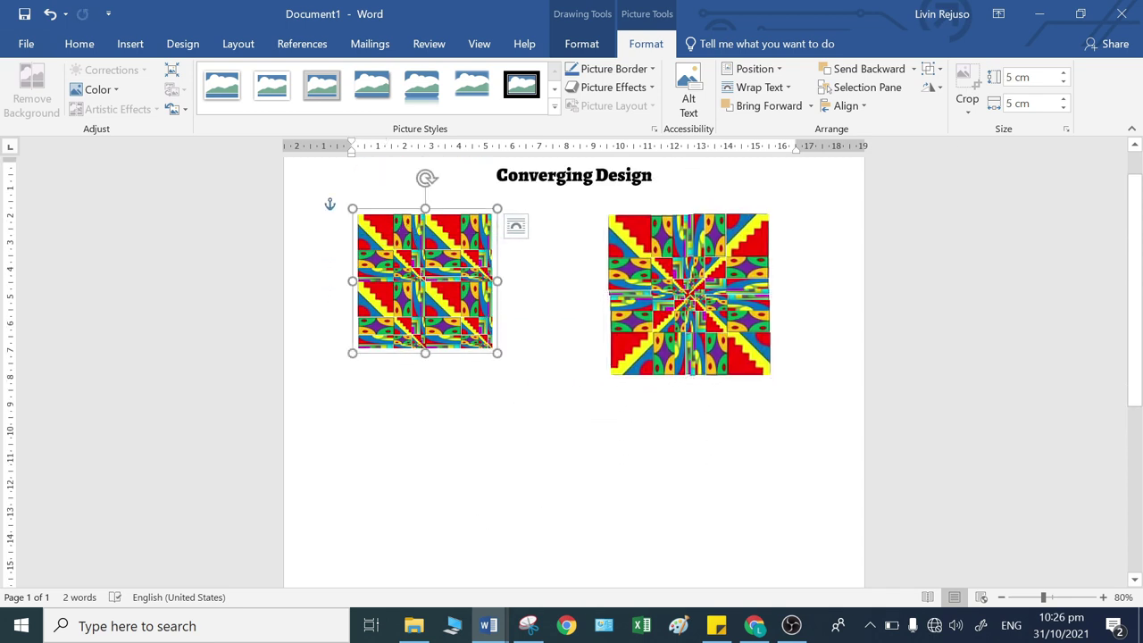
text(6)
key(Tab)
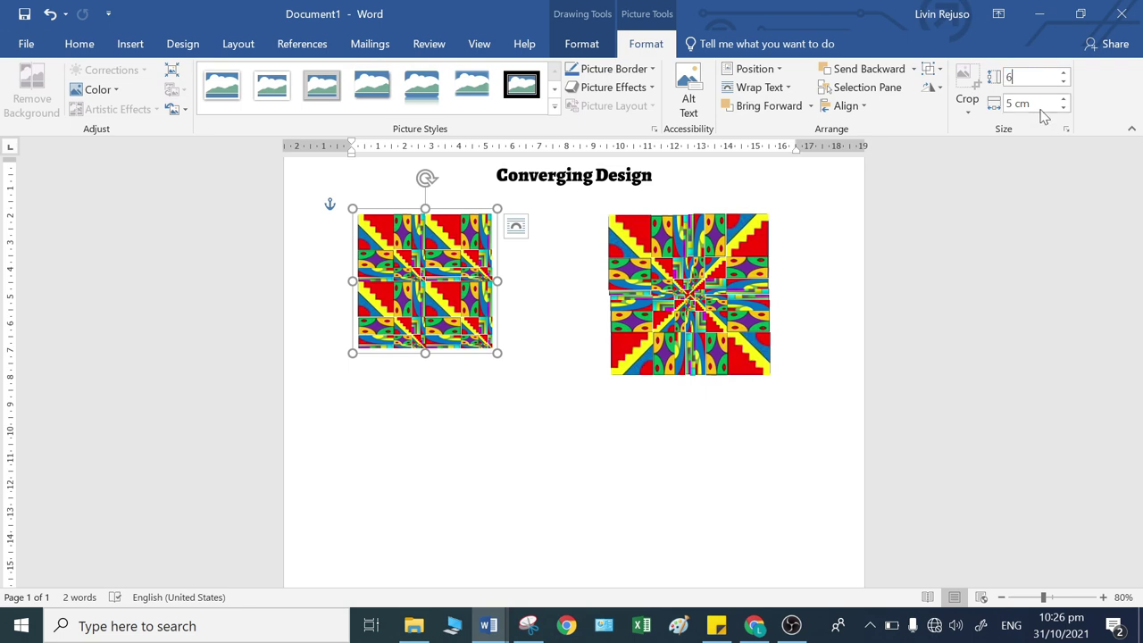
text(6)
key(Return)
click(625, 462)
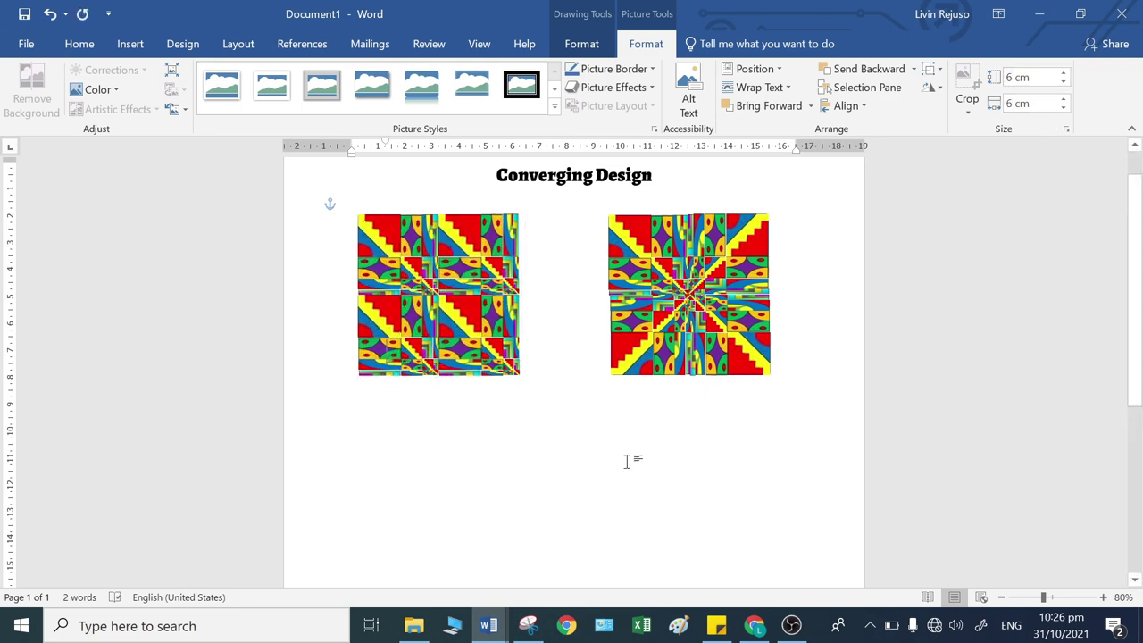
- Move the single artwork copy up into the blank area beneath the first two-by-two design
scroll(645, 449, down, 5)
drag(656, 503, 436, 243)
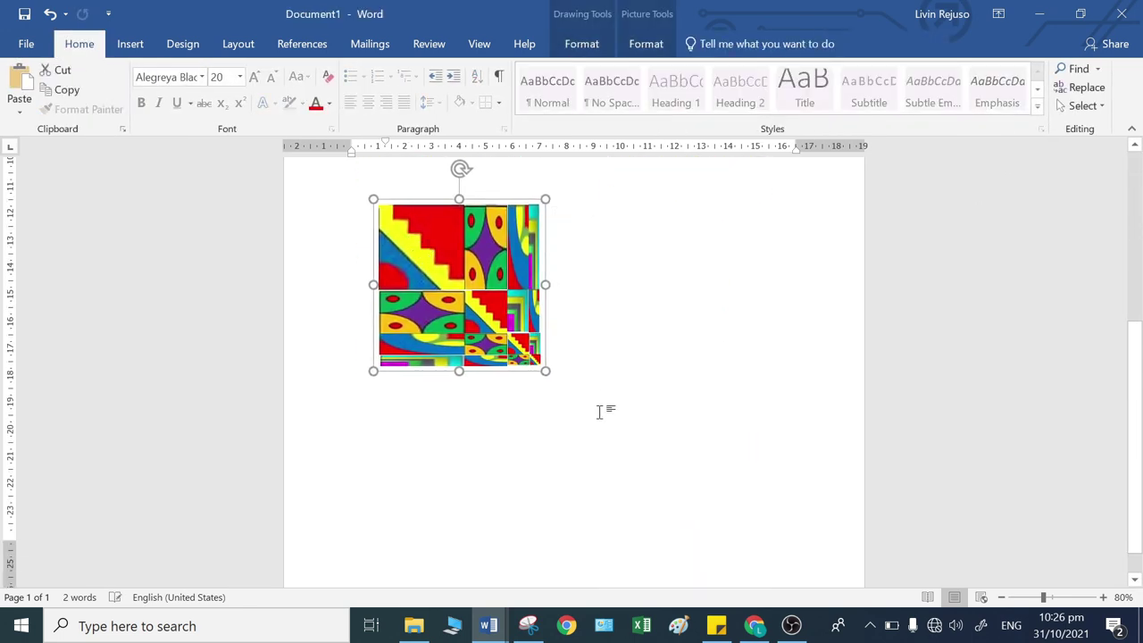
scroll(602, 410, up, 3)
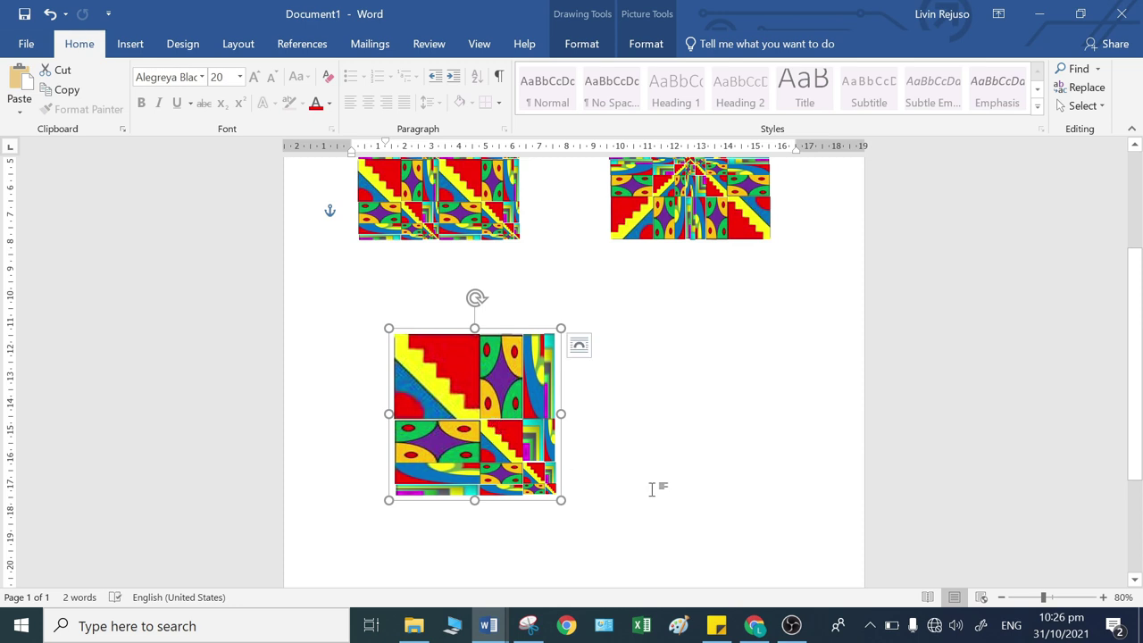
scroll(652, 493, up, 1)
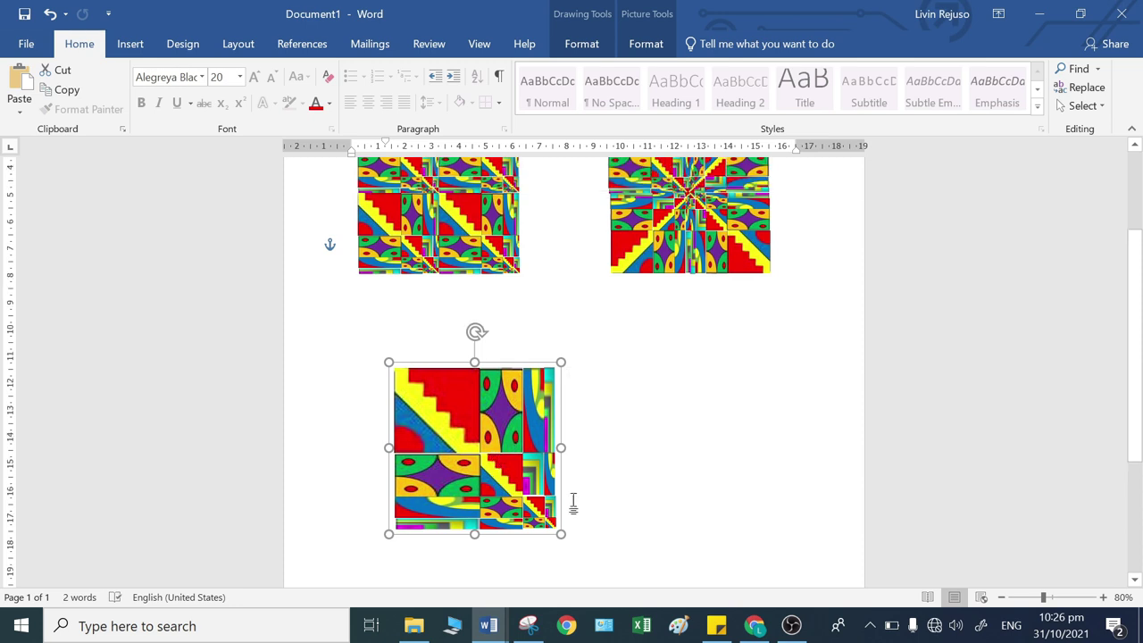
click(625, 480)
click(510, 458)
click(680, 476)
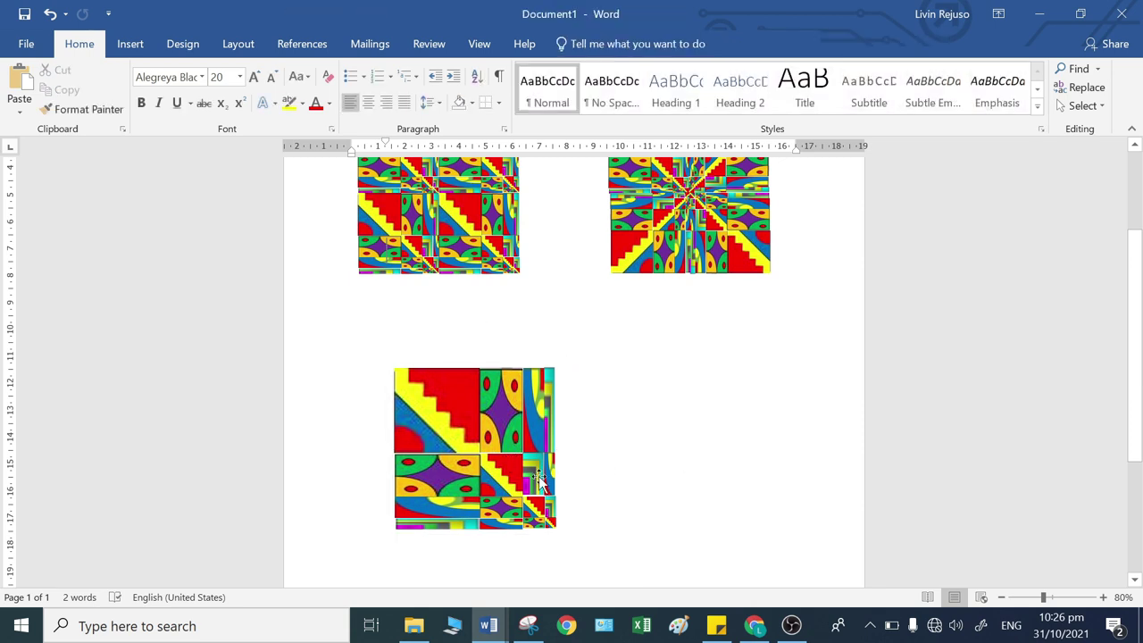
drag(526, 459, 513, 421)
click(697, 517)
- Duplicate the single artwork copy and place the duplicate to its right, beneath the rotated design
click(486, 481)
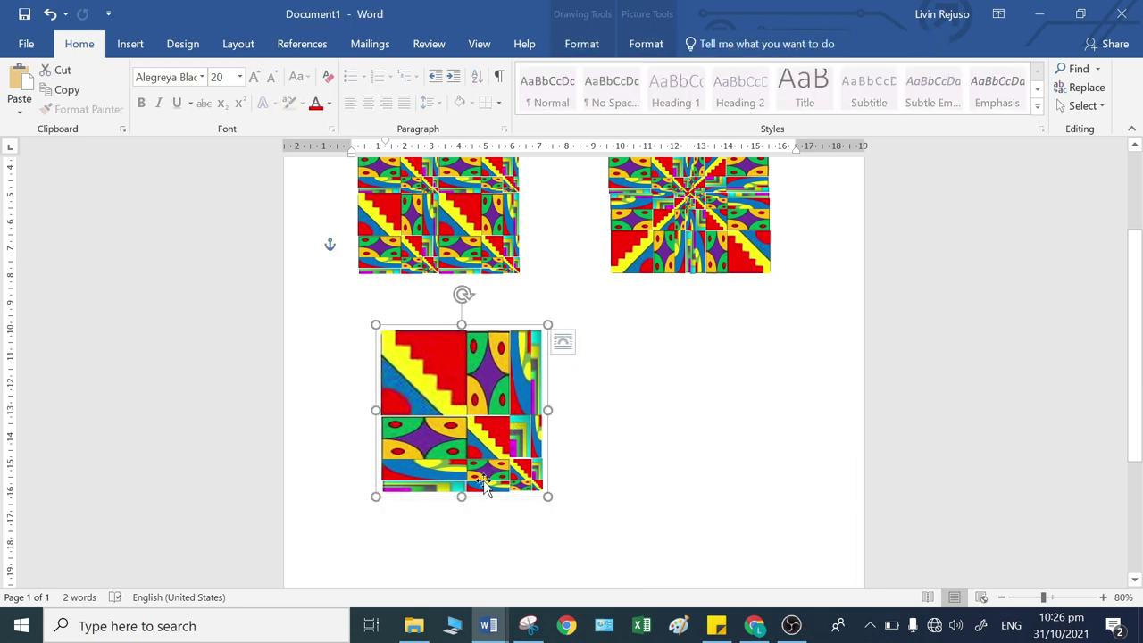
key(ctrl+d)
drag(457, 463, 690, 435)
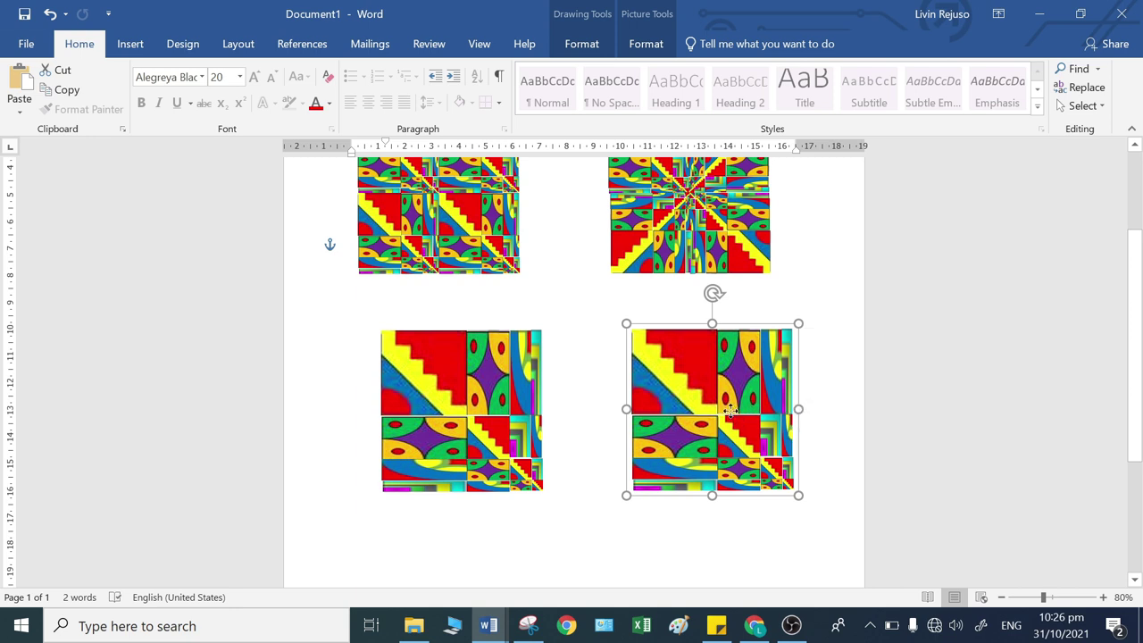
drag(734, 413, 718, 415)
click(723, 531)
- Flip the right artwork copy horizontally by stretching its right side across and beyond its left edge
click(691, 438)
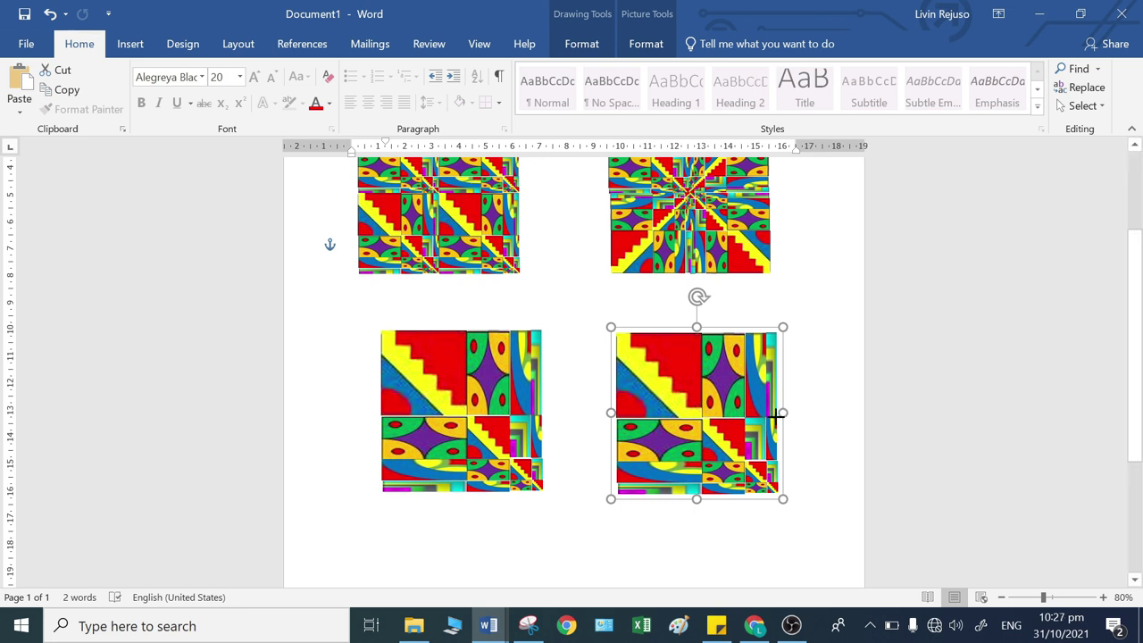
drag(783, 412, 614, 421)
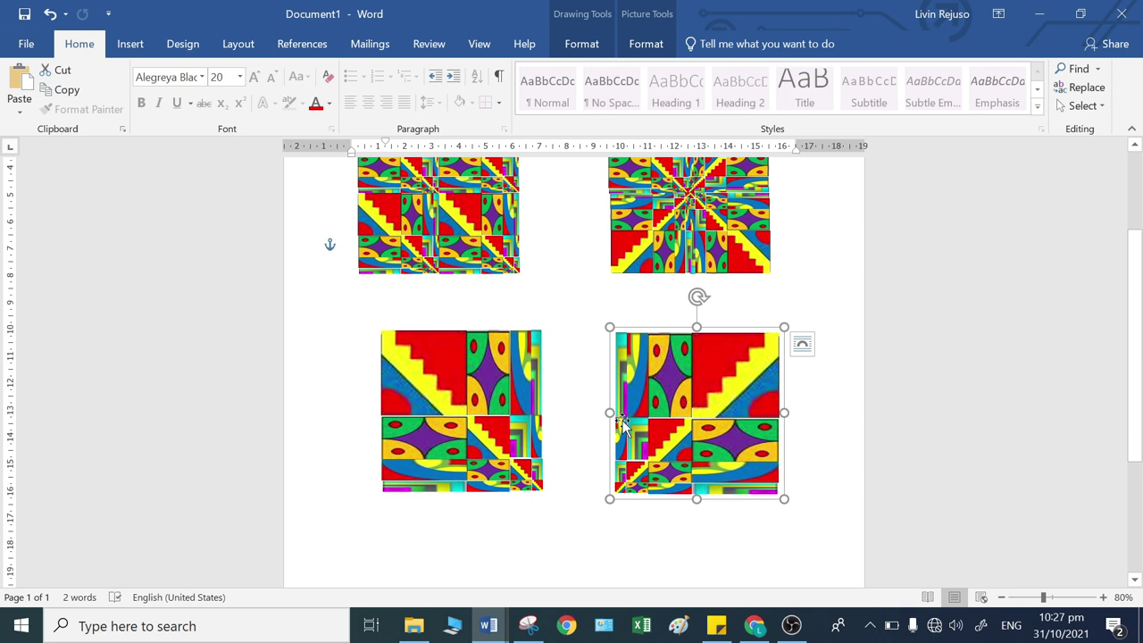
click(50, 14)
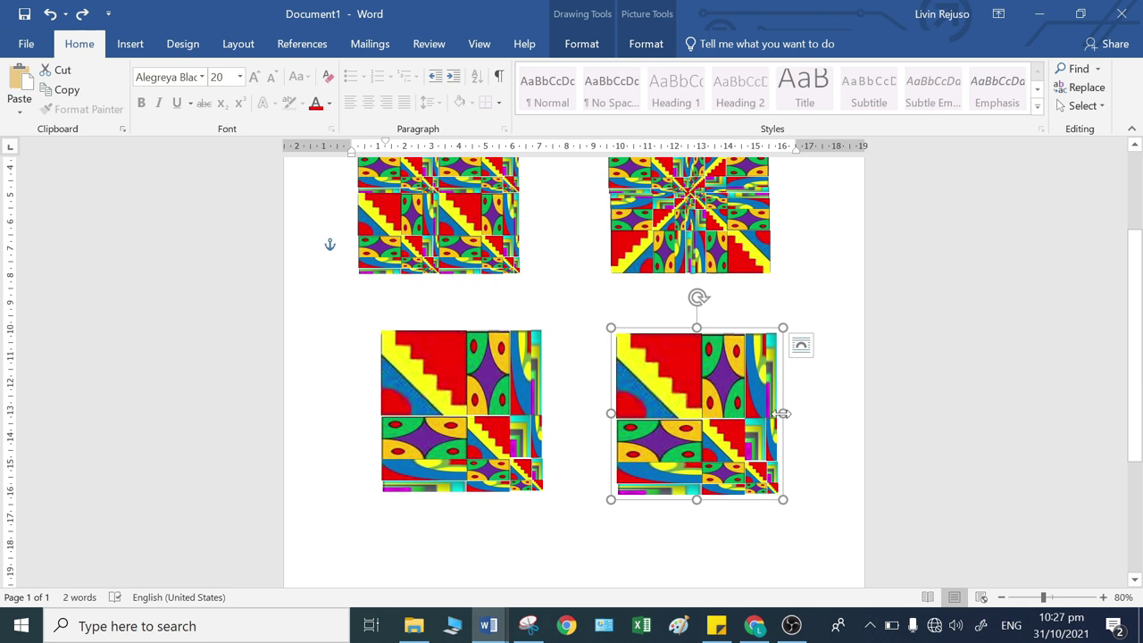
mouse_move(781, 414)
mouse_down()
mouse_move(726, 414)
mouse_move(775, 413)
mouse_up()
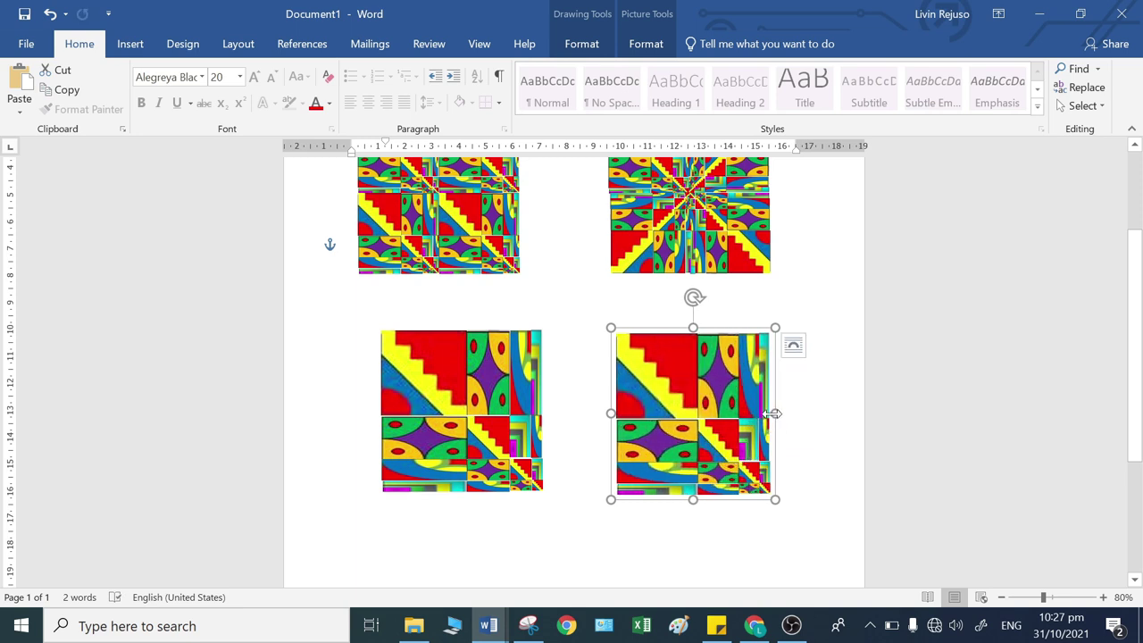
drag(773, 413, 612, 419)
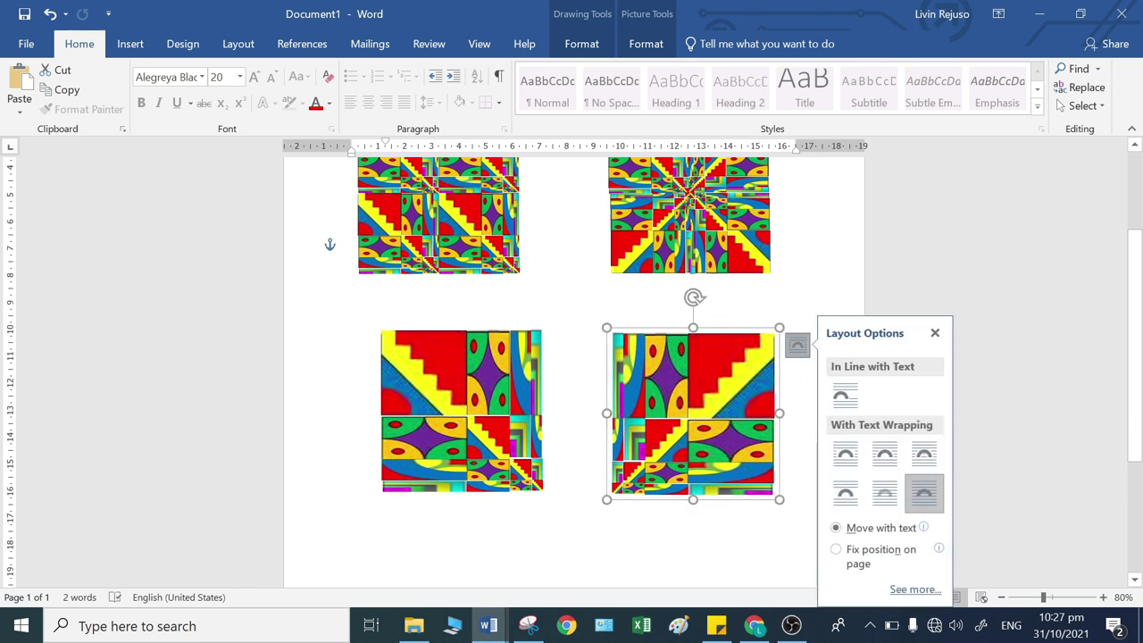
- Select the whole horizontally flipped artwork group and set its width to 6 cm
click(690, 432)
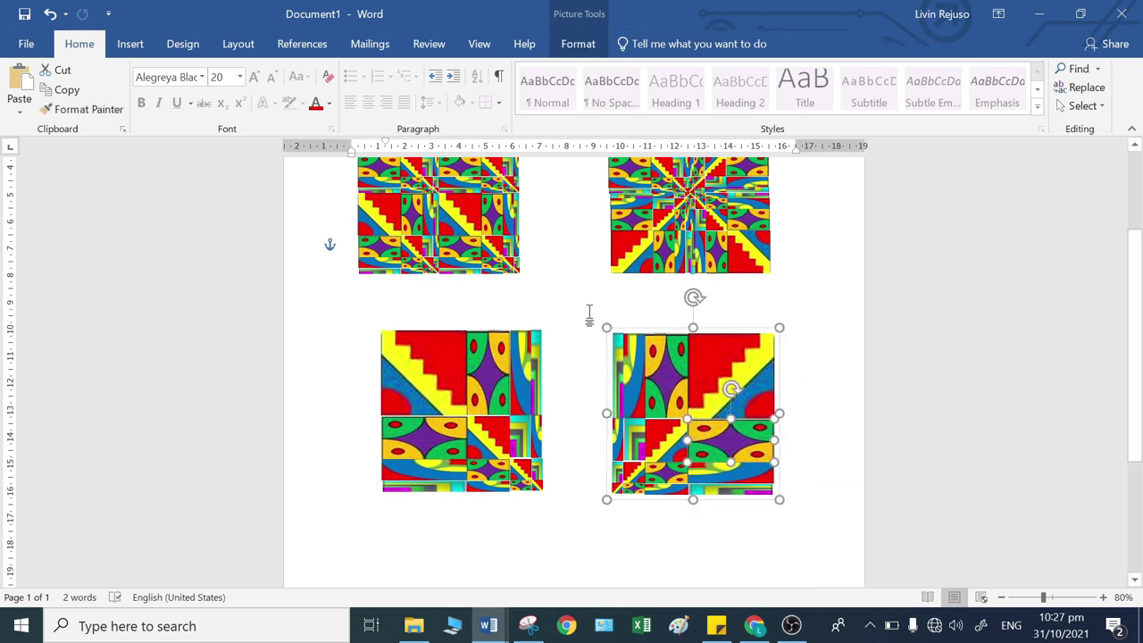
click(577, 44)
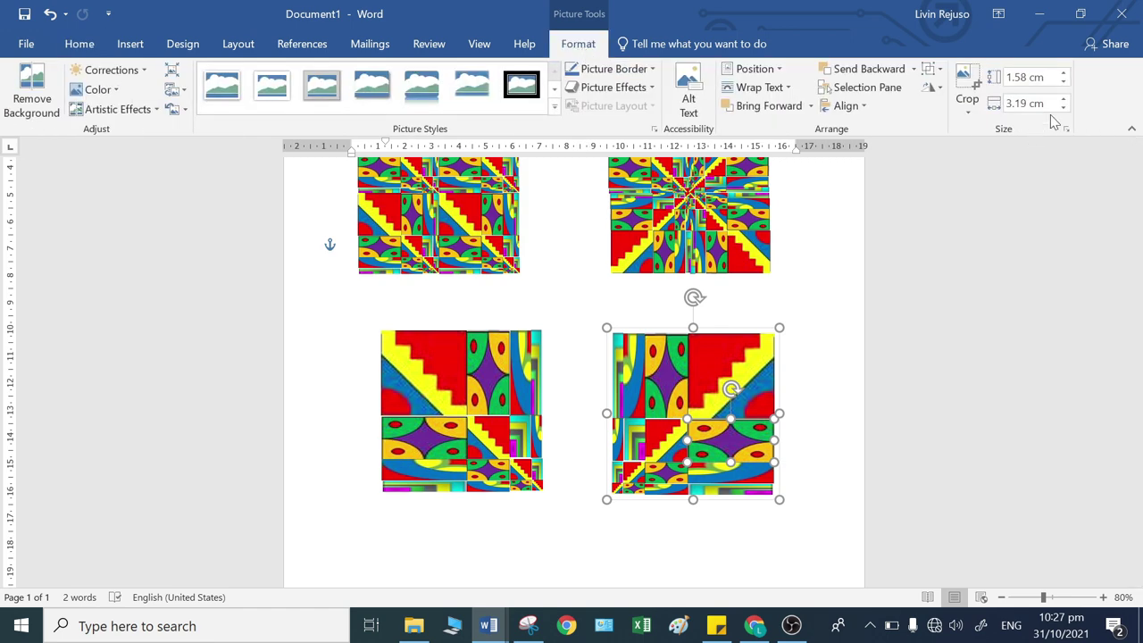
click(752, 380)
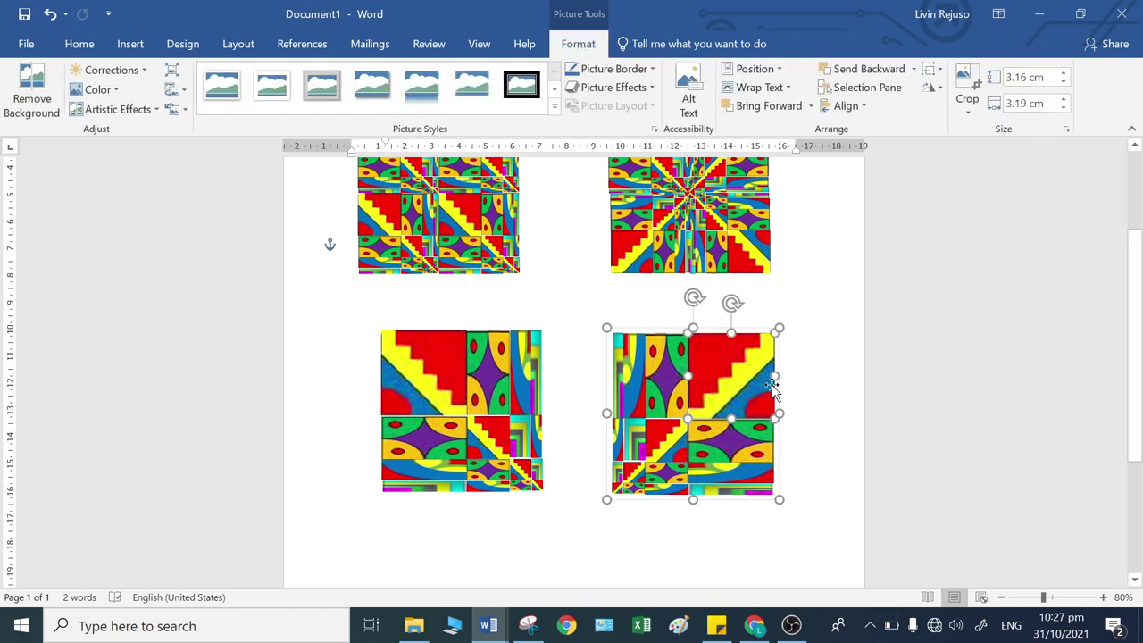
click(739, 423)
double_click(740, 427)
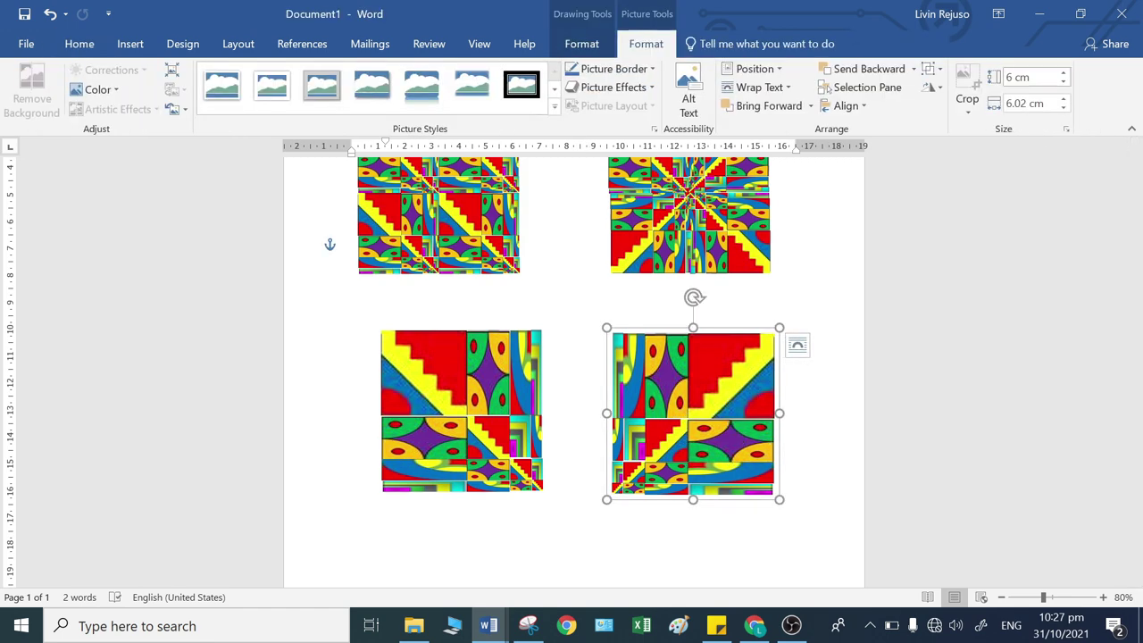
click(1026, 103)
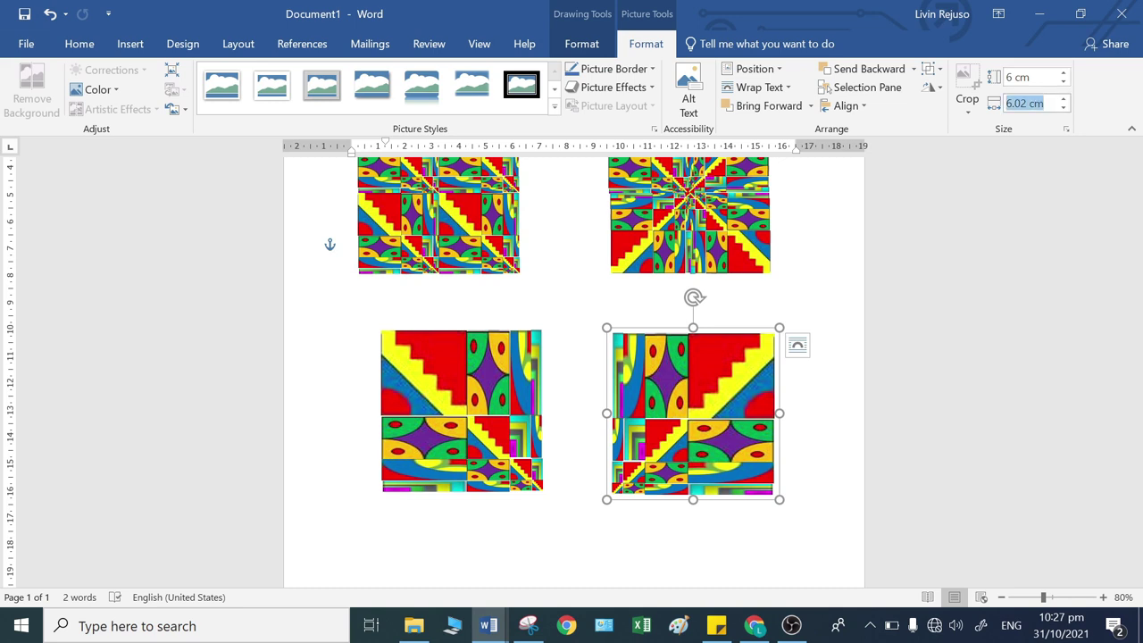
text(6)
key(Return)
- Move the horizontally flipped artwork against the right edge of the unflipped copy so the two form a mirrored row
drag(769, 379, 643, 381)
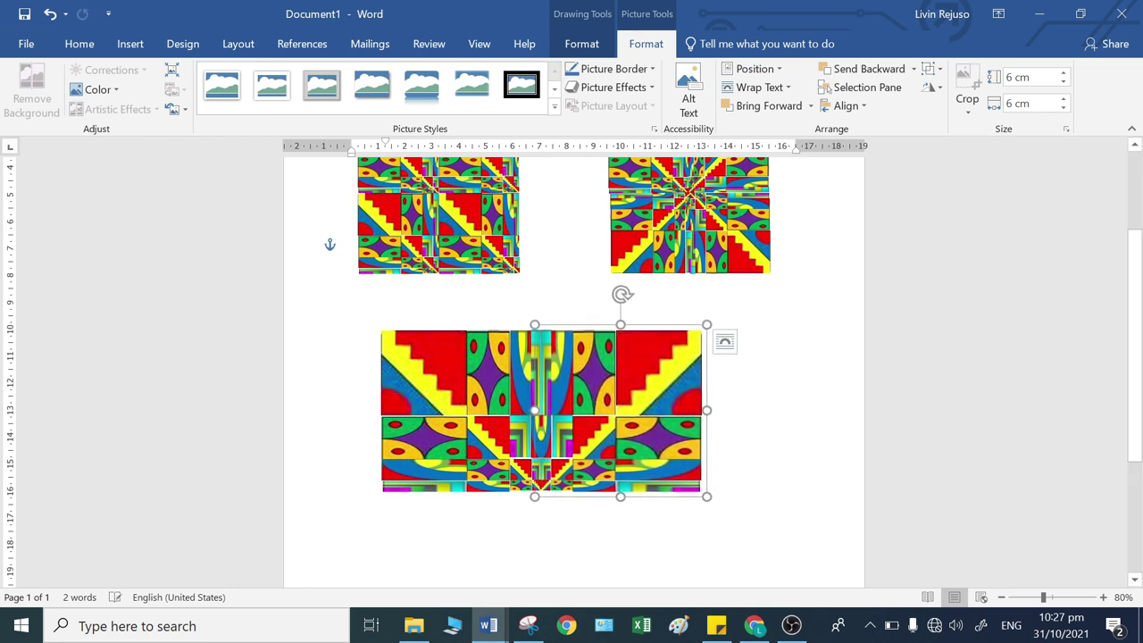
scroll(643, 381, up, 1)
scroll(572, 371, up, 3)
scroll(571, 371, down, 6)
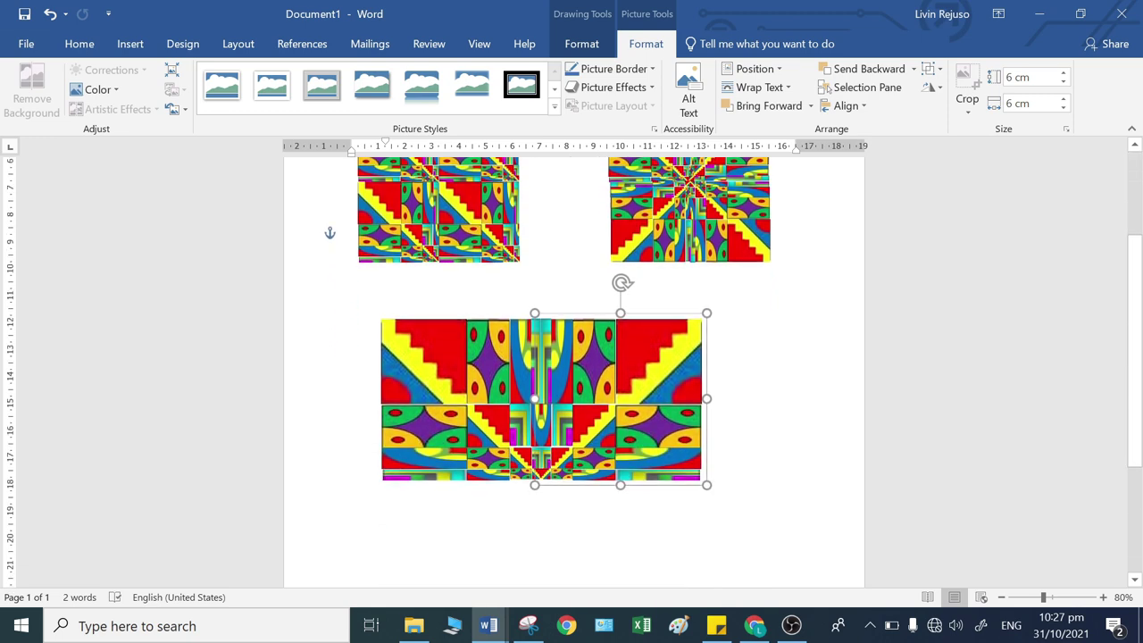
scroll(571, 371, up, 5)
scroll(571, 371, down, 4)
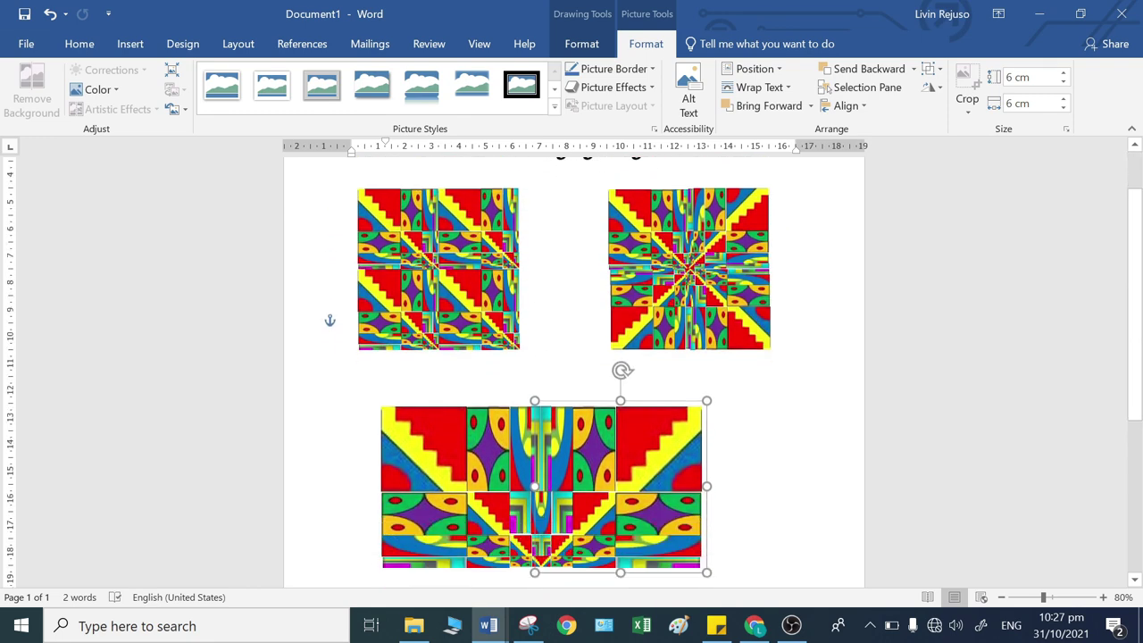
click(732, 393)
scroll(732, 392, down, 3)
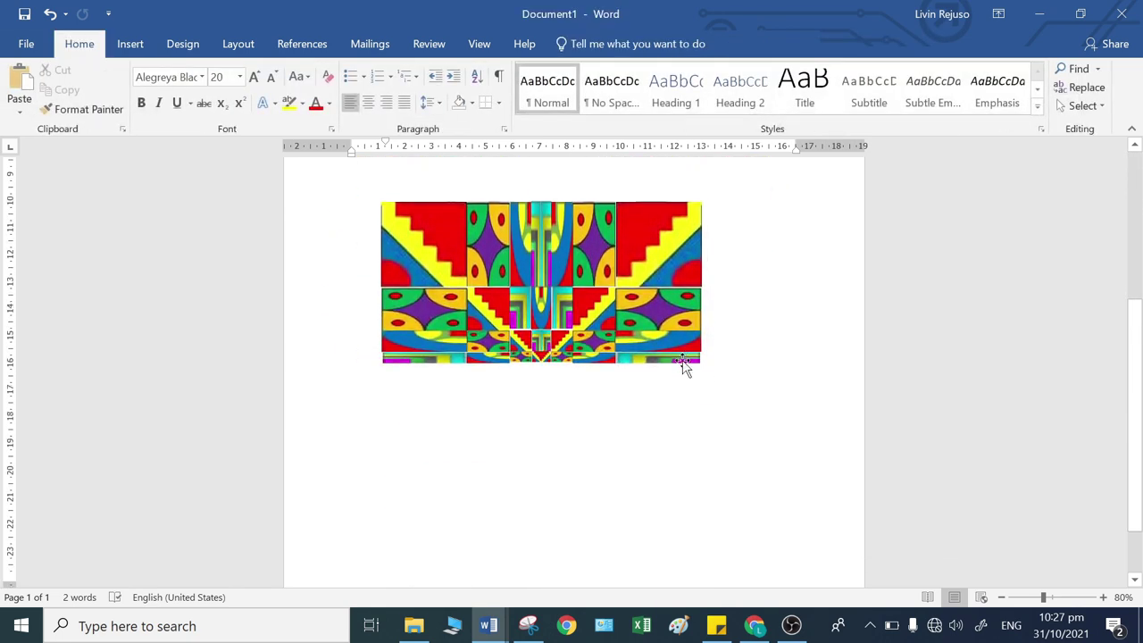
click(687, 361)
key(ctrl+d)
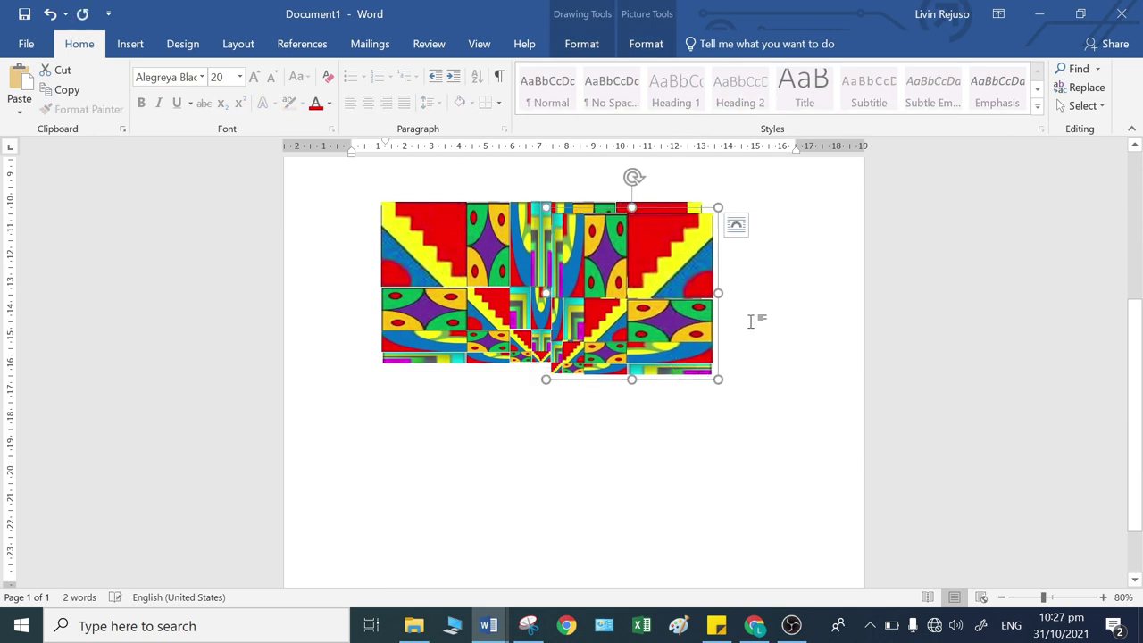
scroll(750, 321, up, 2)
drag(654, 442, 653, 471)
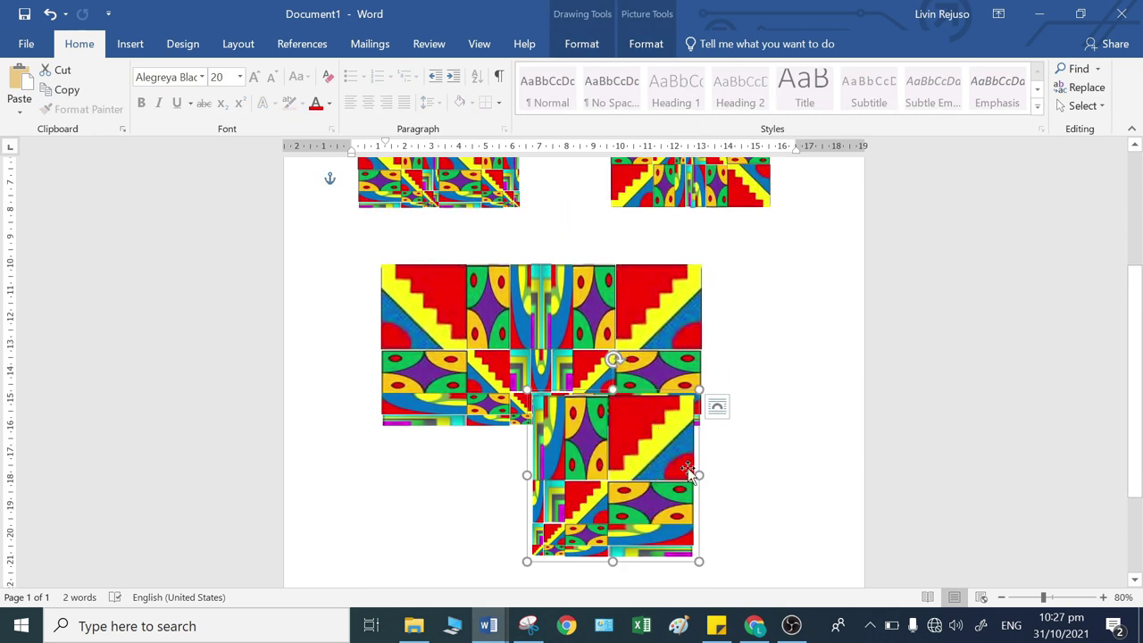
key(Delete)
- Place a vertically flipped duplicate of the upper-right artwork directly beneath it
click(639, 373)
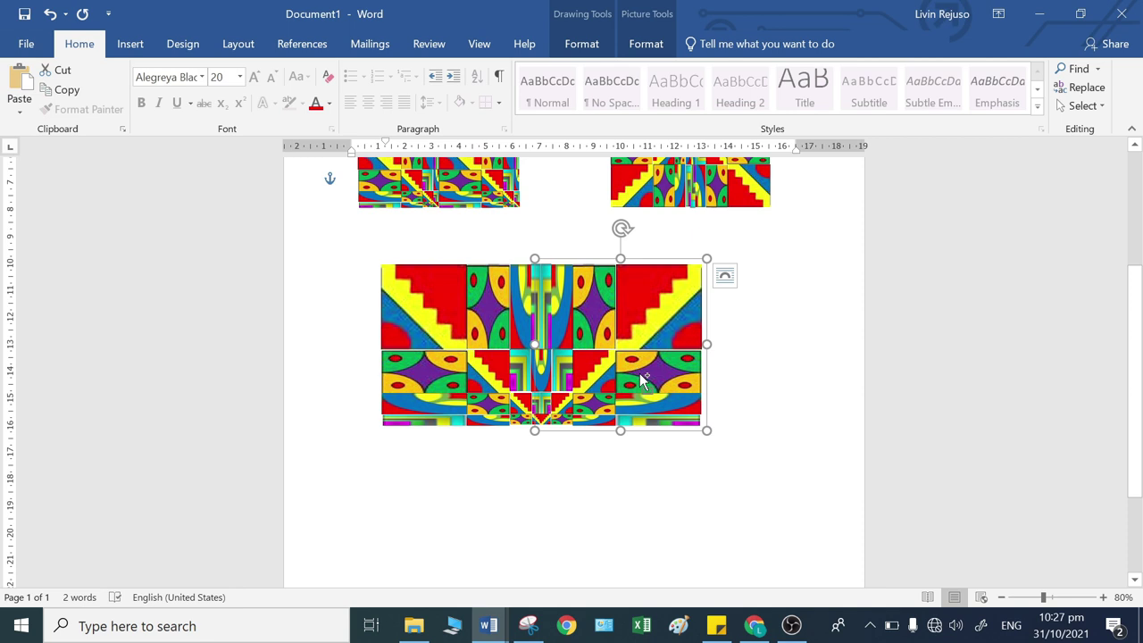
drag(641, 380, 639, 373)
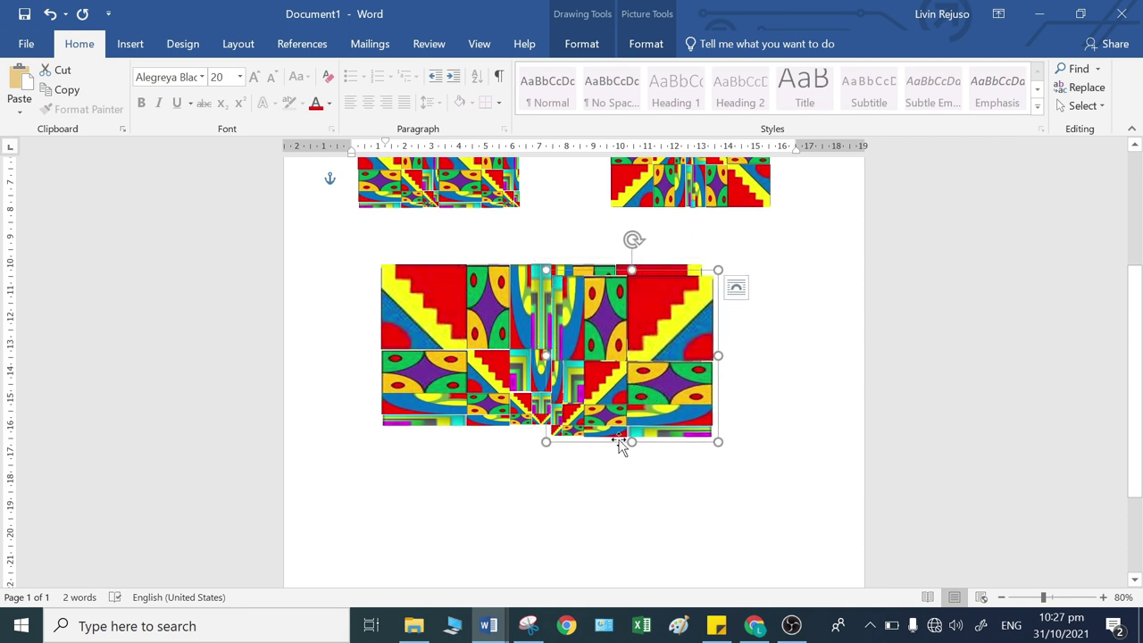
drag(619, 439, 610, 550)
scroll(669, 488, down, 2)
drag(645, 367, 656, 472)
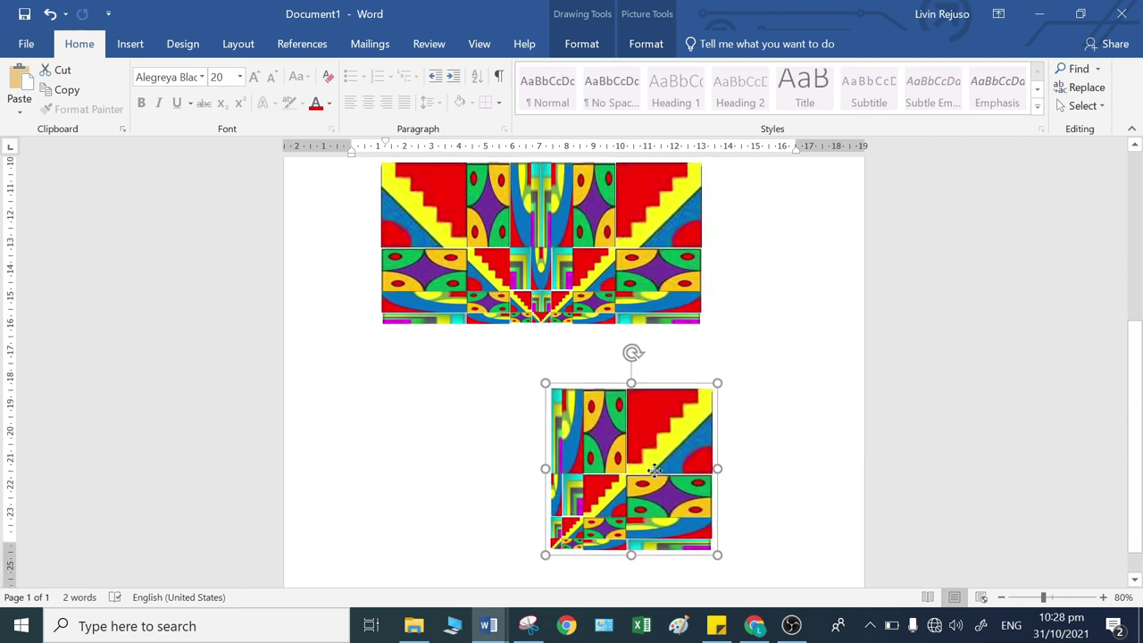
drag(632, 555, 607, 351)
- Set the lower-right artwork's height to 6 cm and align it with the artwork above
click(645, 44)
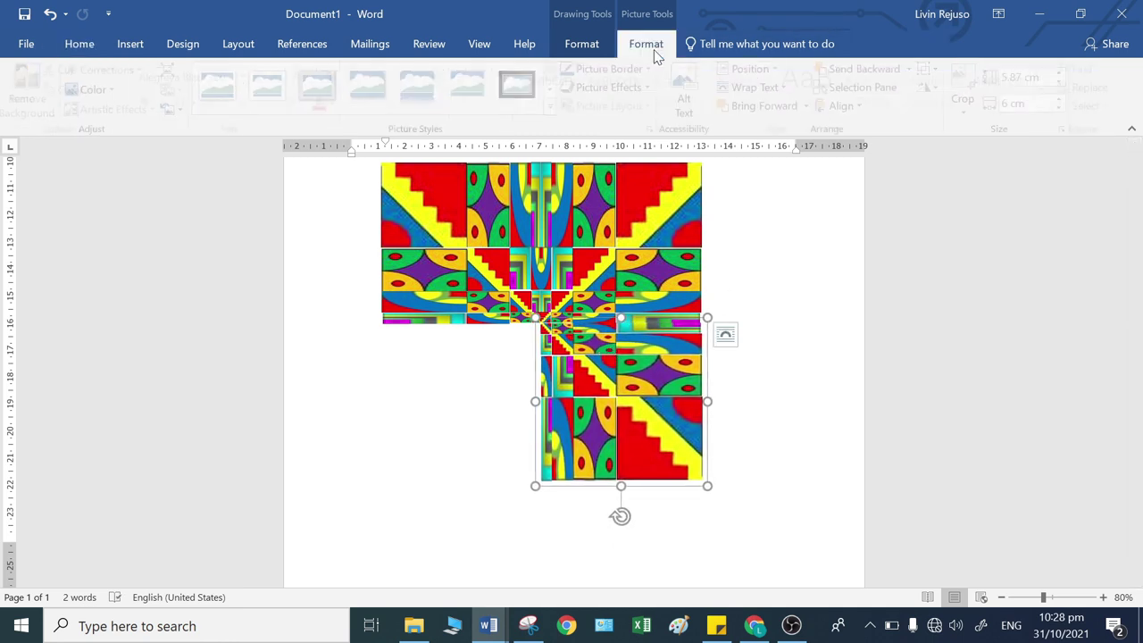
click(1036, 79)
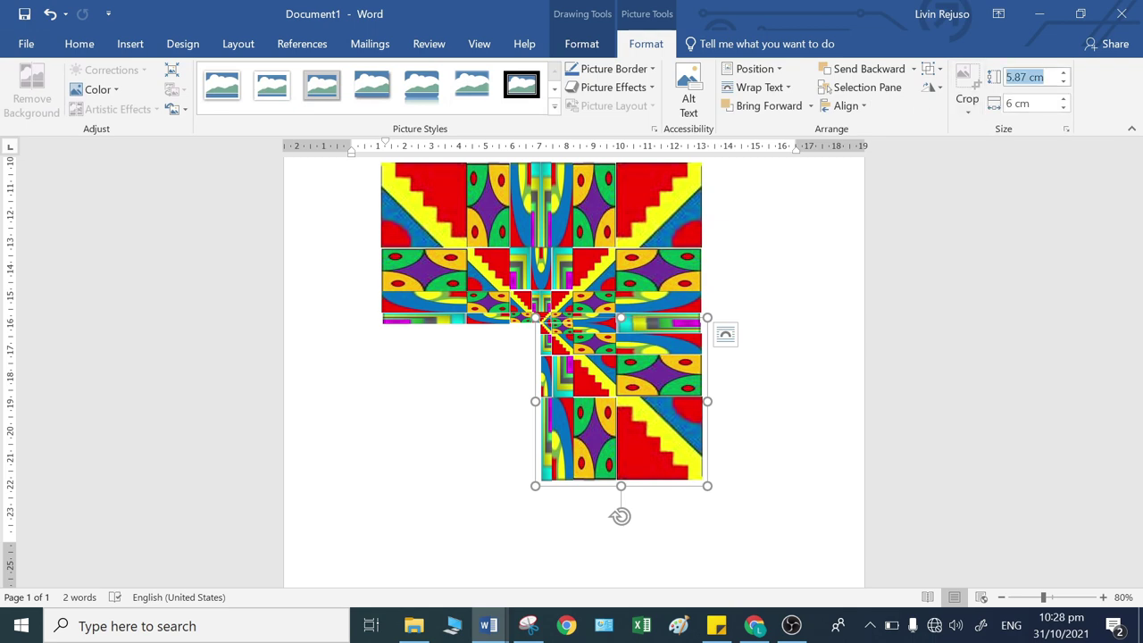
text(6)
key(Return)
scroll(732, 384, down, 1)
click(771, 412)
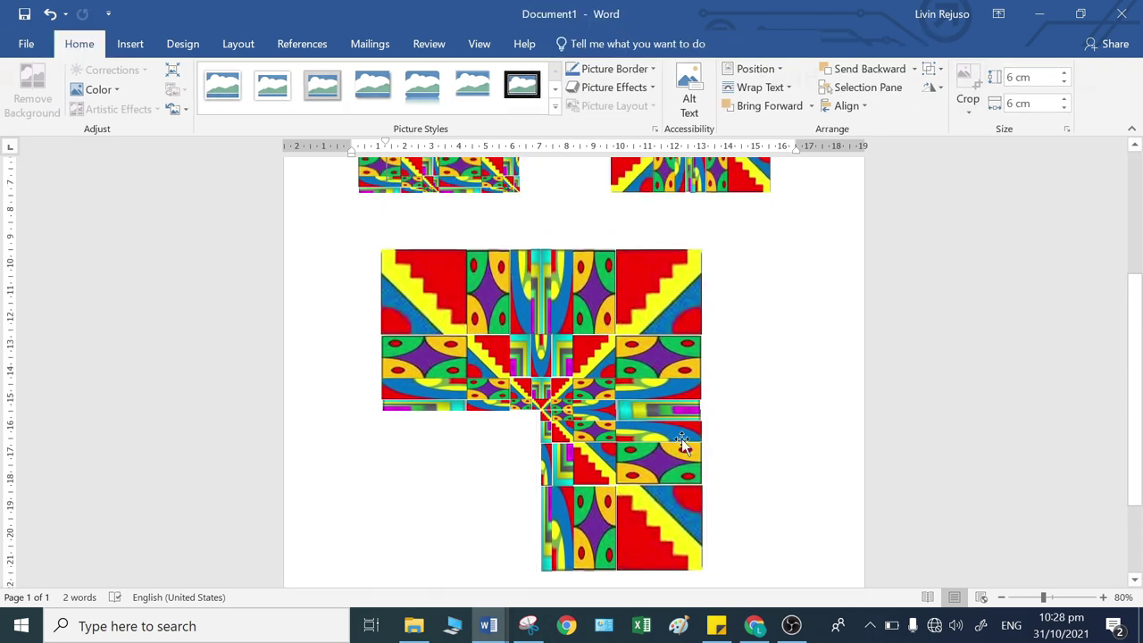
mouse_move(658, 494)
mouse_down()
mouse_move(654, 507)
mouse_move(656, 492)
mouse_up()
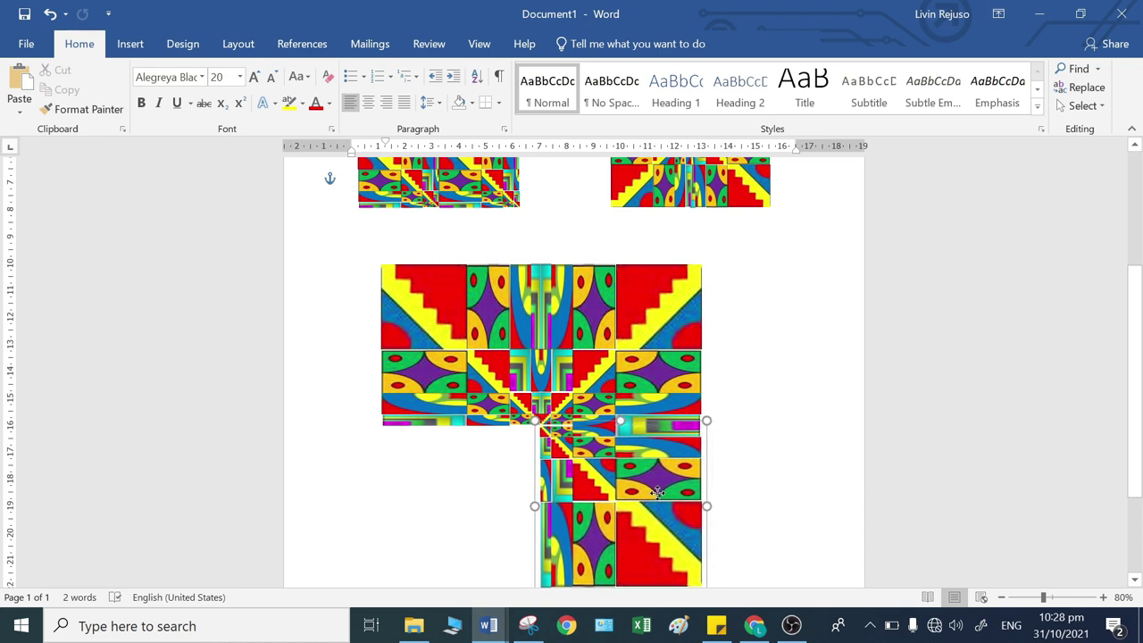
scroll(750, 465, down, 3)
click(761, 463)
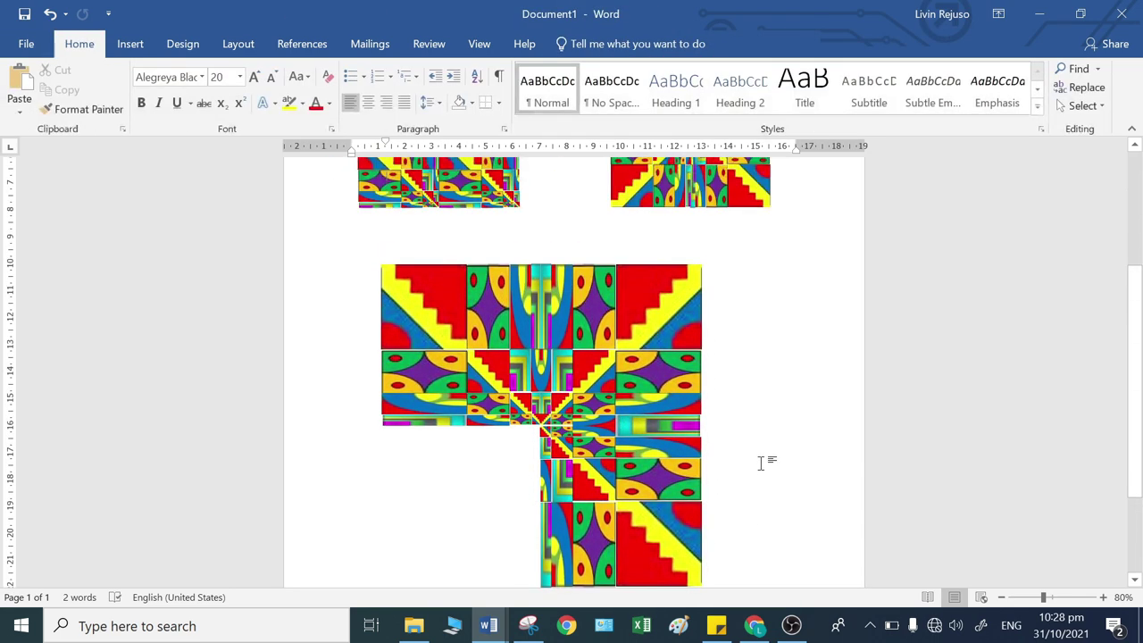
- Duplicate the upper-left artwork and fit the copy, flipped vertically, into the empty lower-left quarter of the design
scroll(516, 323, down, 2)
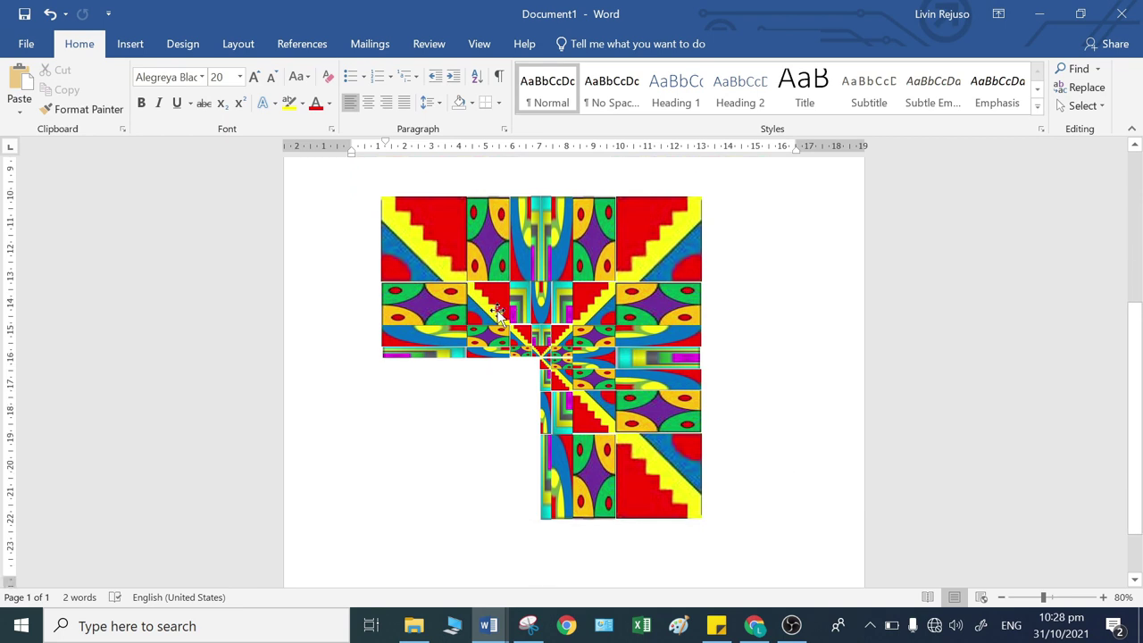
click(484, 313)
key(ctrl+d)
drag(479, 318, 453, 489)
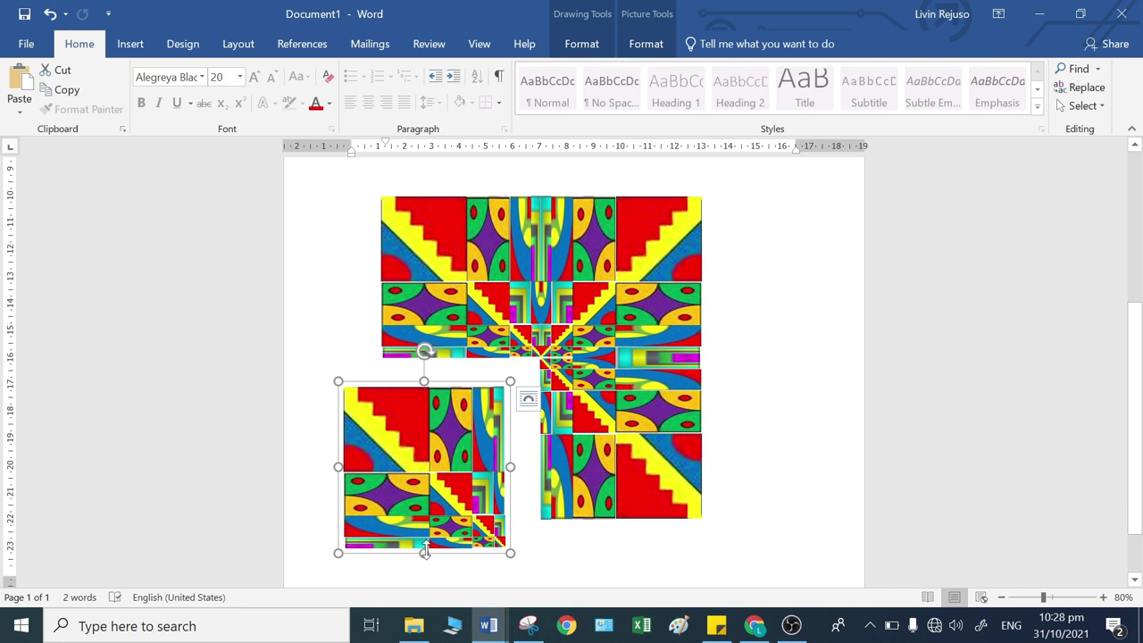
drag(424, 540, 437, 388)
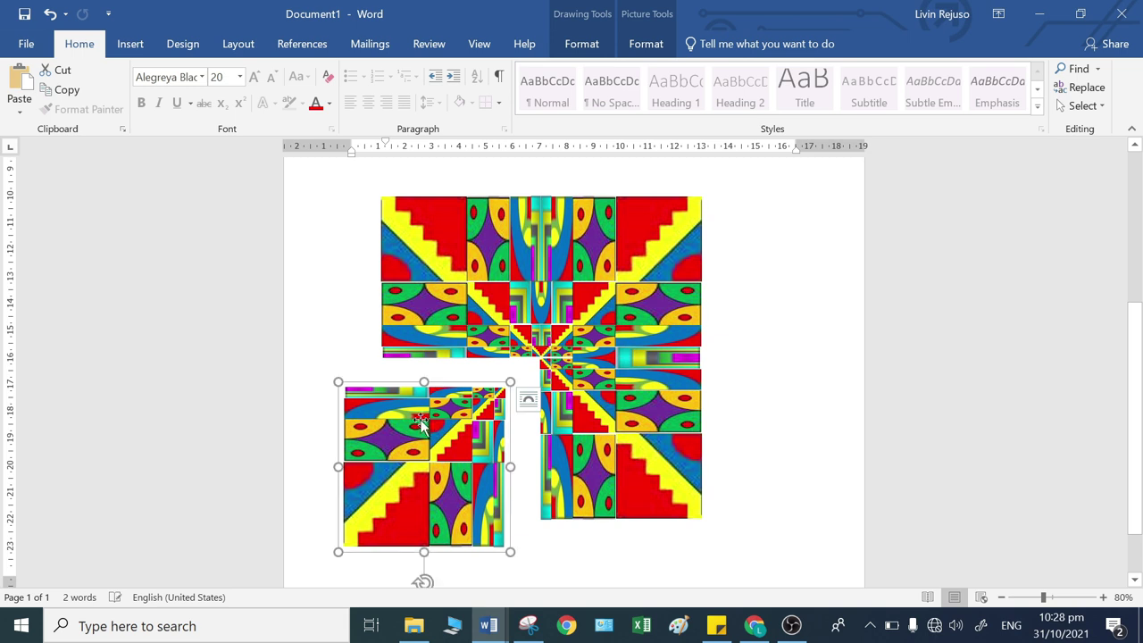
drag(402, 466, 435, 437)
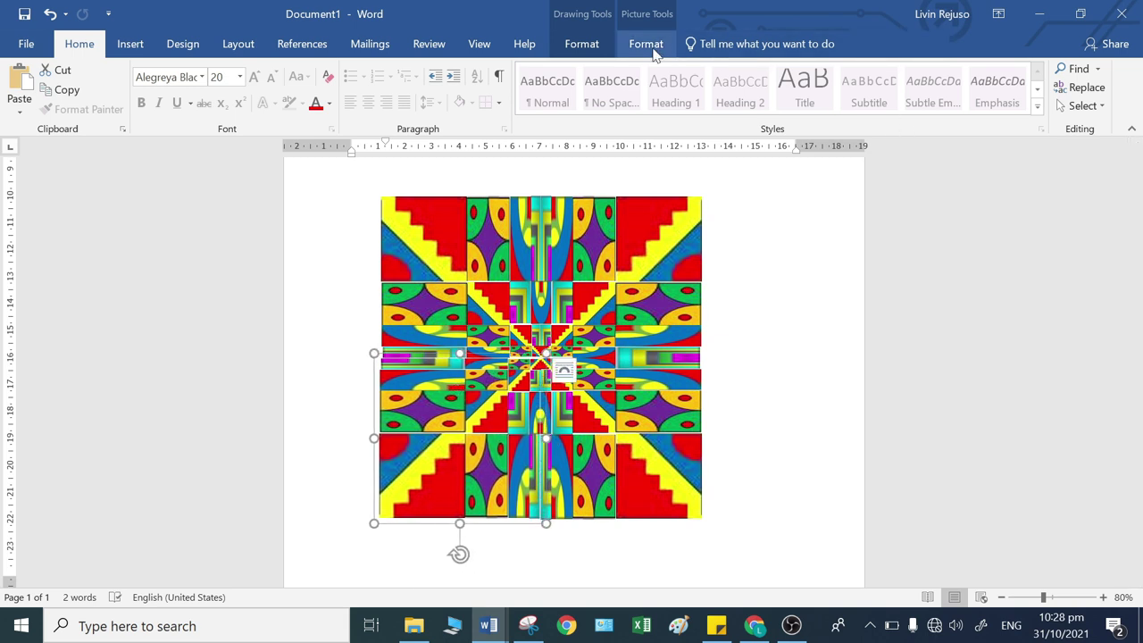
- Set the lower-left artwork's height to 6 cm
click(645, 44)
click(1027, 77)
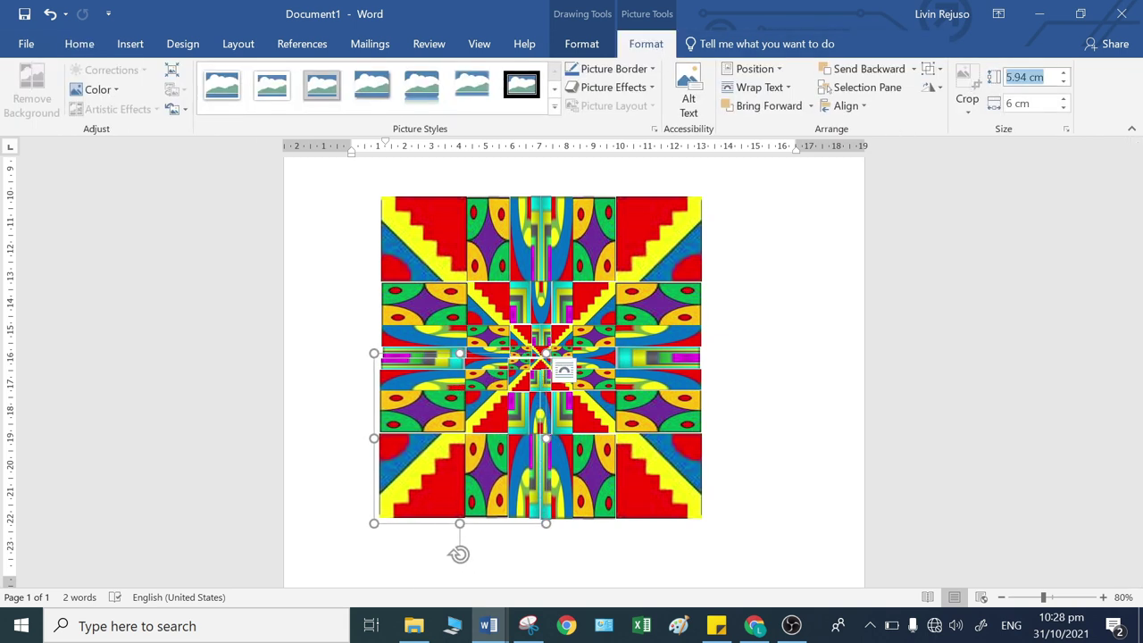
text(6)
key(Return)
scroll(753, 411, up, 2)
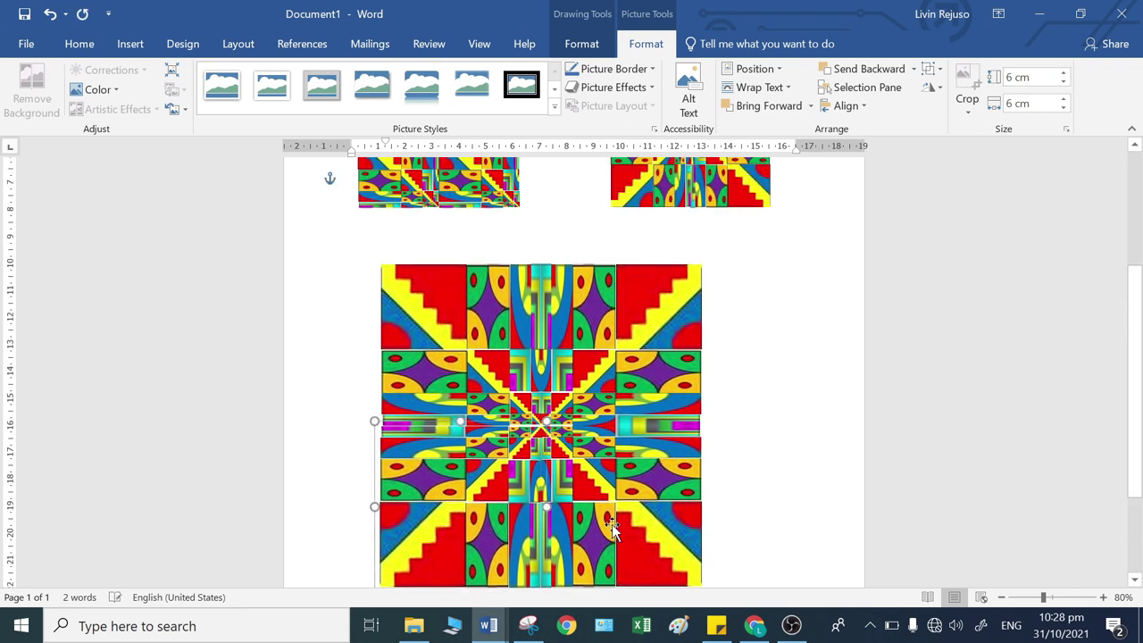
- Select all four artworks of the mirrored design and group them into one object
click(746, 455)
click(512, 550)
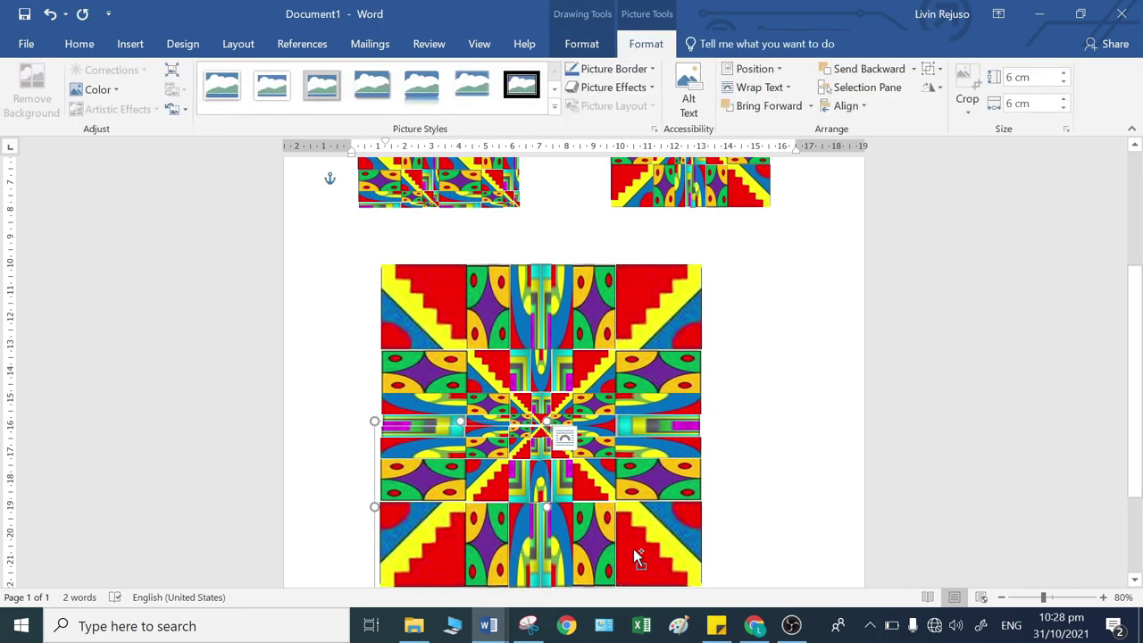
shift+click(632, 548)
shift+click(625, 375)
shift+click(507, 366)
right_click(507, 364)
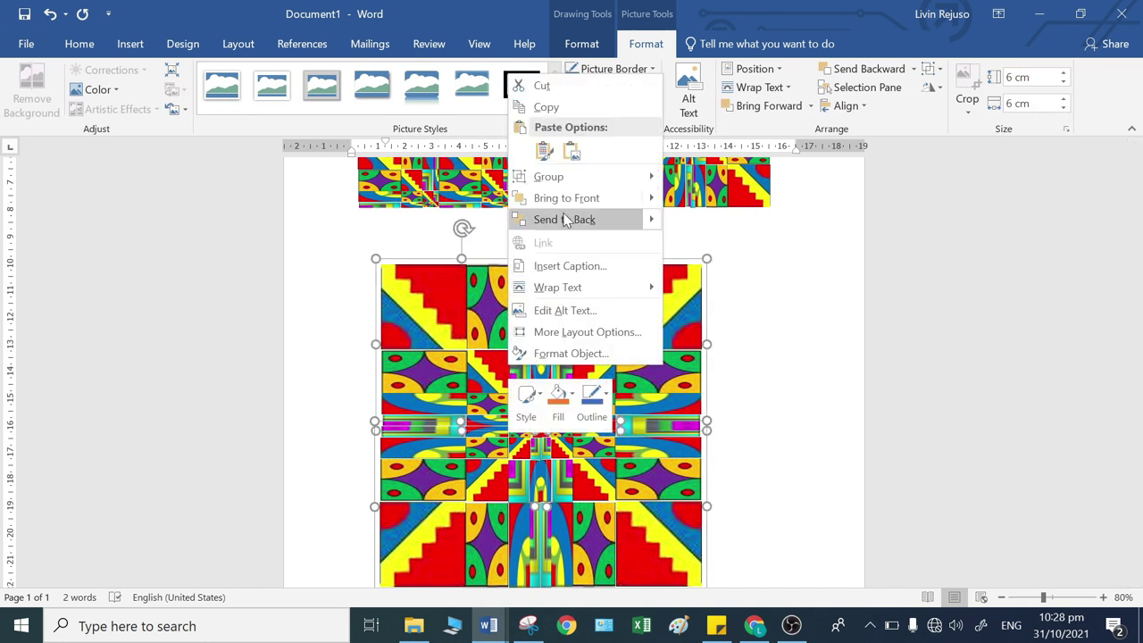
mouse_move(616, 177)
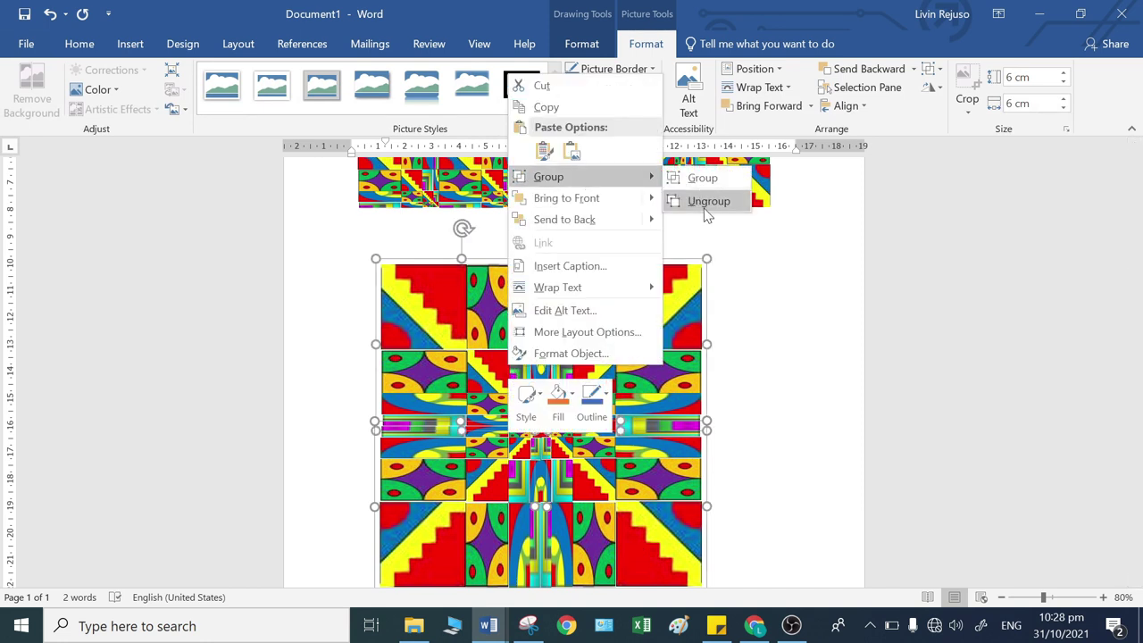
click(703, 182)
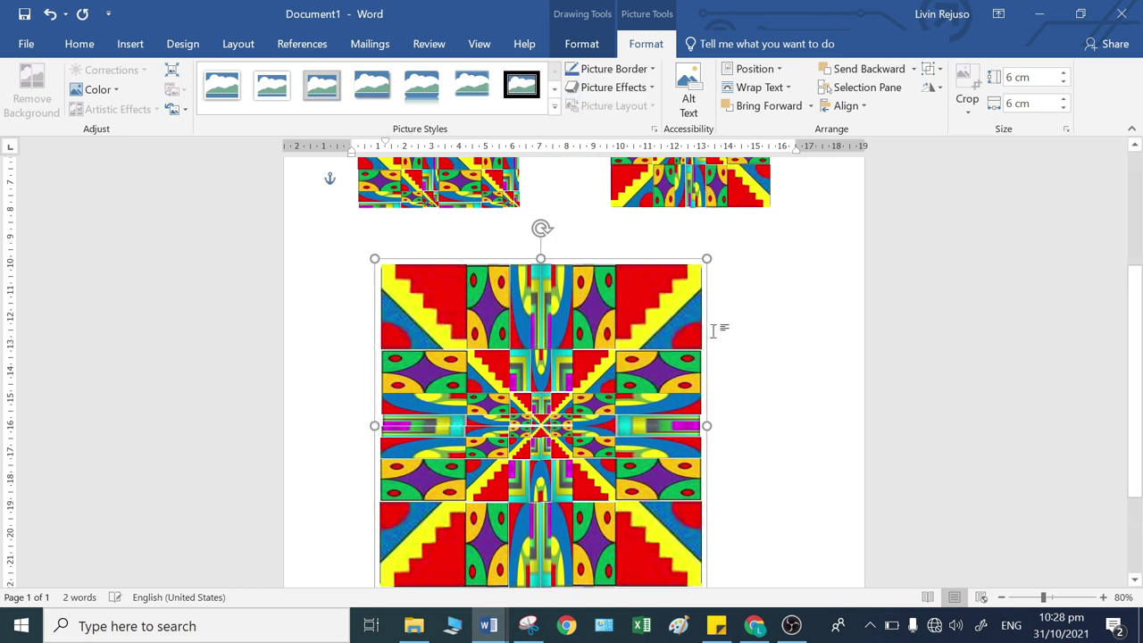
- Set the height and width of the grouped mirrored design to 6 cm
click(1045, 81)
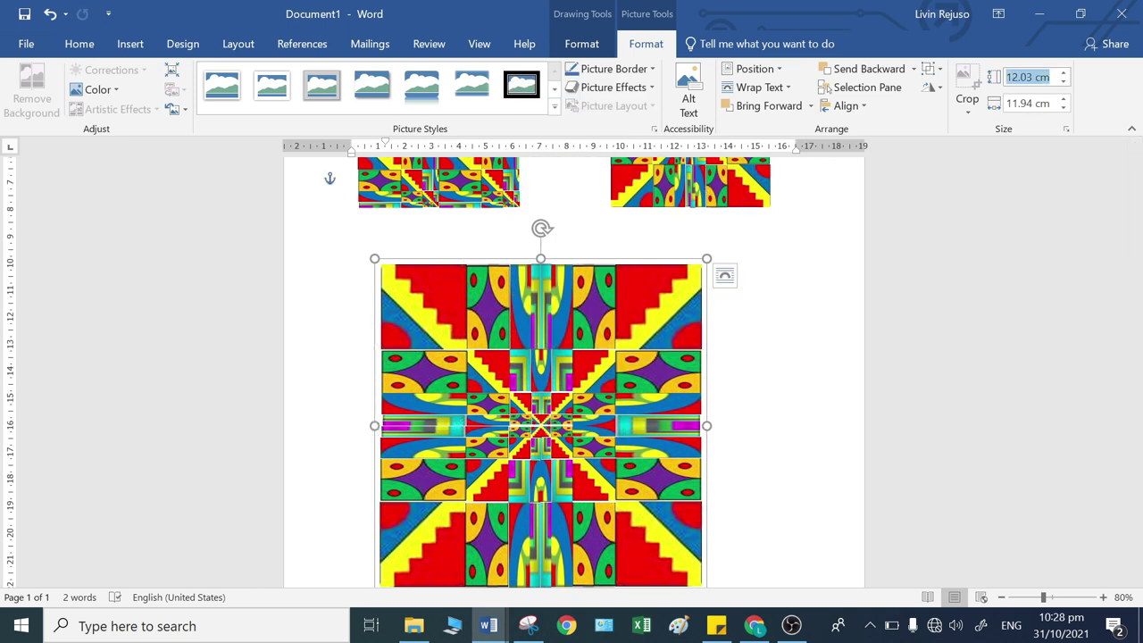
text(6)
key(Tab)
text(6)
key(Return)
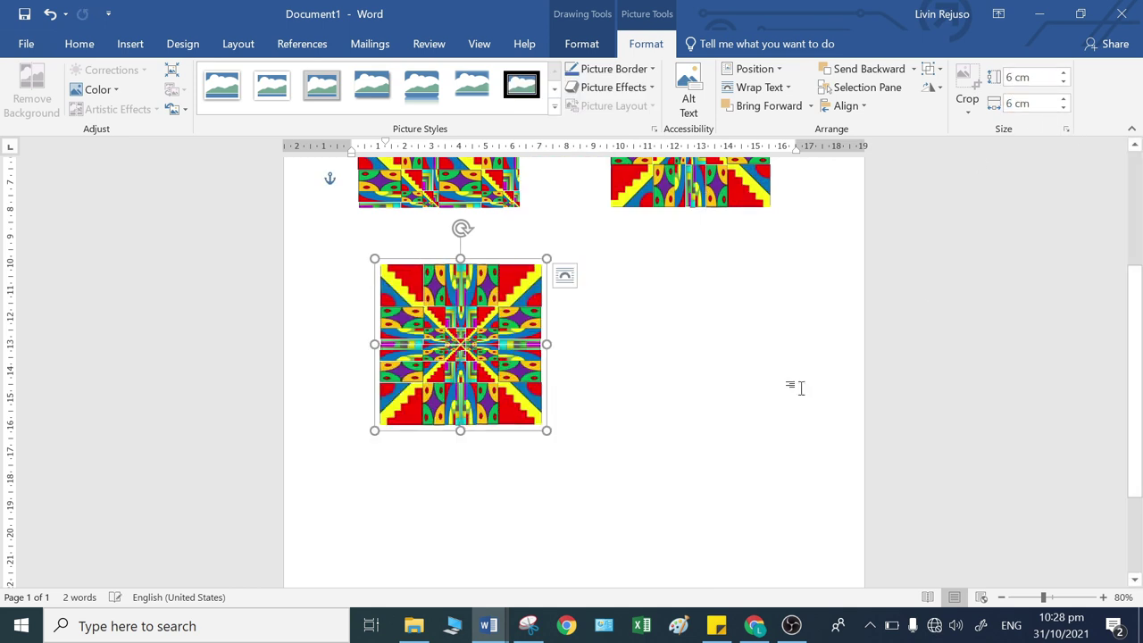
- Arrange the mirrored design and the rotated design side by side beneath the first two-by-two design
drag(502, 410, 580, 449)
scroll(693, 319, up, 1)
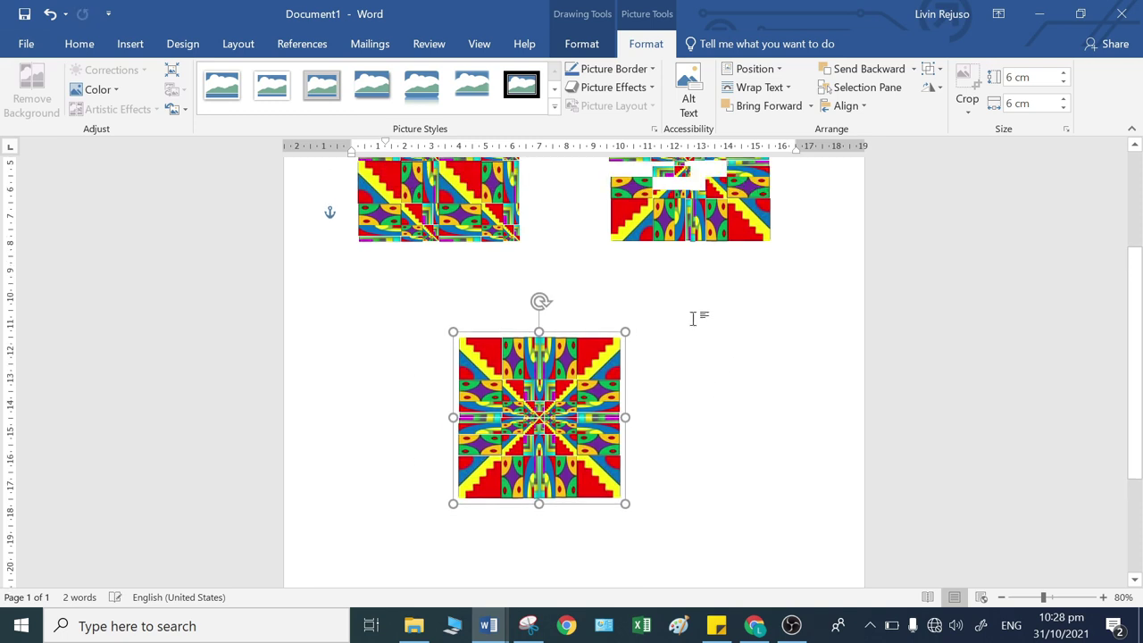
scroll(692, 318, up, 3)
click(444, 304)
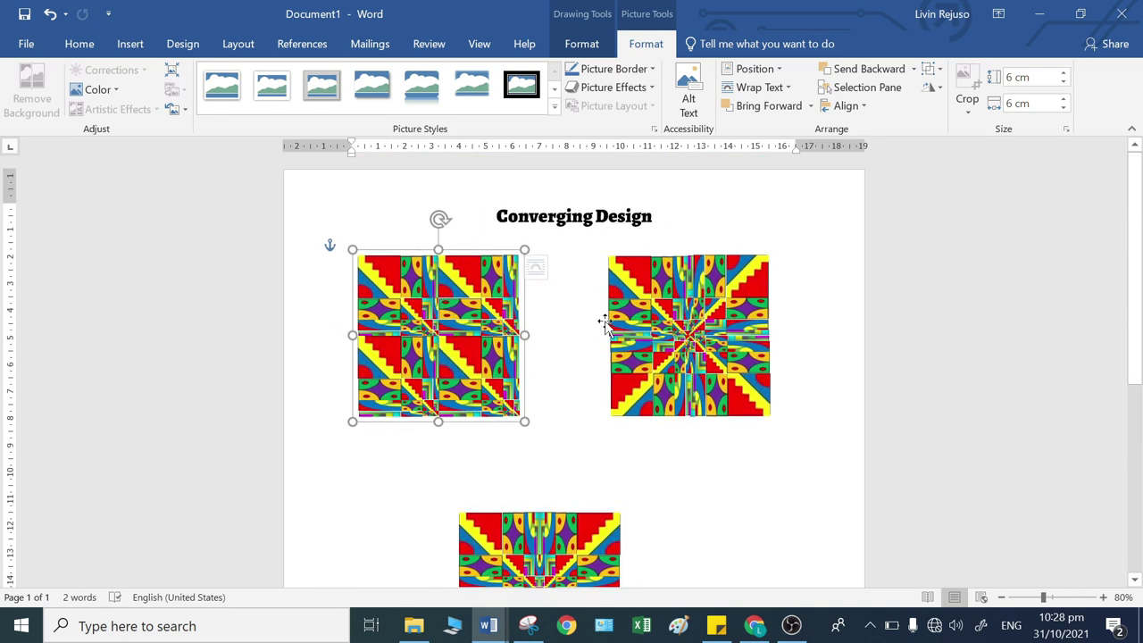
drag(670, 343, 705, 374)
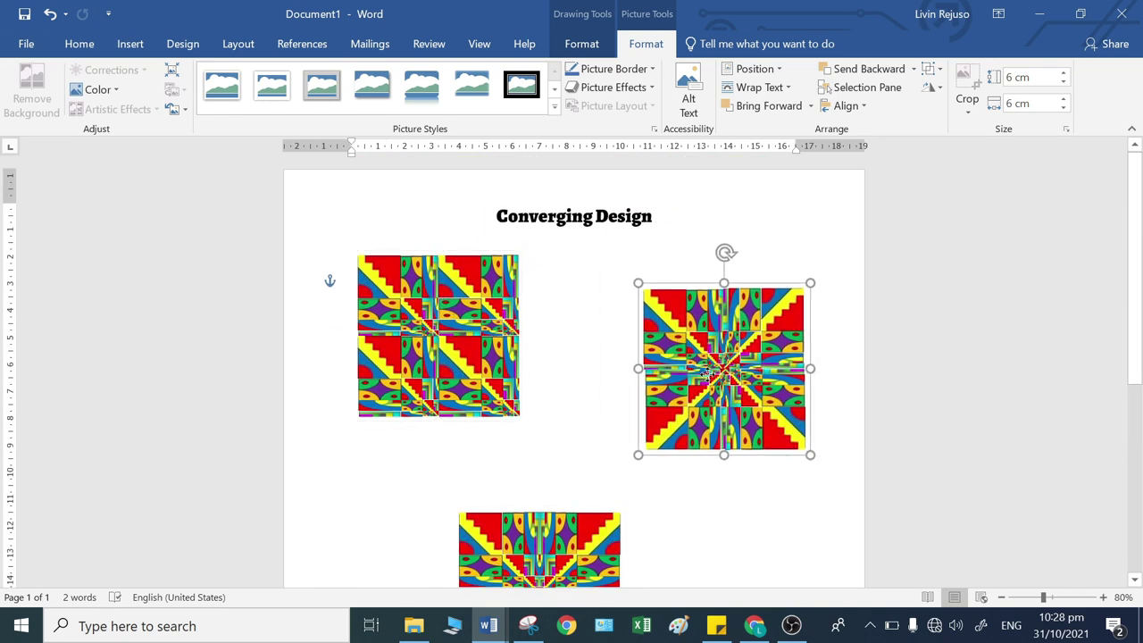
scroll(581, 500, down, 2)
drag(577, 492, 546, 446)
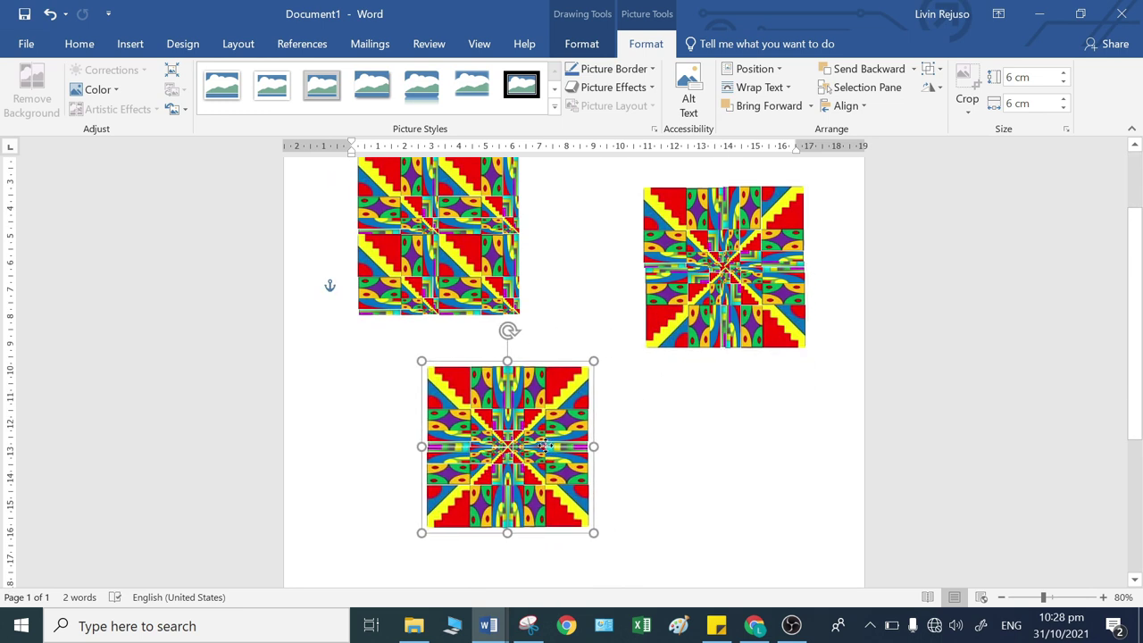
drag(753, 309, 730, 481)
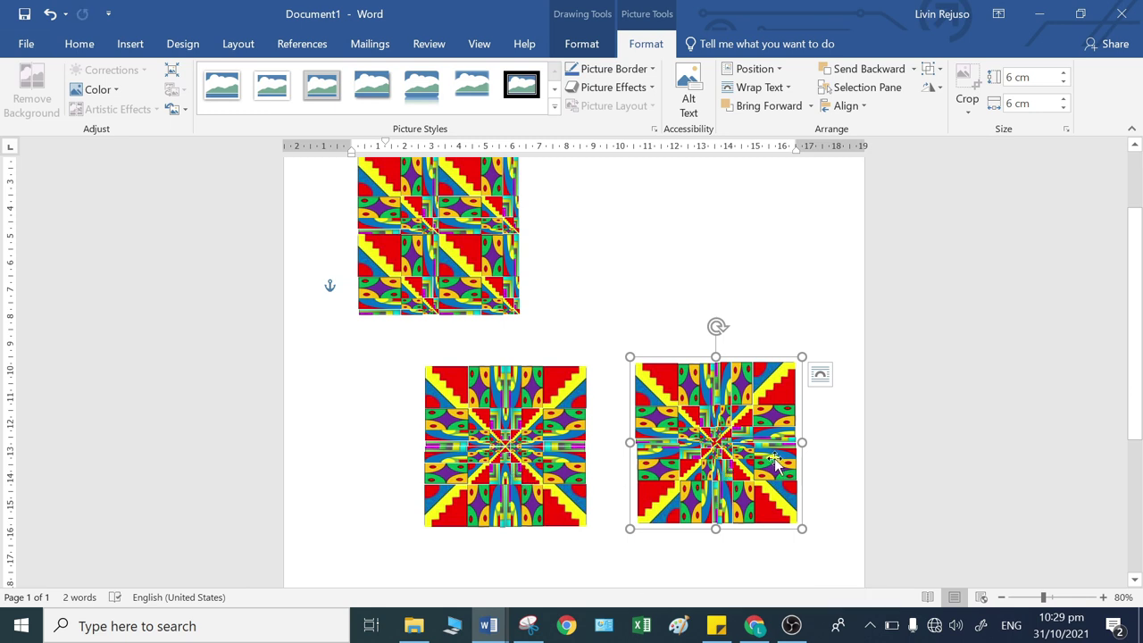
- Compare the finished designs on the page and switch to OBS Studio
scroll(699, 462, down, 2)
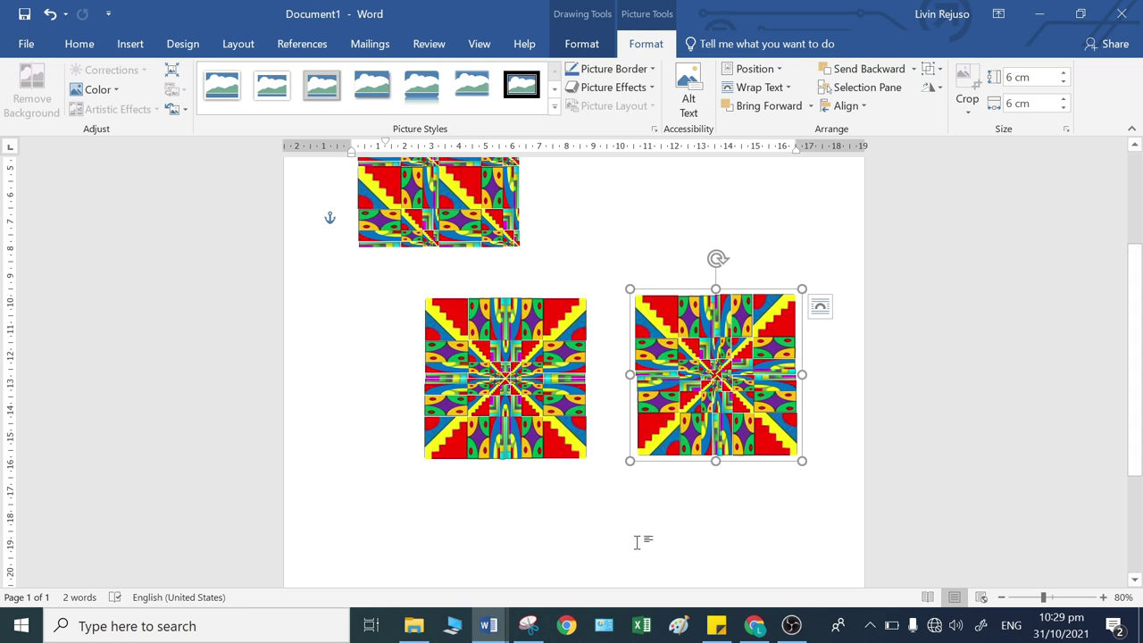
scroll(637, 542, up, 5)
scroll(637, 542, down, 2)
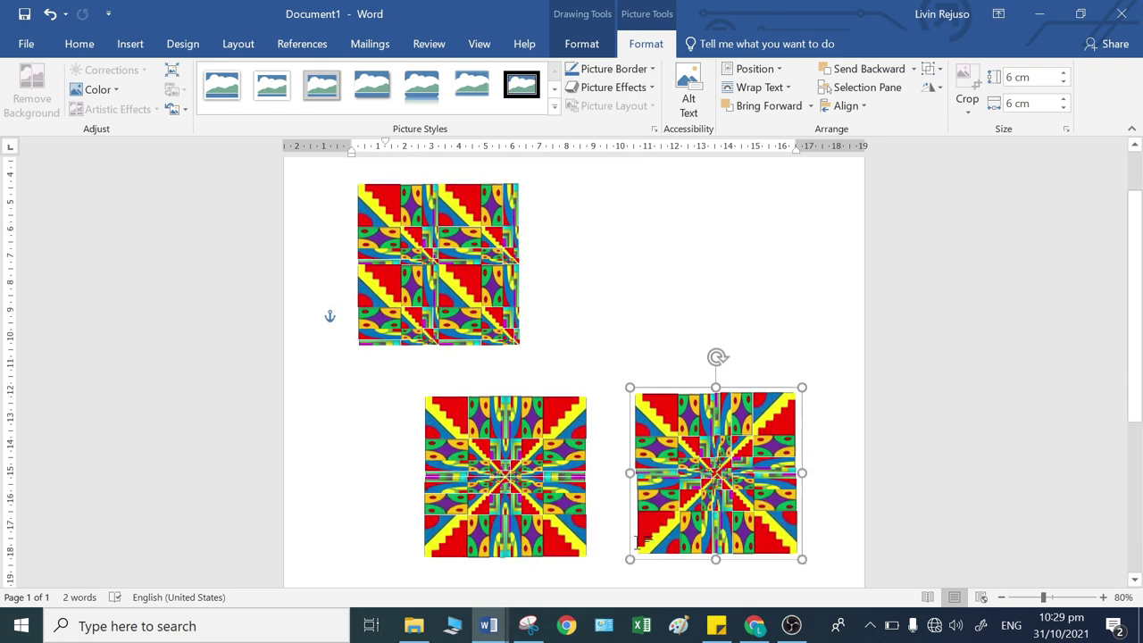
scroll(637, 542, down, 2)
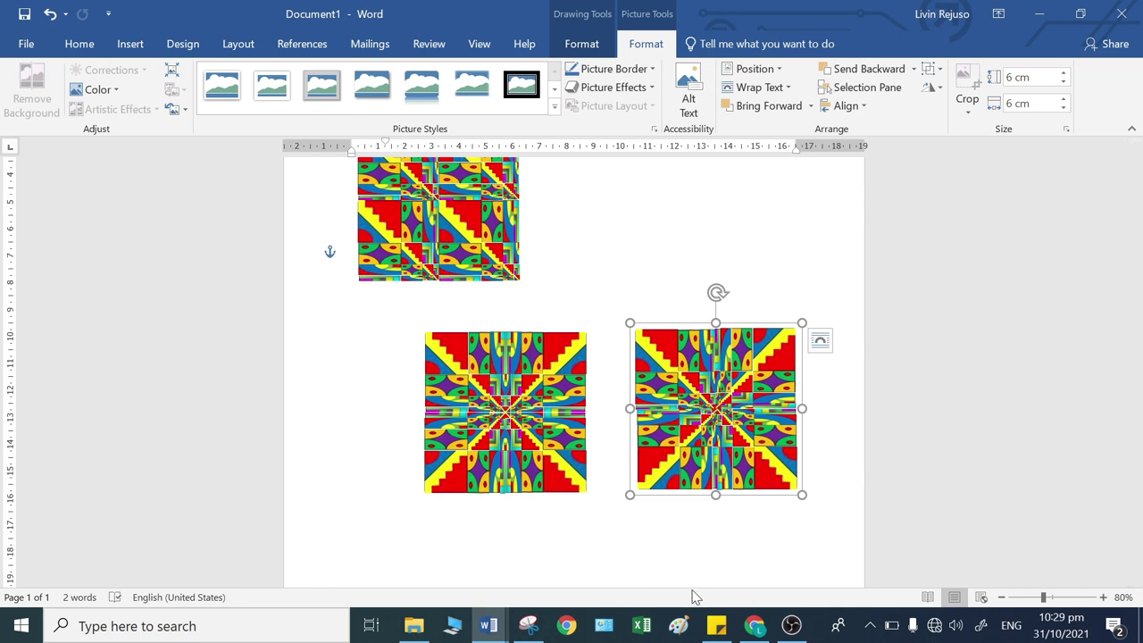
click(792, 626)
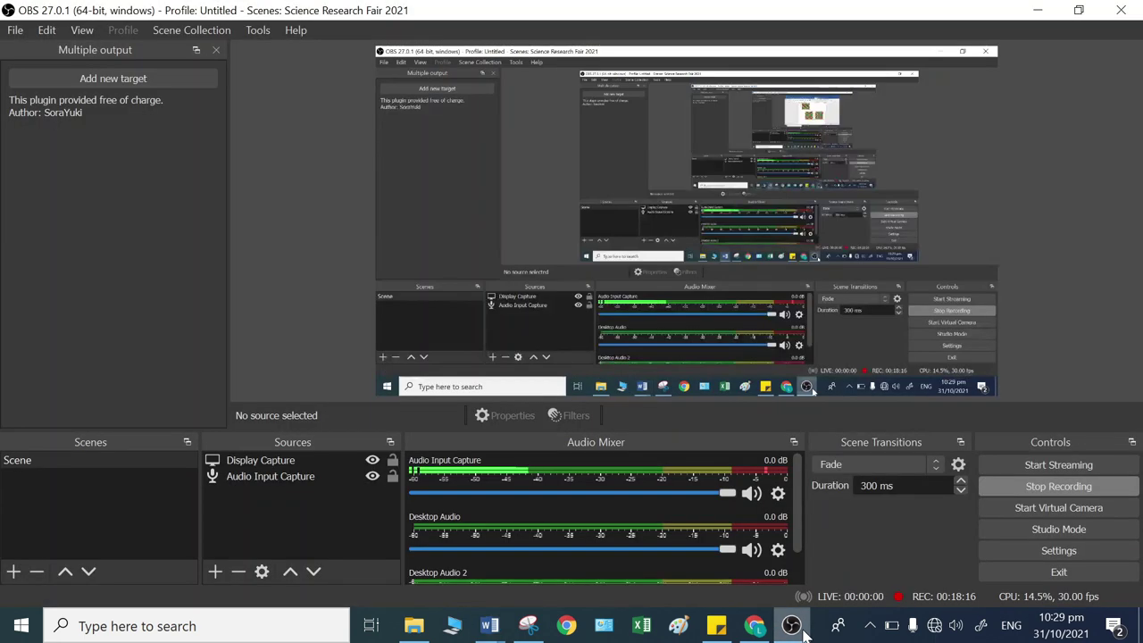